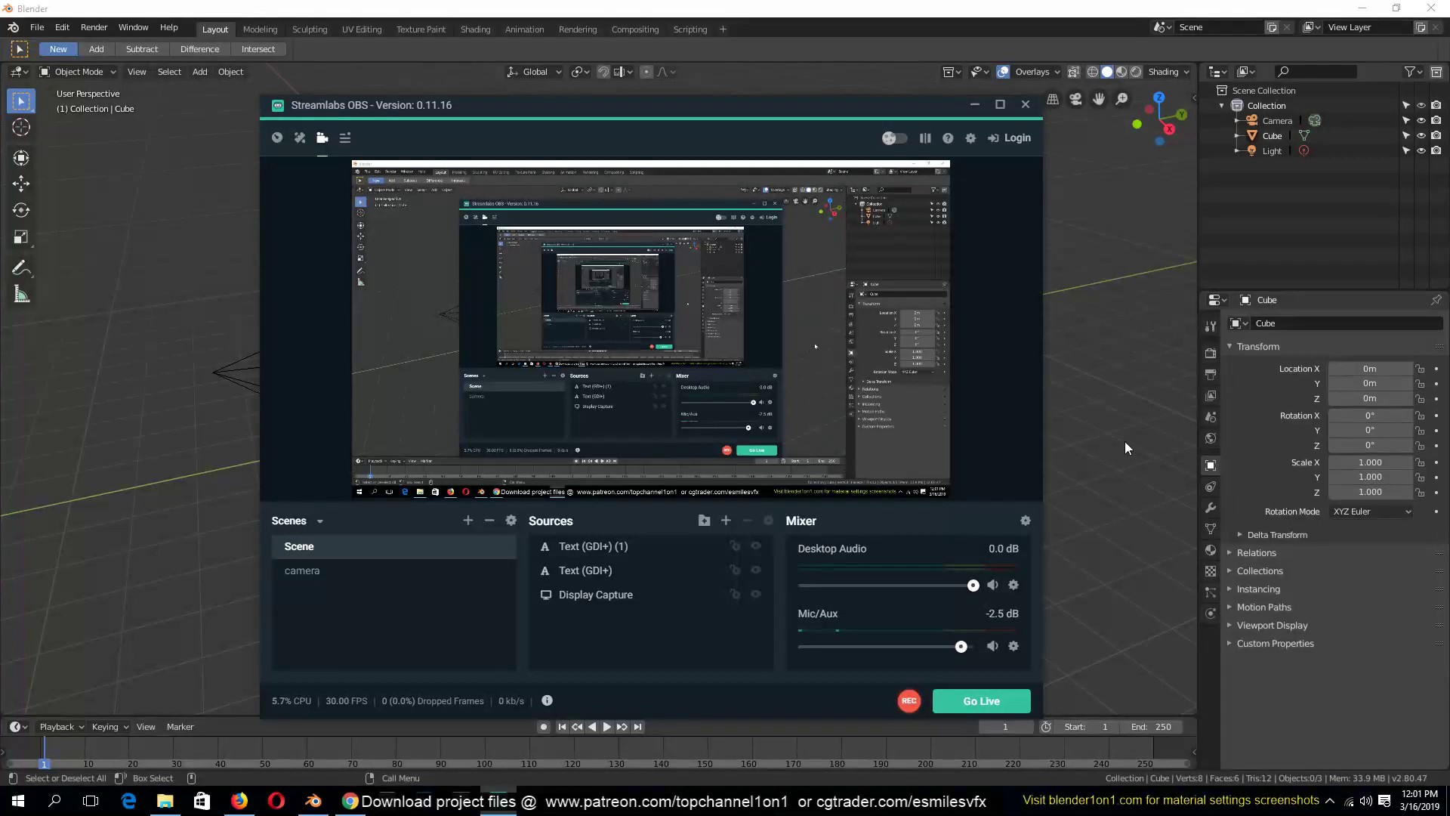
# Step: Open audio.ts from the file manager in VLC media player, lower its volume to preview it, pause playback and close the player
pyautogui.click(1129, 423)
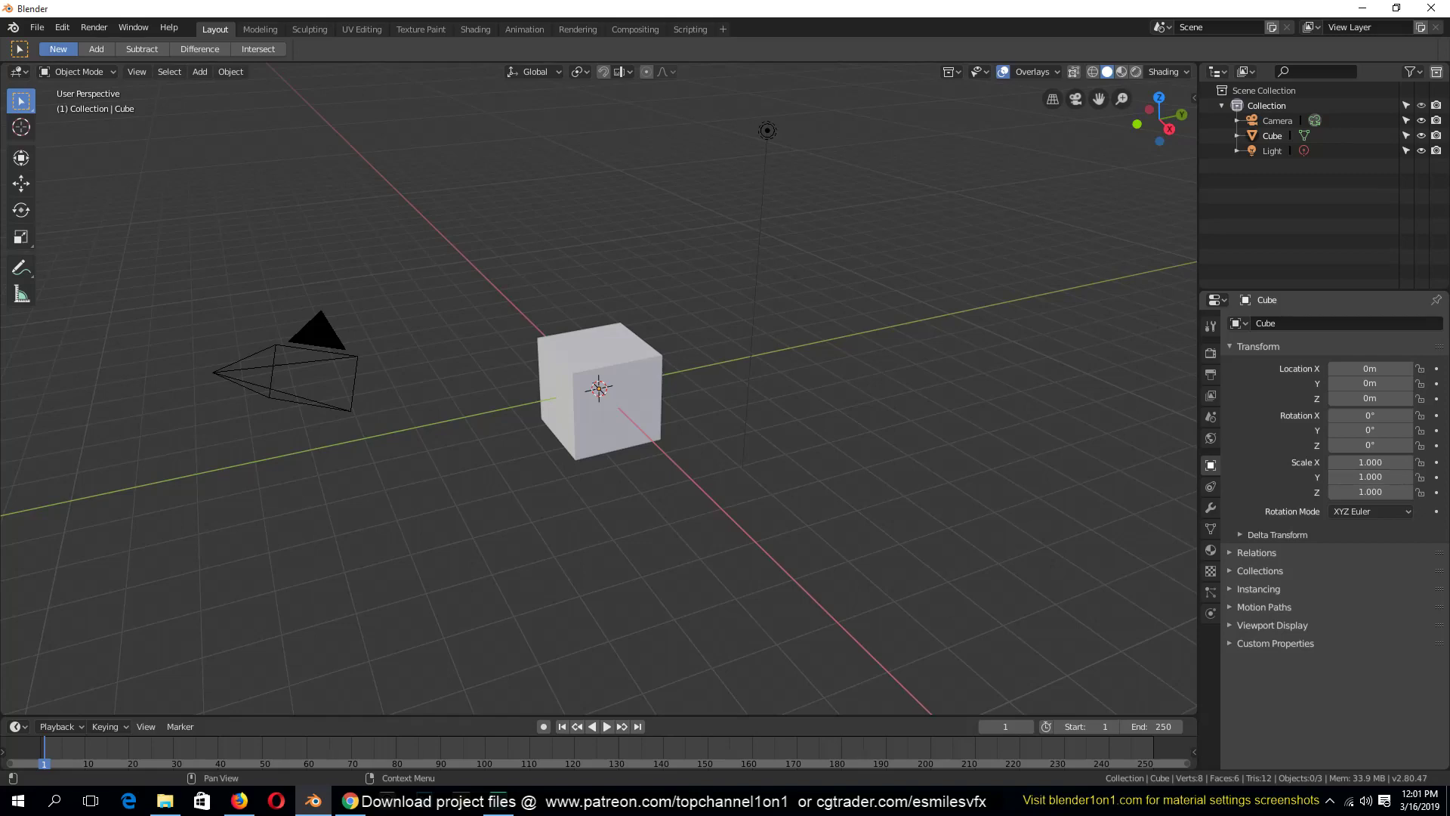
pyautogui.press('super+e')
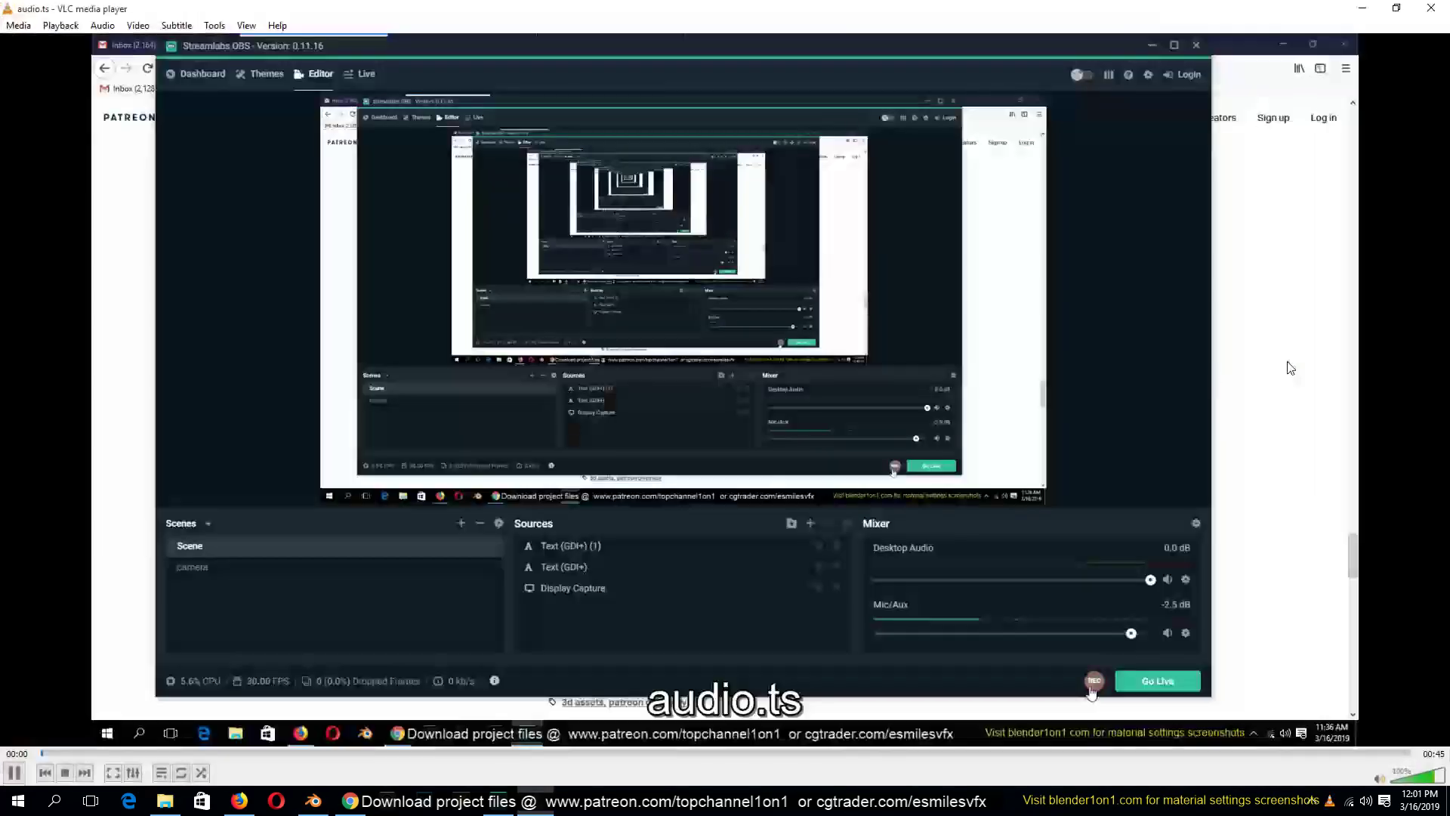
pyautogui.scroll(-8, 1184, 370)
pyautogui.scroll(5, 1184, 370)
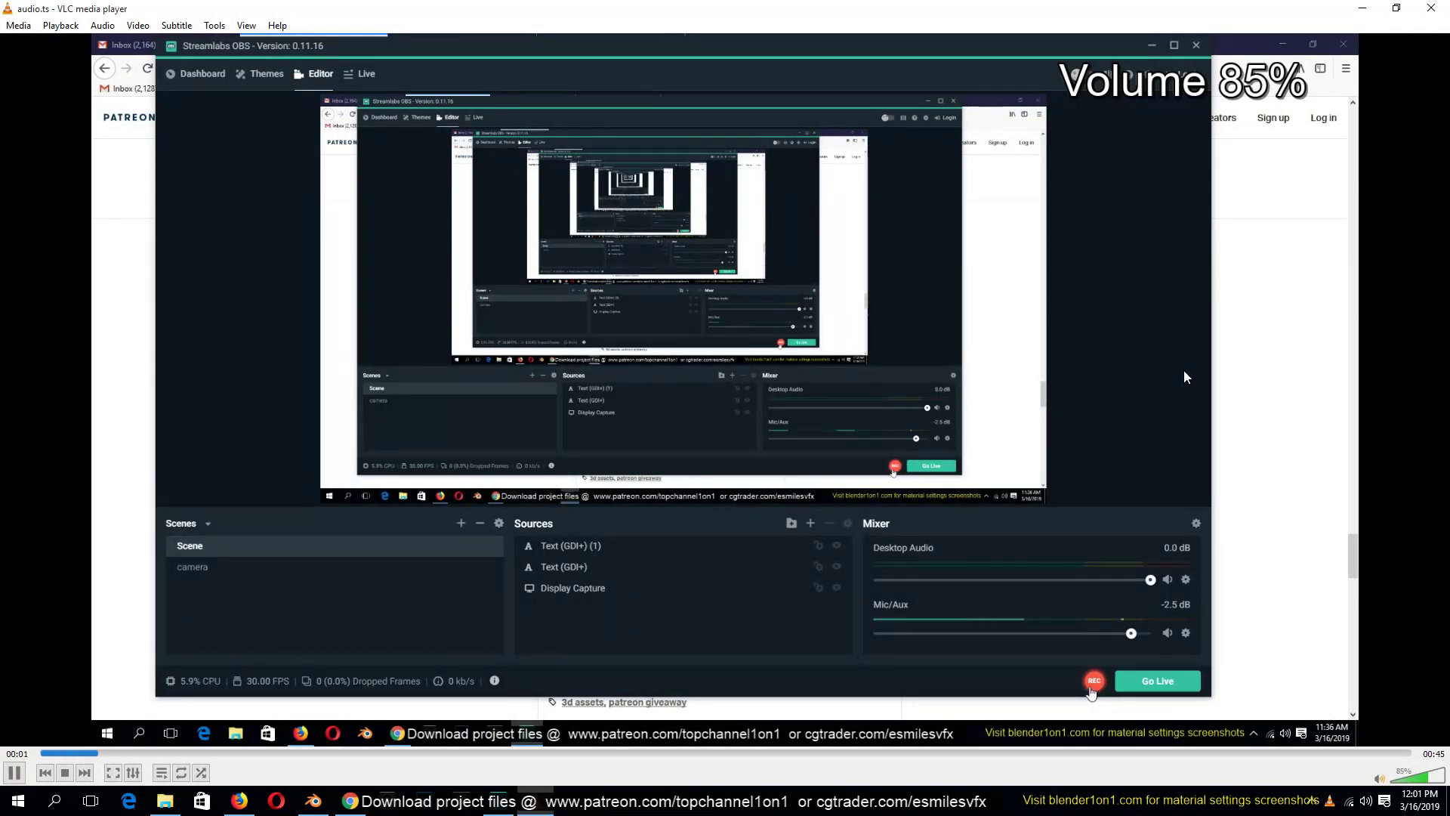
pyautogui.press('space')
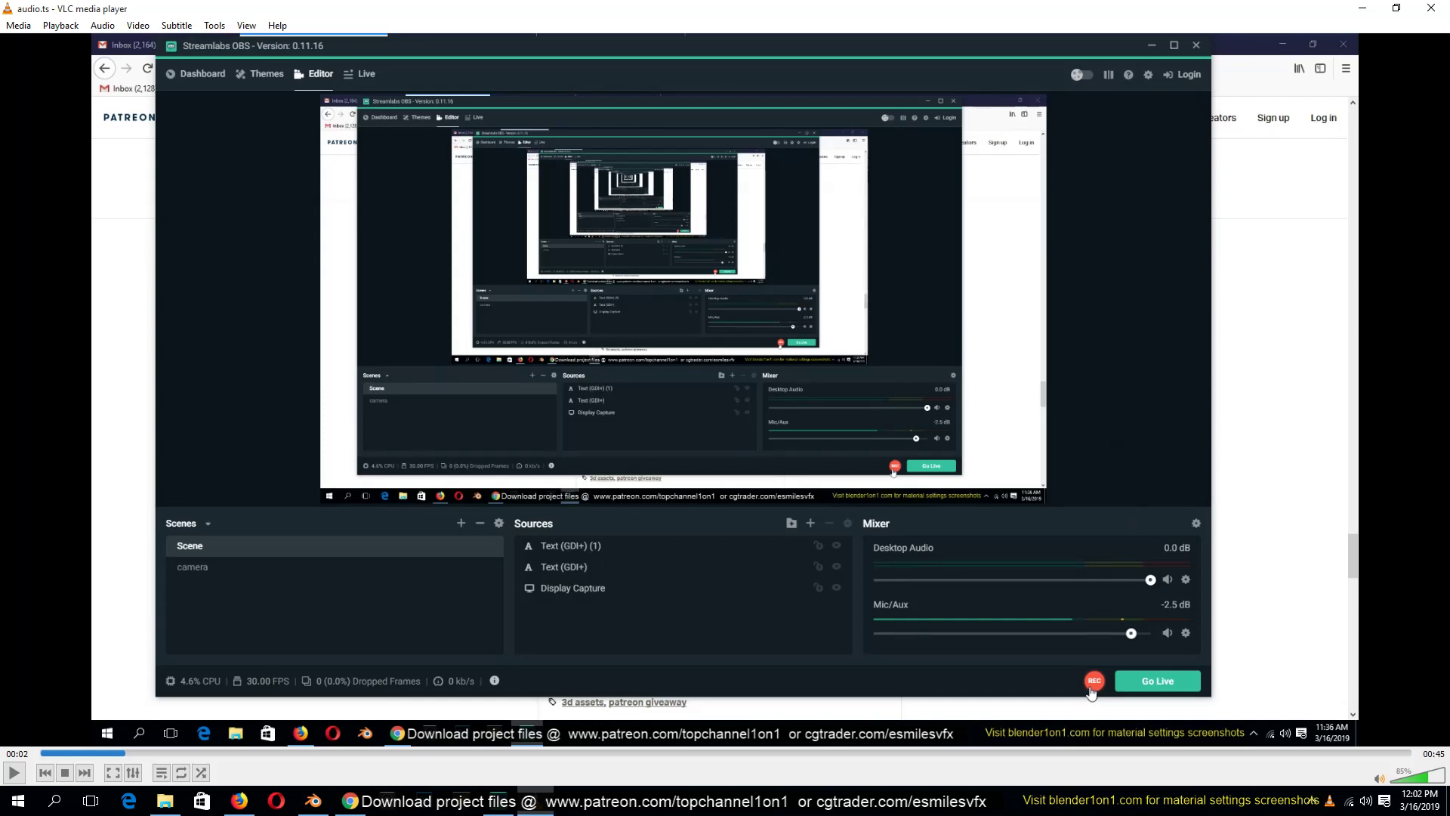
pyautogui.scroll(2, 1142, 327)
pyautogui.click(1432, 9)
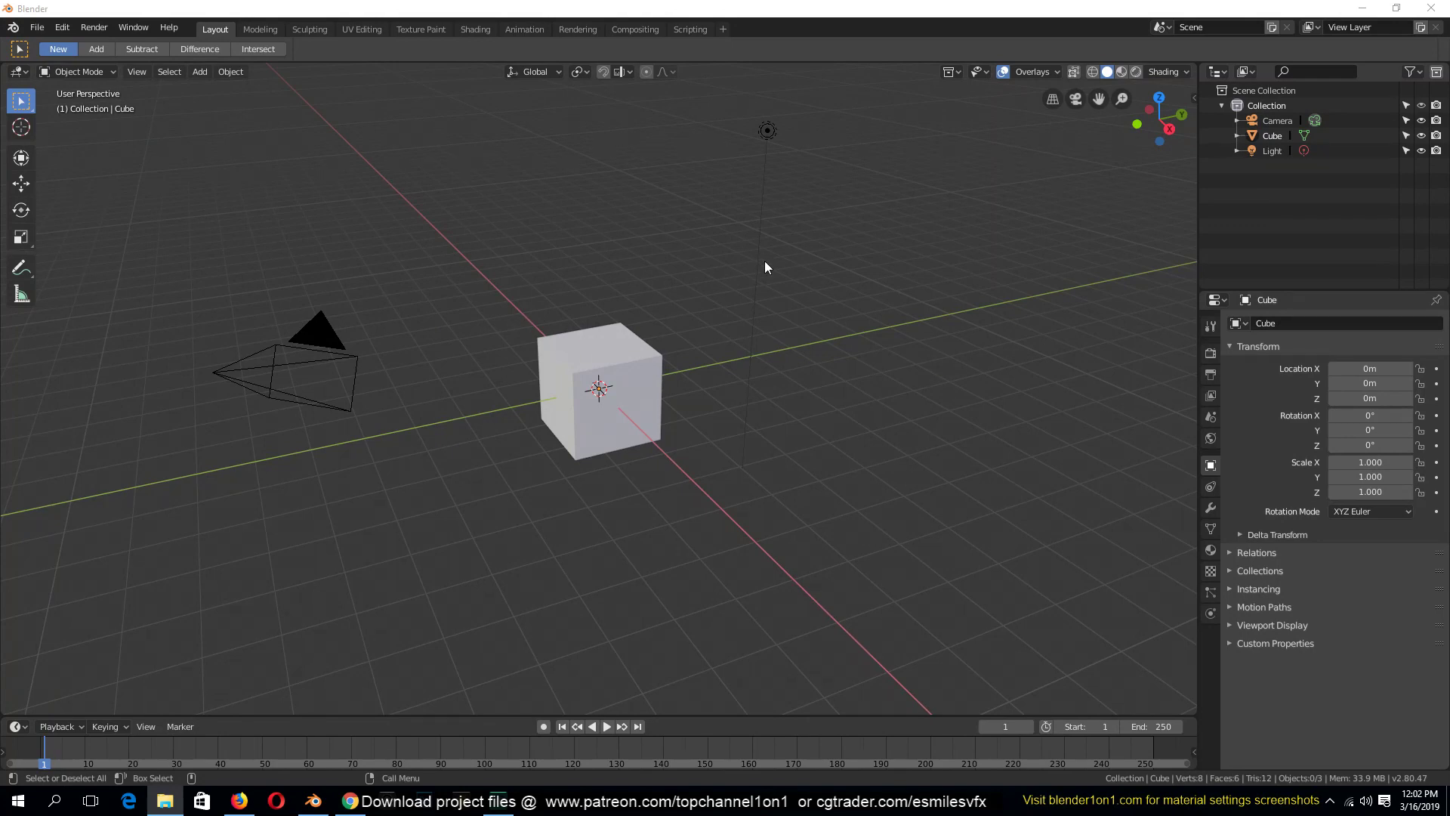
# Step: Delete the default cube from the scene
pyautogui.click(627, 379)
pyautogui.press('x')
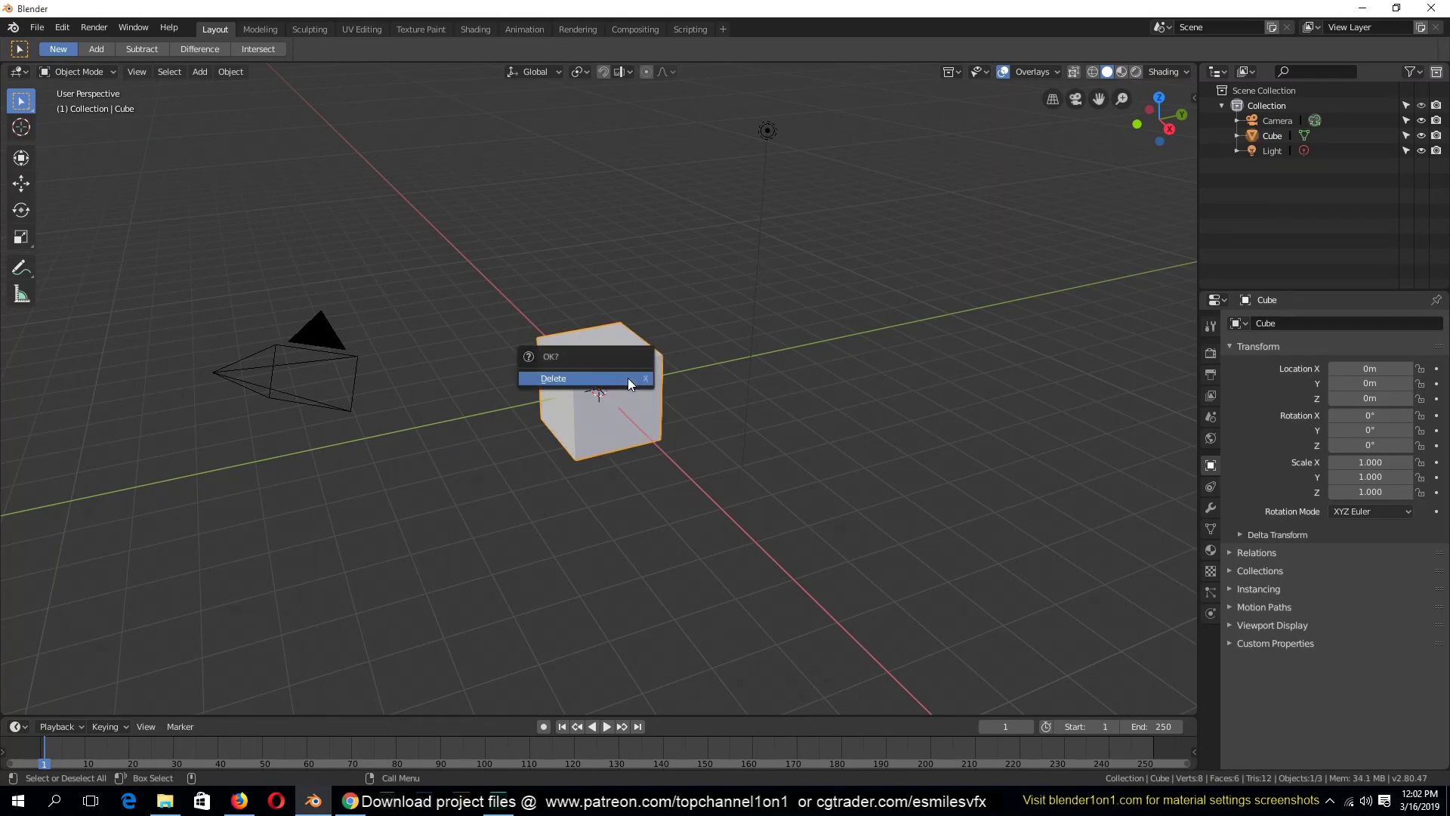
pyautogui.click(628, 378)
# Step: Bring the audio.ts video file into the front orthographic view as an image empty and play the timeline briefly
pyautogui.press('KP_1')
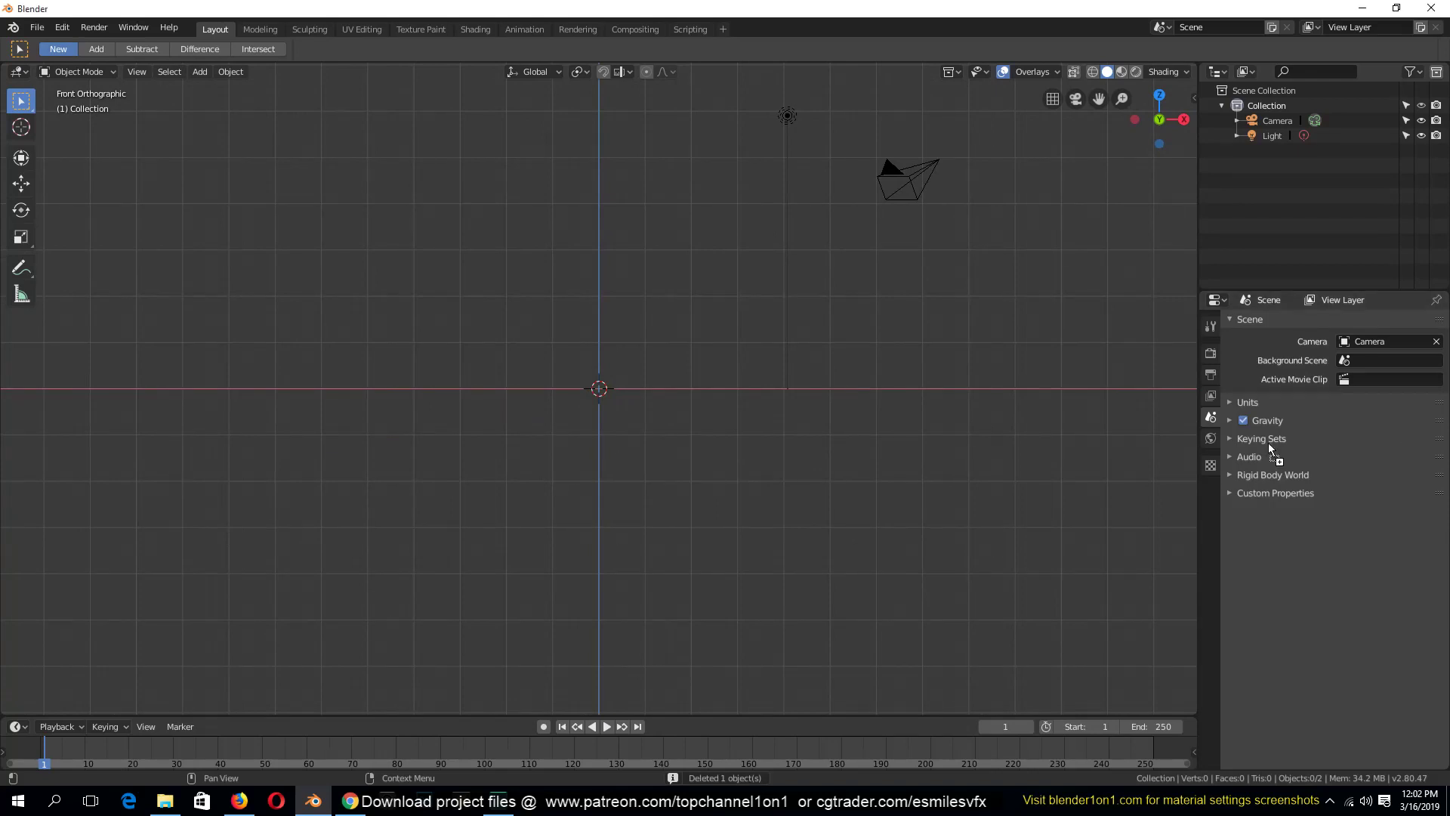
pyautogui.moveTo(544, 346); pyautogui.dragTo(601, 316)
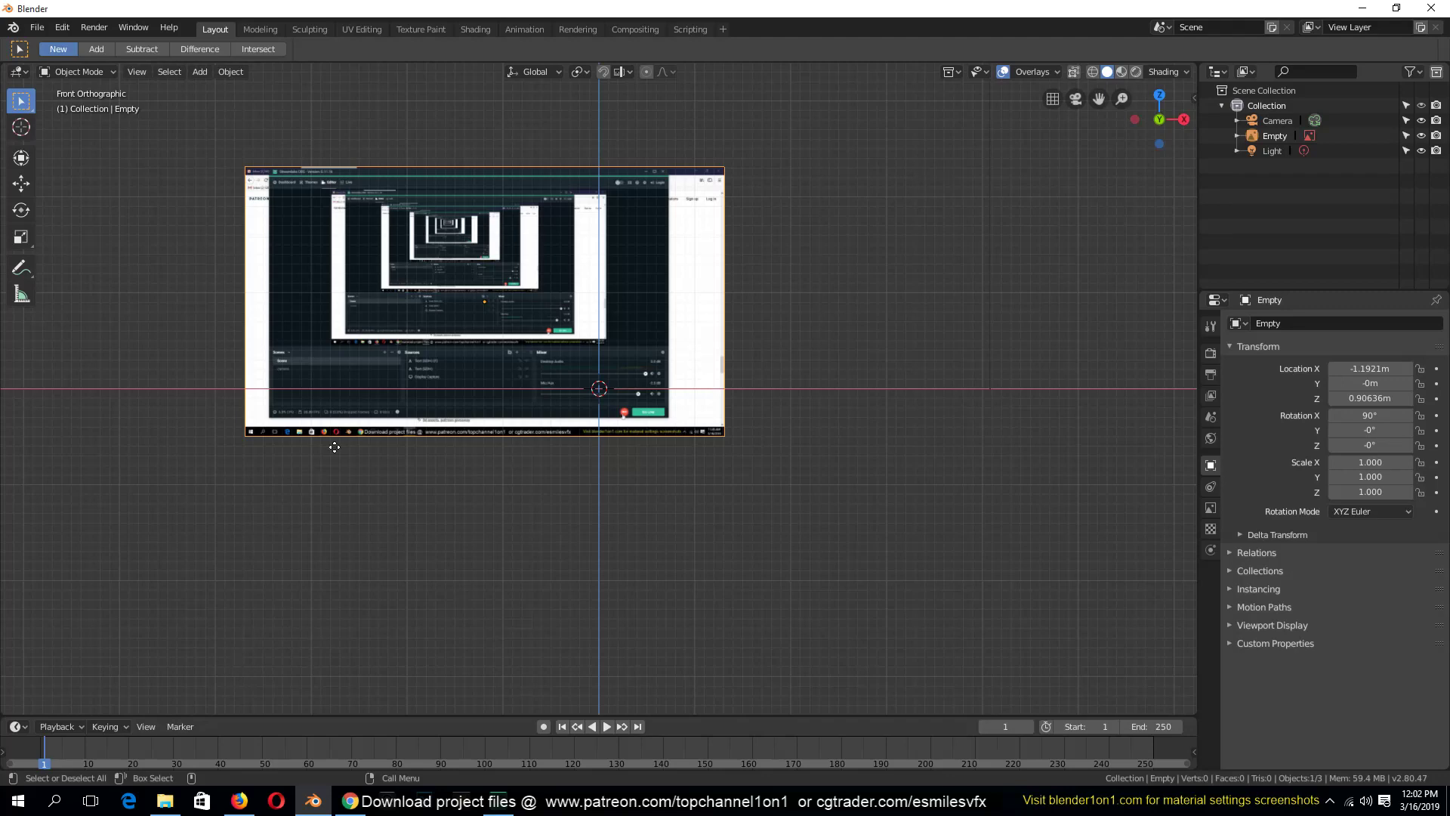
pyautogui.press('space')
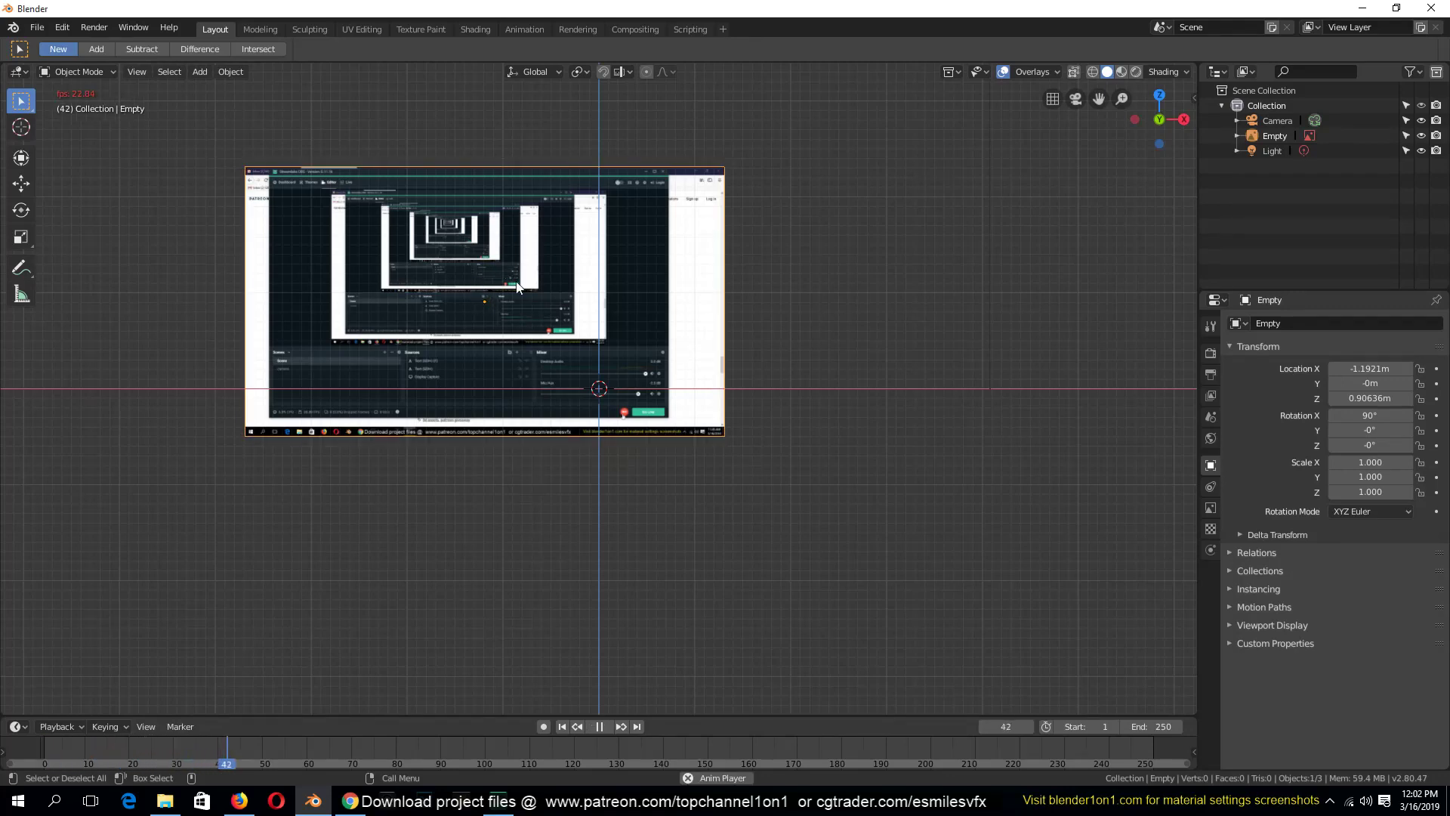
pyautogui.press('space')
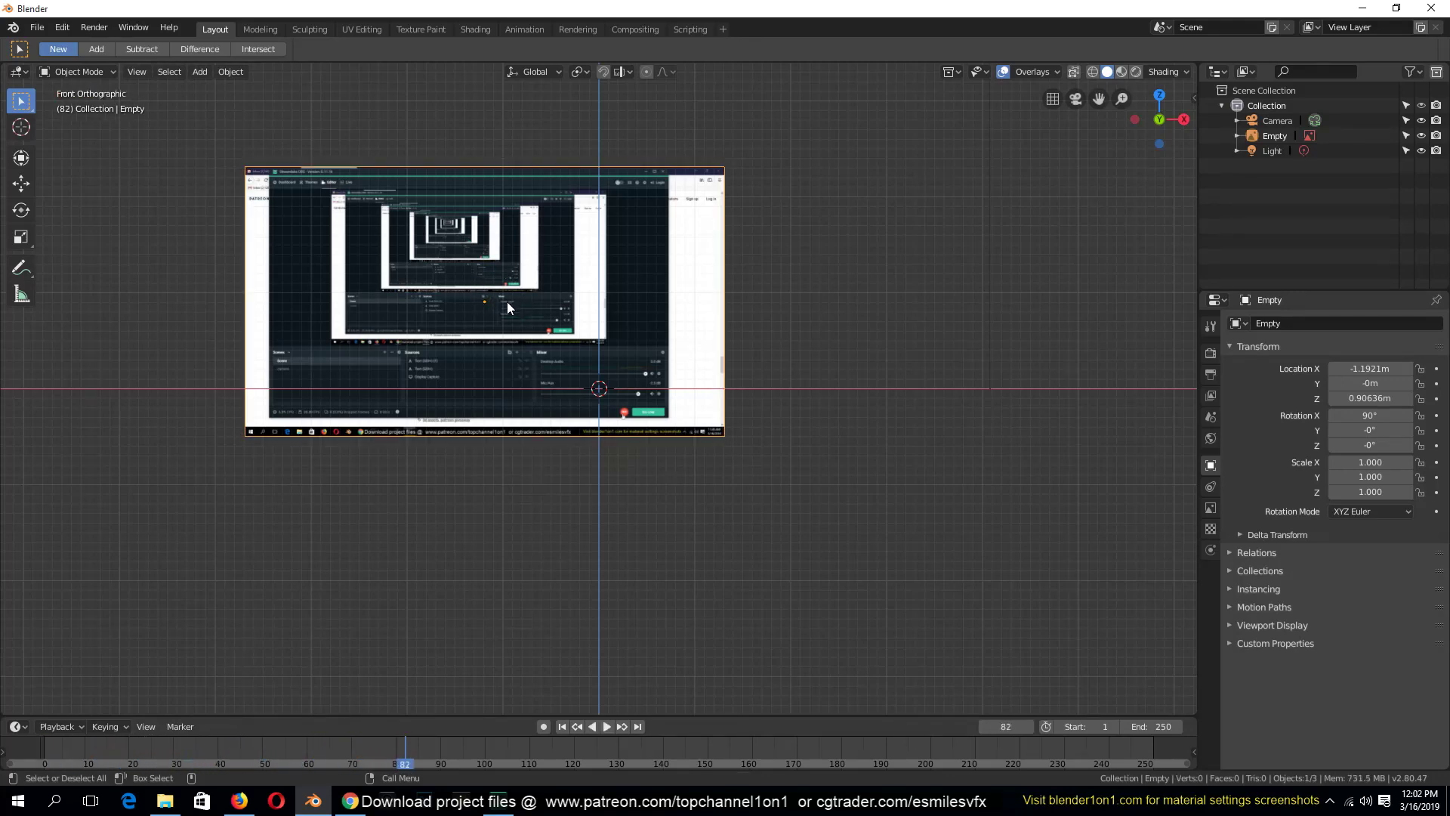
# Step: Check the video empty's playback up close by stepping through frames and replaying from the start, and delete the empty
pyautogui.scroll(5, 511, 378)
pyautogui.moveTo(564, 364); pyautogui.dragTo(750, 392, button='middle')
pyautogui.keyDown('alt'); pyautogui.scroll(-20, 749, 391); pyautogui.keyUp('alt')
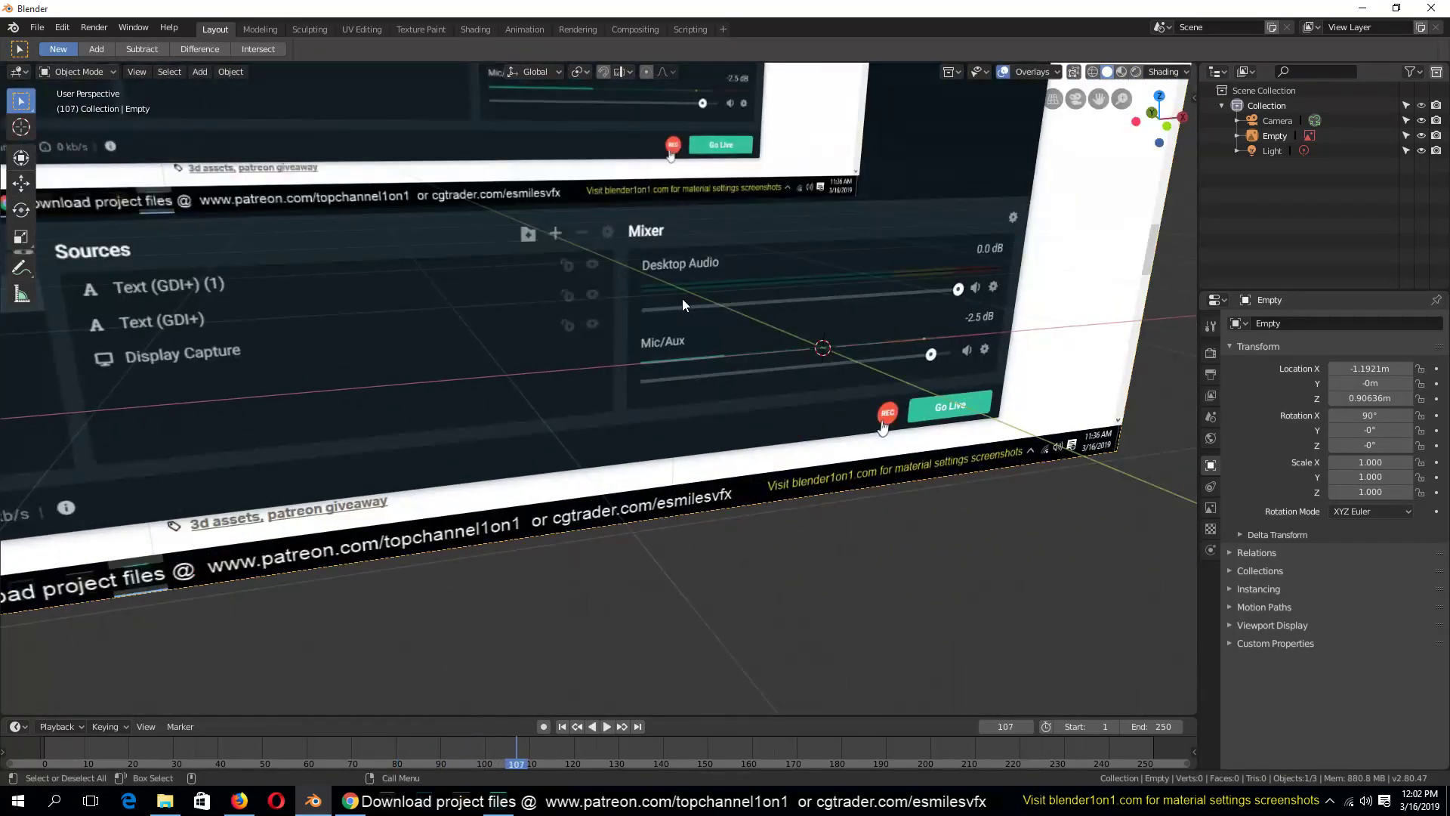
pyautogui.keyDown('shift'); pyautogui.moveTo(727, 265); pyautogui.dragTo(742, 309, button='middle'); pyautogui.keyUp('shift')
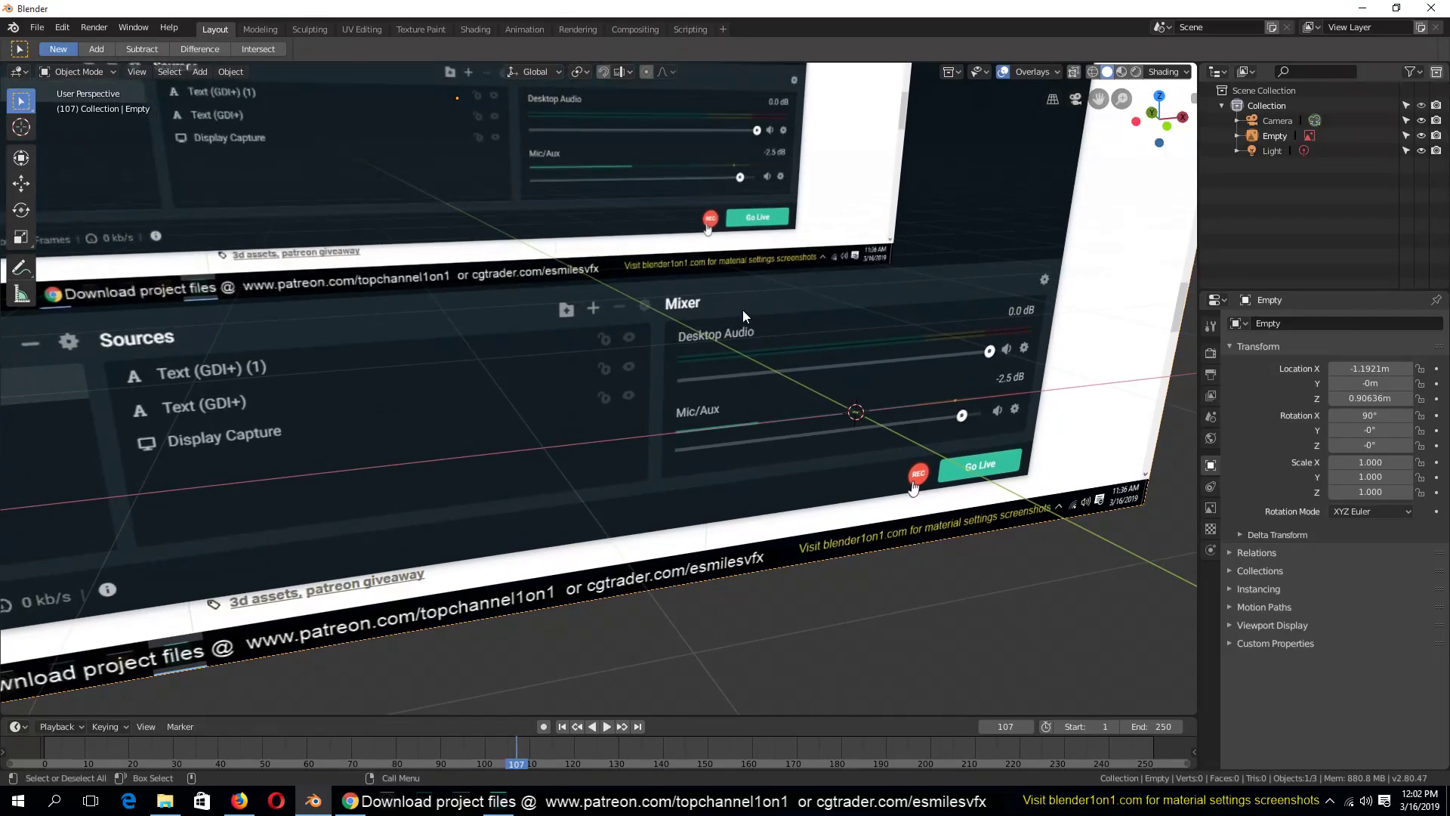
pyautogui.keyDown('alt'); pyautogui.scroll(-16, 782, 359); pyautogui.keyUp('alt')
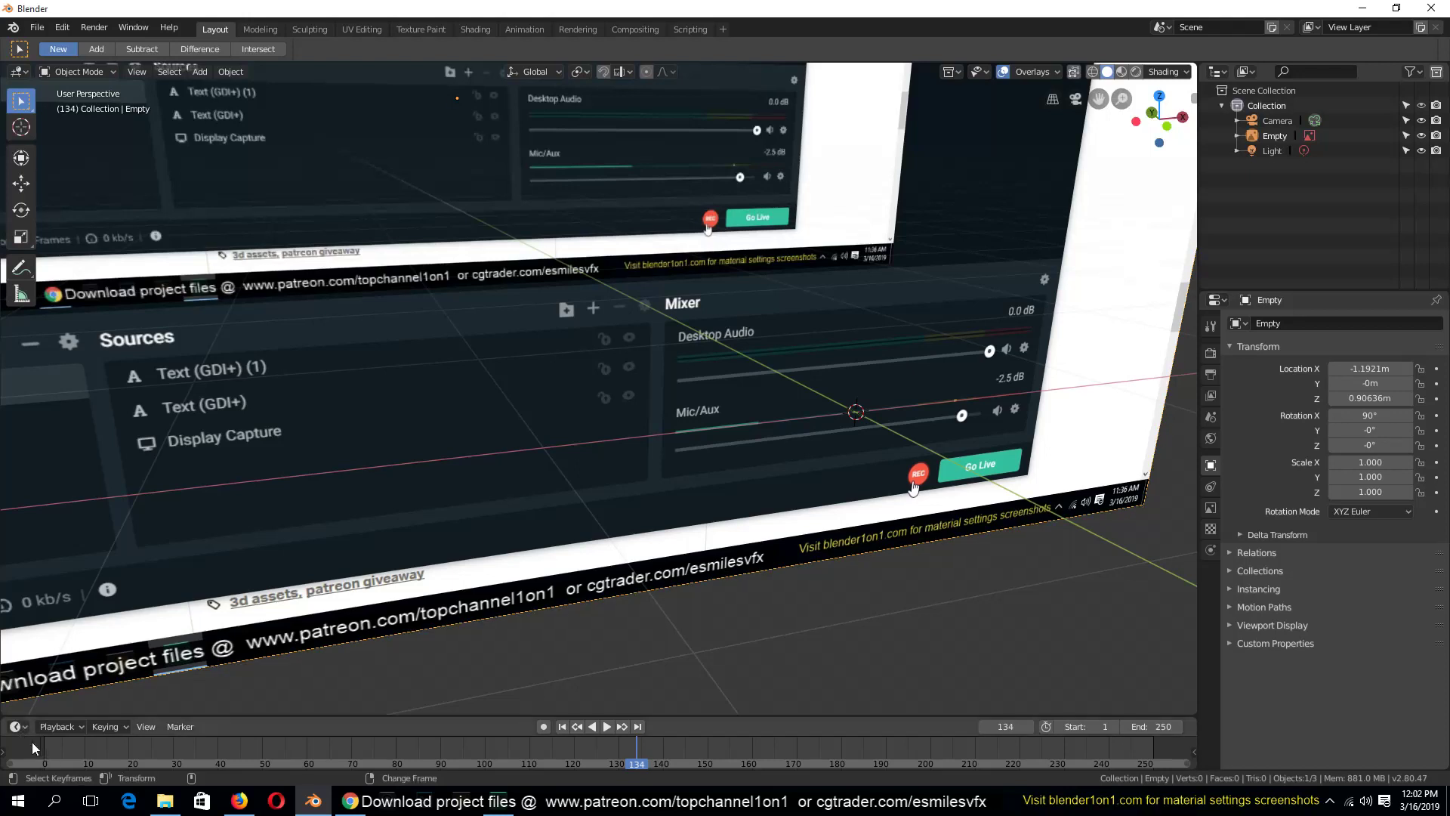
pyautogui.click(54, 749)
pyautogui.press('space')
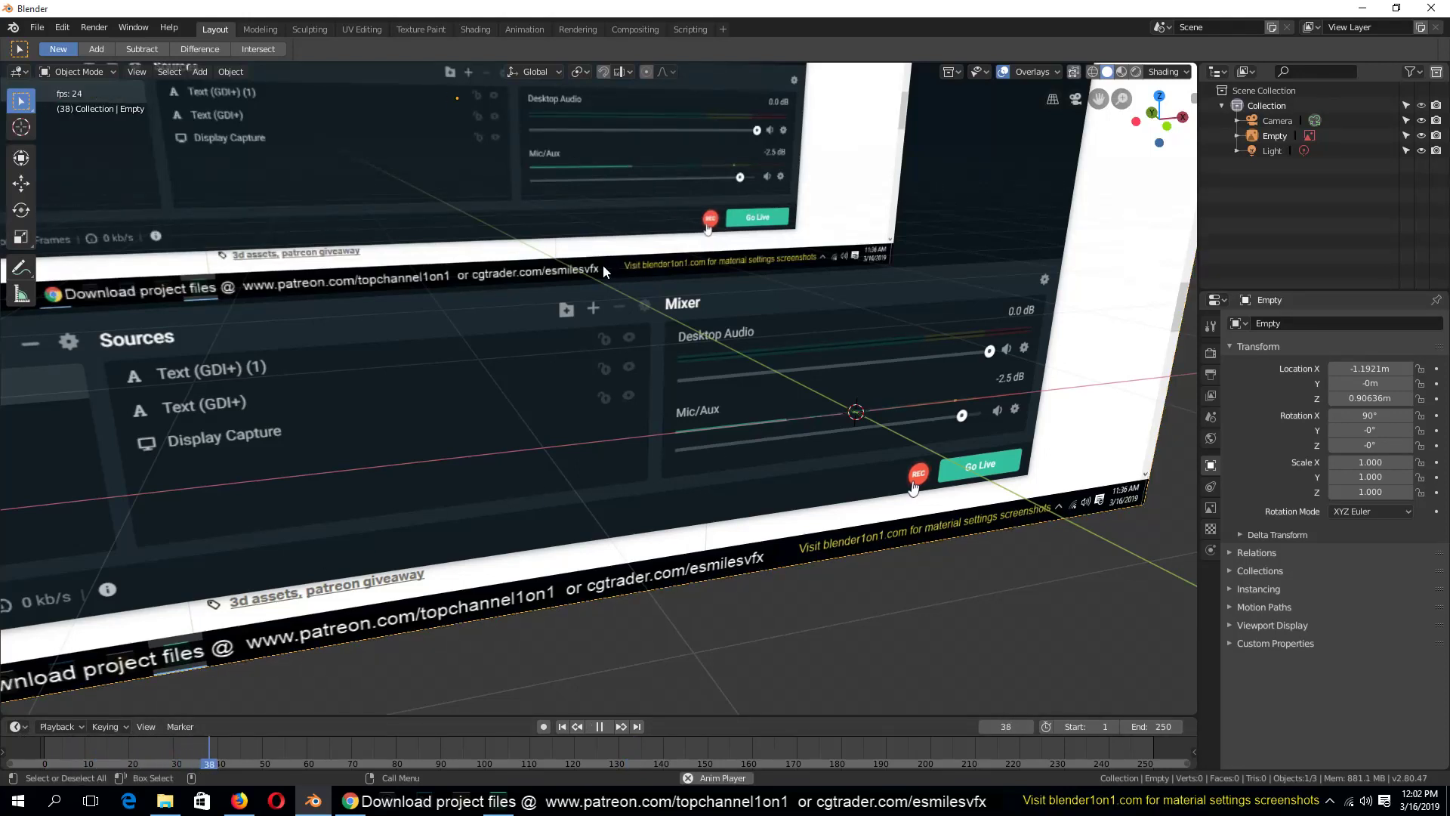
pyautogui.press('space')
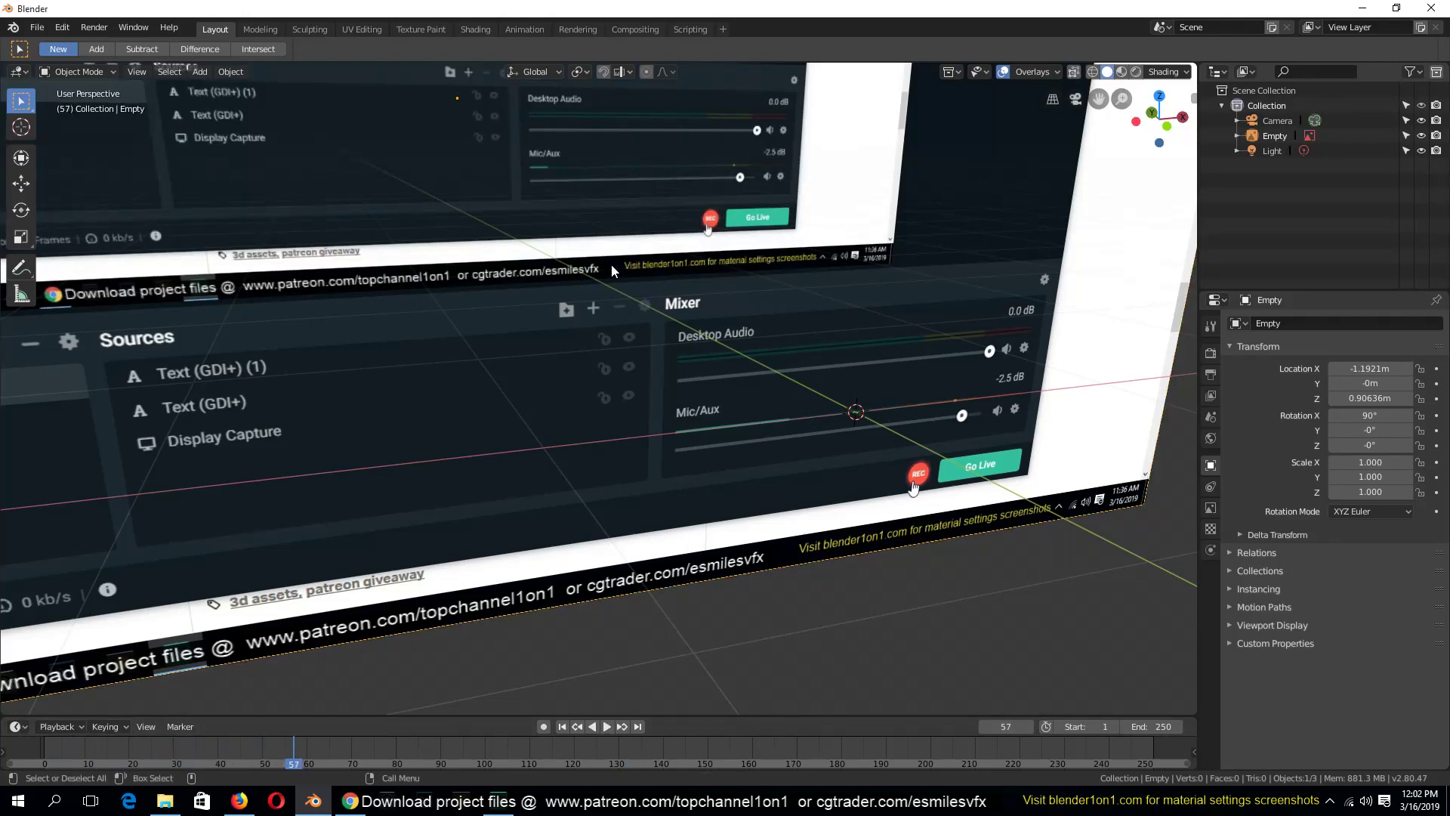
pyautogui.press('Delete')
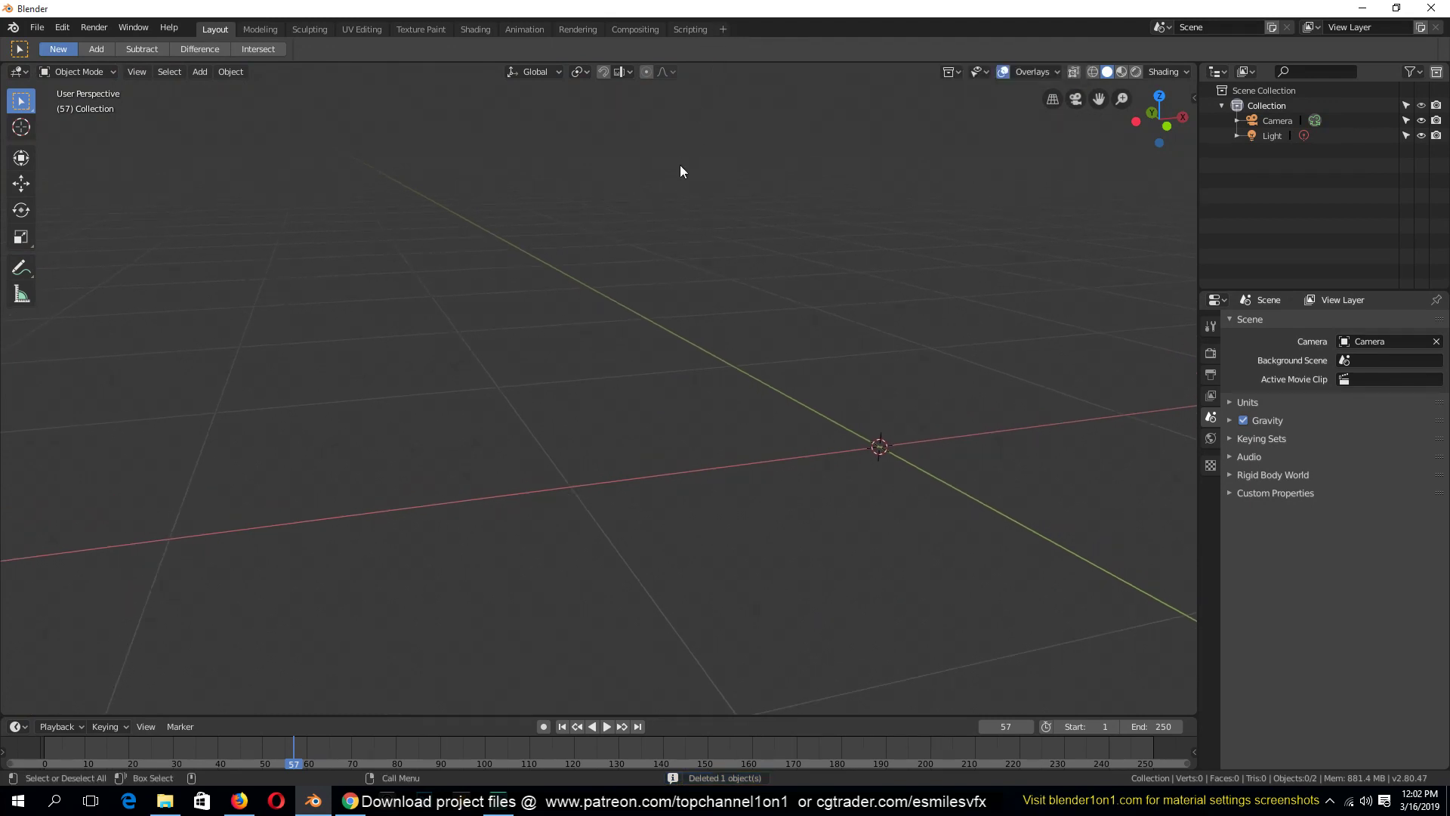
# Step: Add a Video Editing workspace to the project
pyautogui.click(723, 29)
pyautogui.moveTo(698, 117)
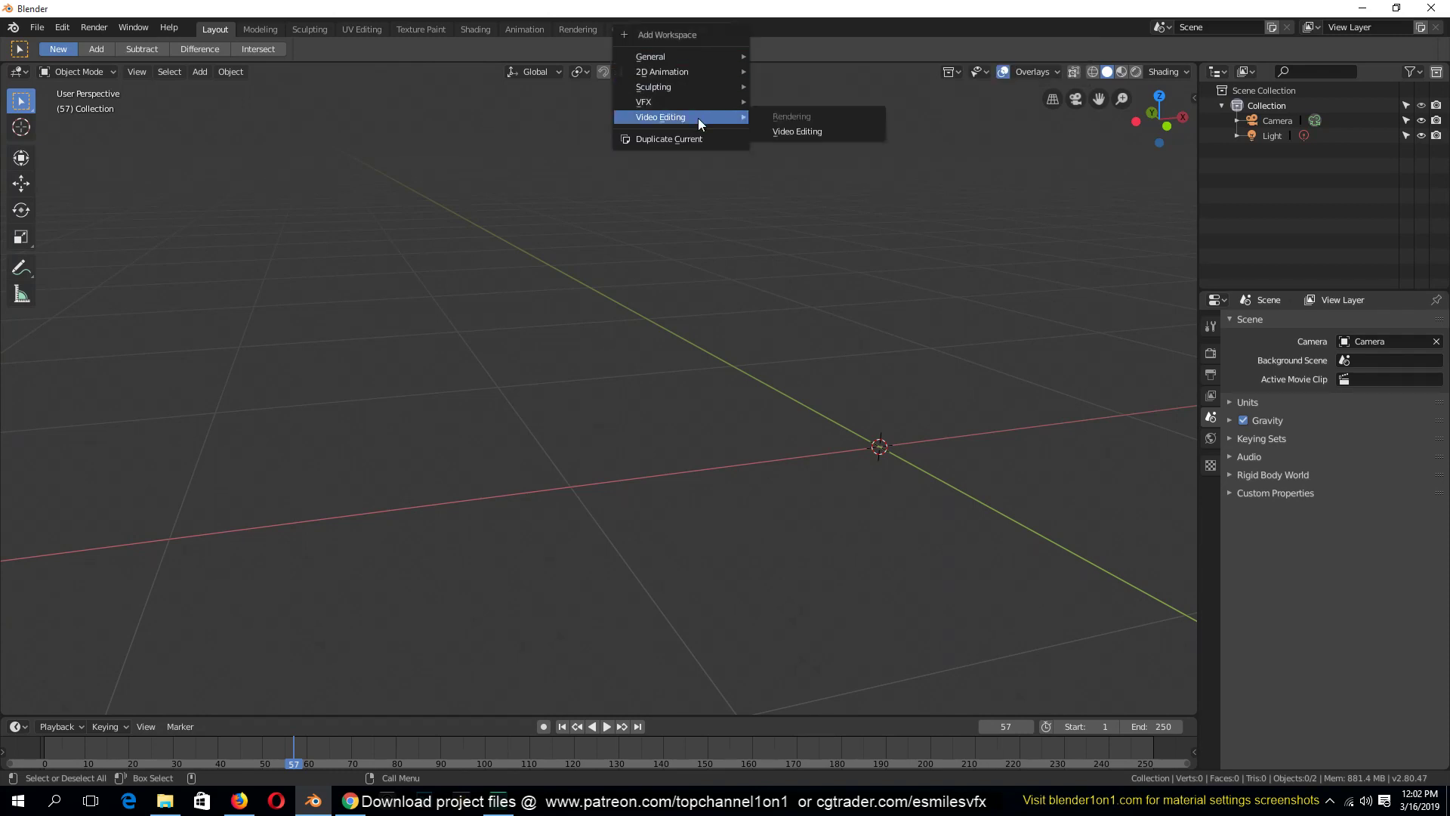
pyautogui.click(787, 128)
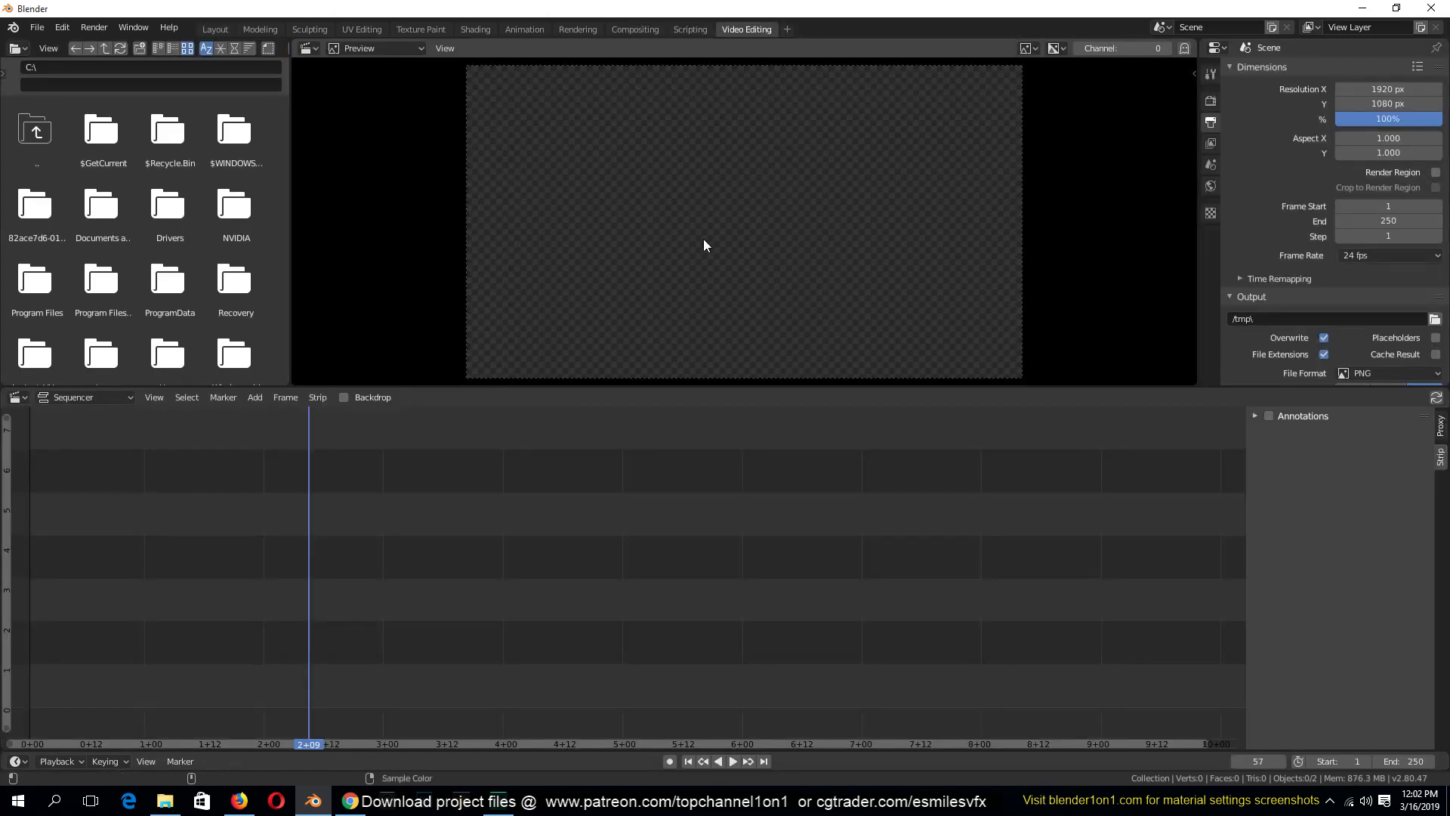
pyautogui.scroll(-1, 429, 443)
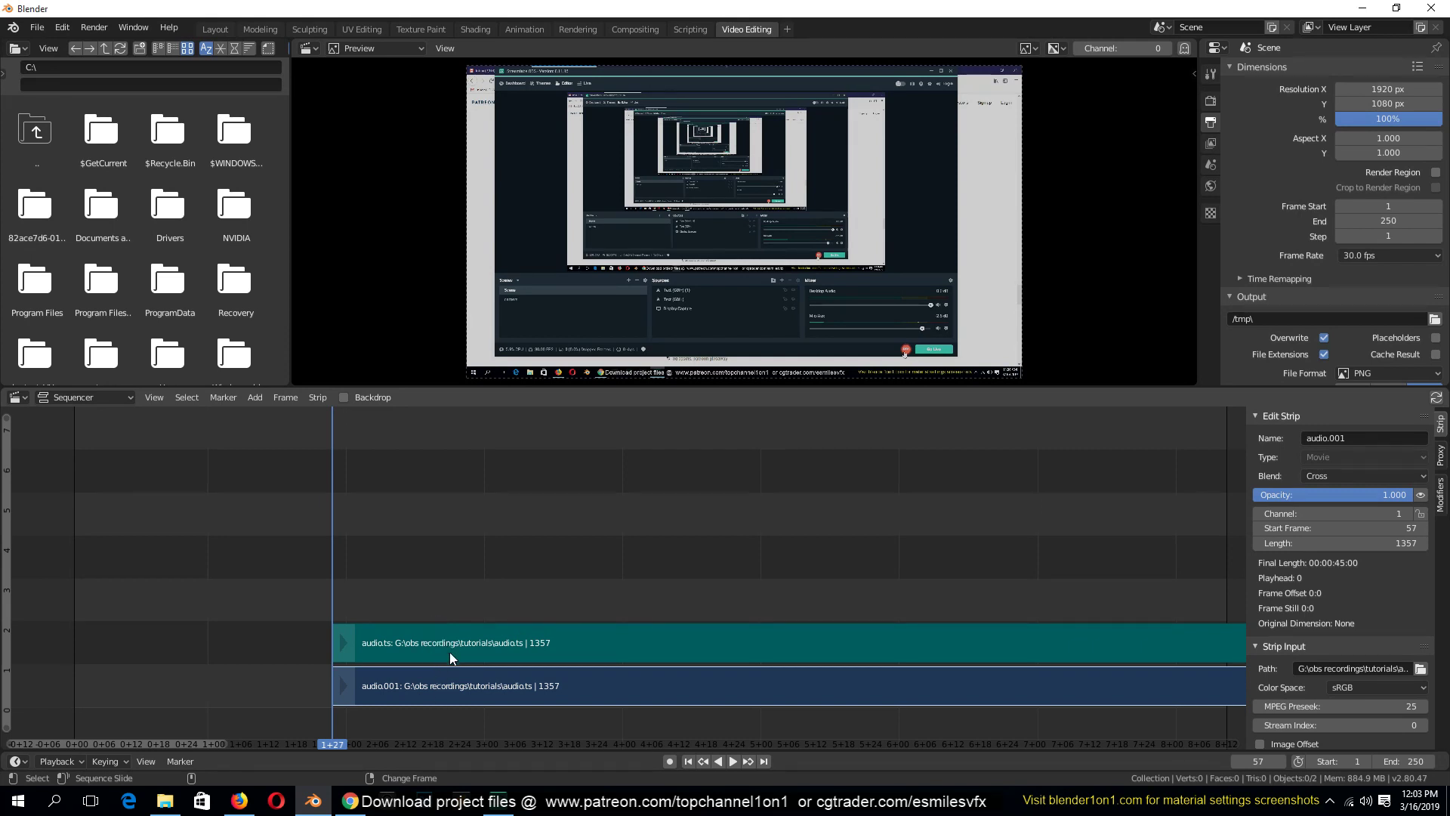
# Step: Select the audio.ts sound and movie strips together and slide them to start at frame 25
pyautogui.click(474, 641)
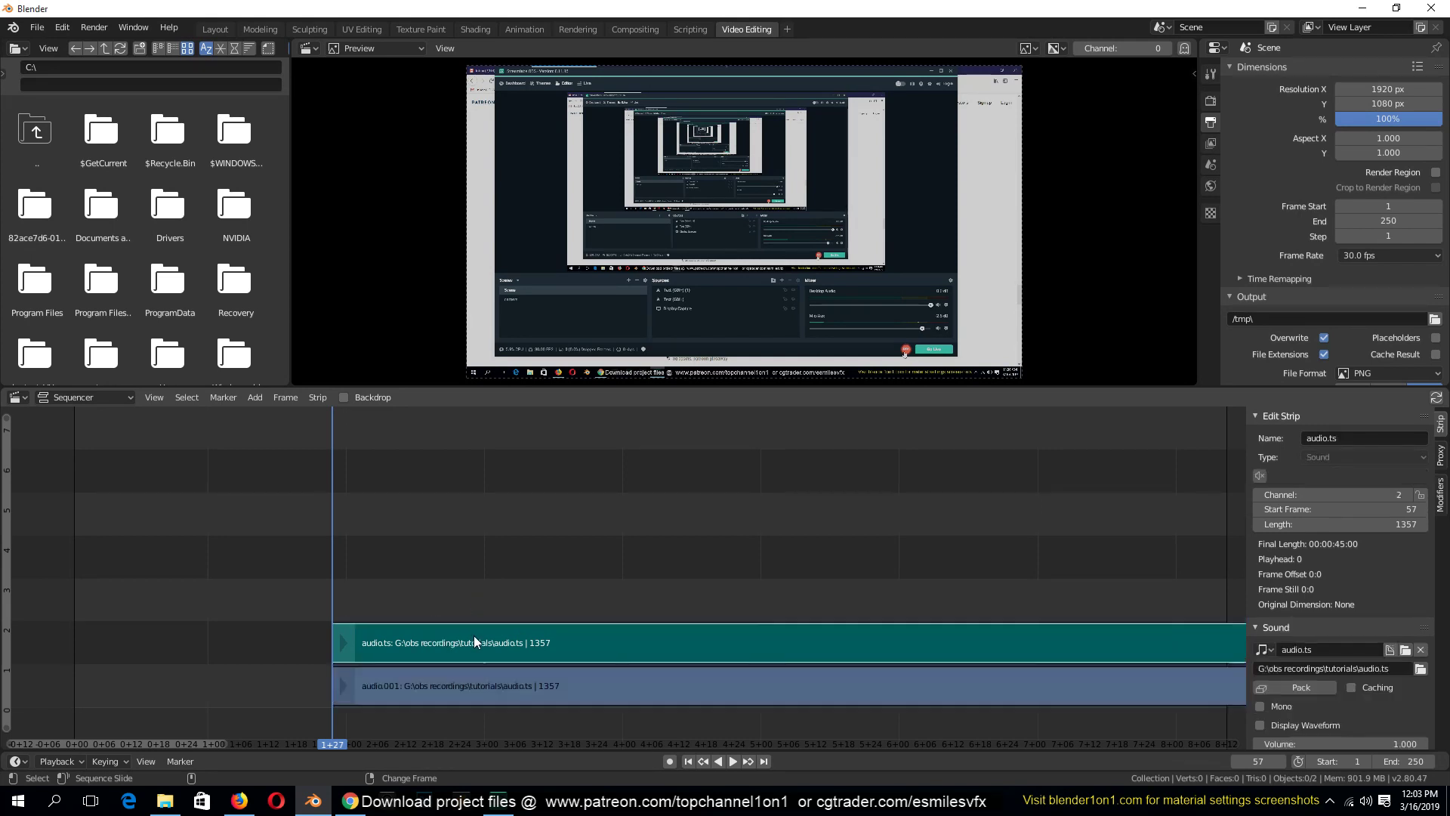
pyautogui.click(498, 691)
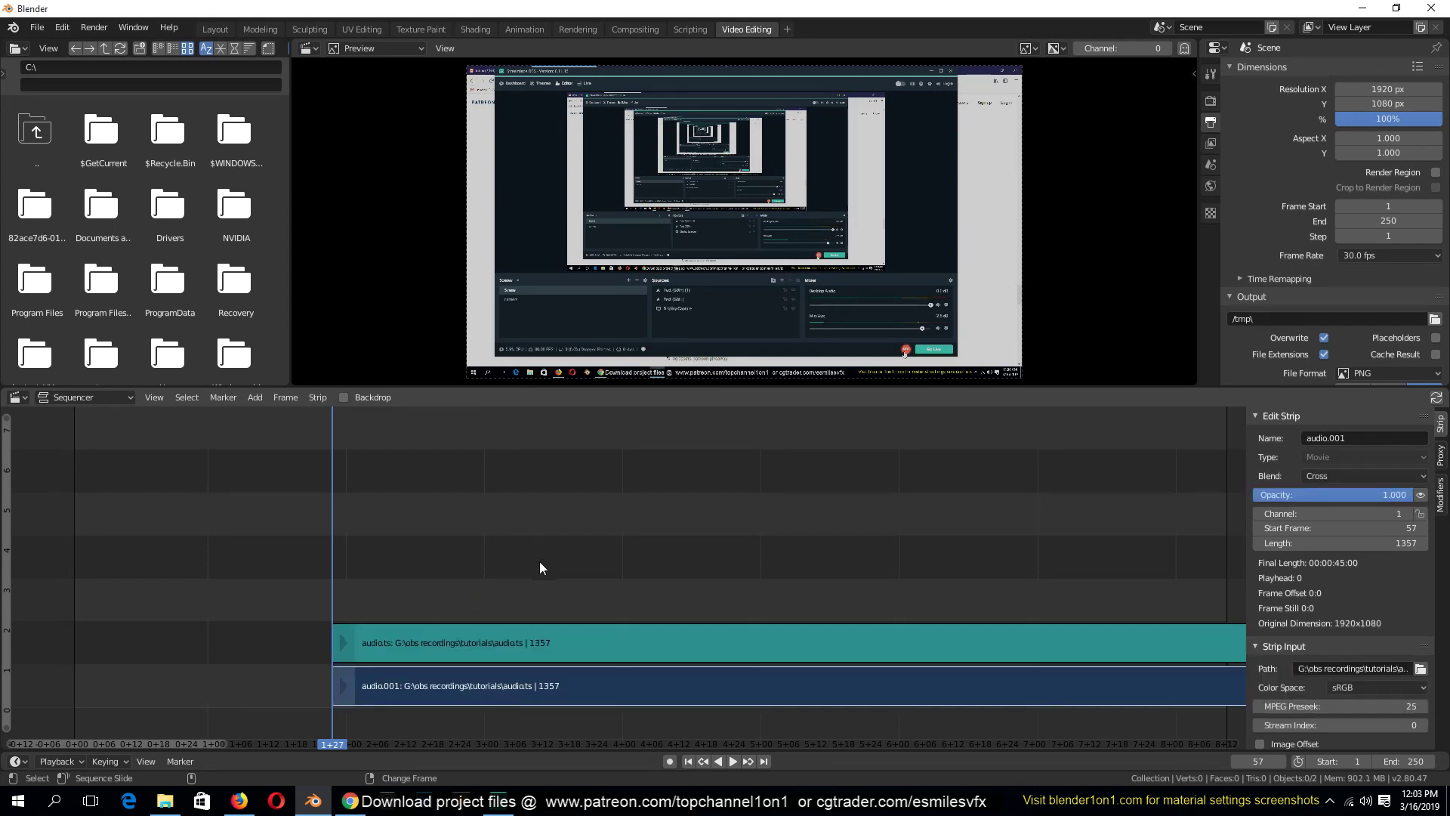
pyautogui.click(519, 657)
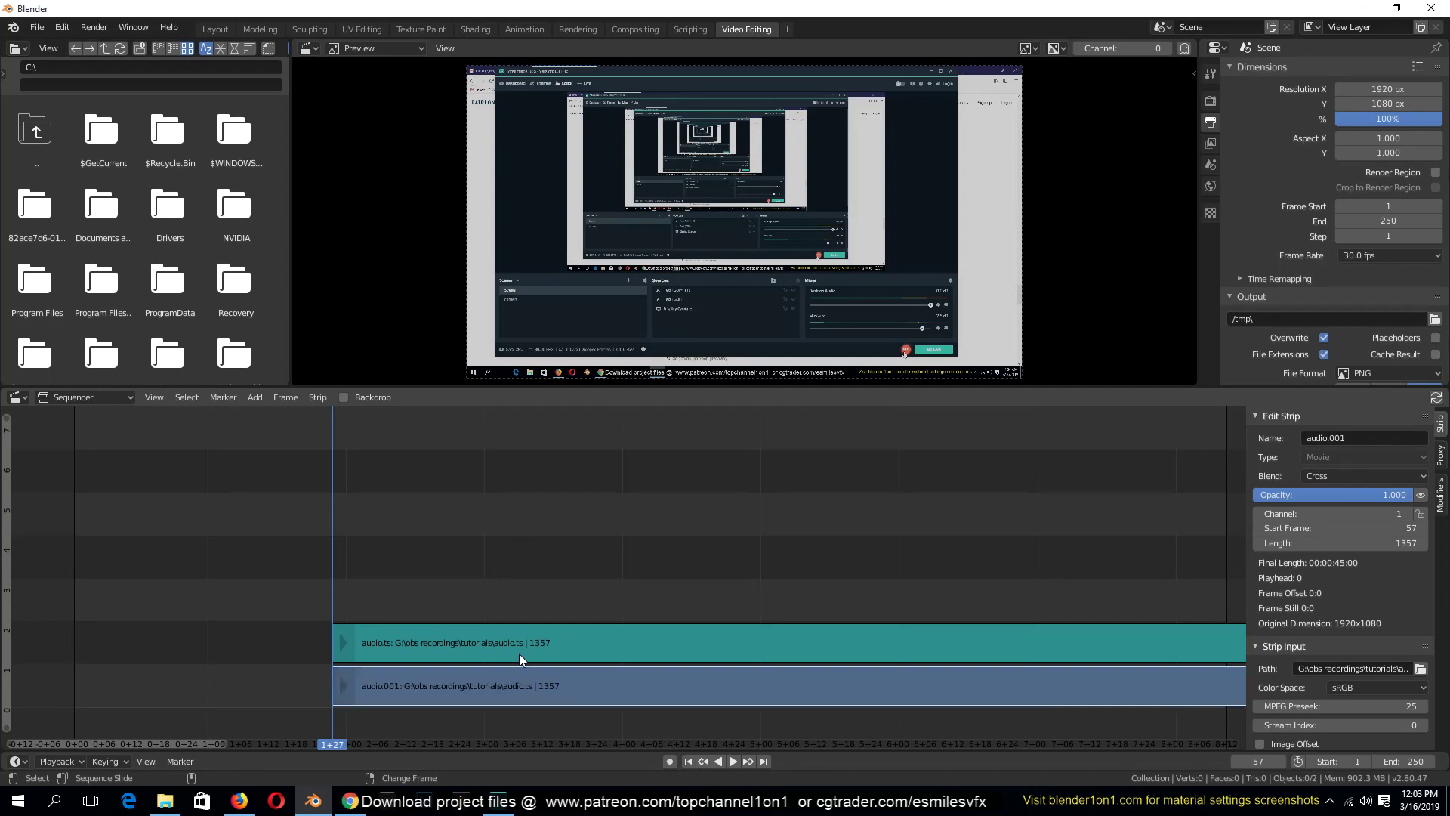
pyautogui.moveTo(536, 624); pyautogui.dragTo(612, 717)
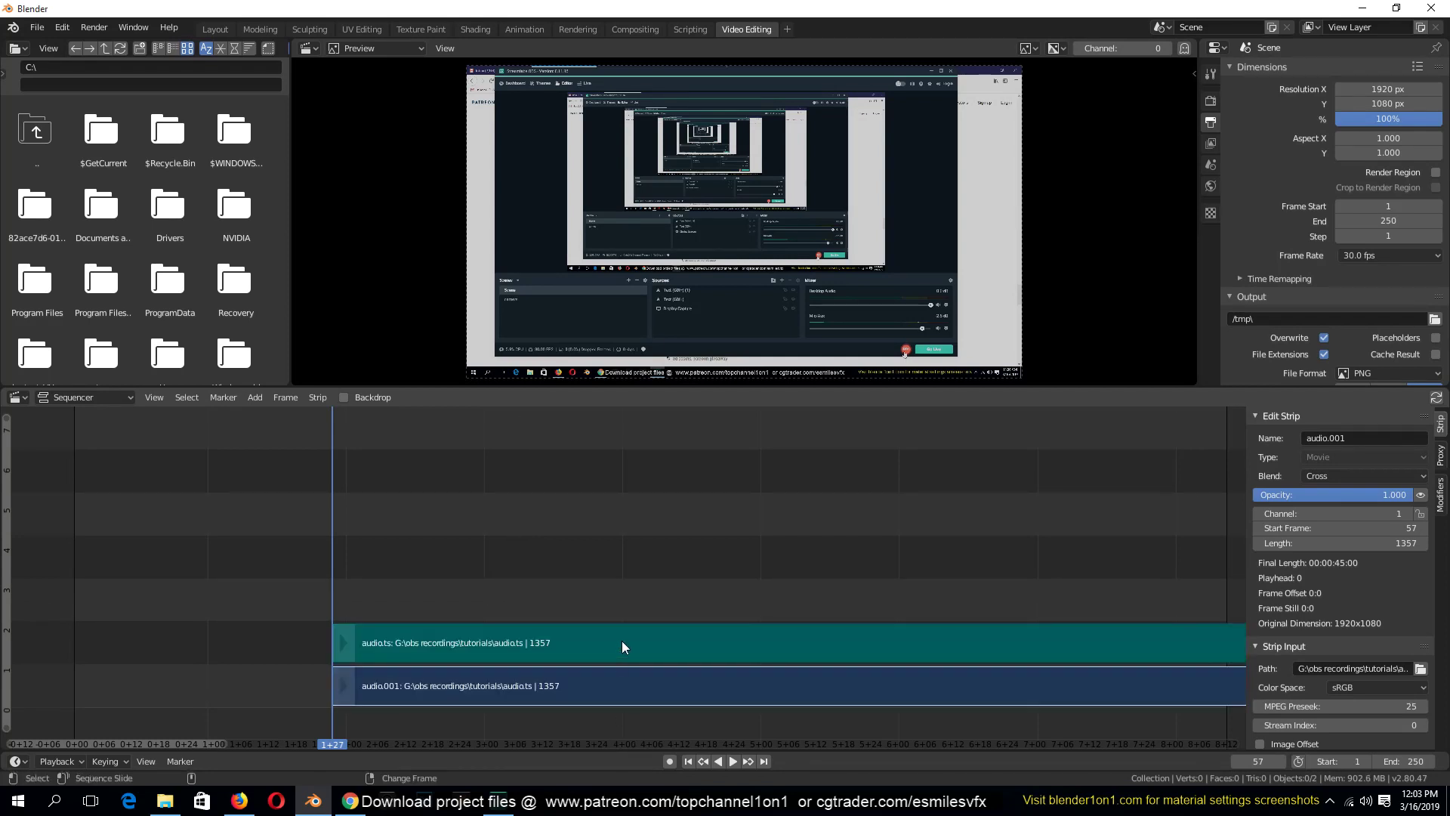
pyautogui.press('g')
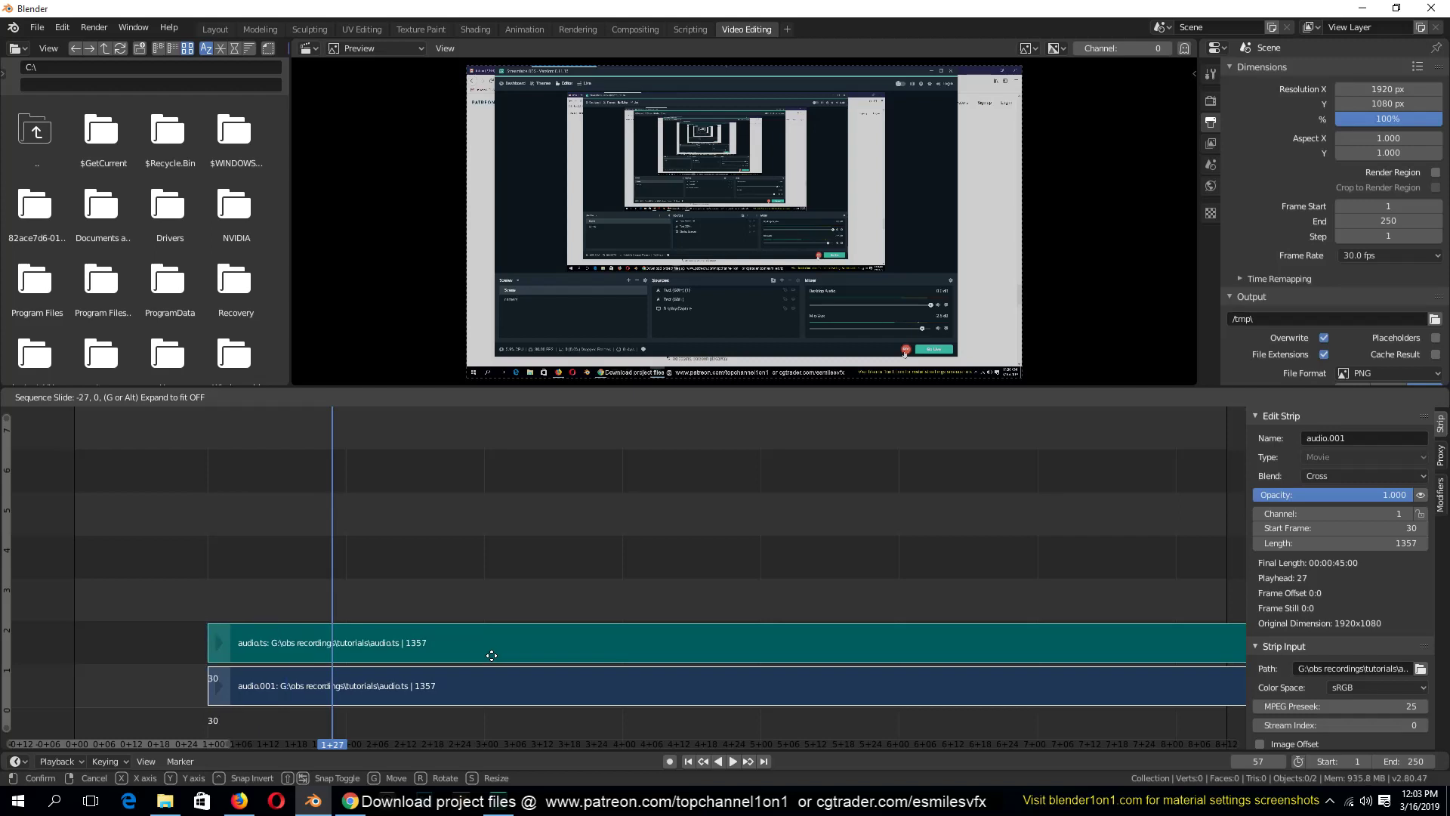
pyautogui.click(457, 654)
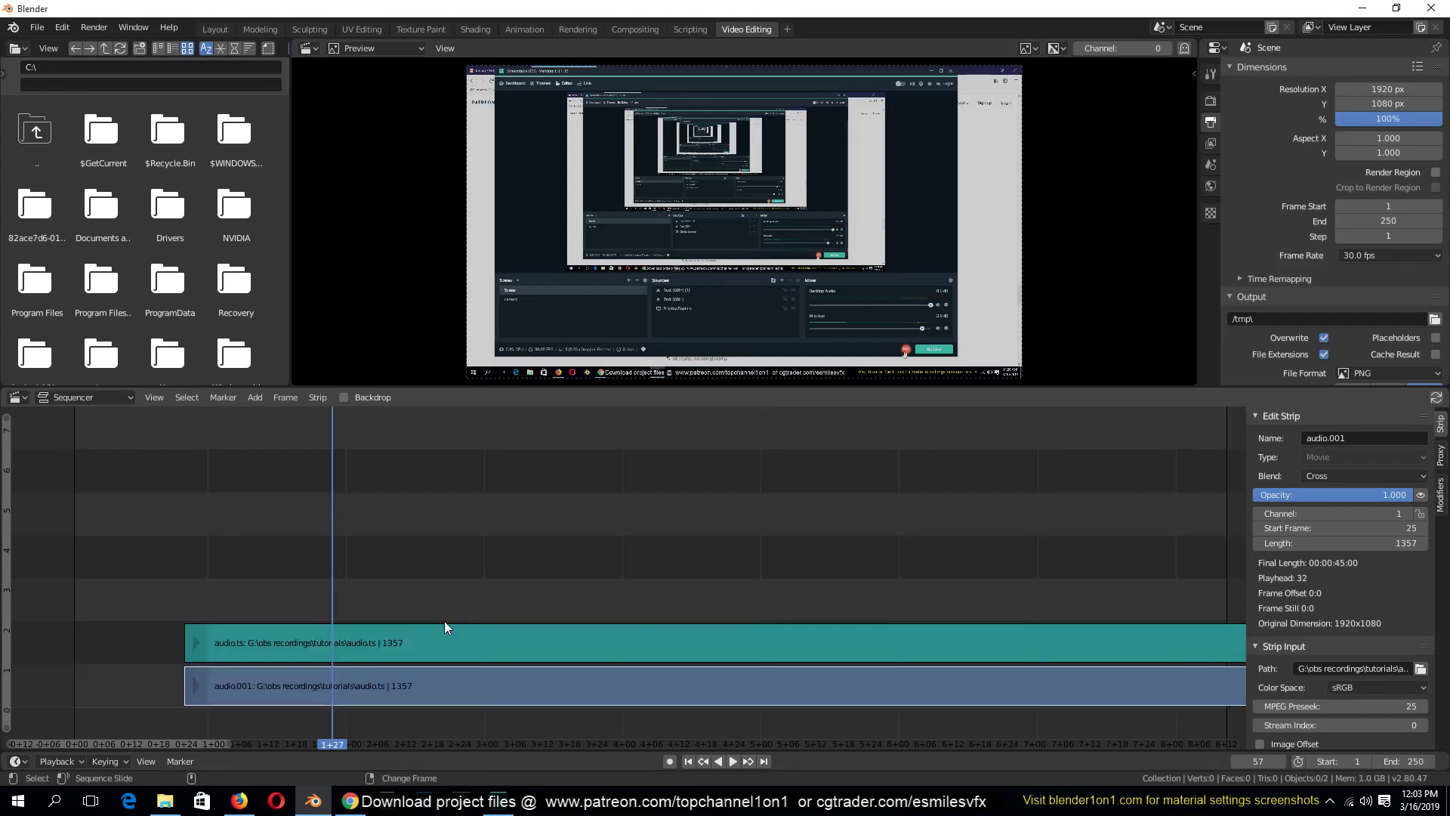
pyautogui.keyDown('shift'); pyautogui.click(430, 635); pyautogui.keyUp('shift')
pyautogui.press('g')
pyautogui.press('Escape')
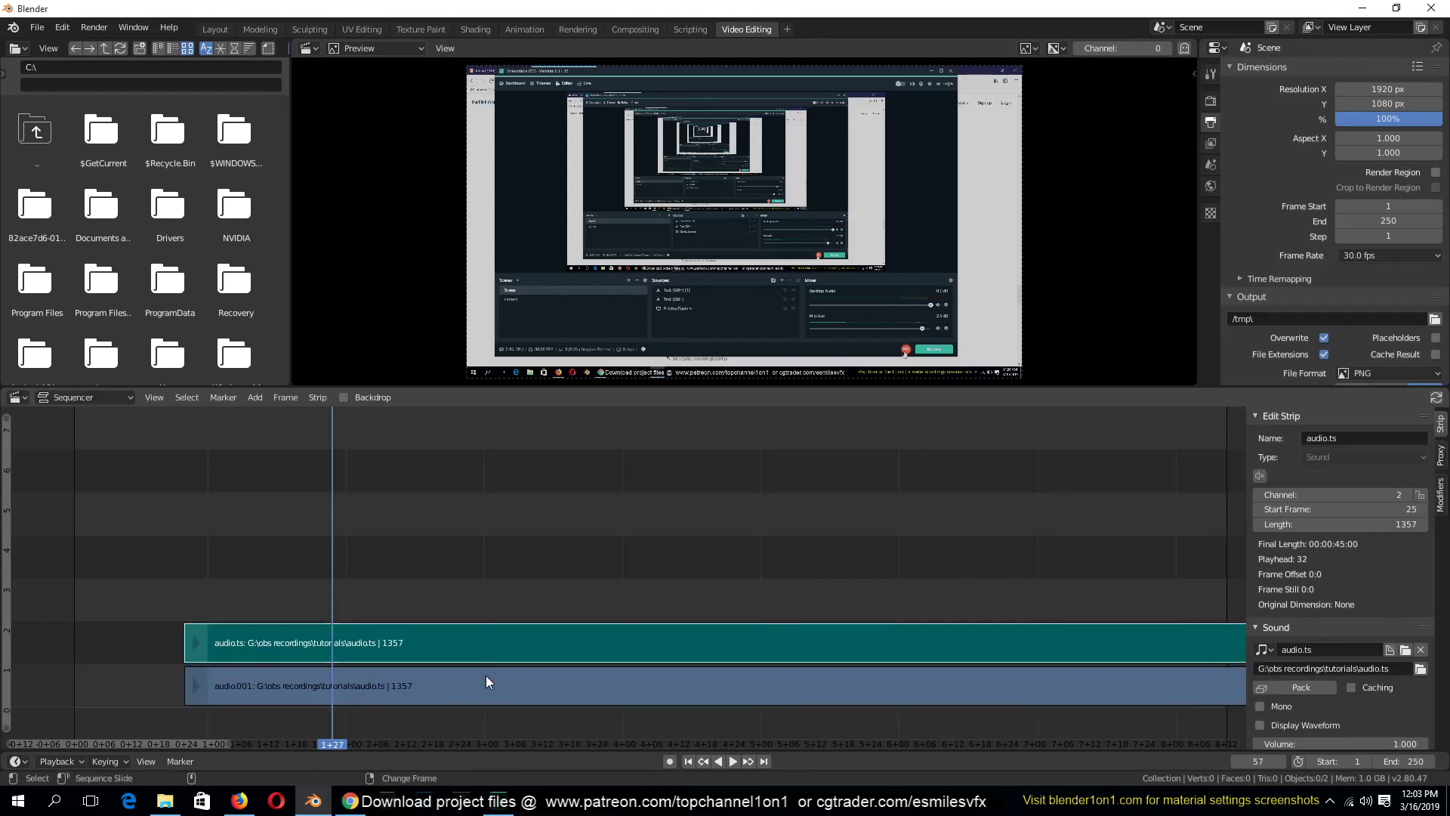
pyautogui.click(484, 679)
pyautogui.press('g')
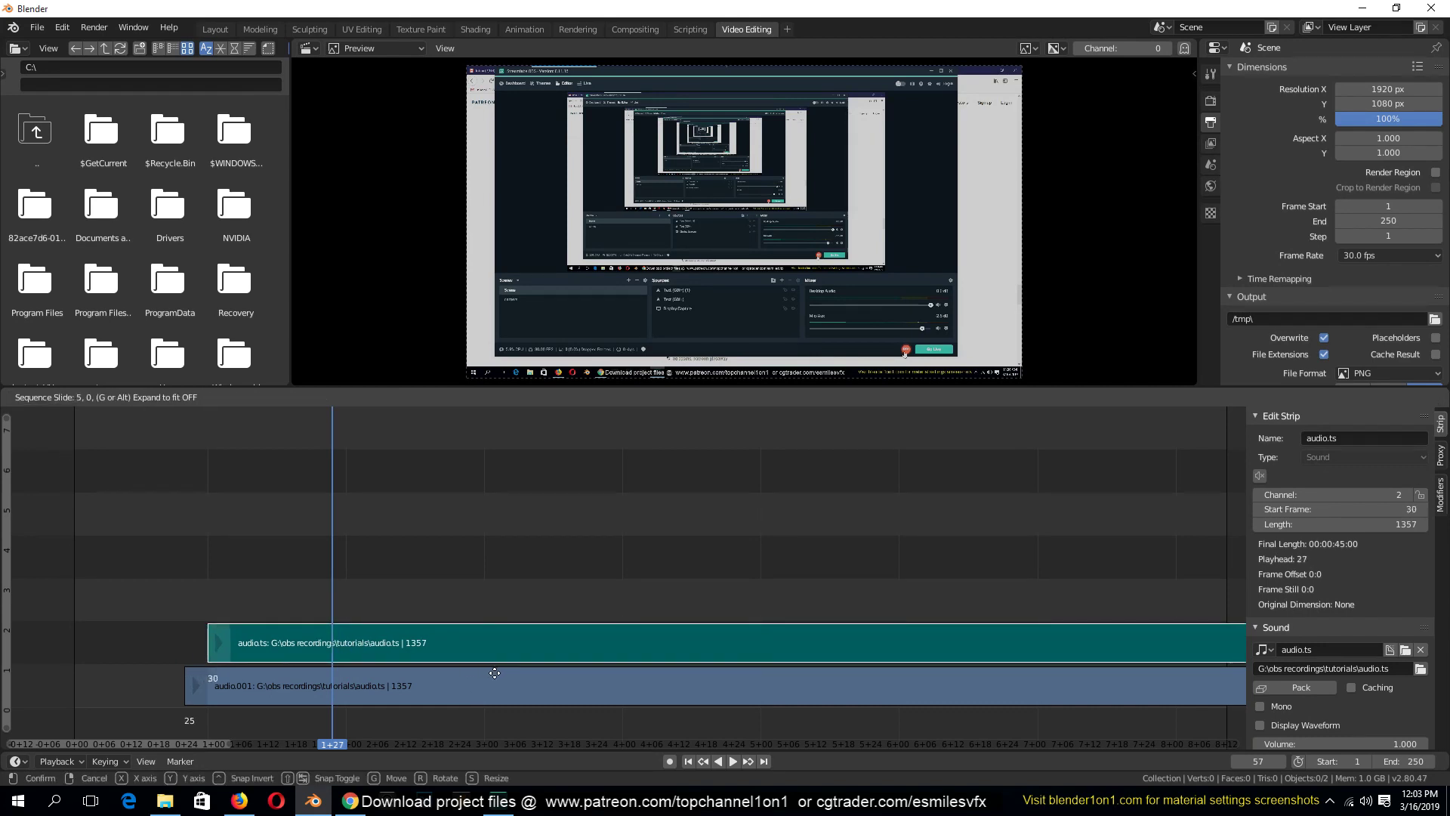
pyautogui.press('Escape')
# Step: Select the movie strip in channel 1 and advance the playhead two frames to frame 59
pyautogui.click(492, 642)
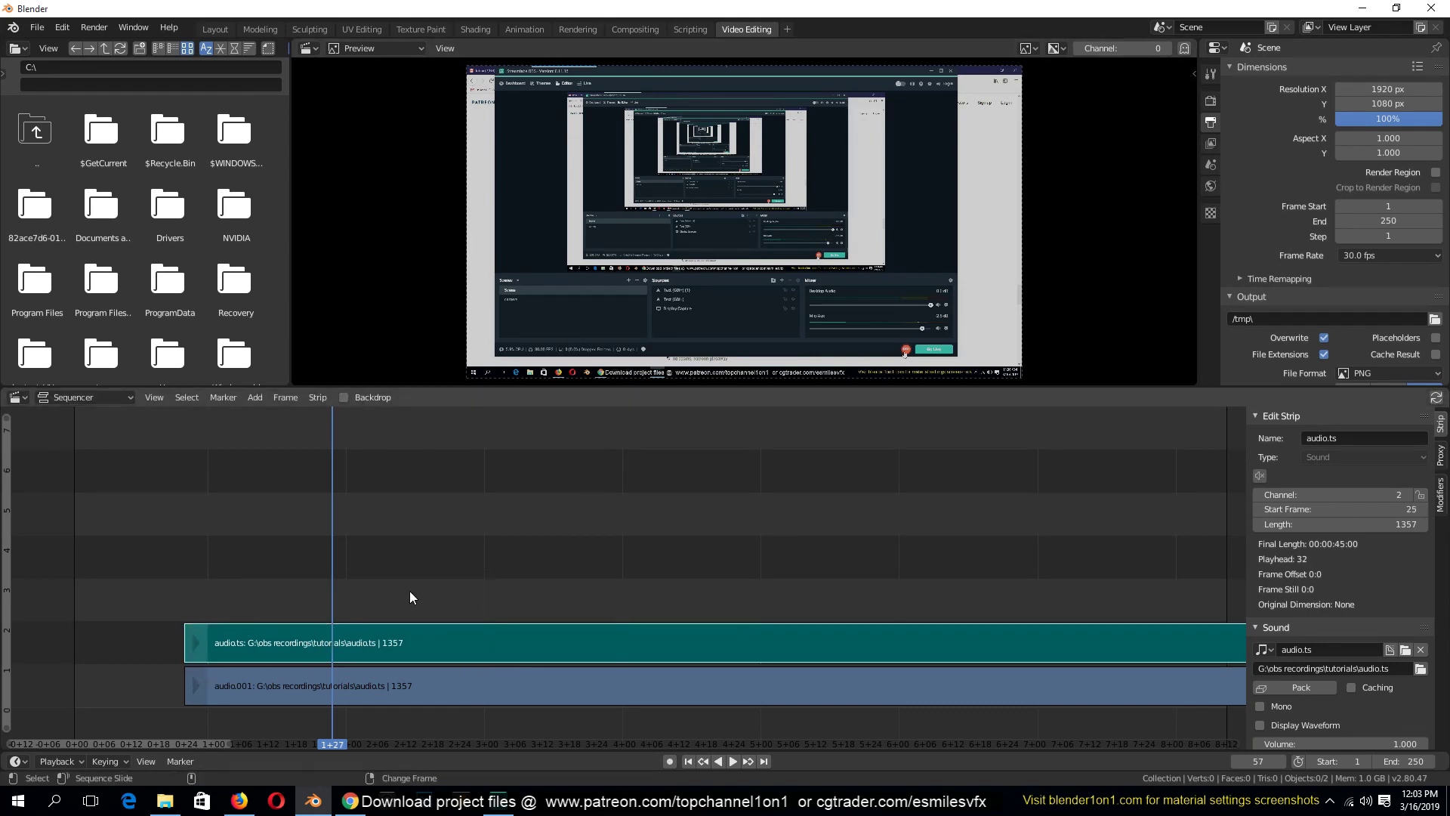
pyautogui.click(382, 660)
pyautogui.click(391, 700)
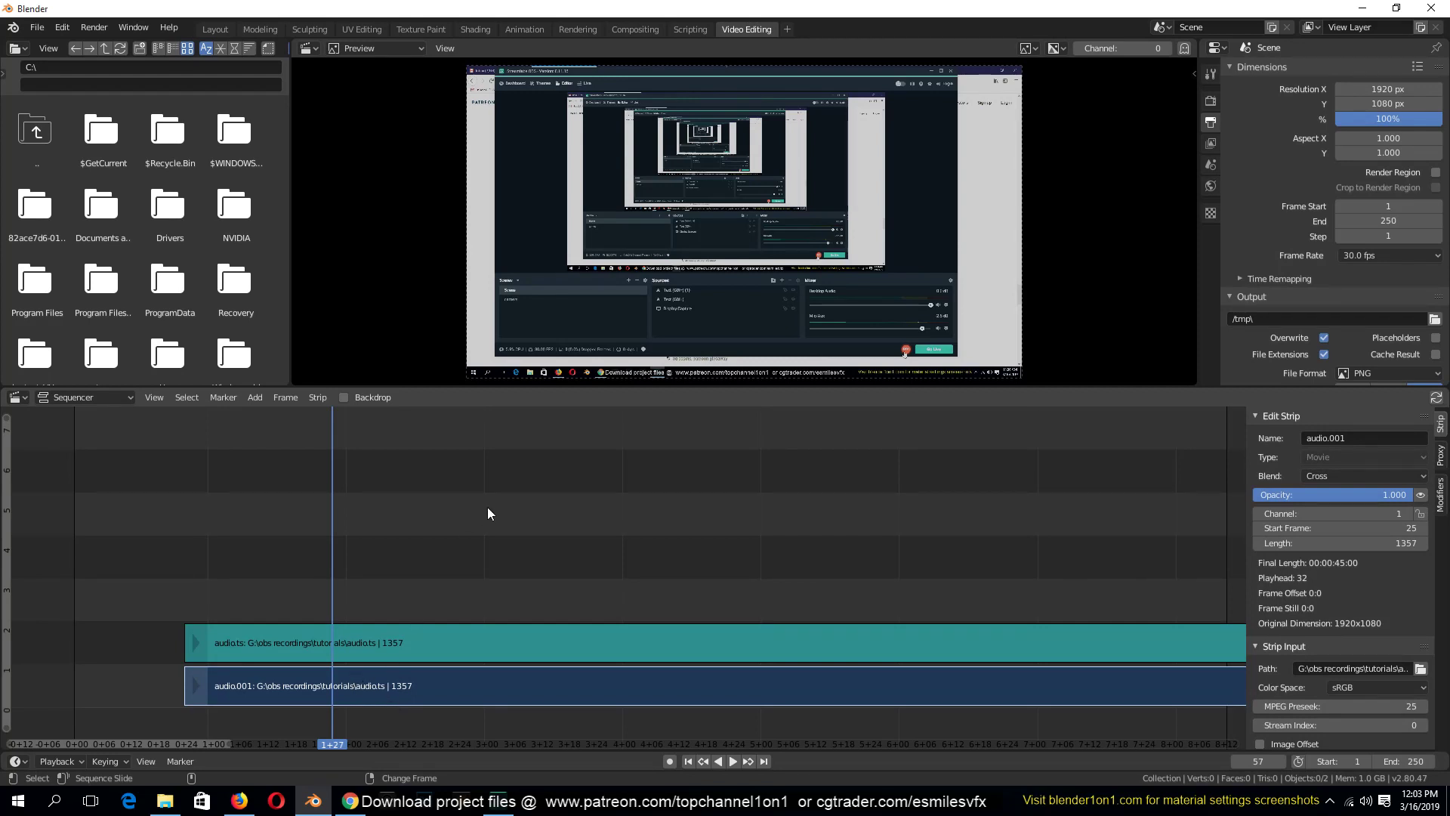
pyautogui.press('Right')
pyautogui.press('Right')
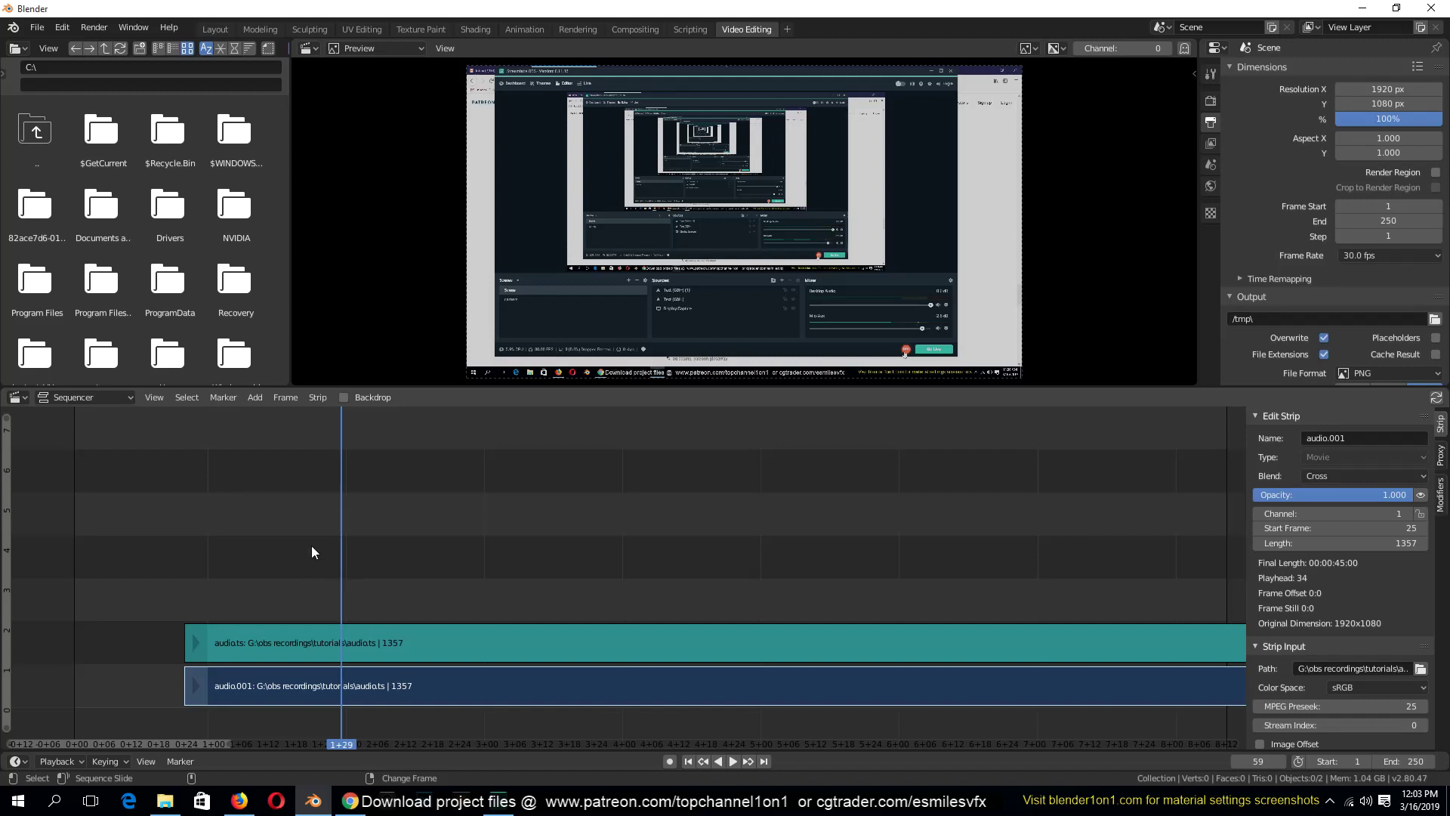
# Step: Switch to Streamlabs OBS, lower the Desktop Audio level to -49.3 dB, and return to Blender's sequencer
pyautogui.click(498, 801)
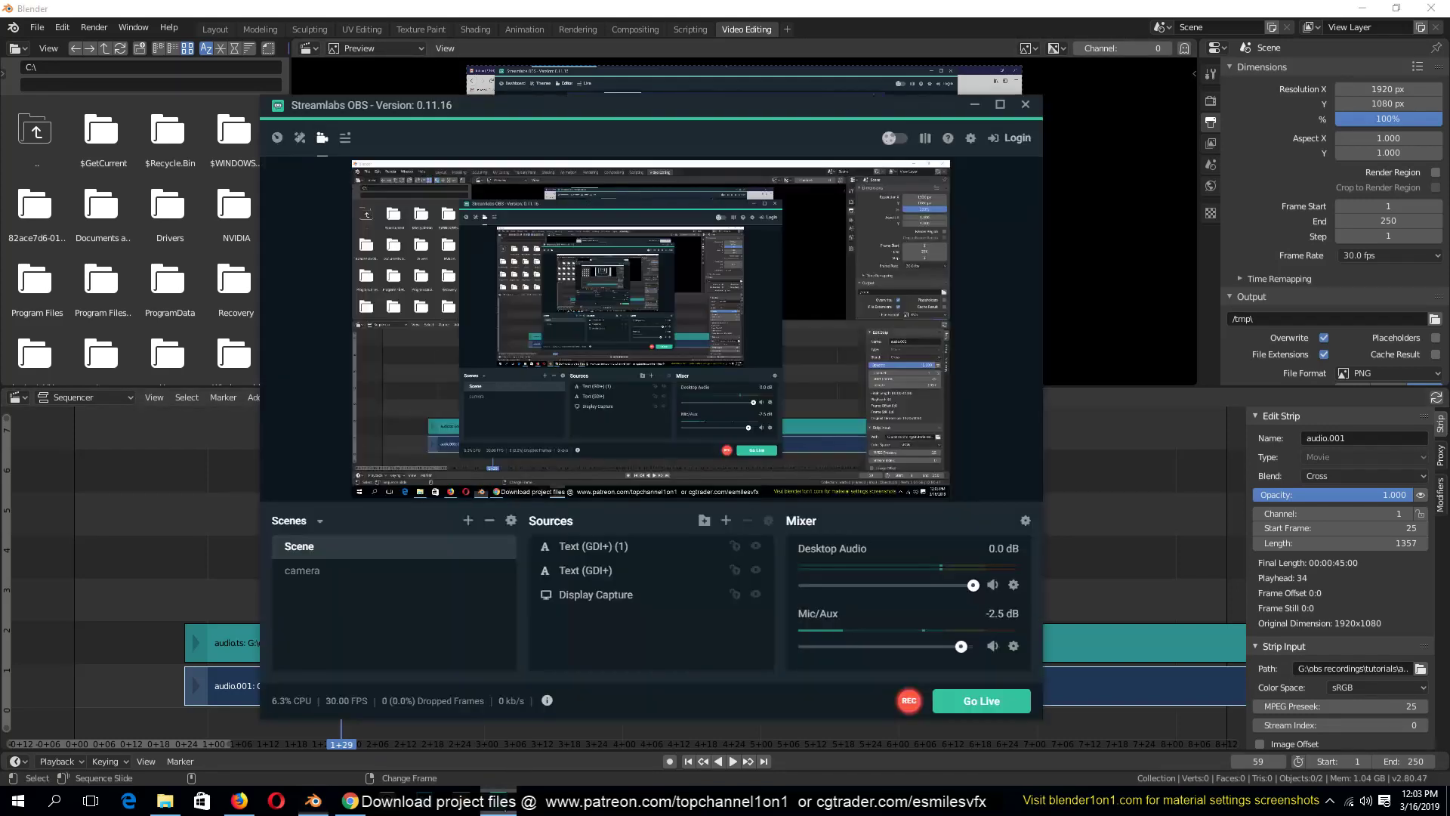
pyautogui.moveTo(973, 585); pyautogui.dragTo(814, 595)
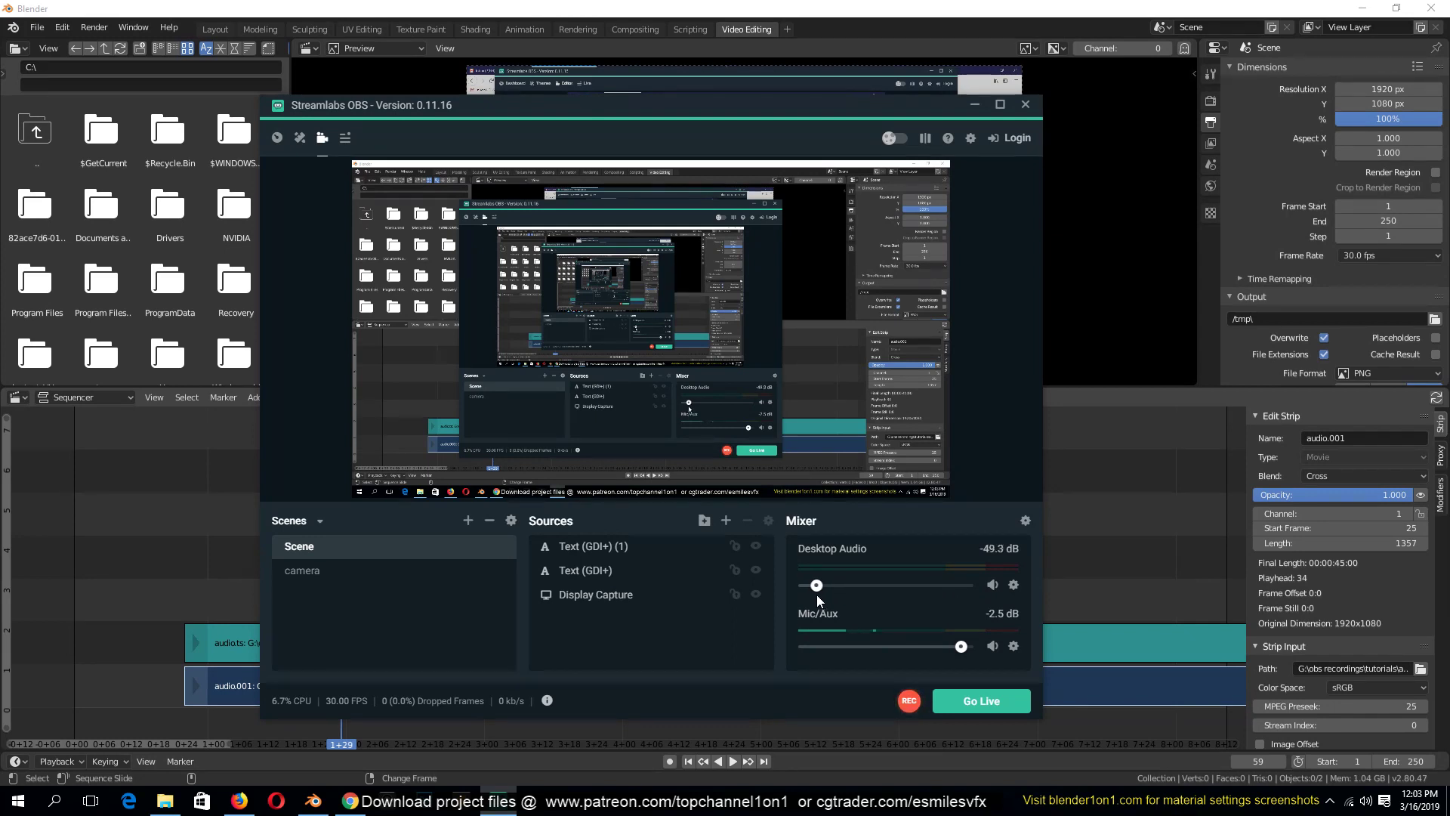
pyautogui.click(224, 535)
# Step: Play the sequence in several short bursts to check the playback speed of the audio.ts strips
pyautogui.press('space')
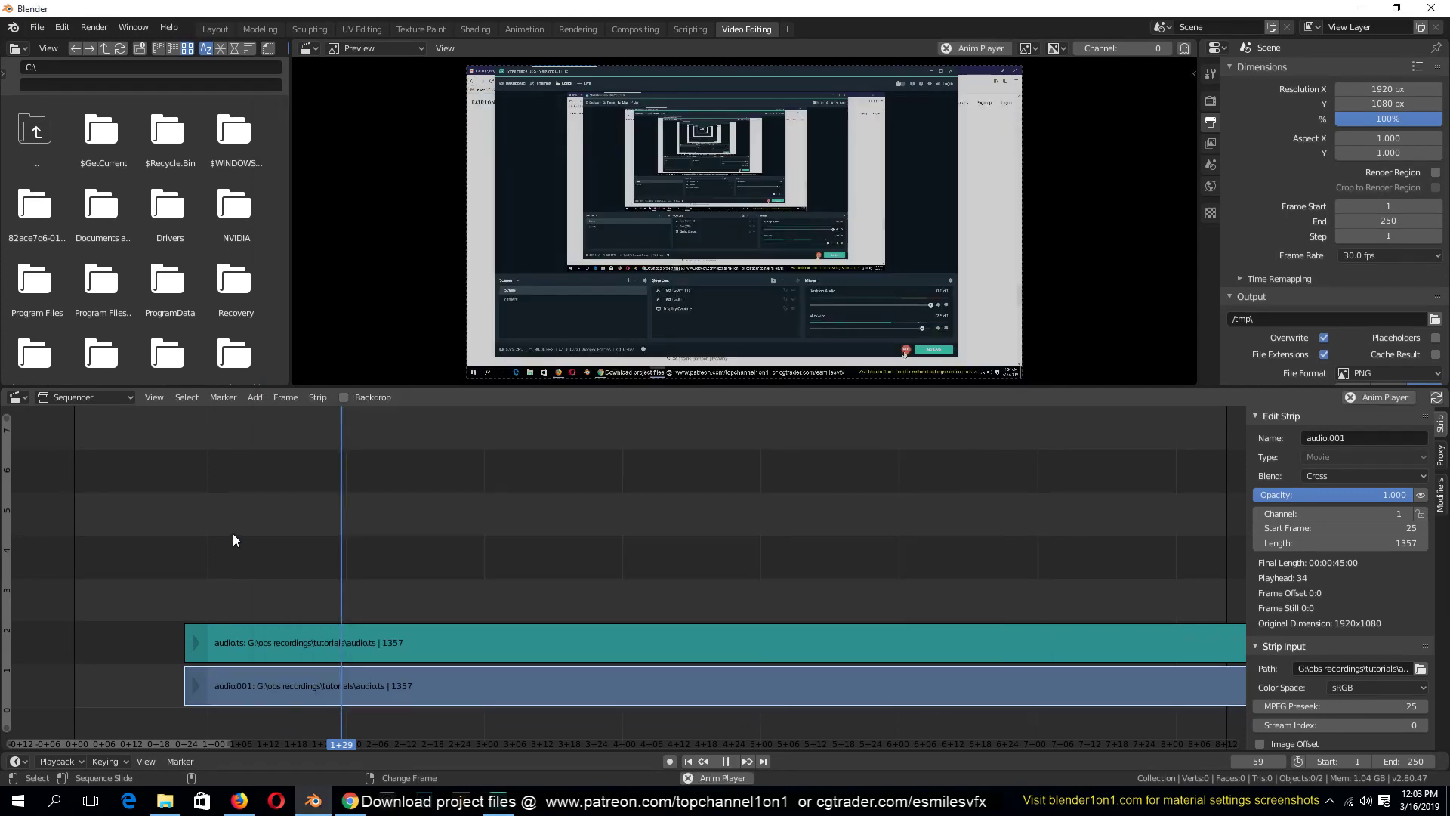
pyautogui.press('space')
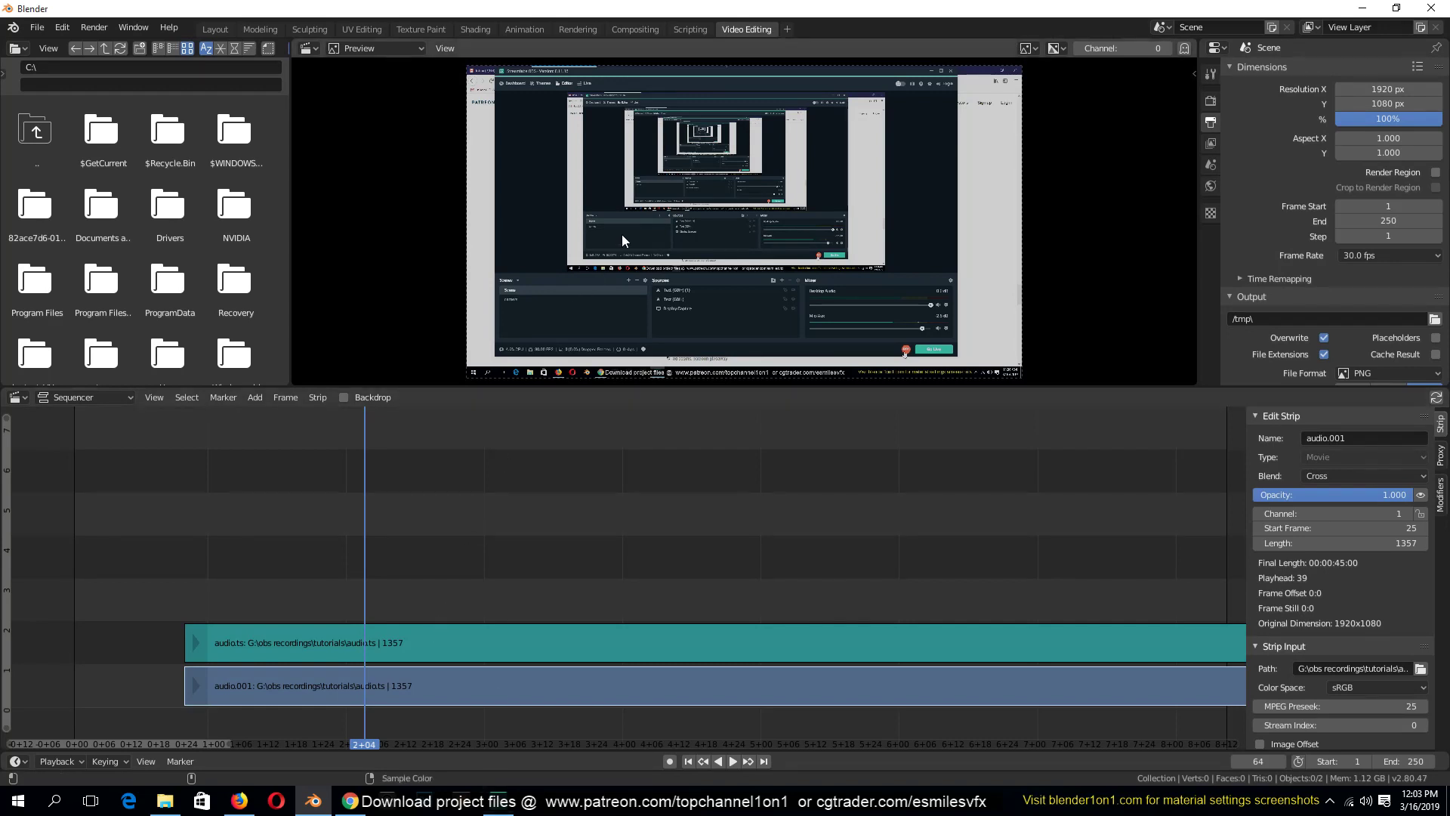
pyautogui.press('space')
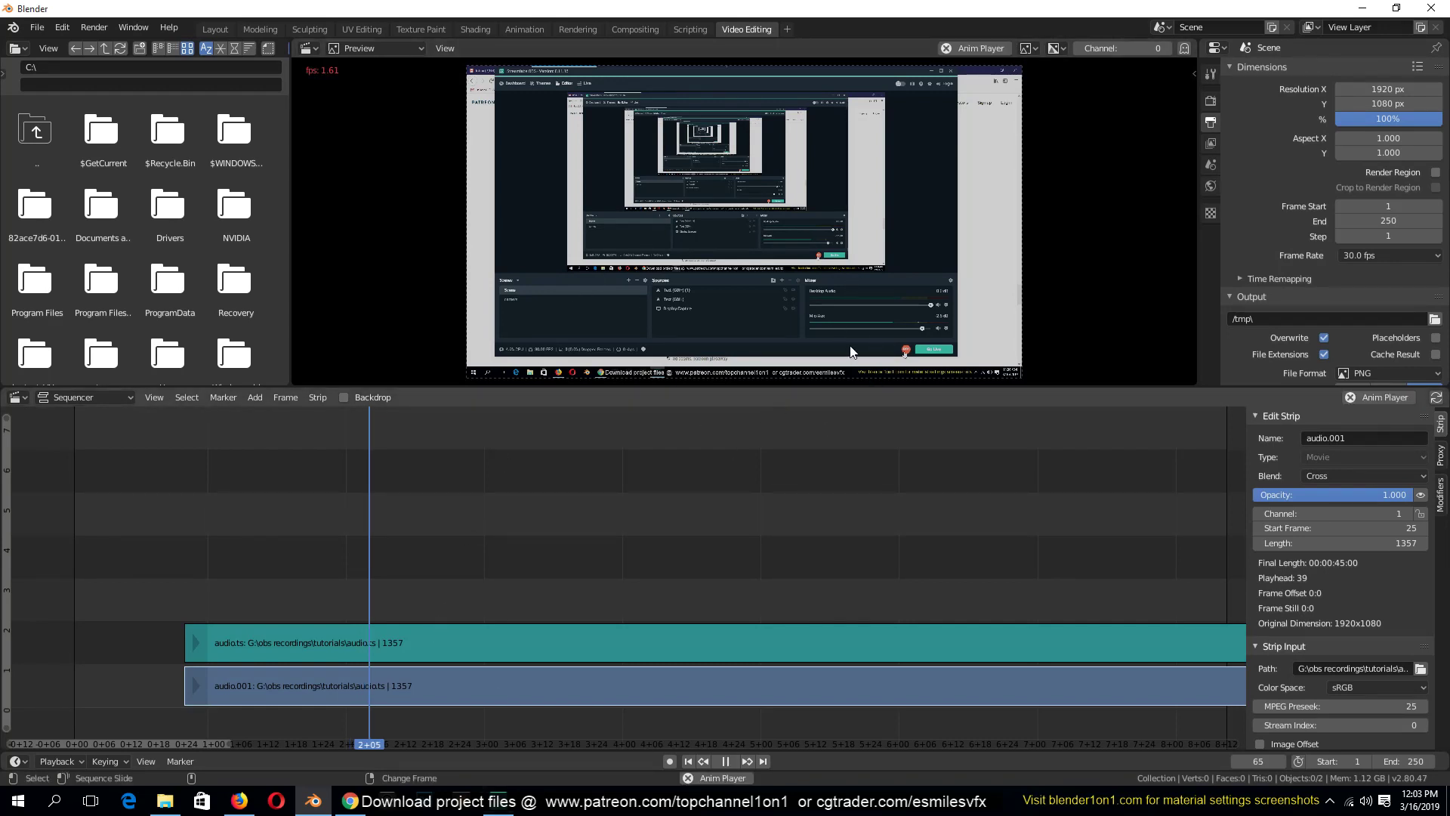
pyautogui.press('space')
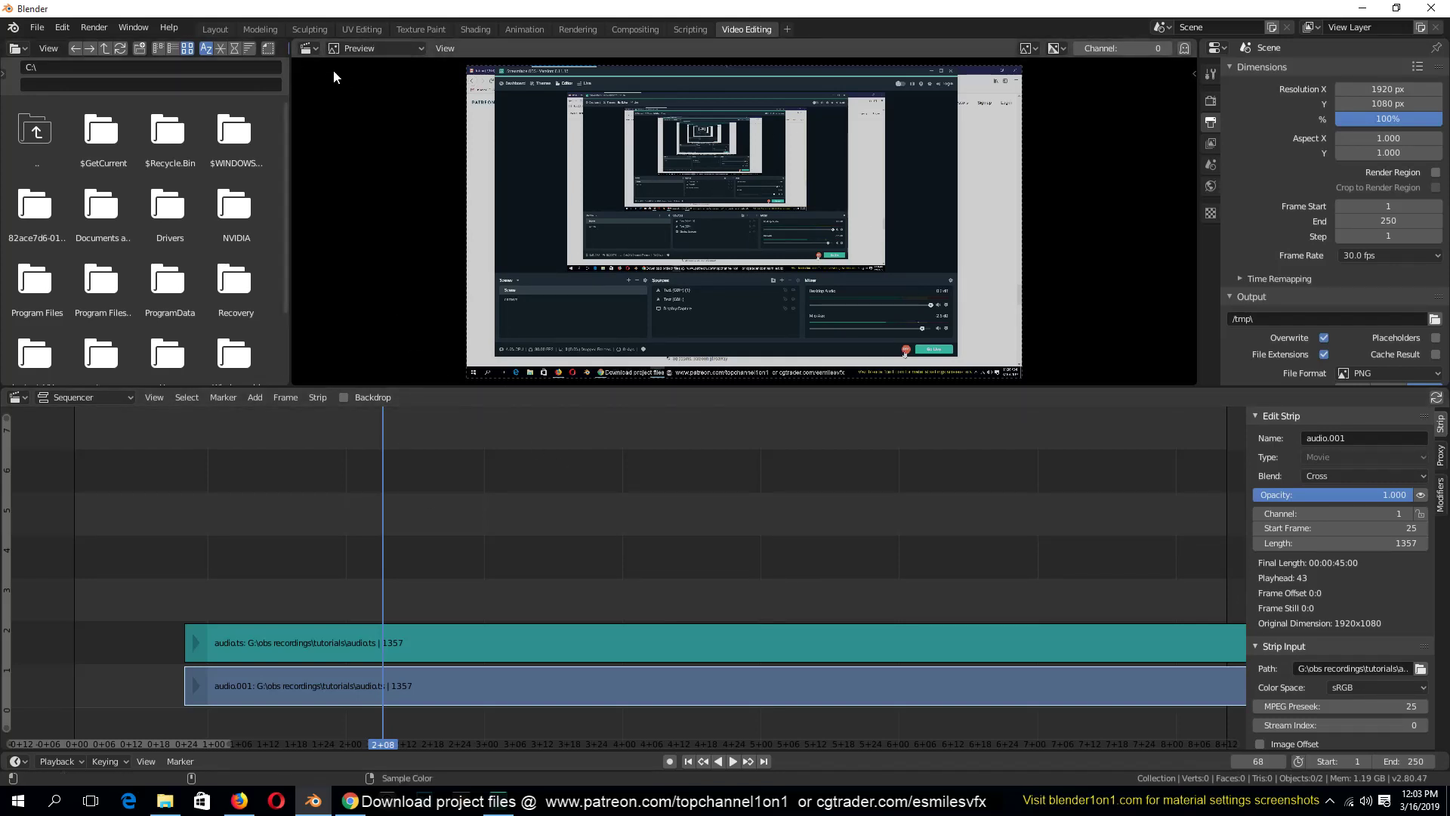
pyautogui.press('space')
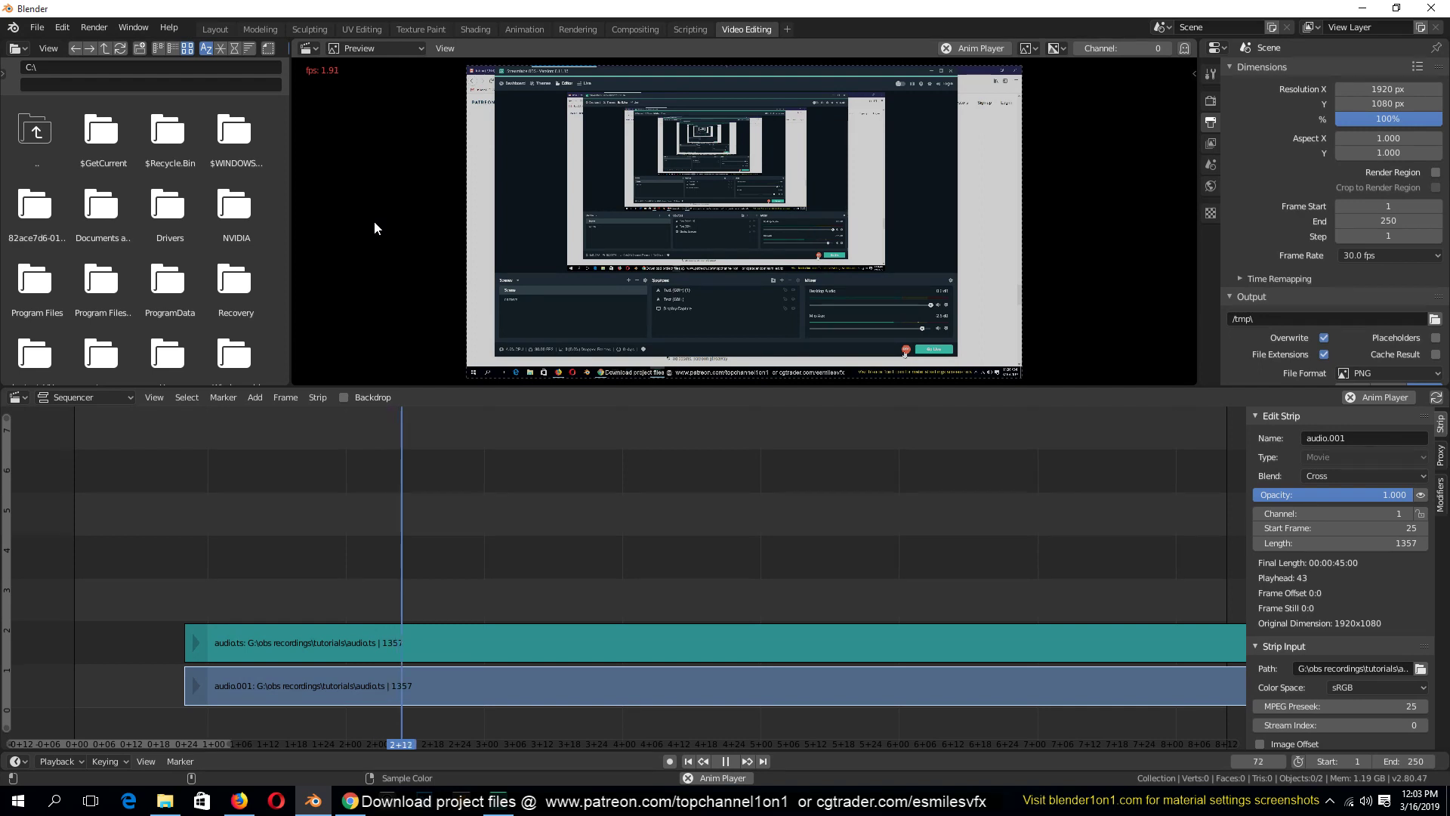
pyautogui.press('space')
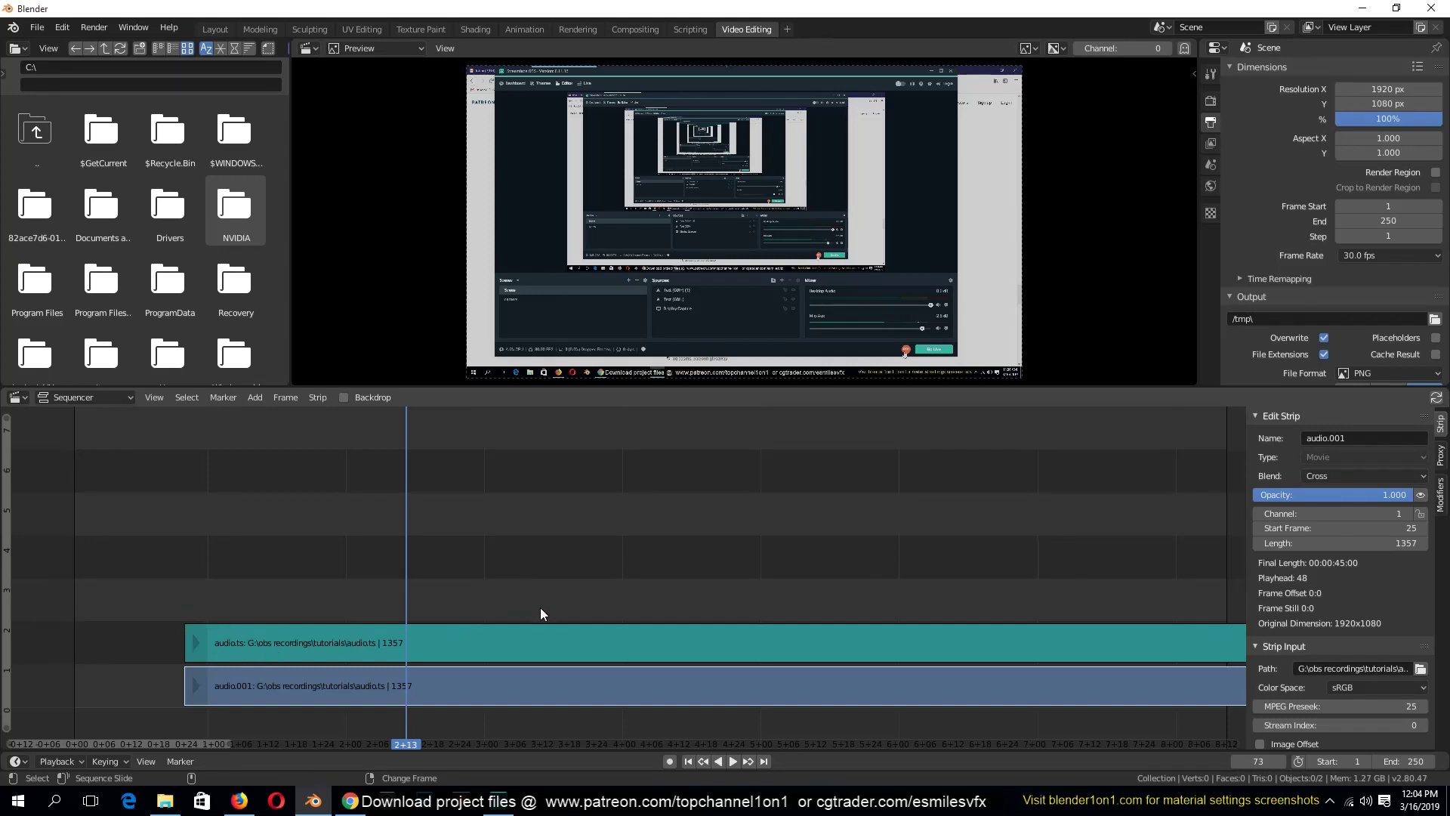
# Step: Select the audio.ts sound and movie strips together and slide them to start at frame 1
pyautogui.moveTo(506, 586); pyautogui.dragTo(598, 719)
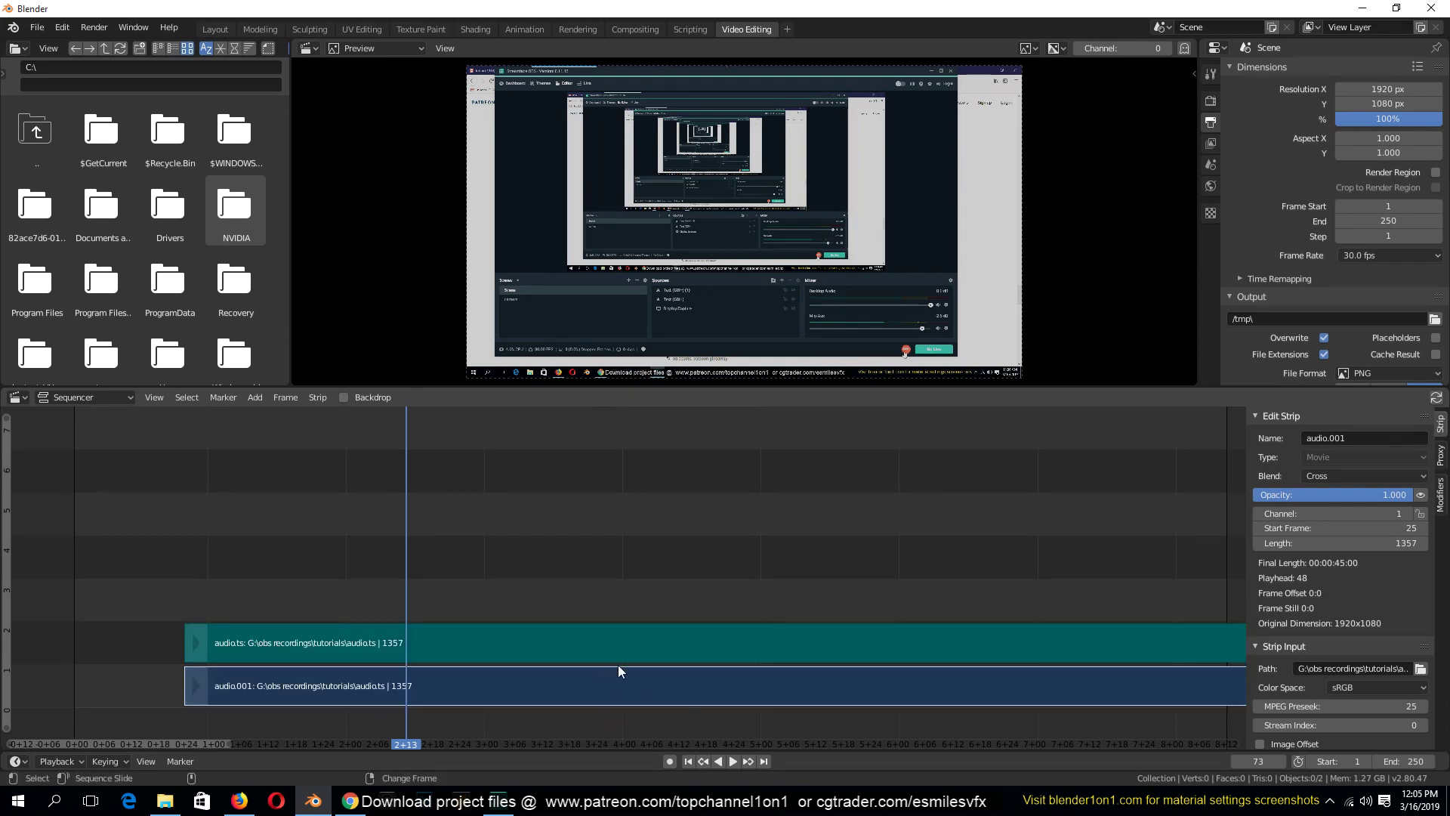
pyautogui.press('g')
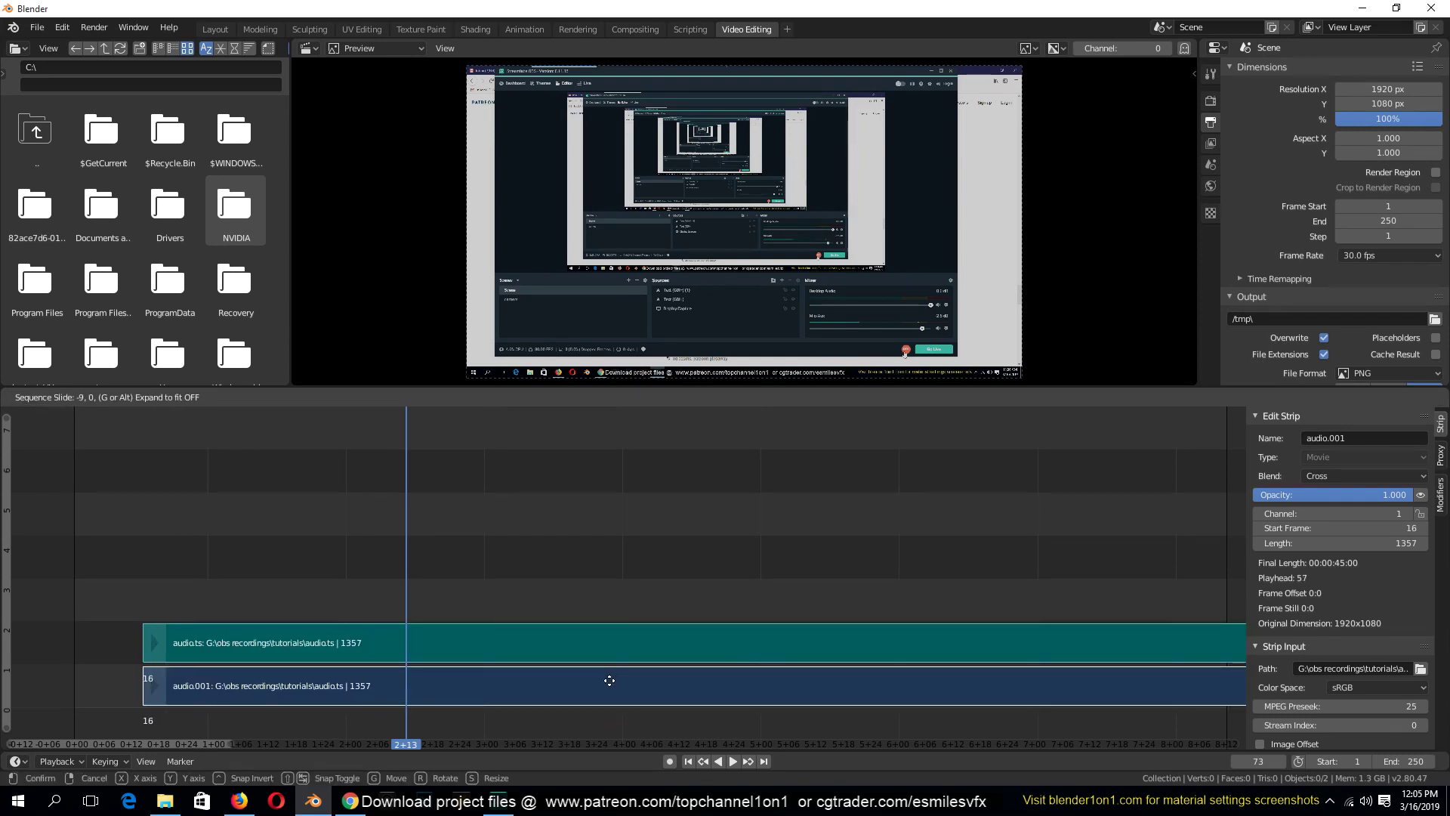
pyautogui.click(541, 686)
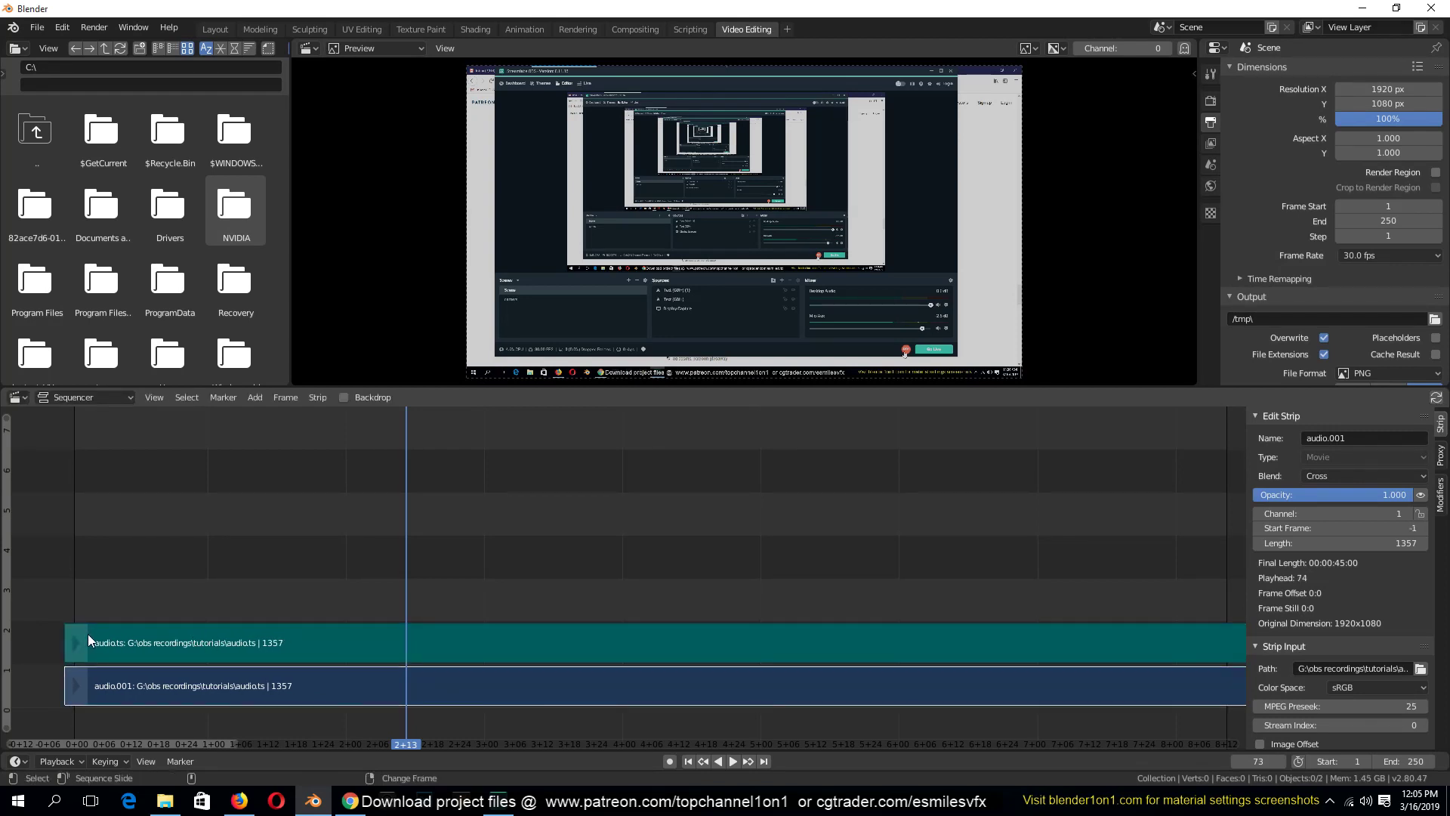
pyautogui.press('g')
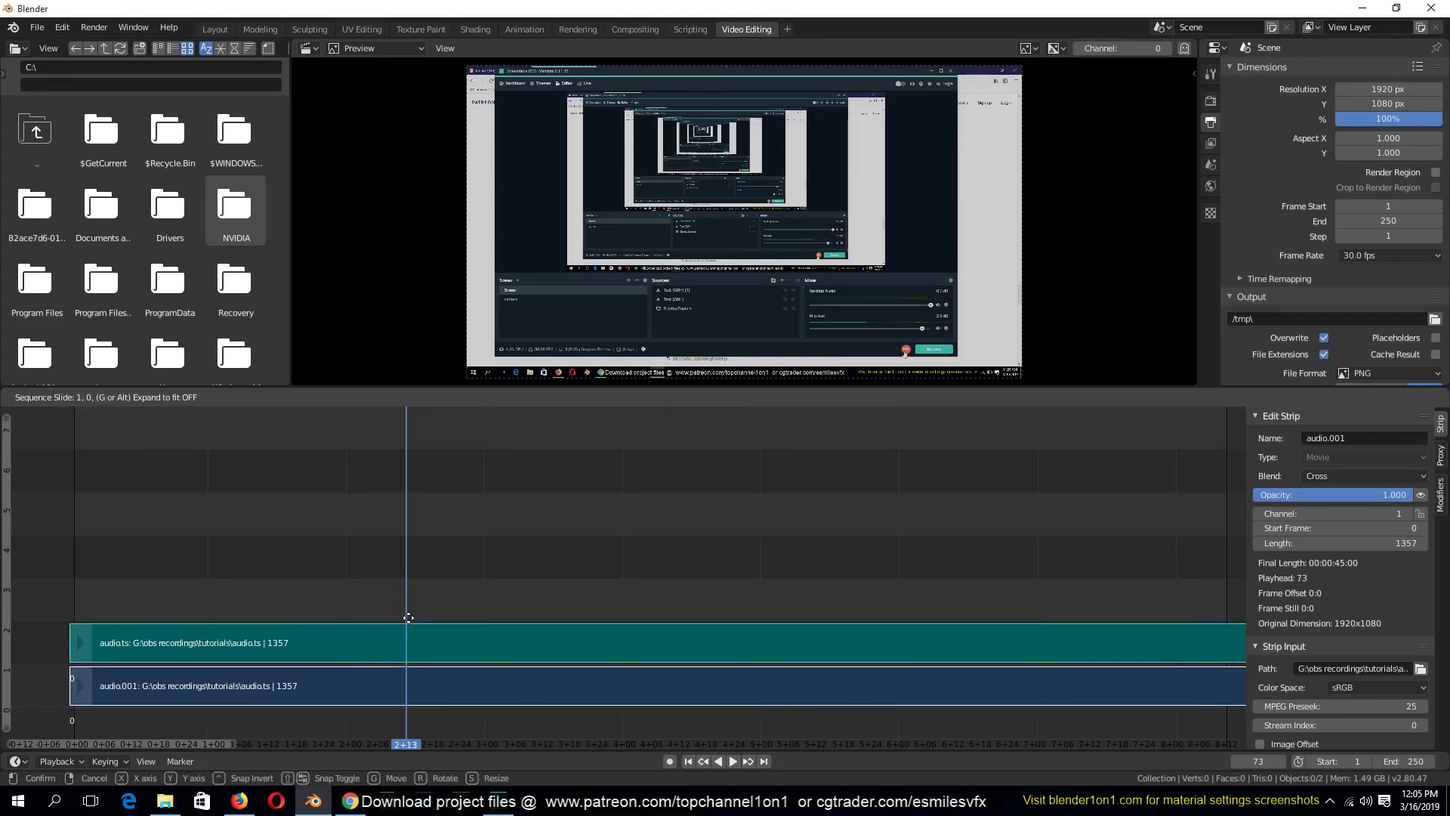
pyautogui.click(405, 618)
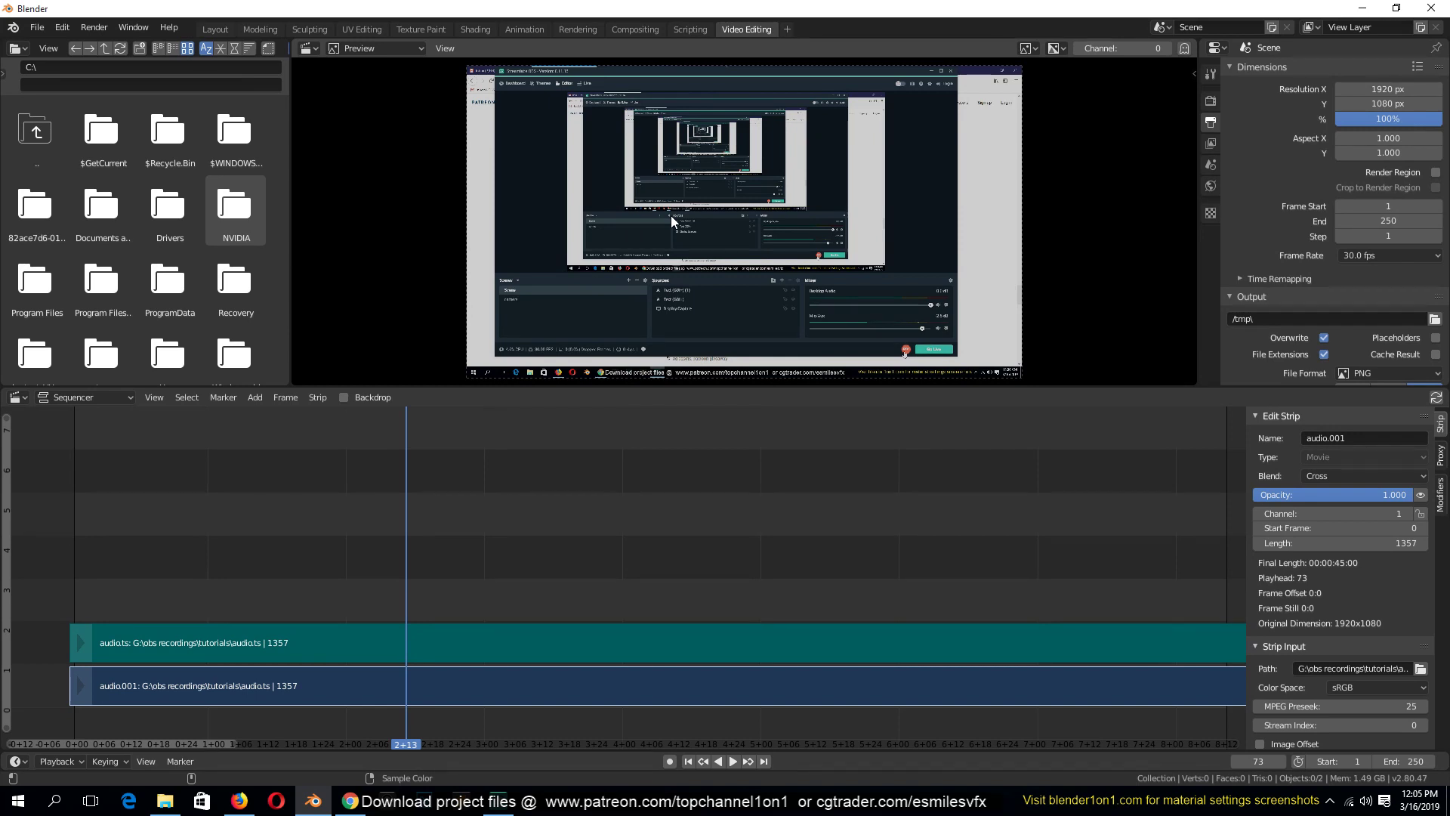
pyautogui.press('g')
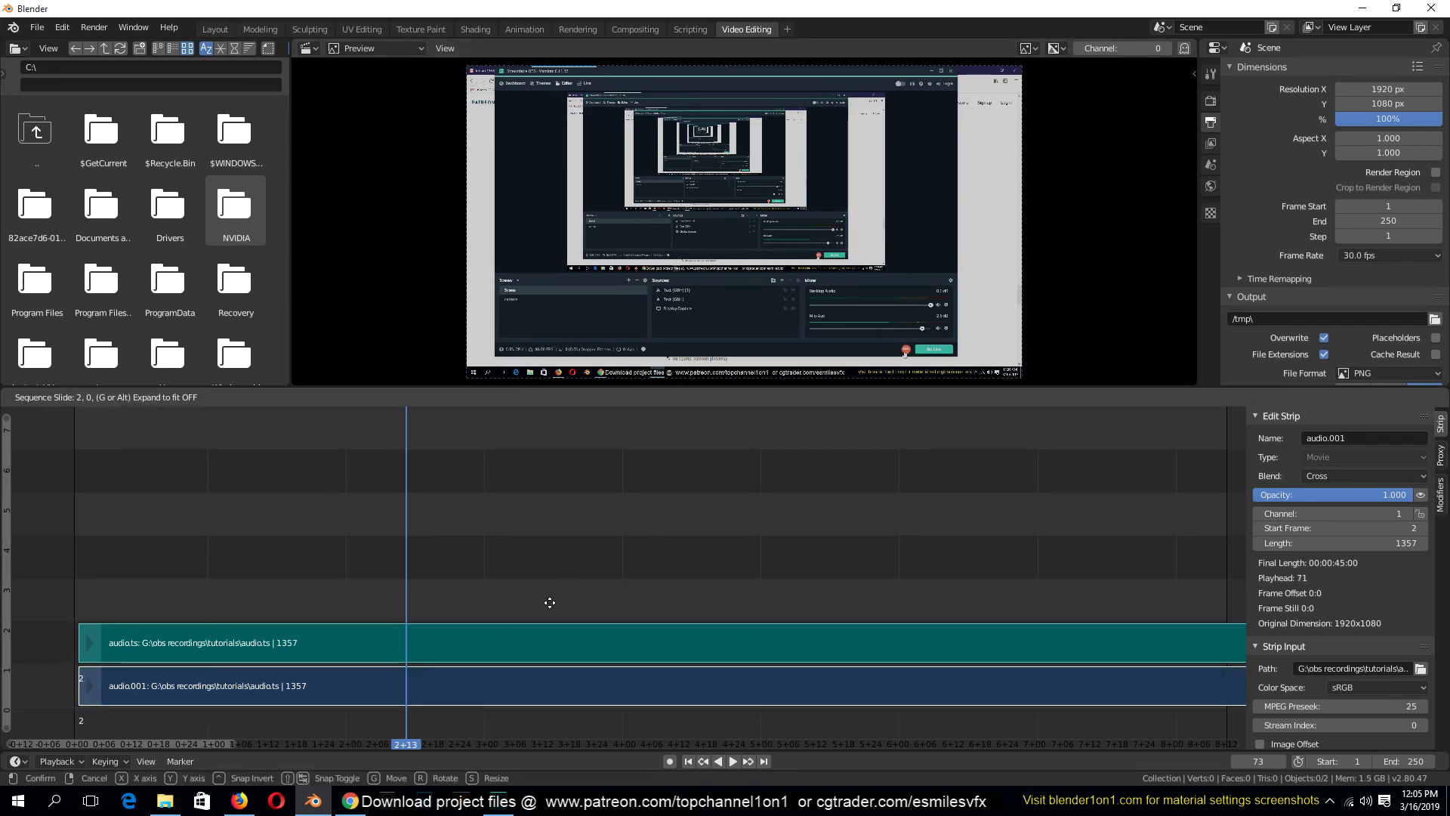
pyautogui.click(544, 606)
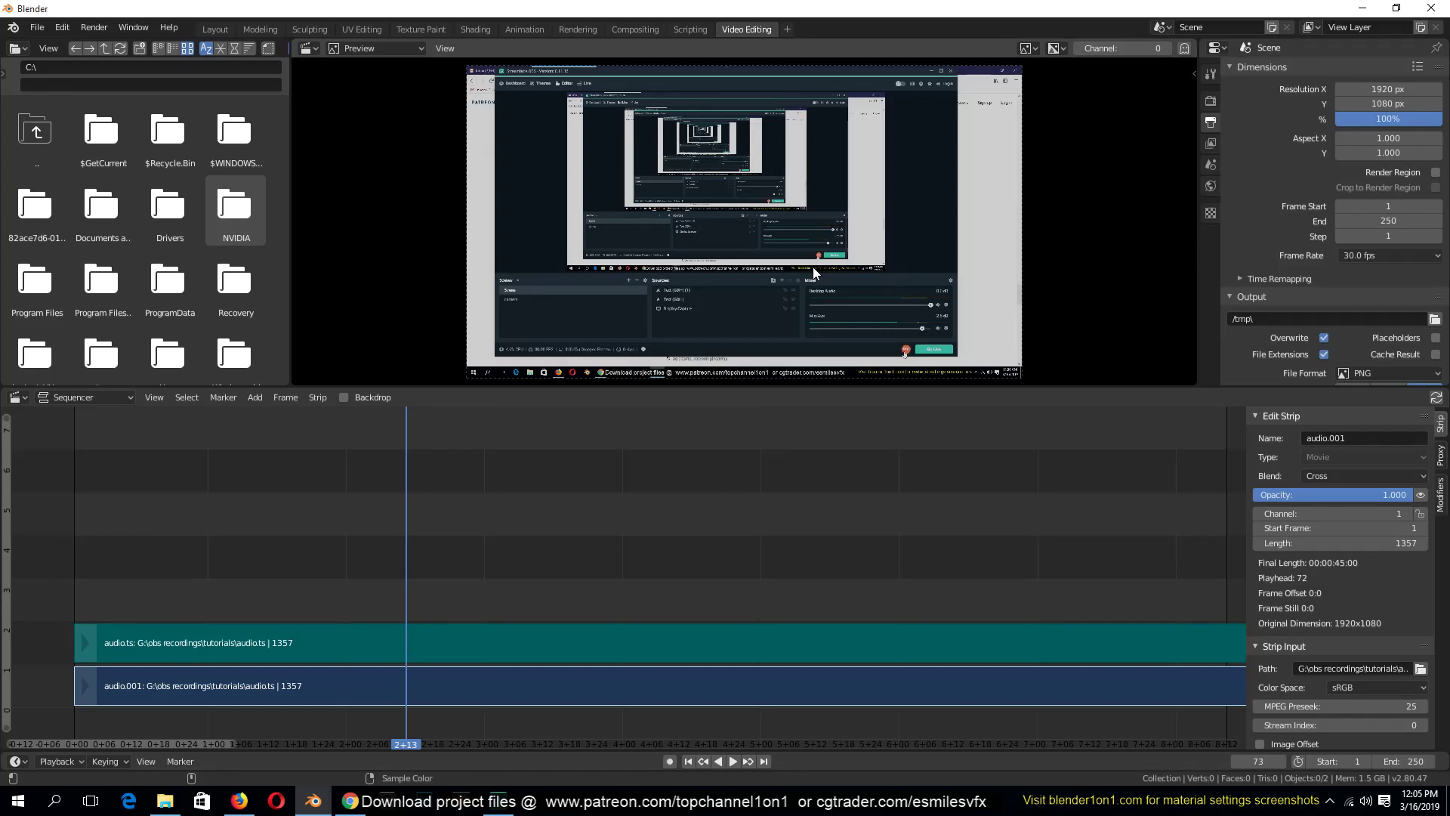
pyautogui.click(503, 804)
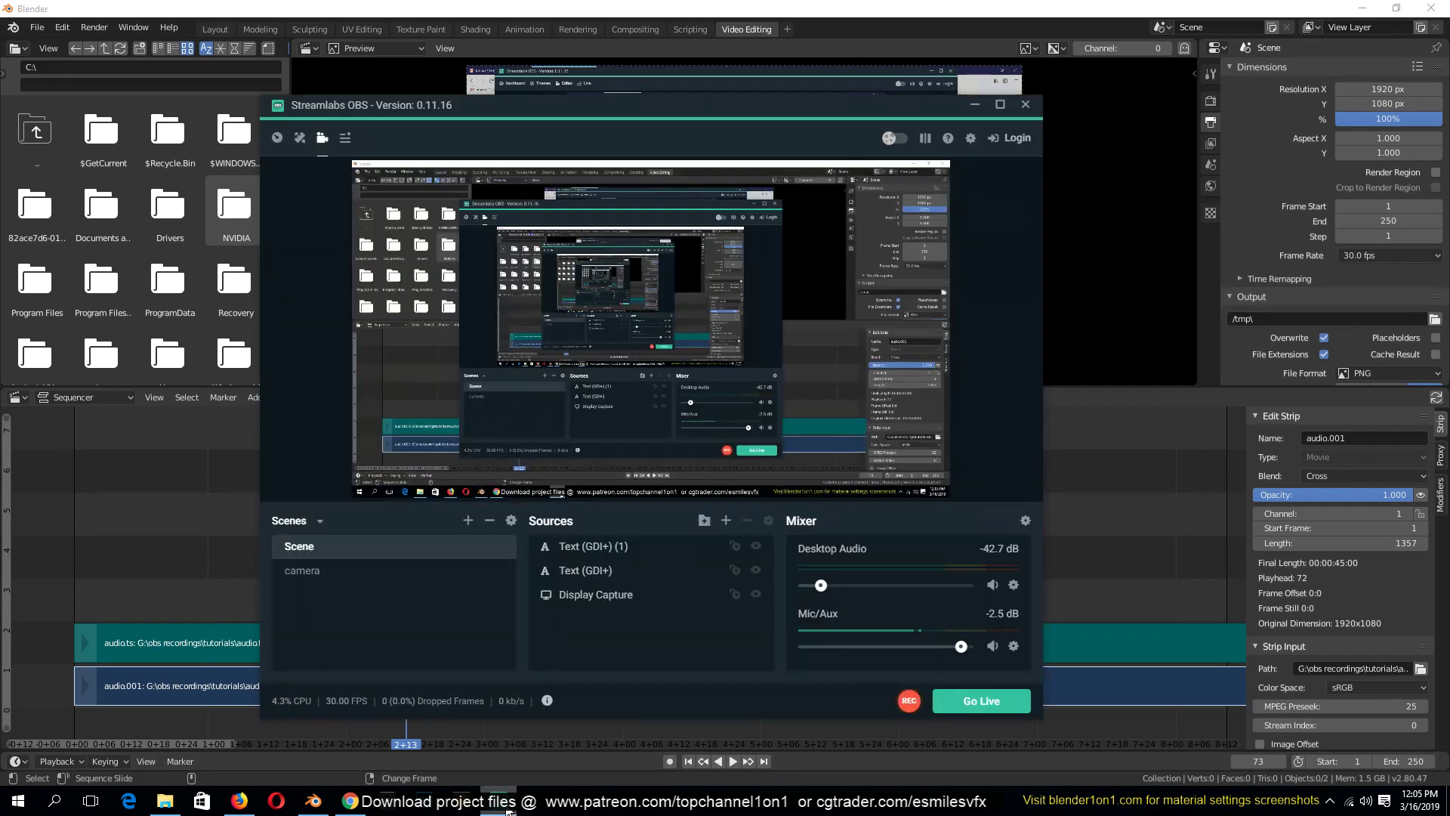
pyautogui.click(505, 805)
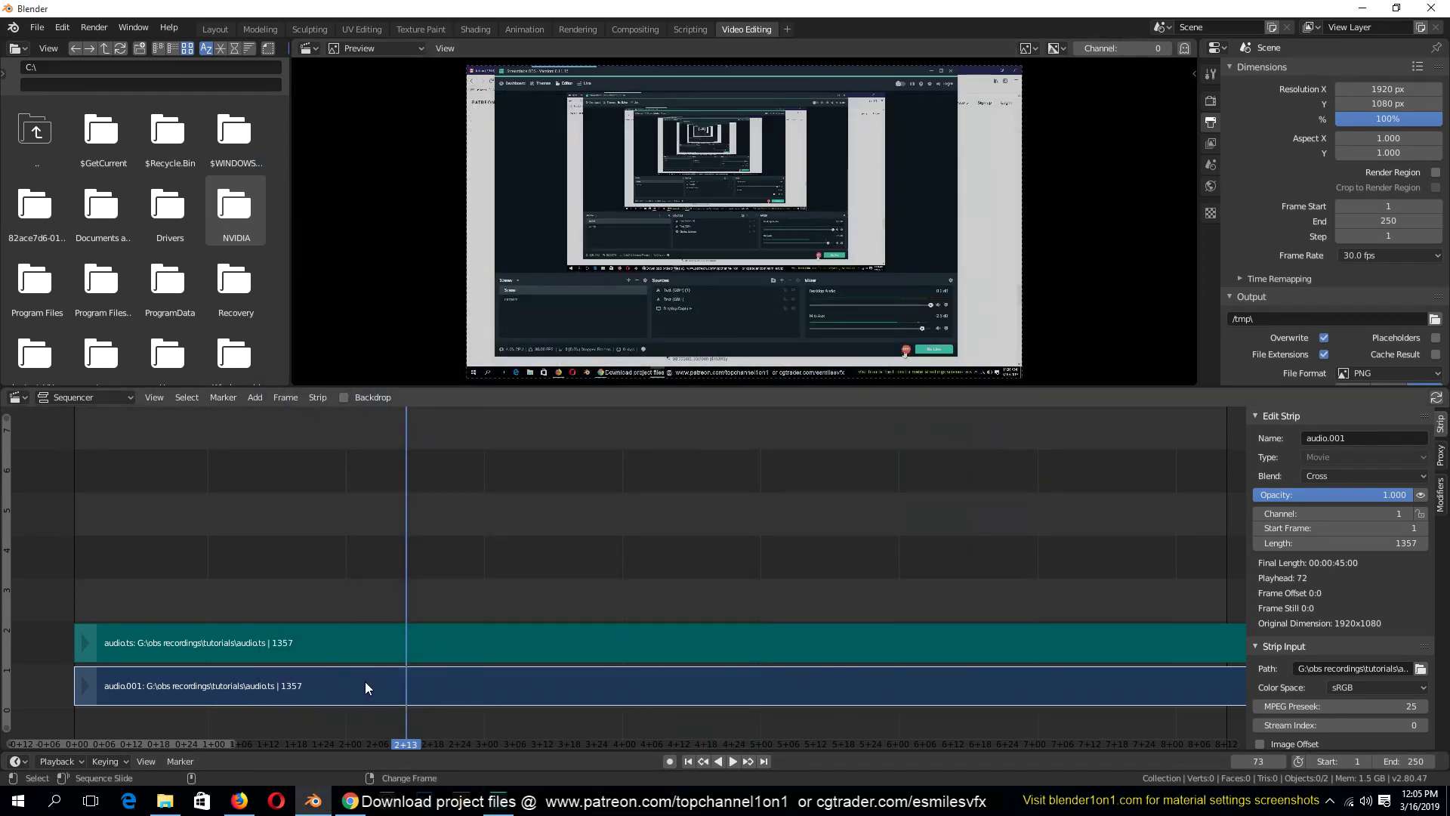
# Step: Assign a 50% proxy to the selected sound and movie strips, and rebuild their proxy and timecode indices
pyautogui.click(1441, 457)
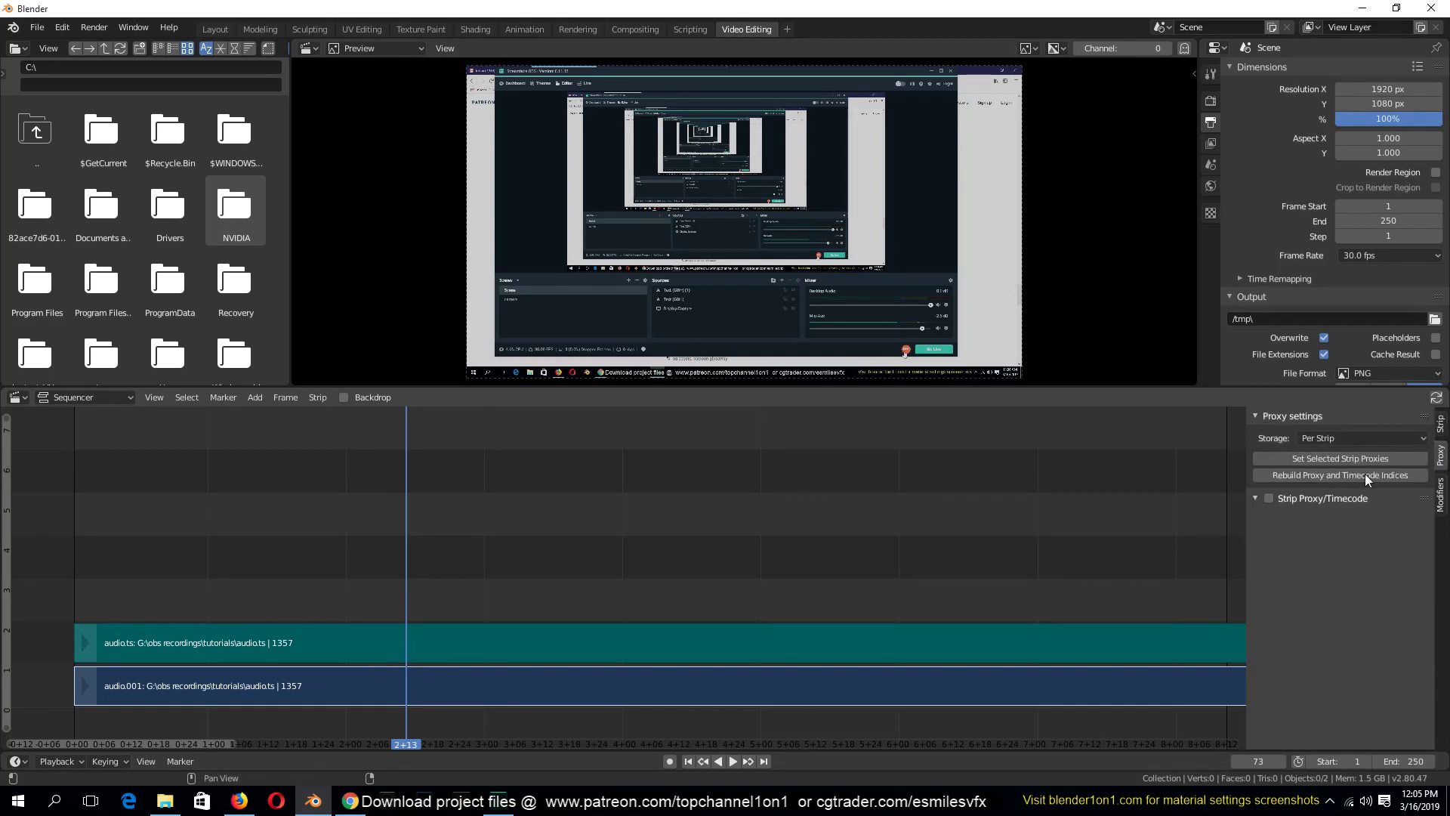
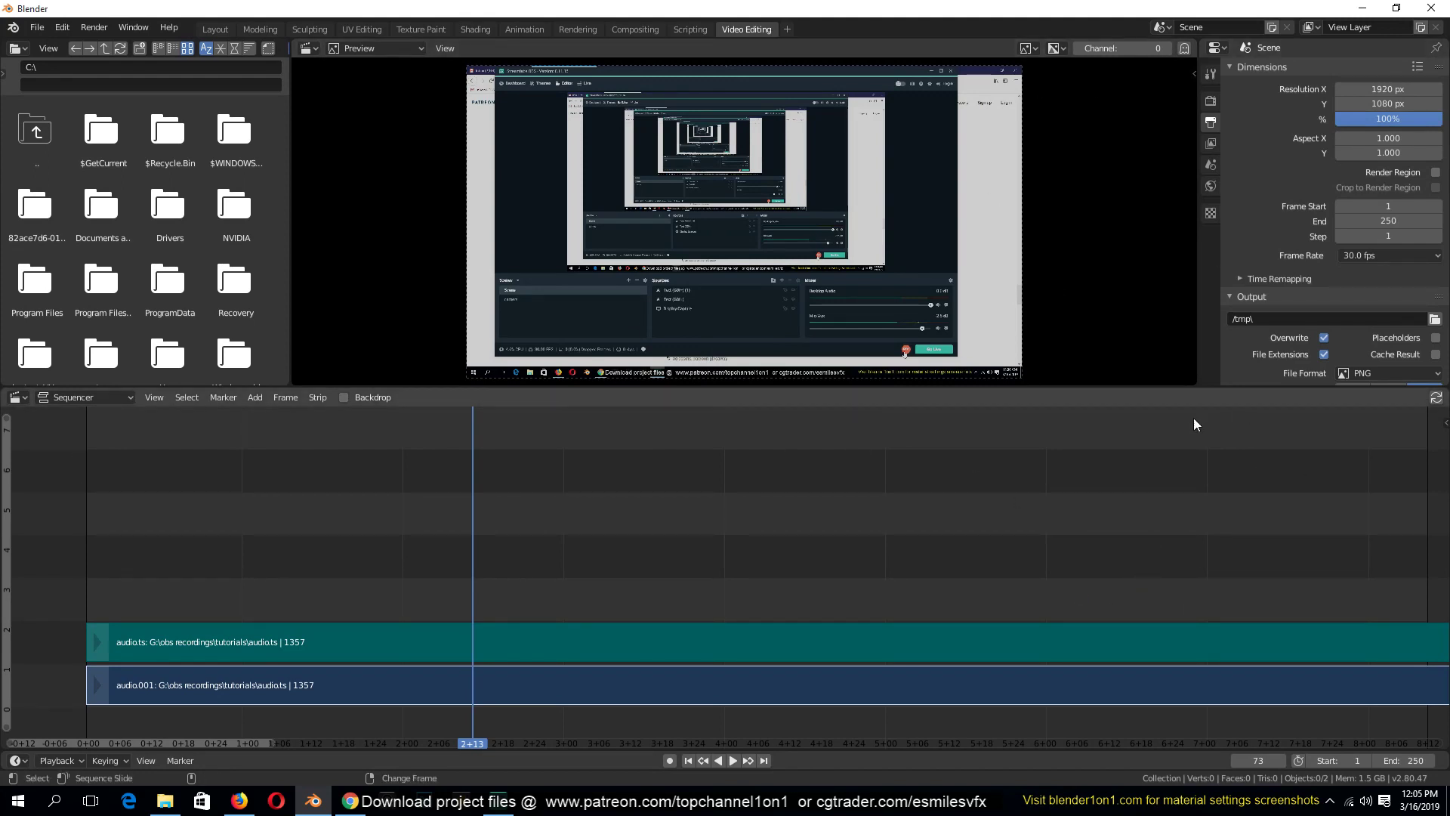
pyautogui.press('n')
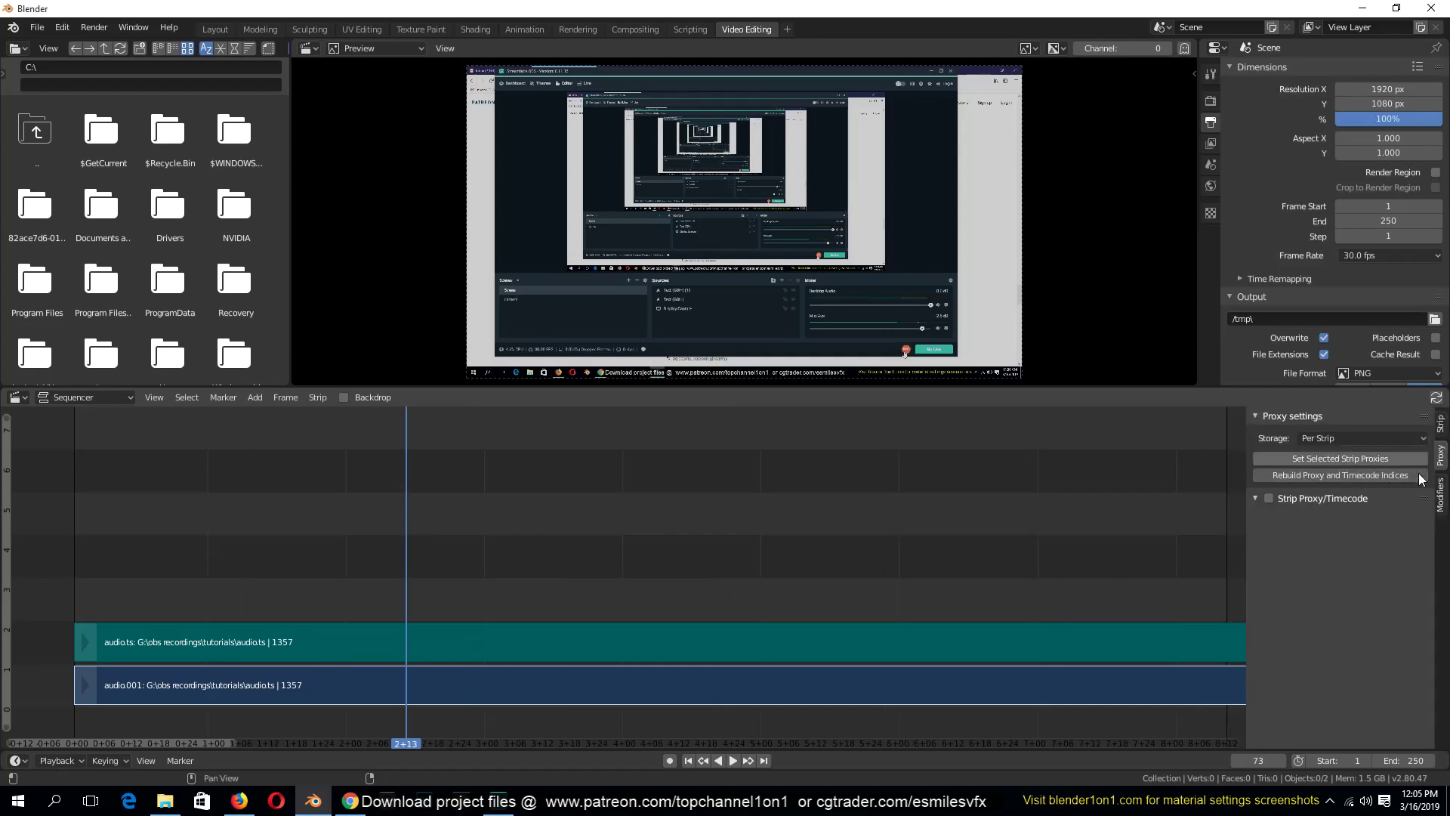
pyautogui.press('a')
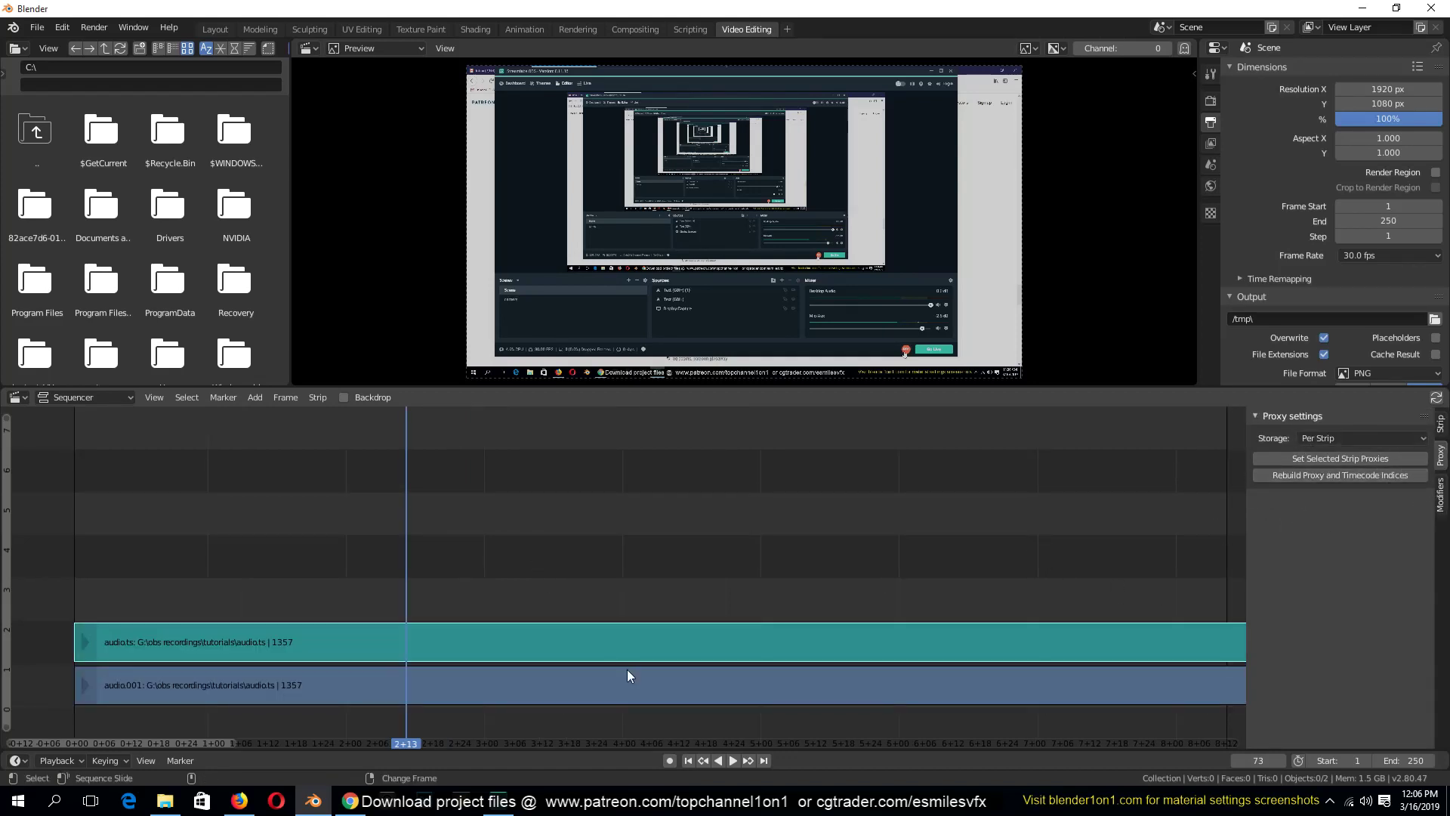
pyautogui.moveTo(596, 478); pyautogui.dragTo(751, 681)
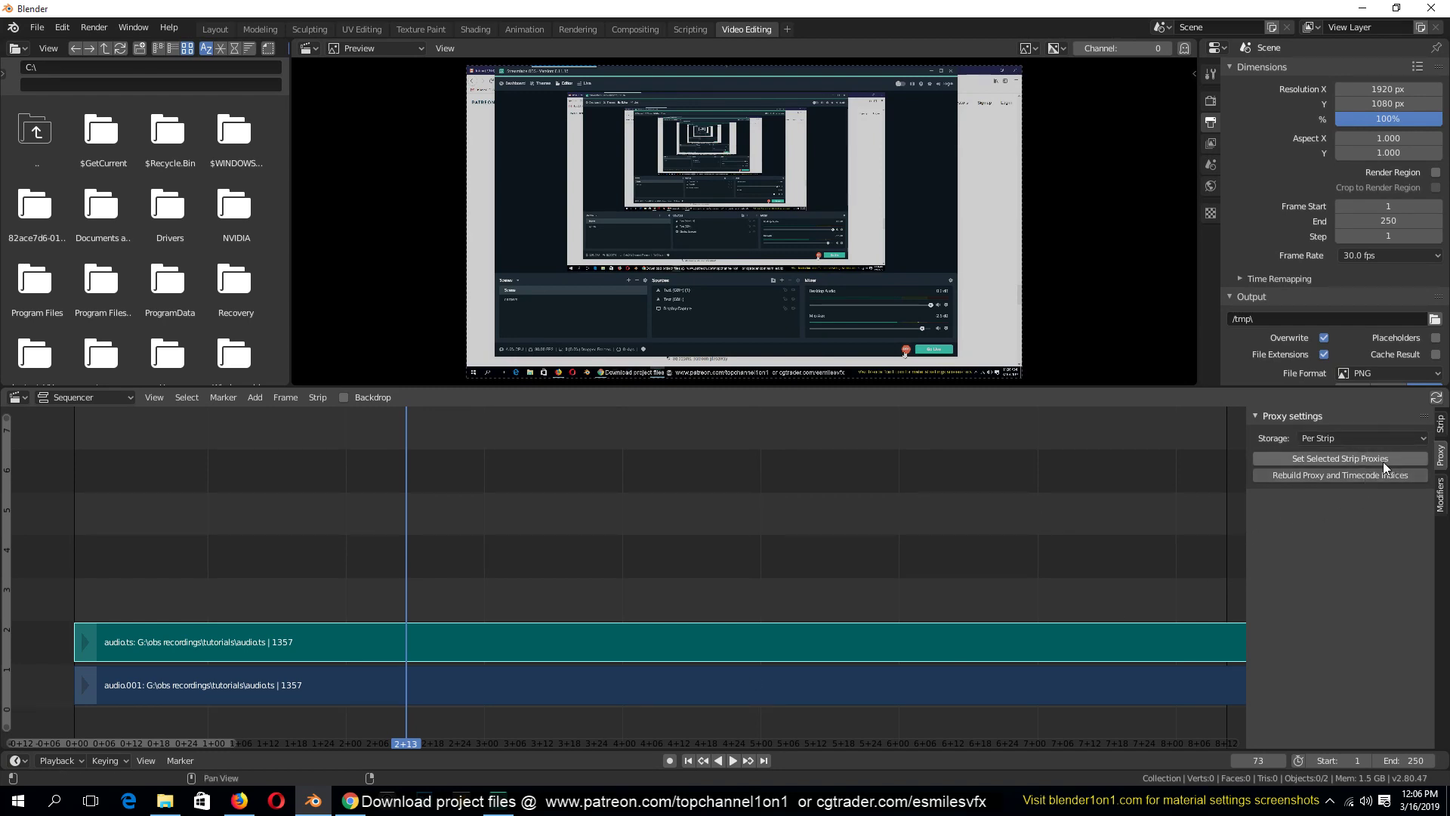
pyautogui.click(1343, 463)
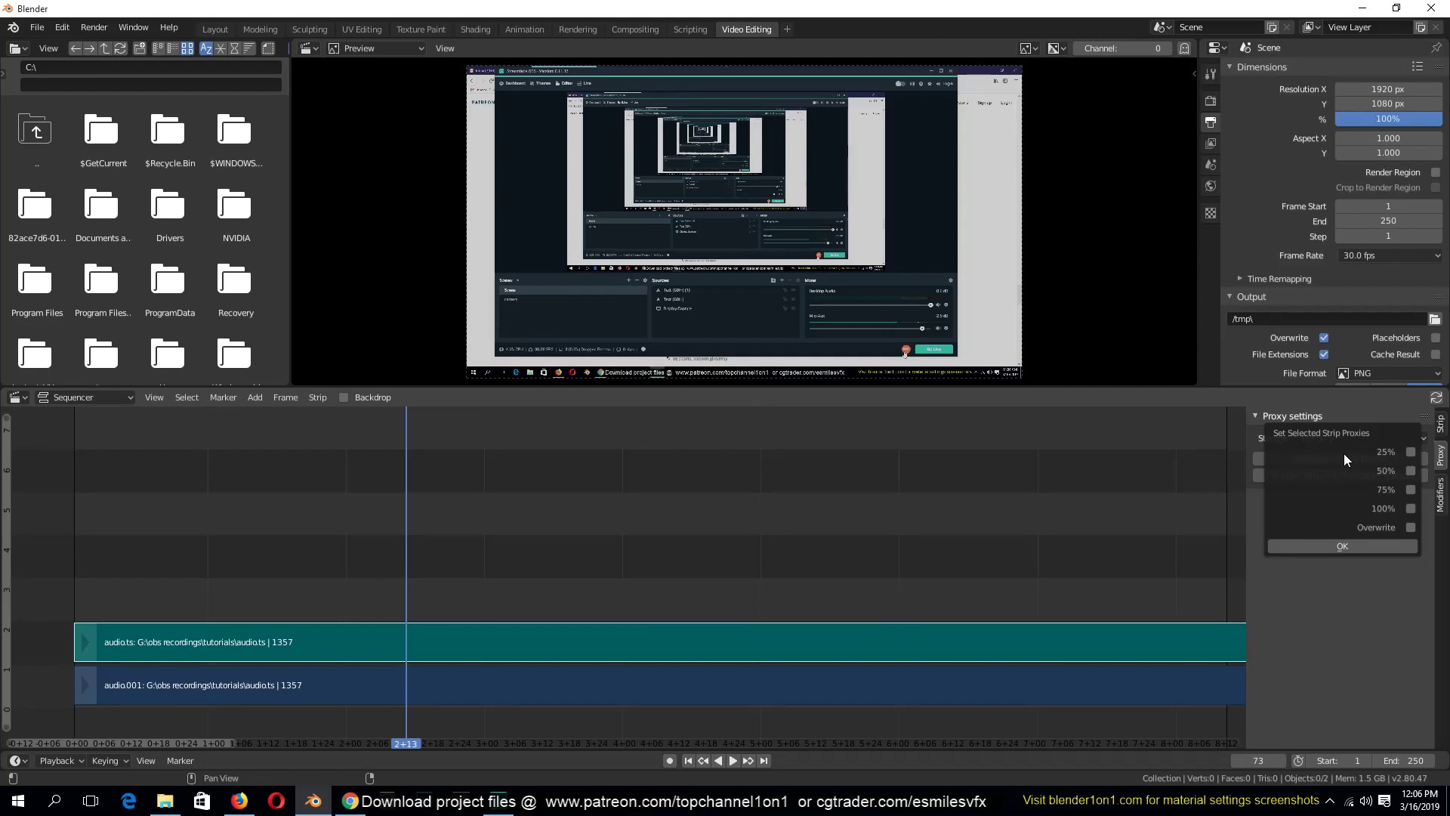
pyautogui.click(1411, 470)
pyautogui.click(1410, 470)
pyautogui.click(1352, 549)
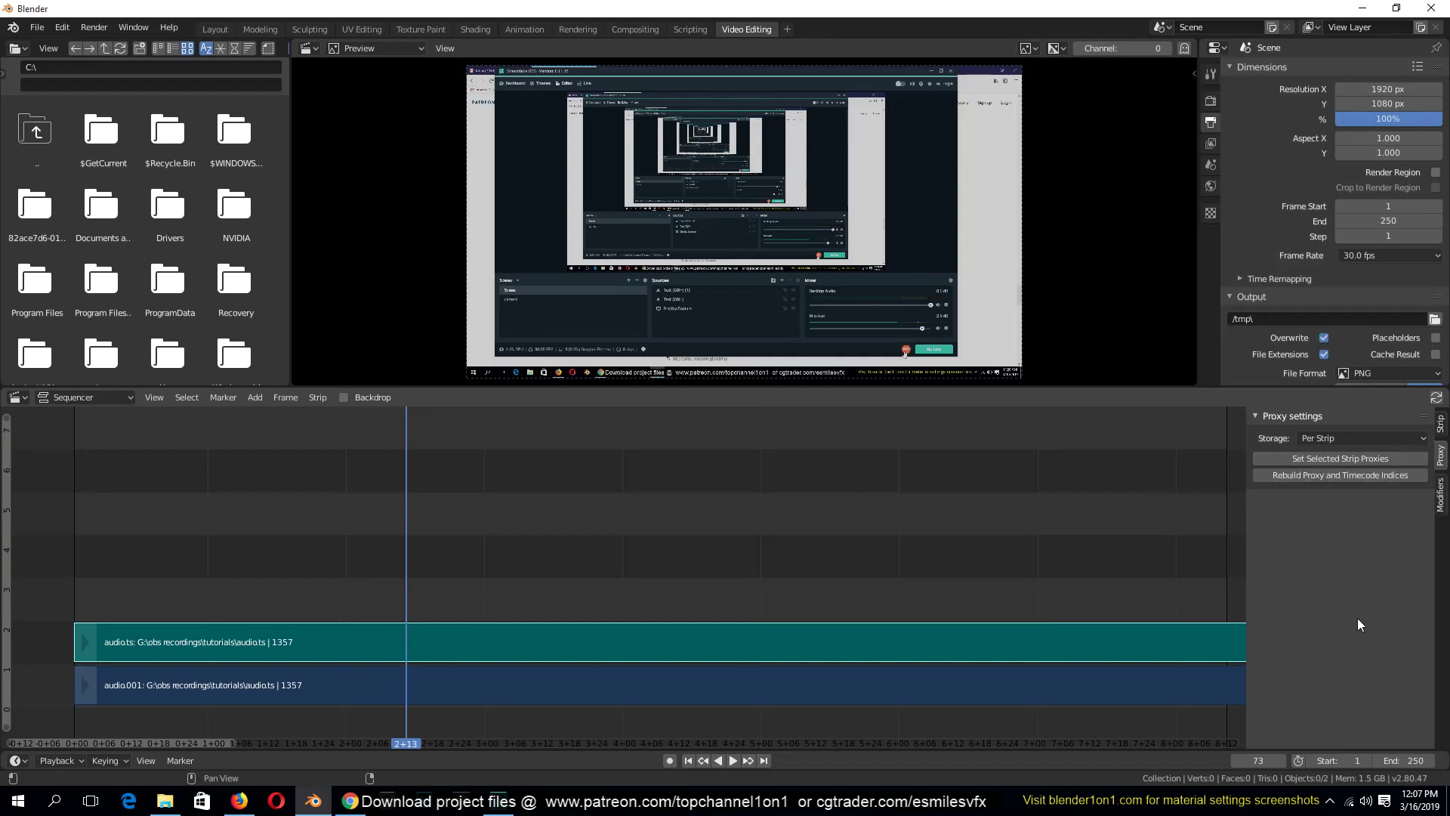
pyautogui.click(1386, 469)
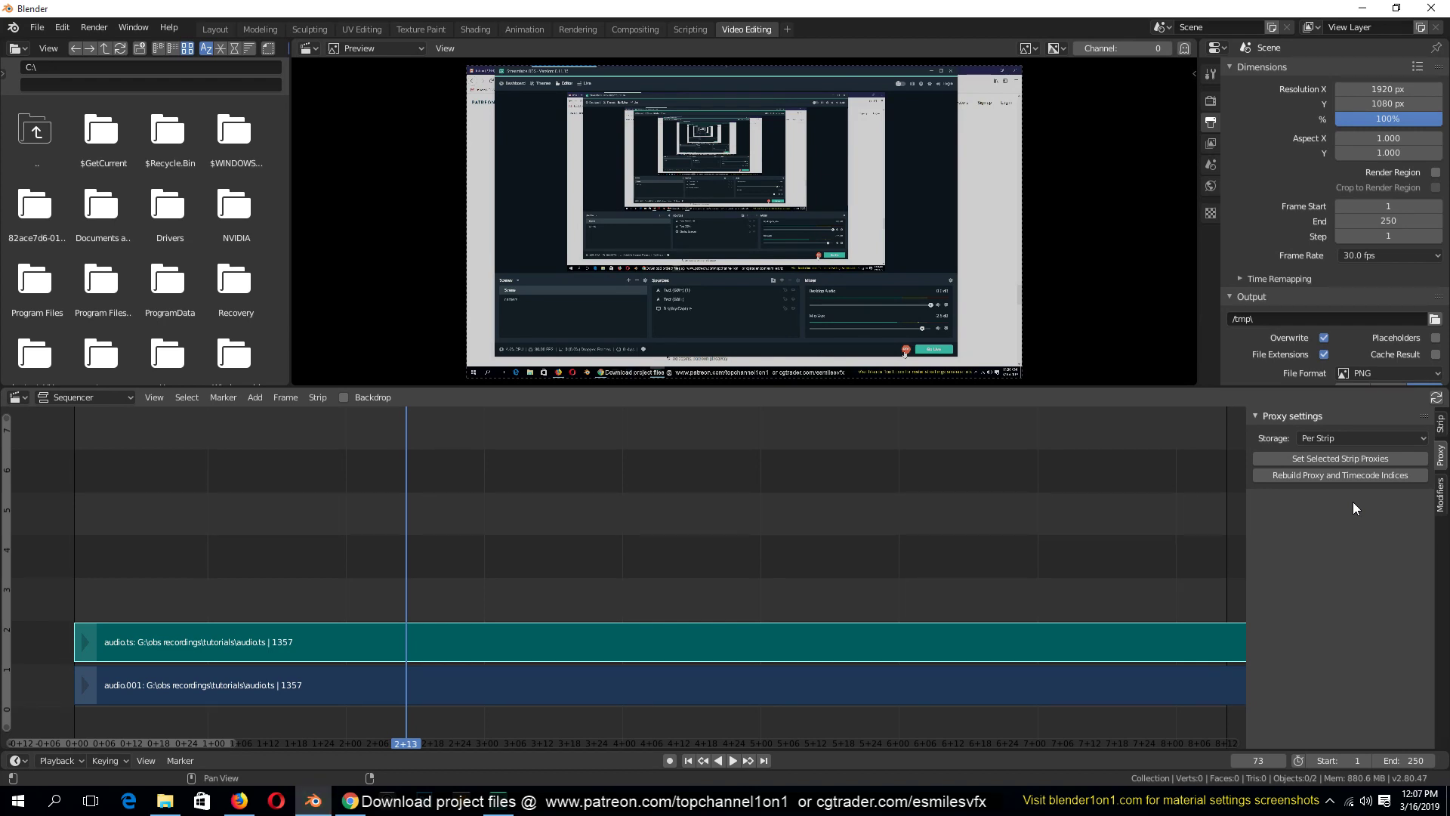
# Step: Move the playhead back near the start of the strips and play a few frames to check playback
pyautogui.rightClick(145, 516)
pyautogui.press('space')
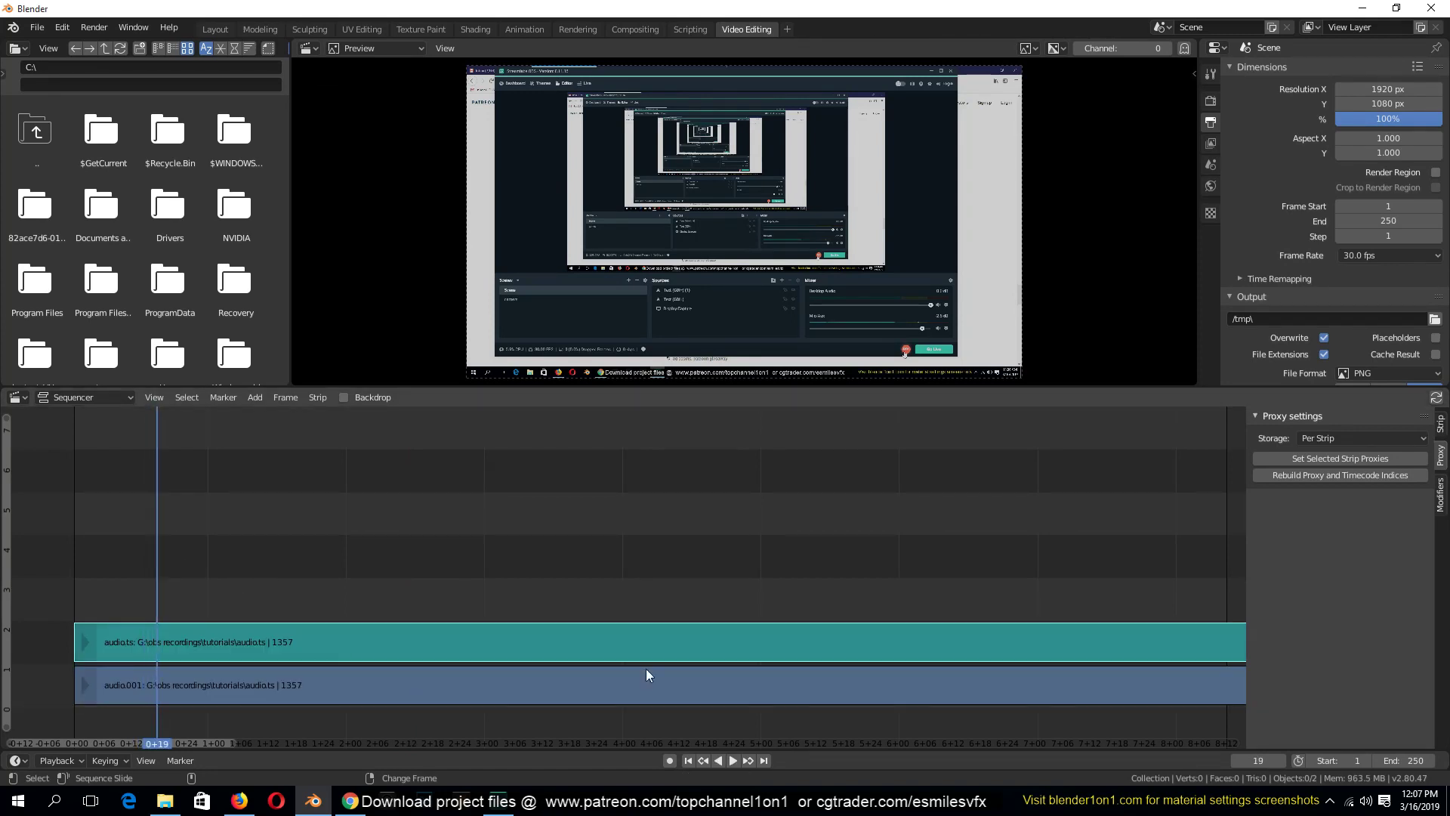
pyautogui.press('space')
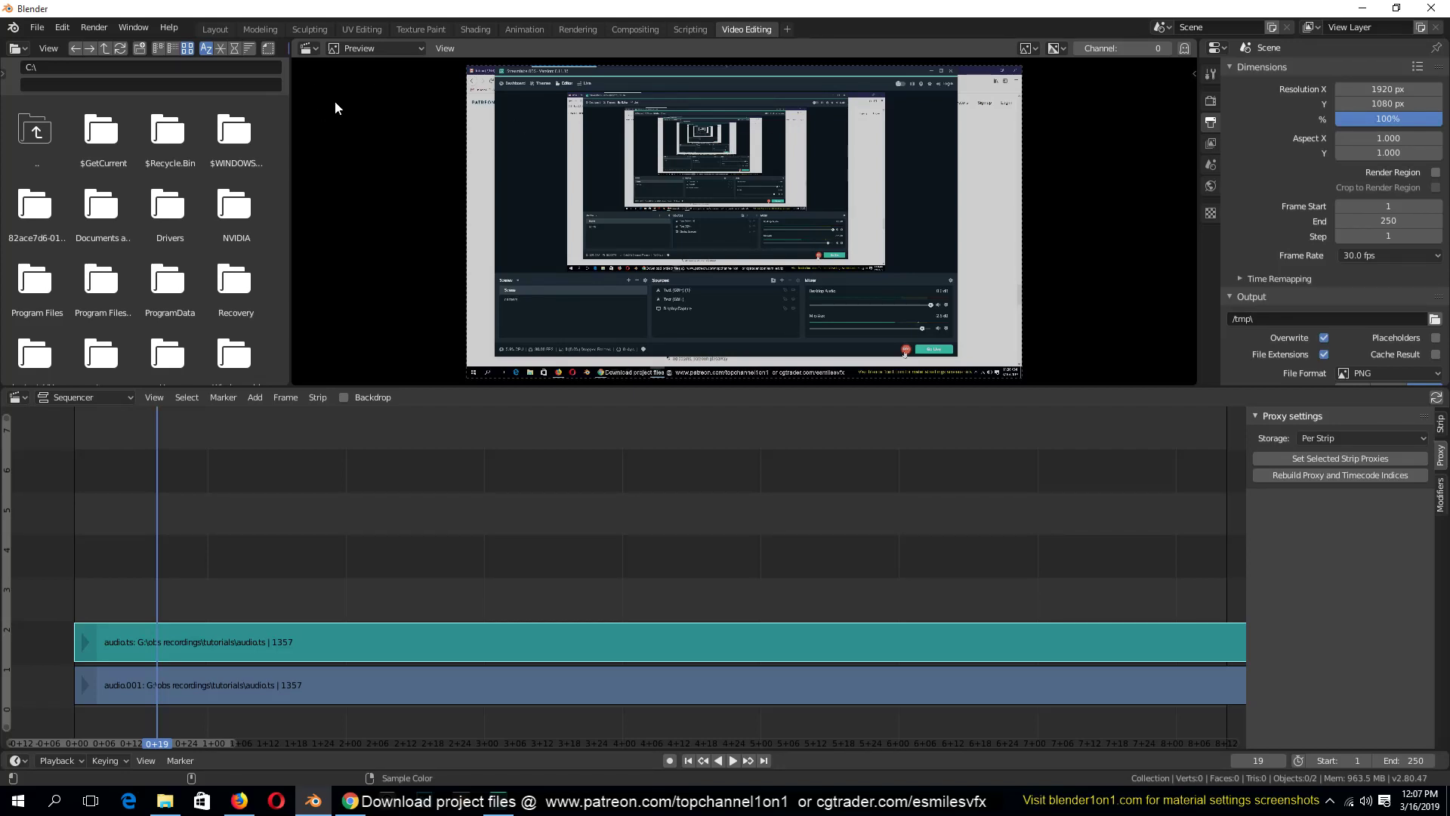
# Step: Set the preview's proxy render size to 25% and enlarge the preview area downward over the sequencer
pyautogui.press('n')
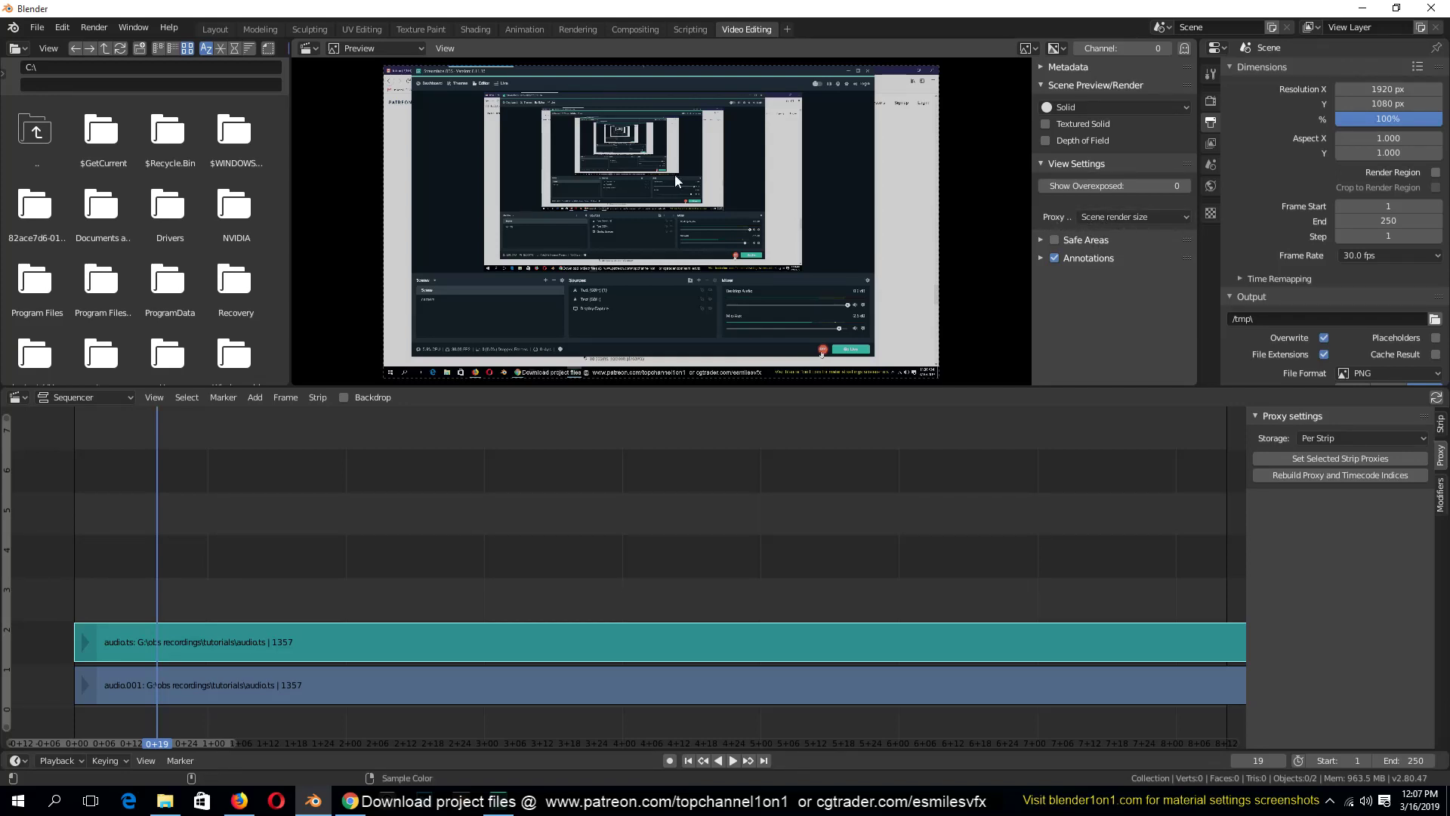
pyautogui.click(1122, 220)
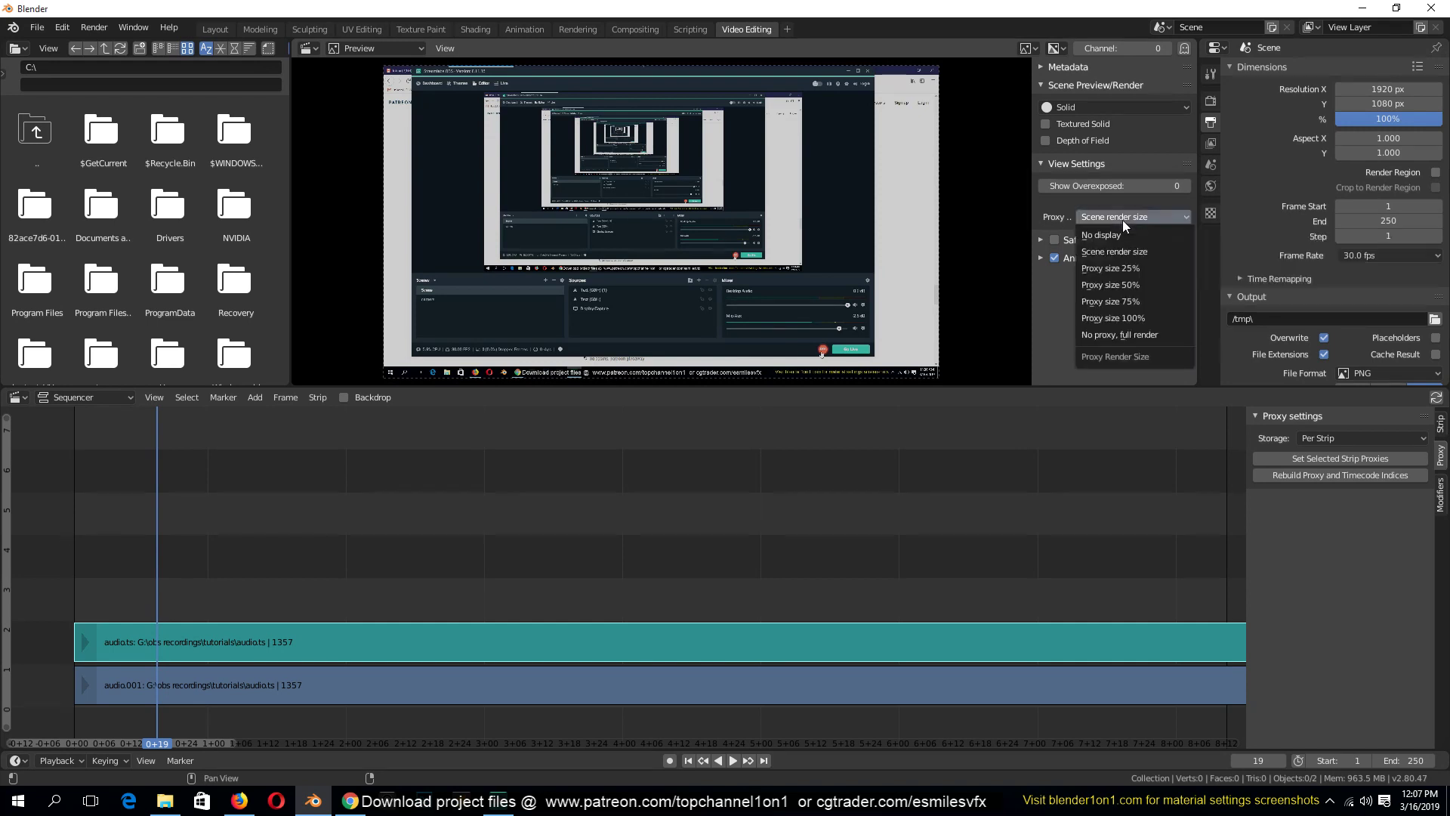
pyautogui.click(1139, 271)
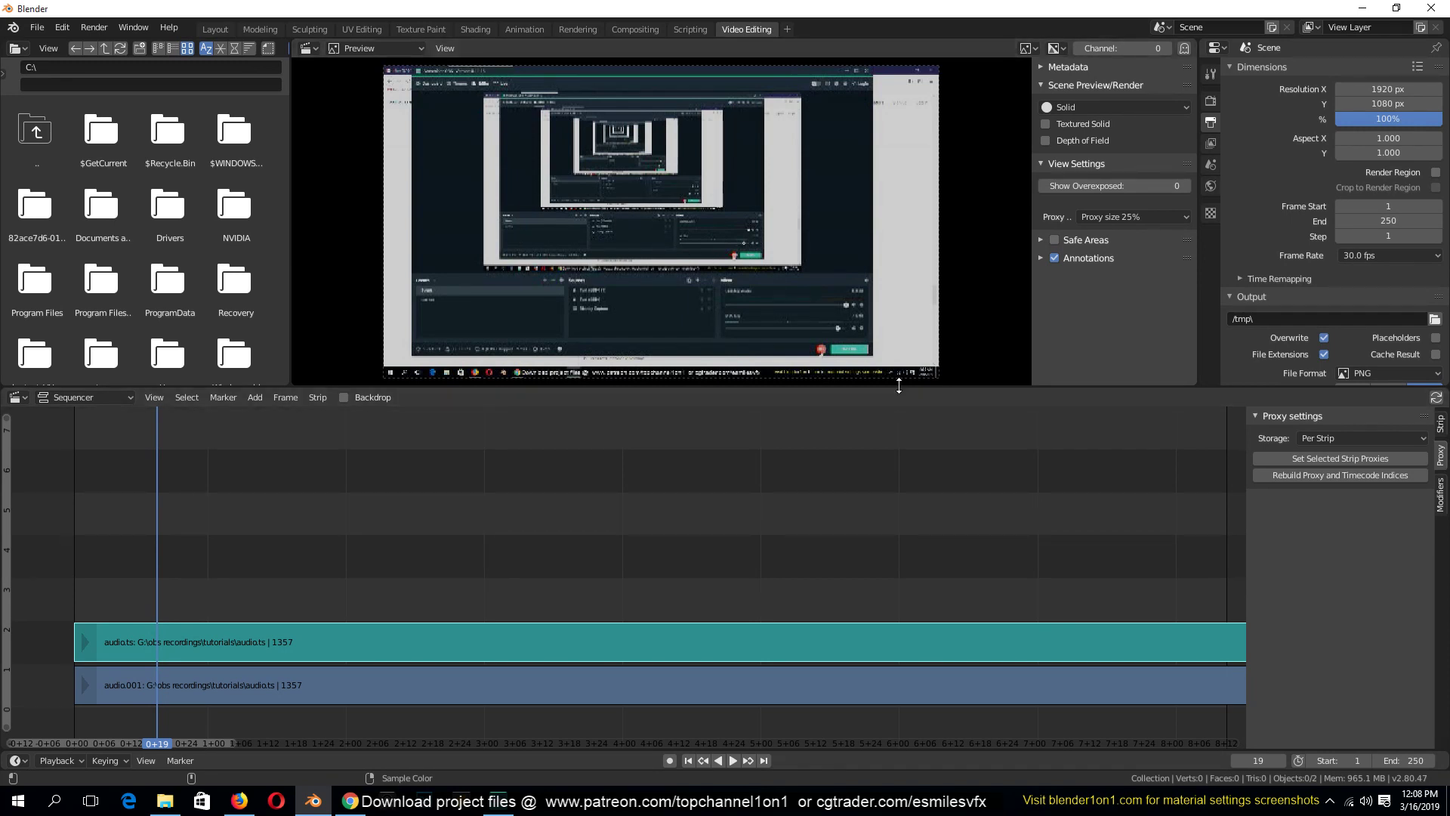
pyautogui.moveTo(899, 391); pyautogui.dragTo(895, 544)
pyautogui.scroll(2, 816, 364)
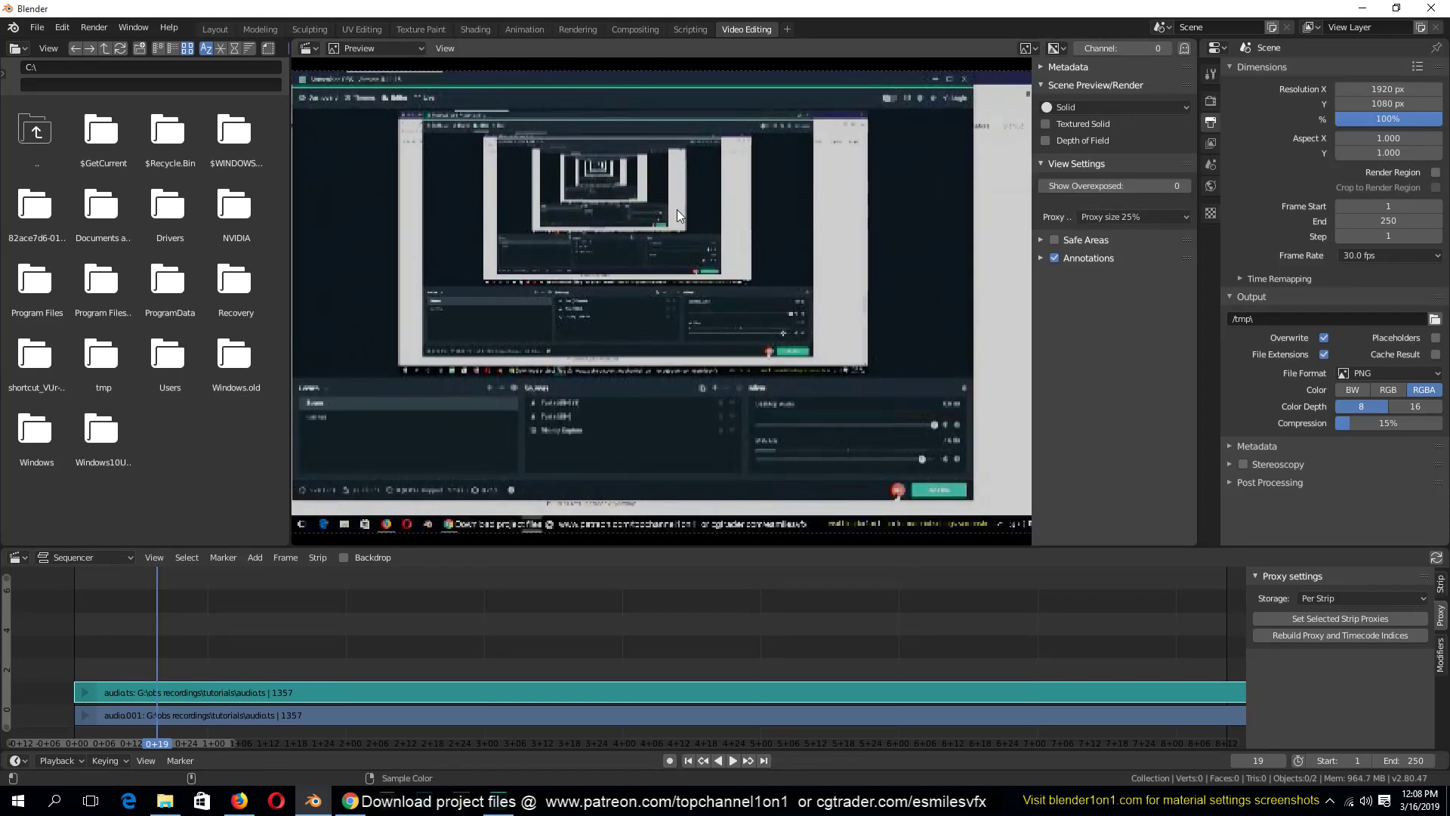
# Step: Compare the preview at full render without proxy, set its proxy render size to 50%, and play a few frames
pyautogui.click(1133, 216)
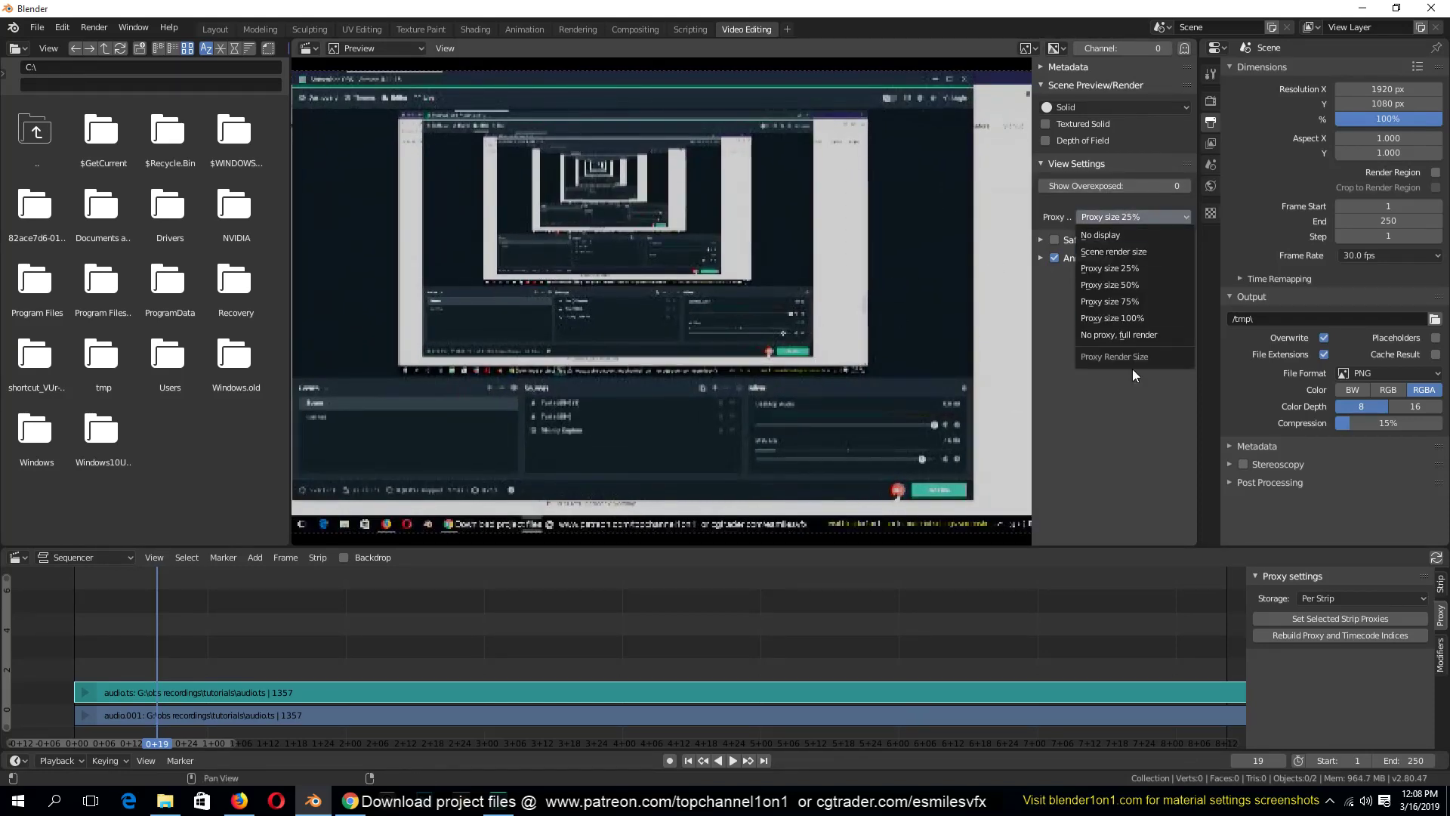
pyautogui.click(1127, 337)
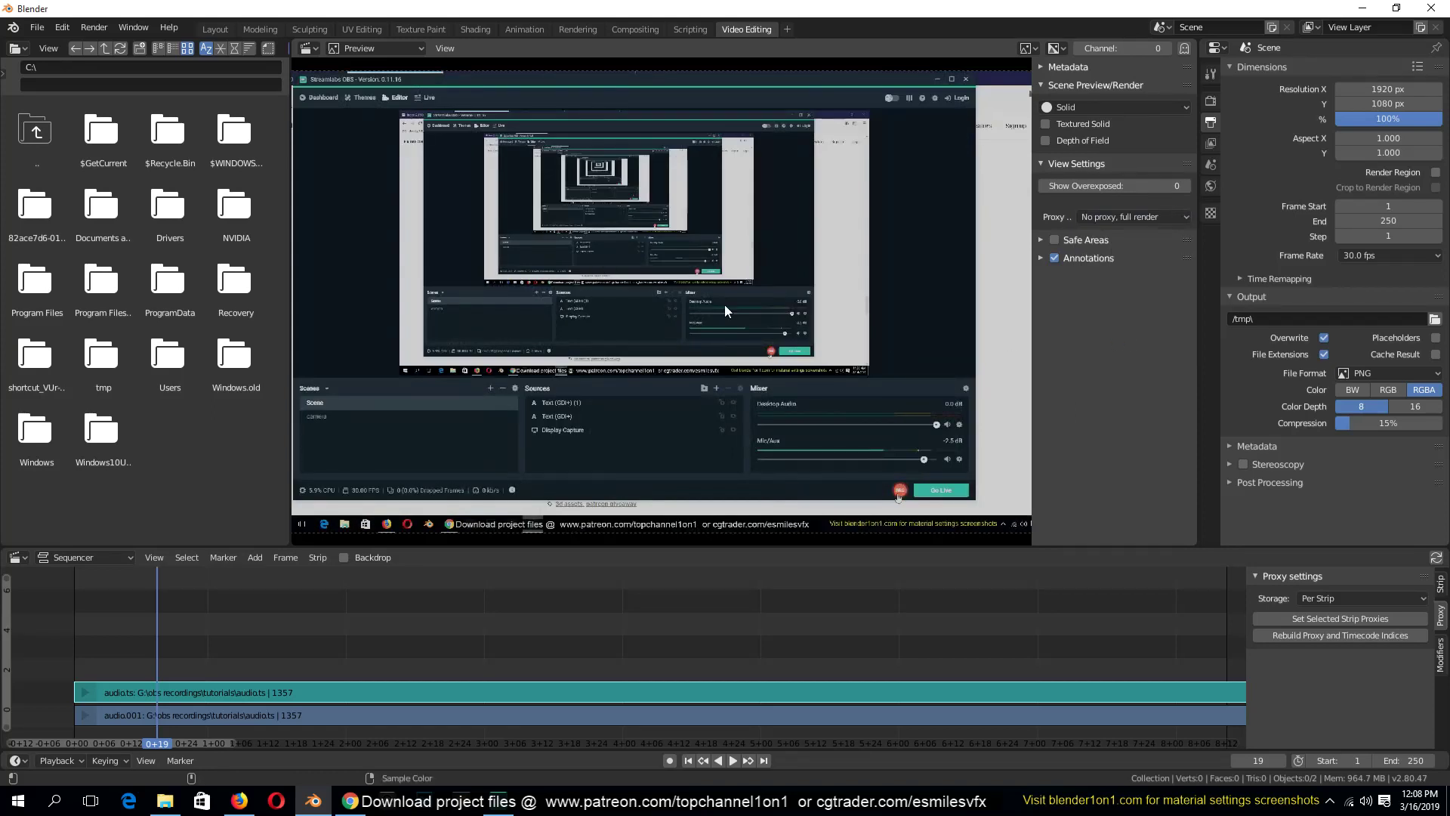
pyautogui.click(1130, 219)
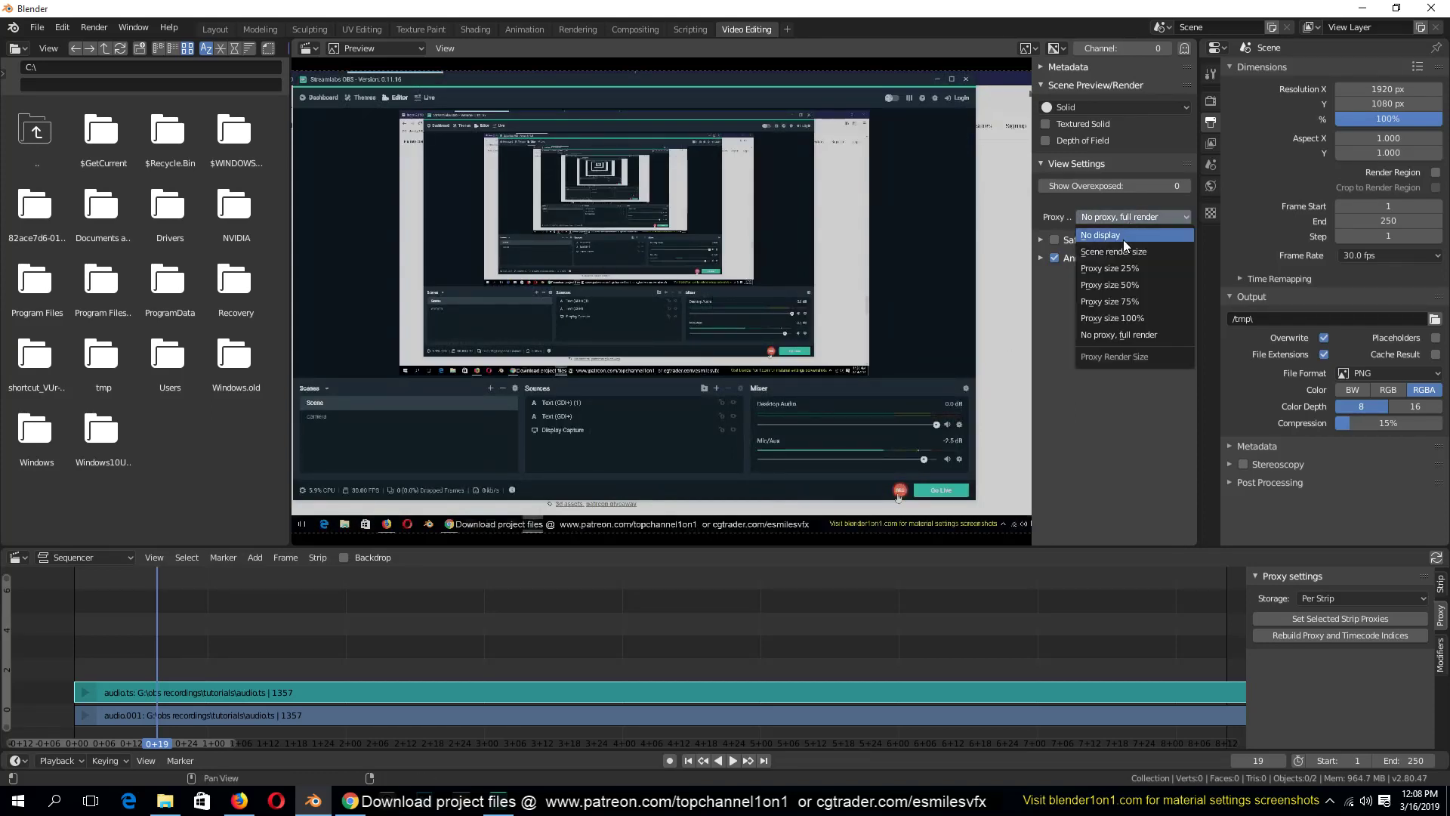
pyautogui.click(1139, 285)
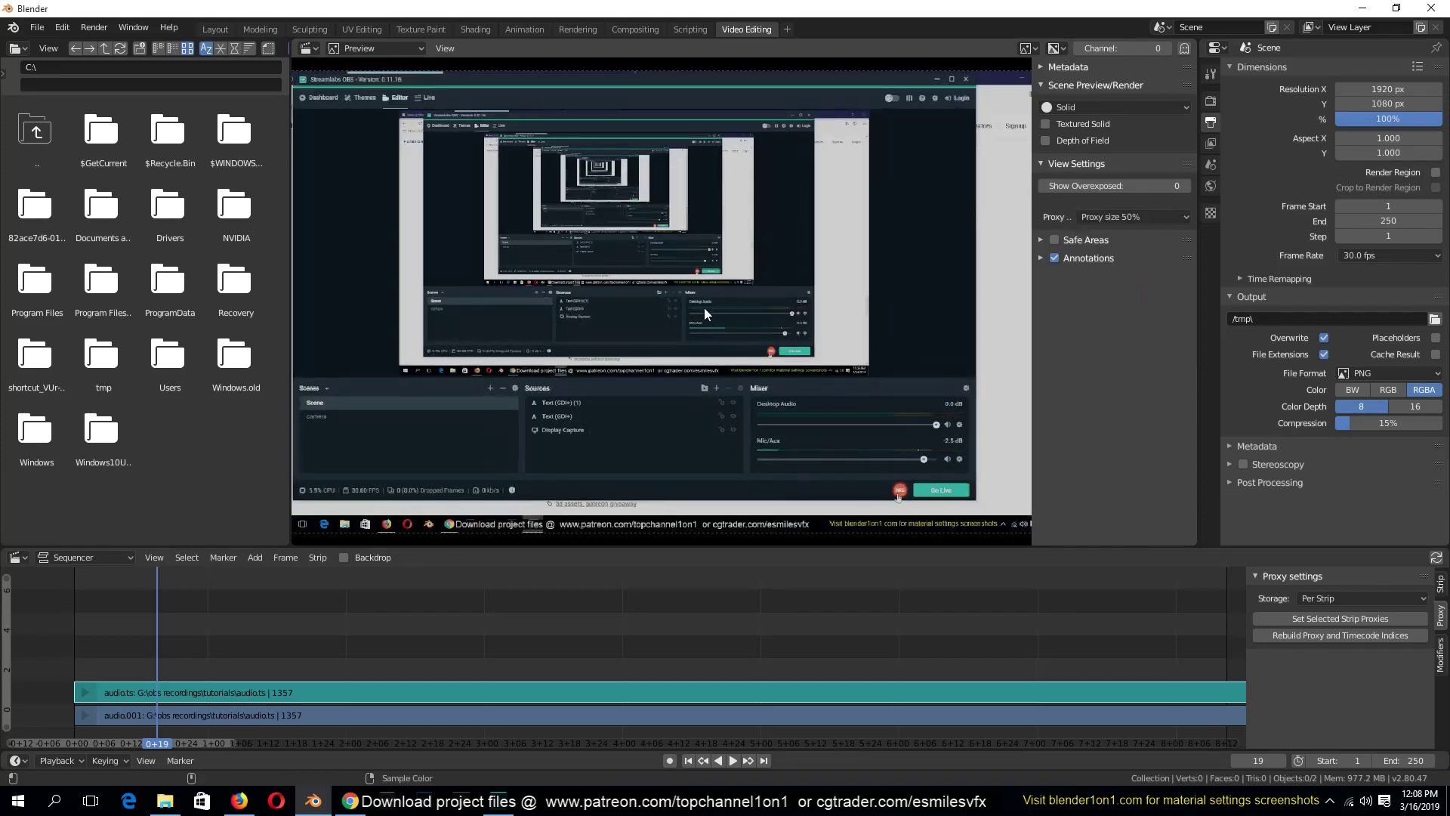
pyautogui.press('space')
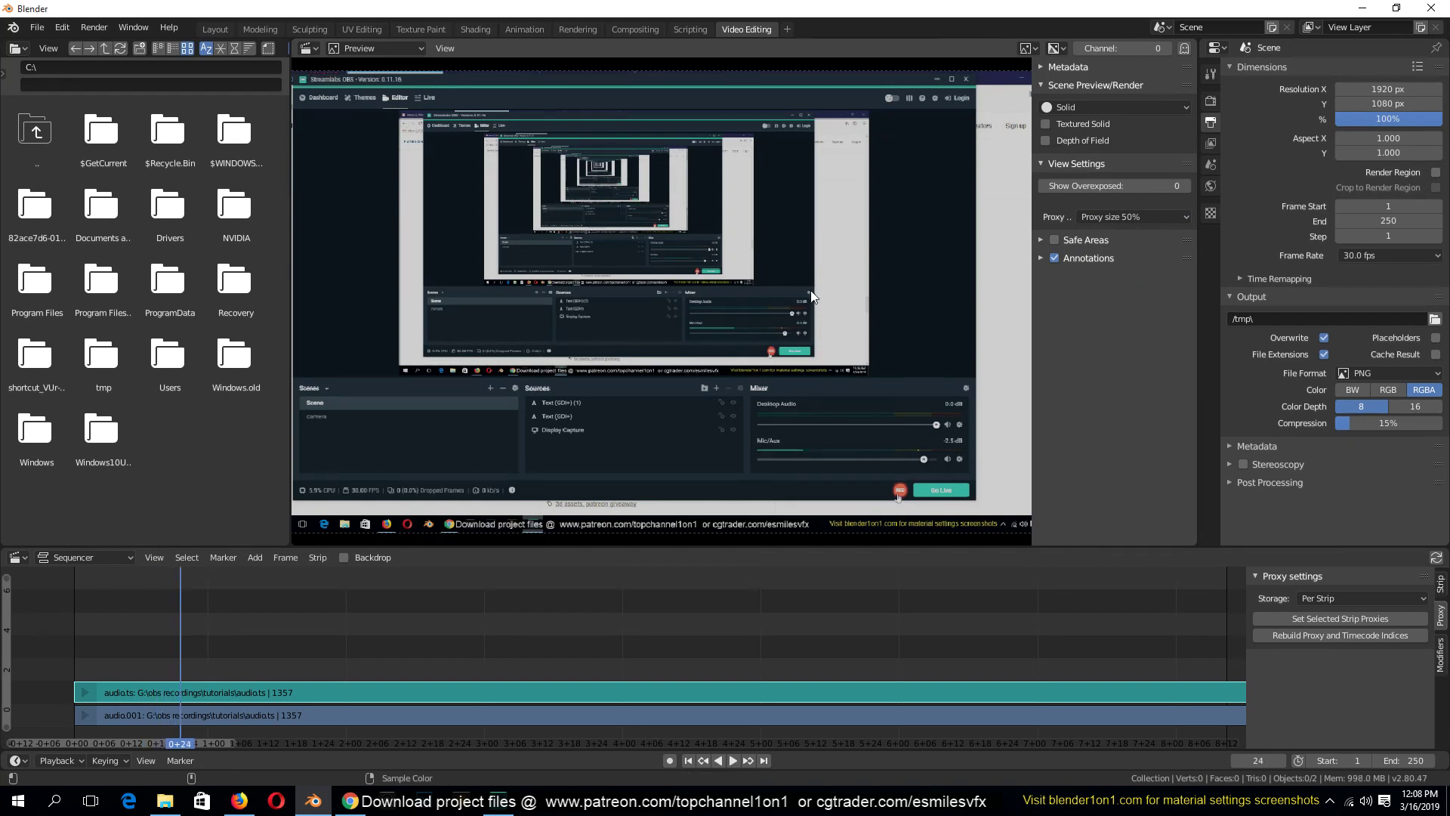
# Step: Set the preview's proxy render size to 75% and play a few frames to check playback speed
pyautogui.click(1110, 214)
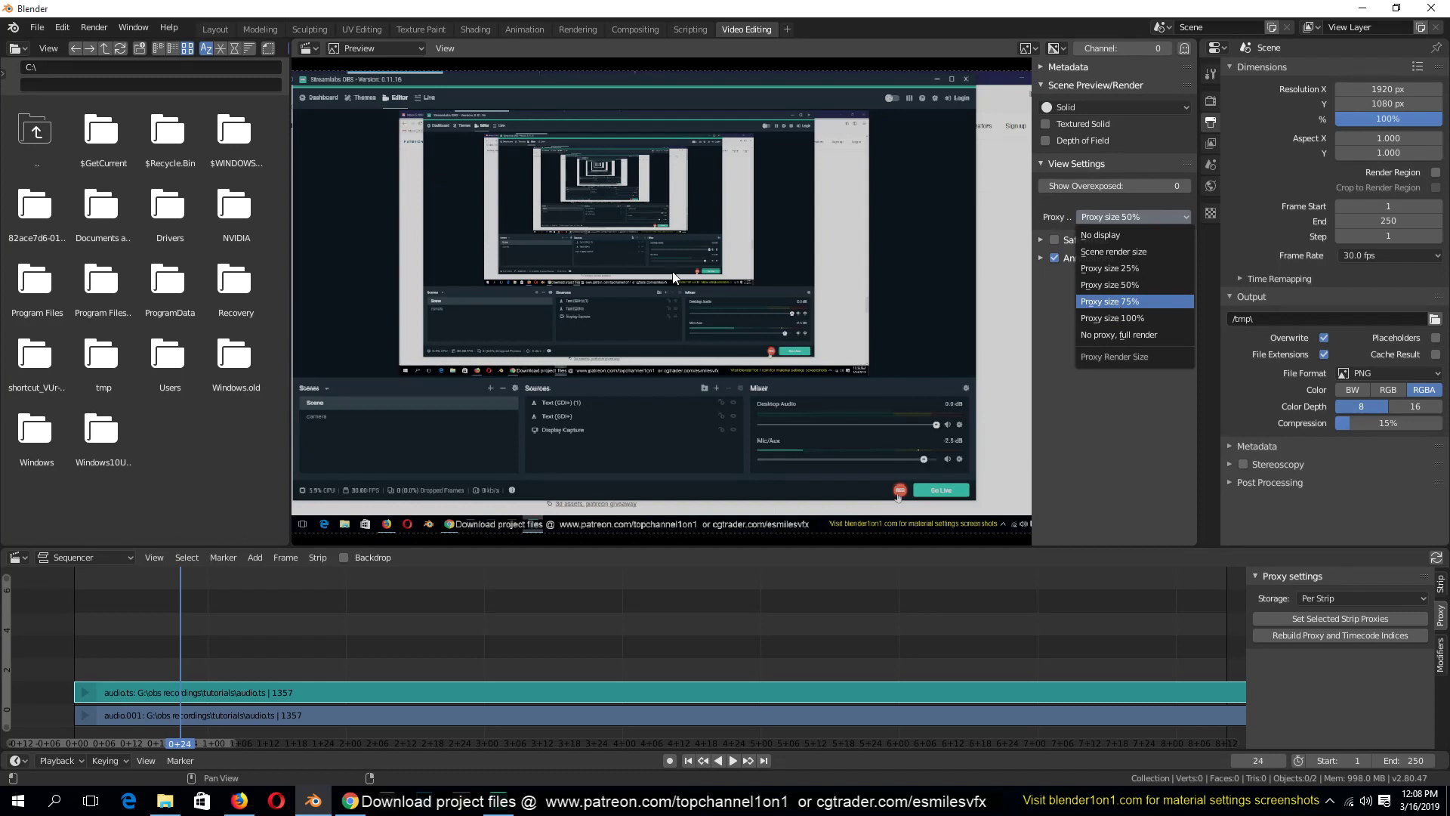
pyautogui.click(1120, 302)
pyautogui.press('space')
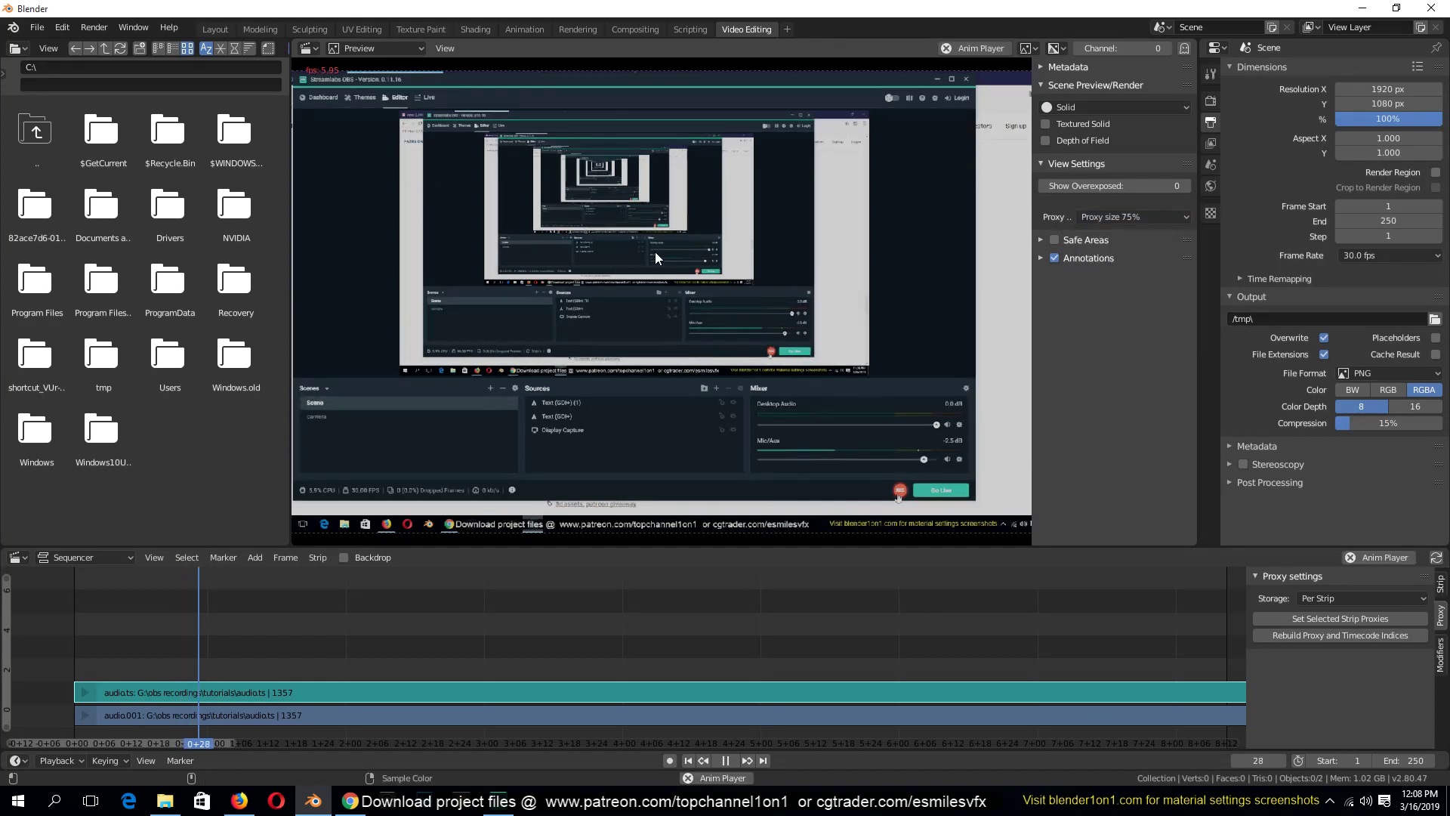
pyautogui.press('space')
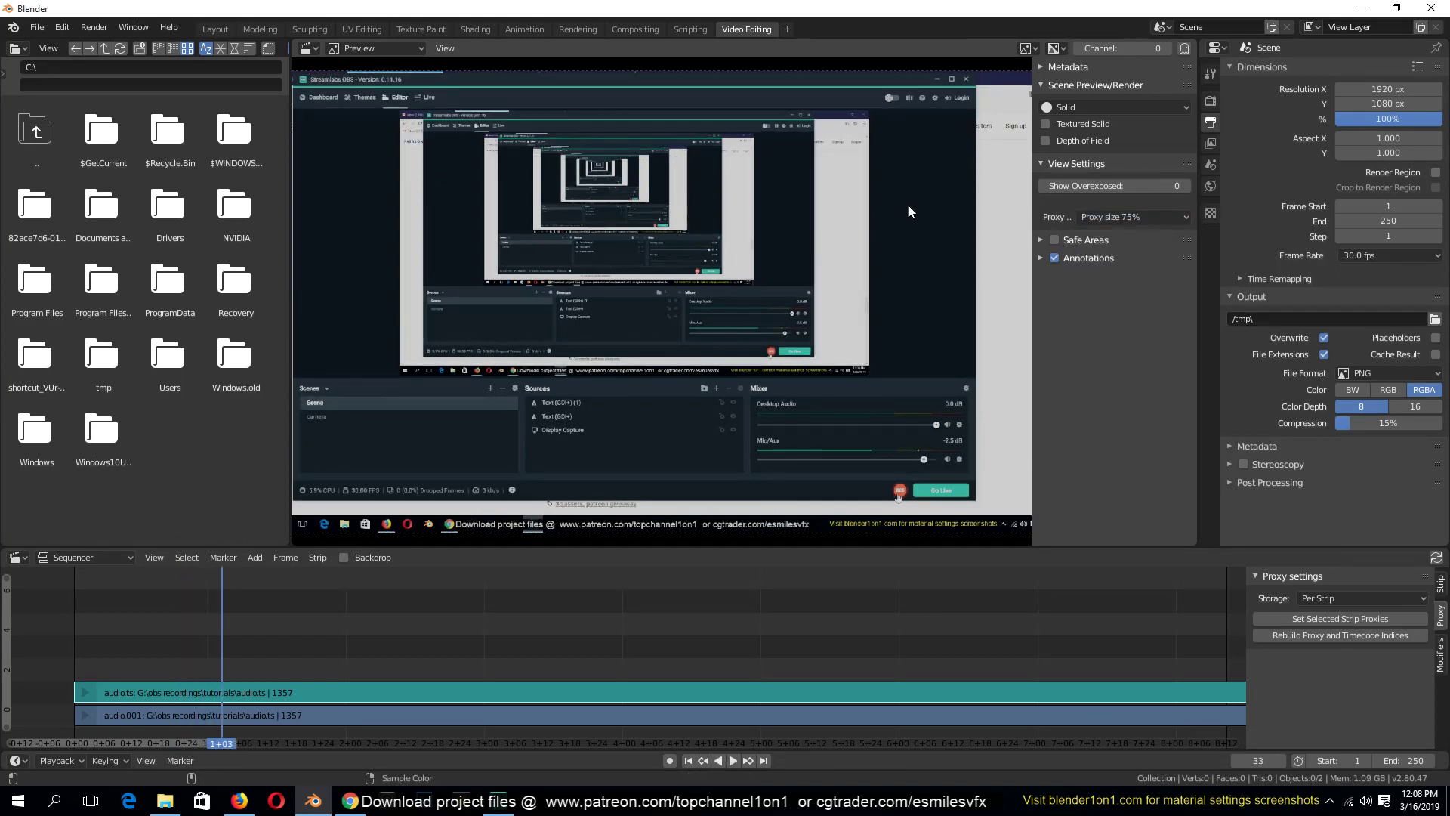
# Step: Set the preview's proxy render size to 25% and play two stretches of the strips
pyautogui.click(1118, 219)
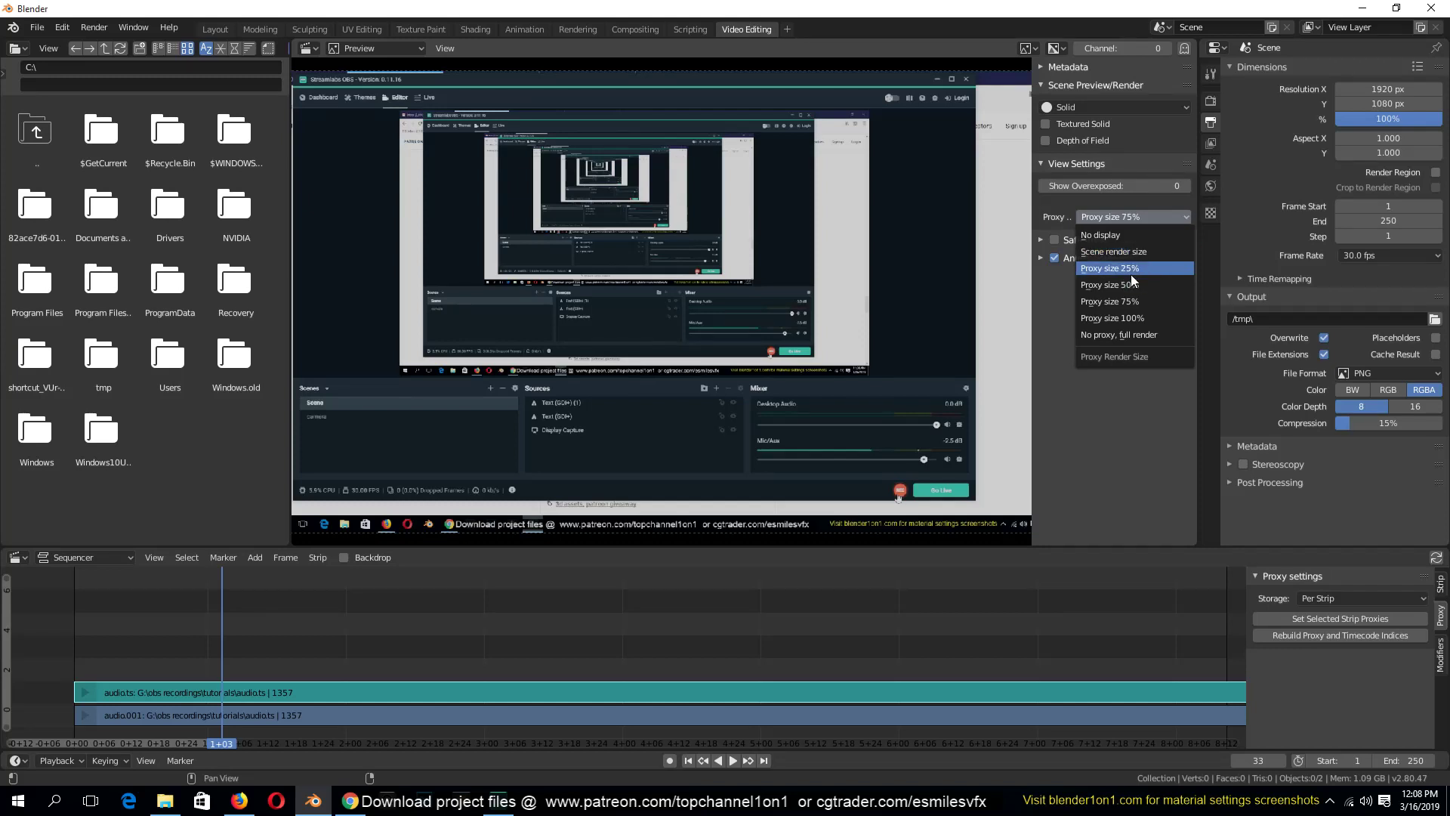
pyautogui.click(1131, 272)
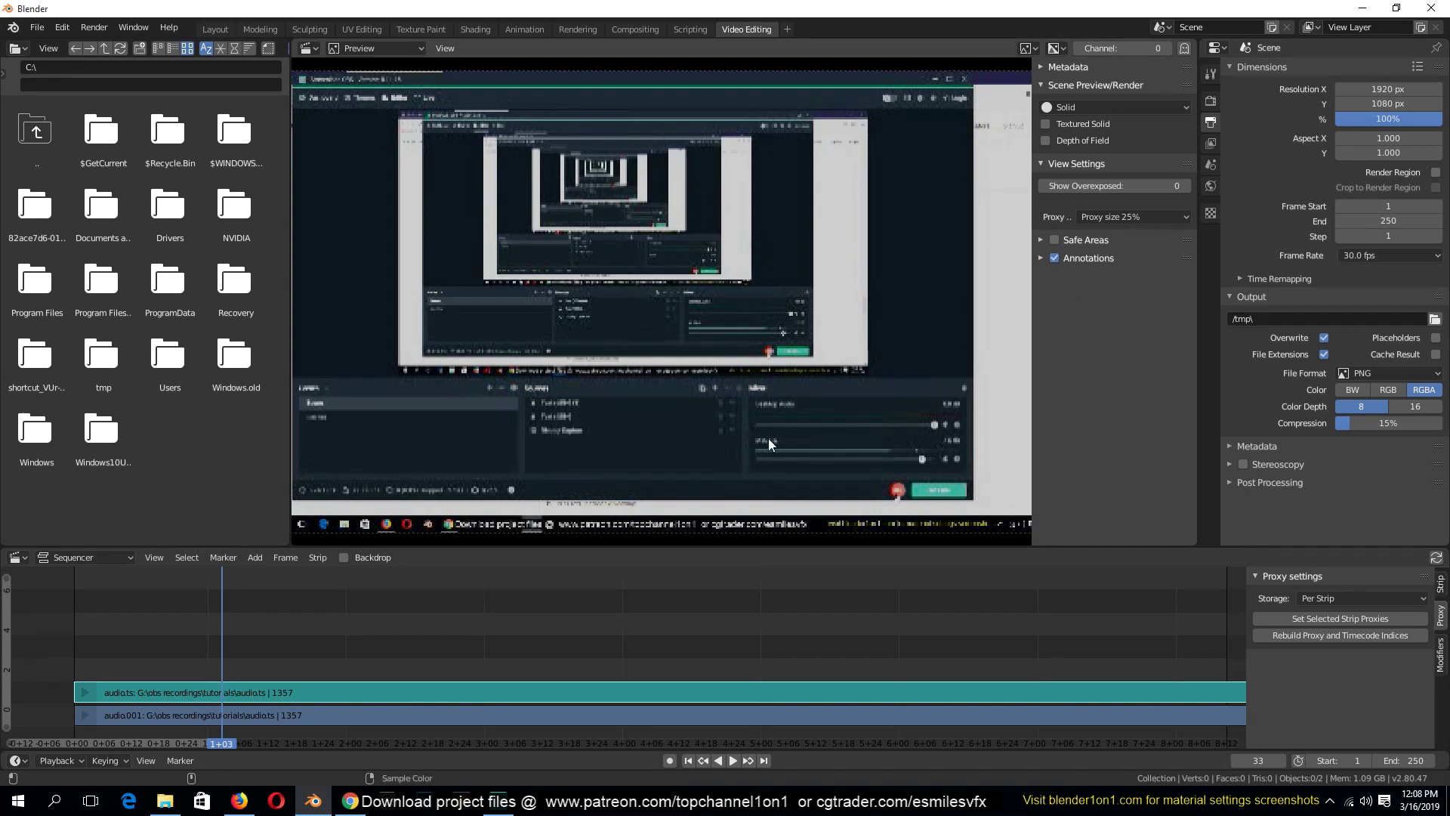
pyautogui.press('space')
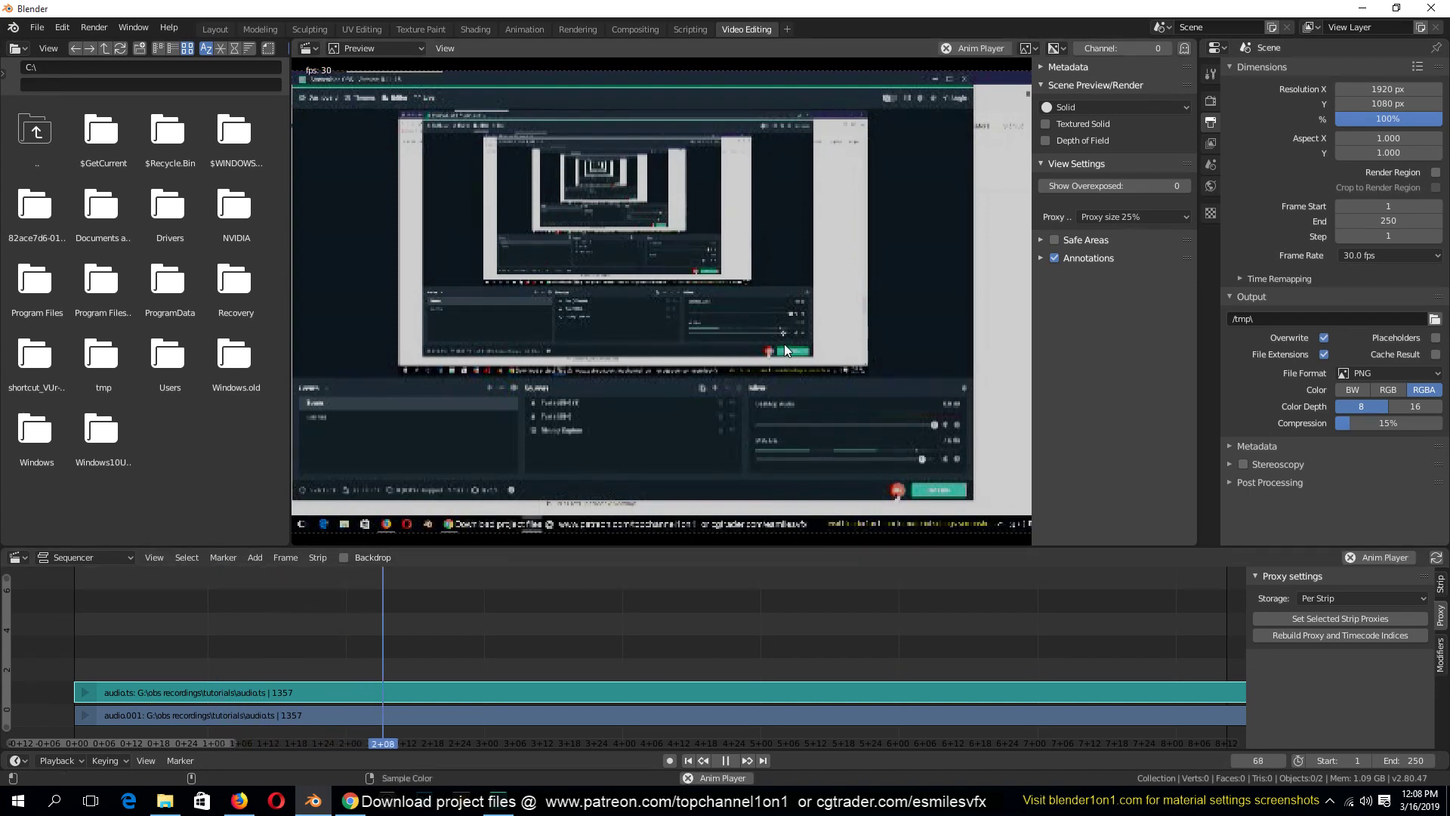
pyautogui.press('space')
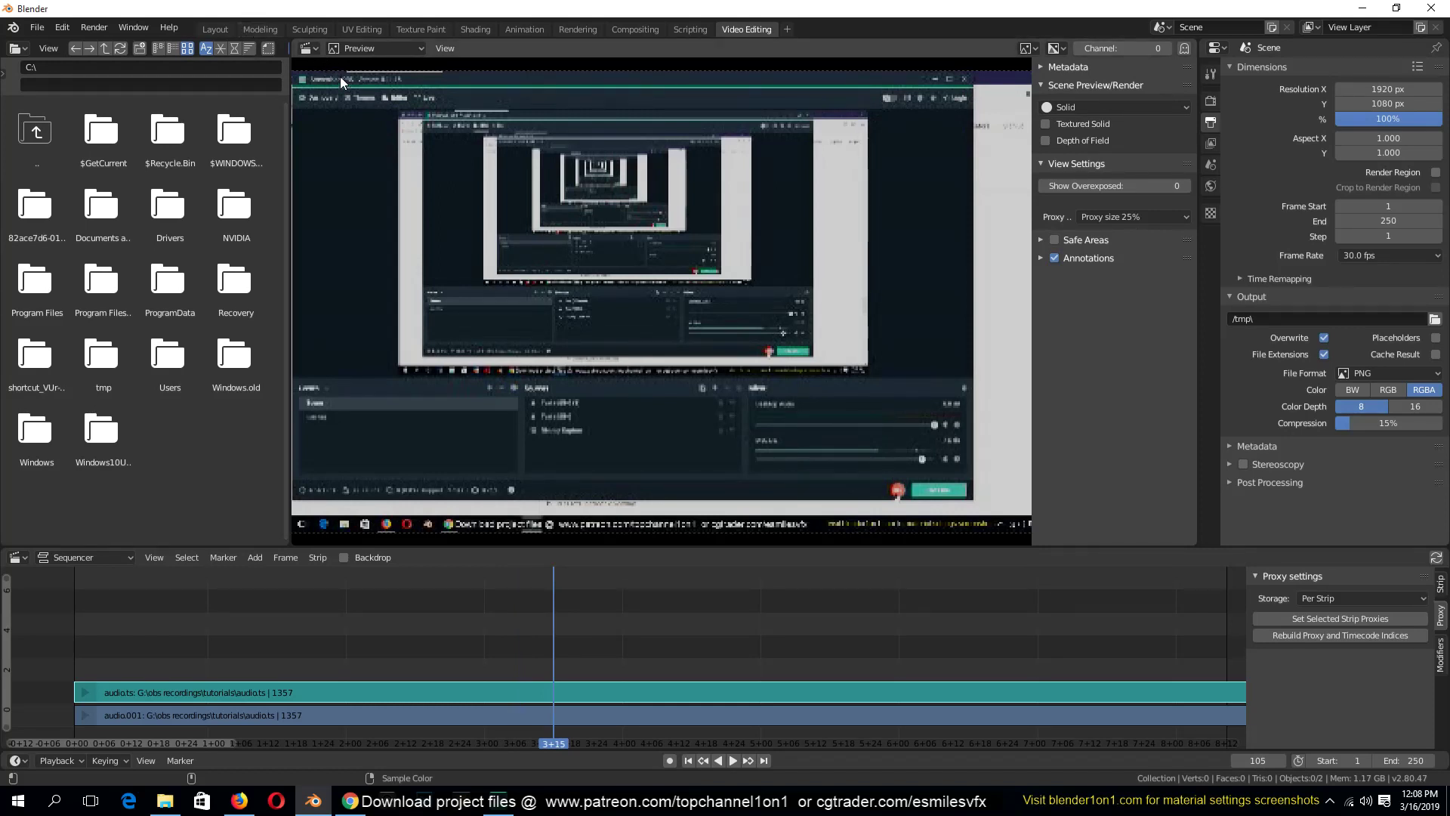
pyautogui.press('space')
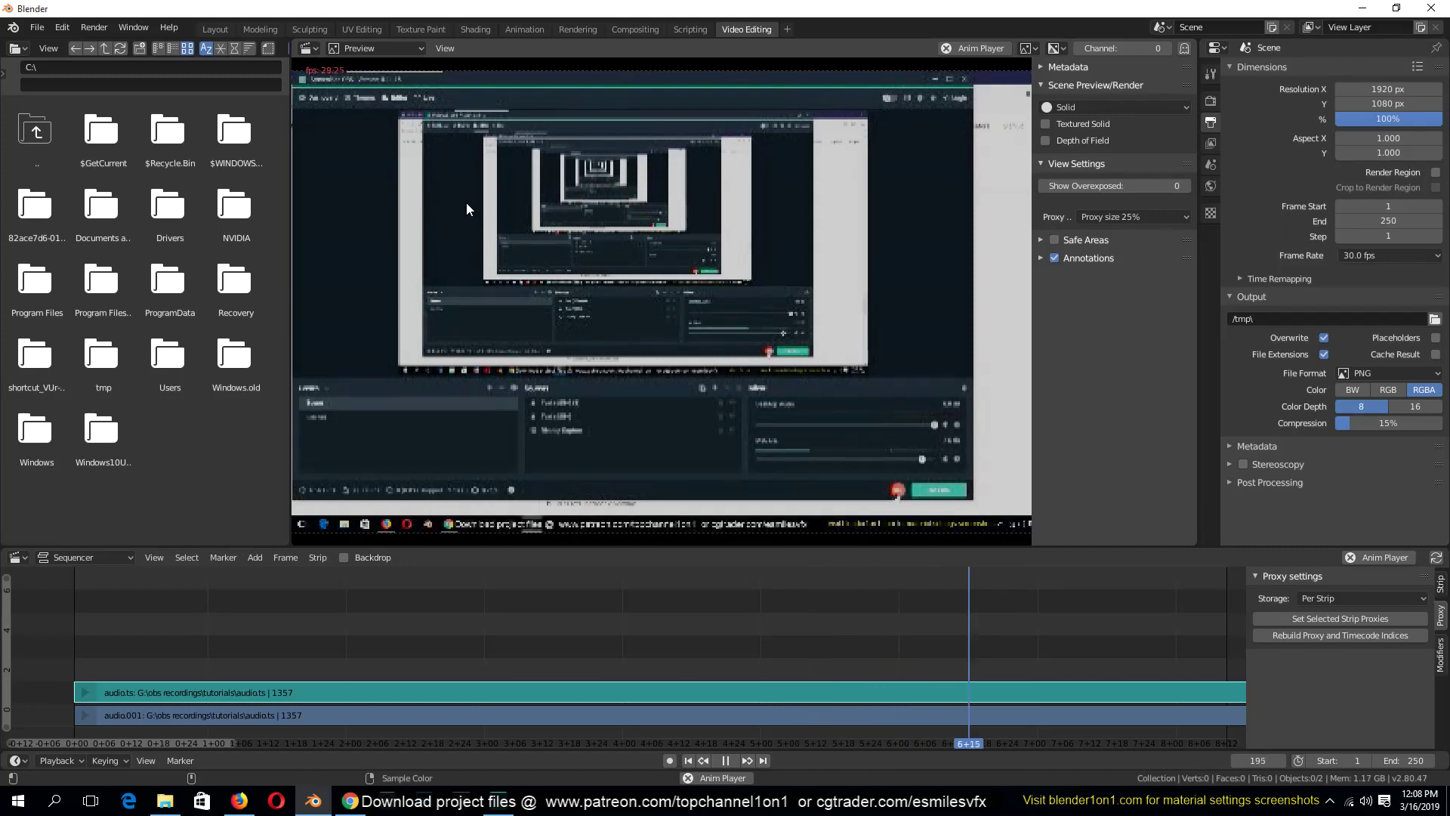
pyautogui.press('space')
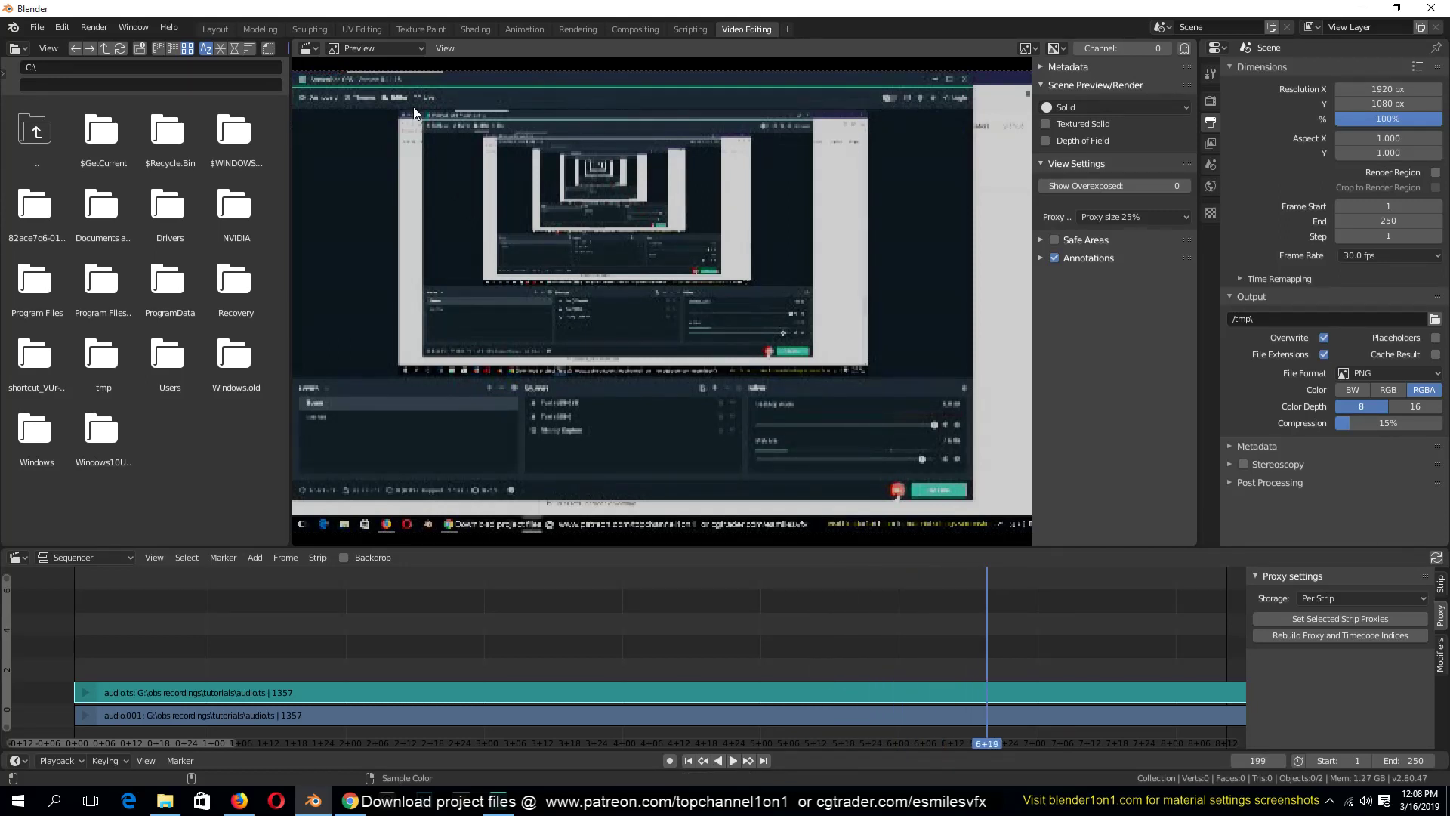
# Step: Shrink the preview image and enlarge the sequencer area upward over the preview
pyautogui.scroll(-2, 669, 165)
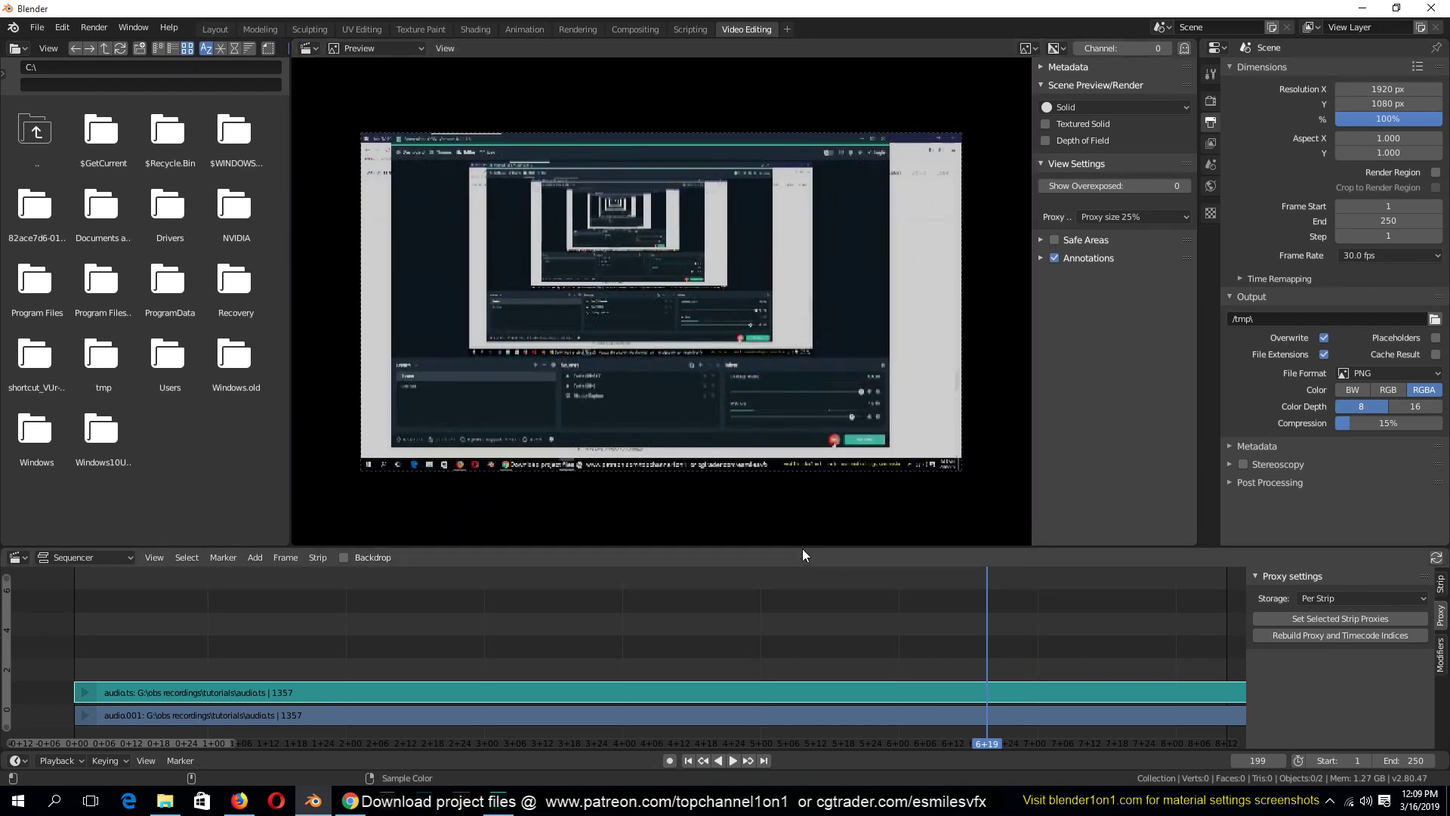
pyautogui.moveTo(802, 549); pyautogui.dragTo(802, 439)
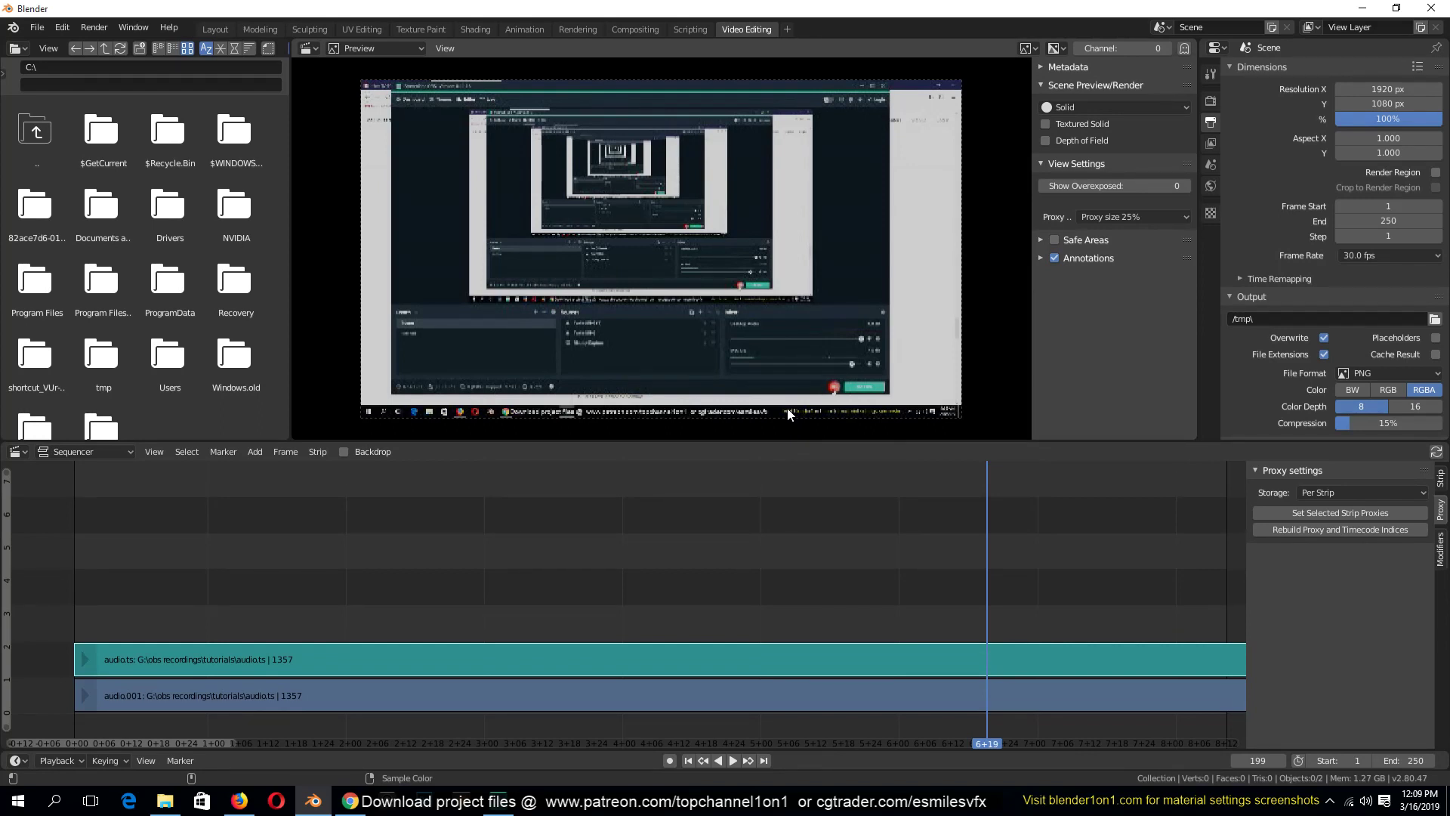
pyautogui.click(1150, 216)
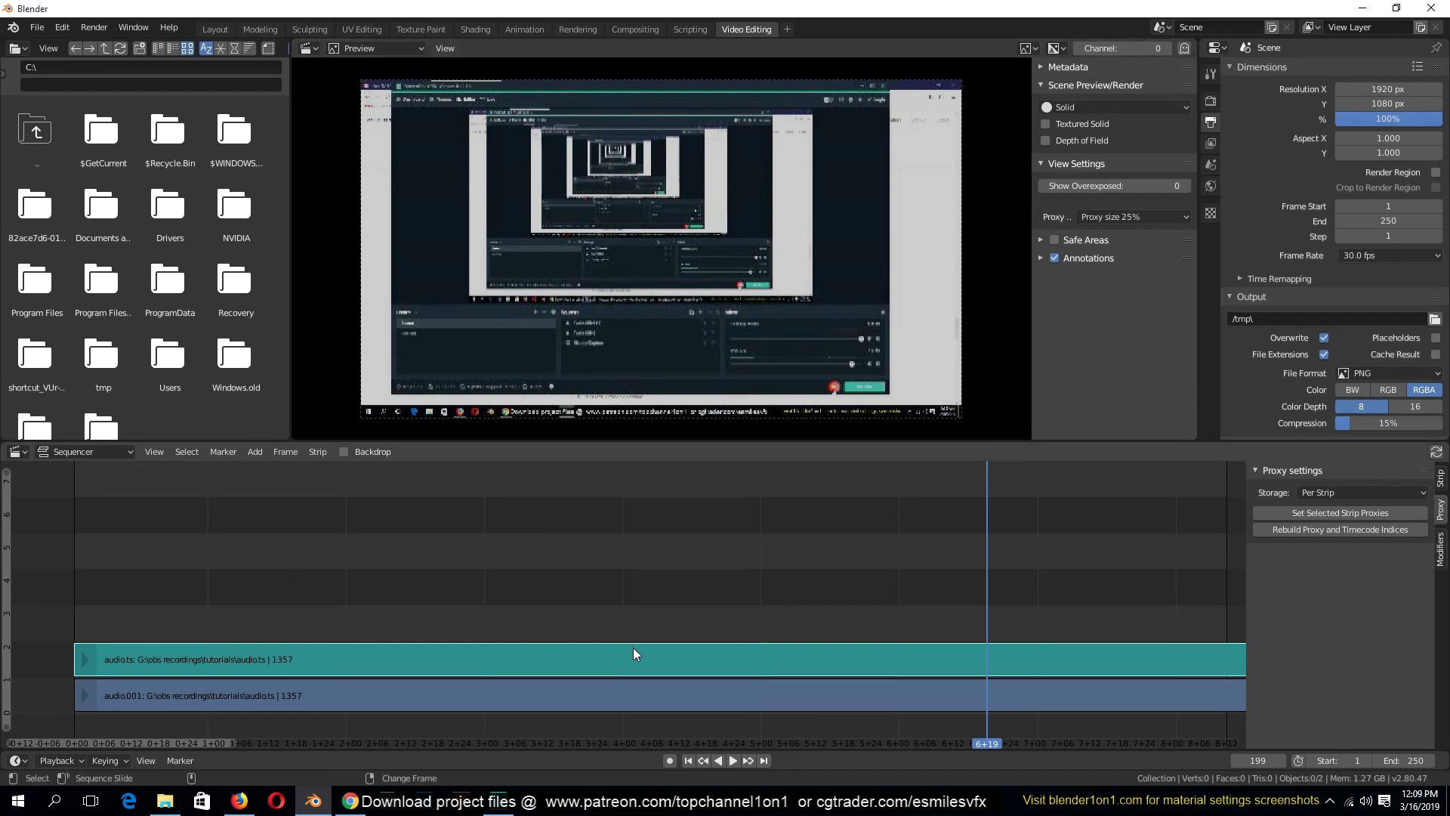
# Step: Delete the audio.001 movie strip and leave the audio.ts sound strip in the sequencer
pyautogui.click(610, 695)
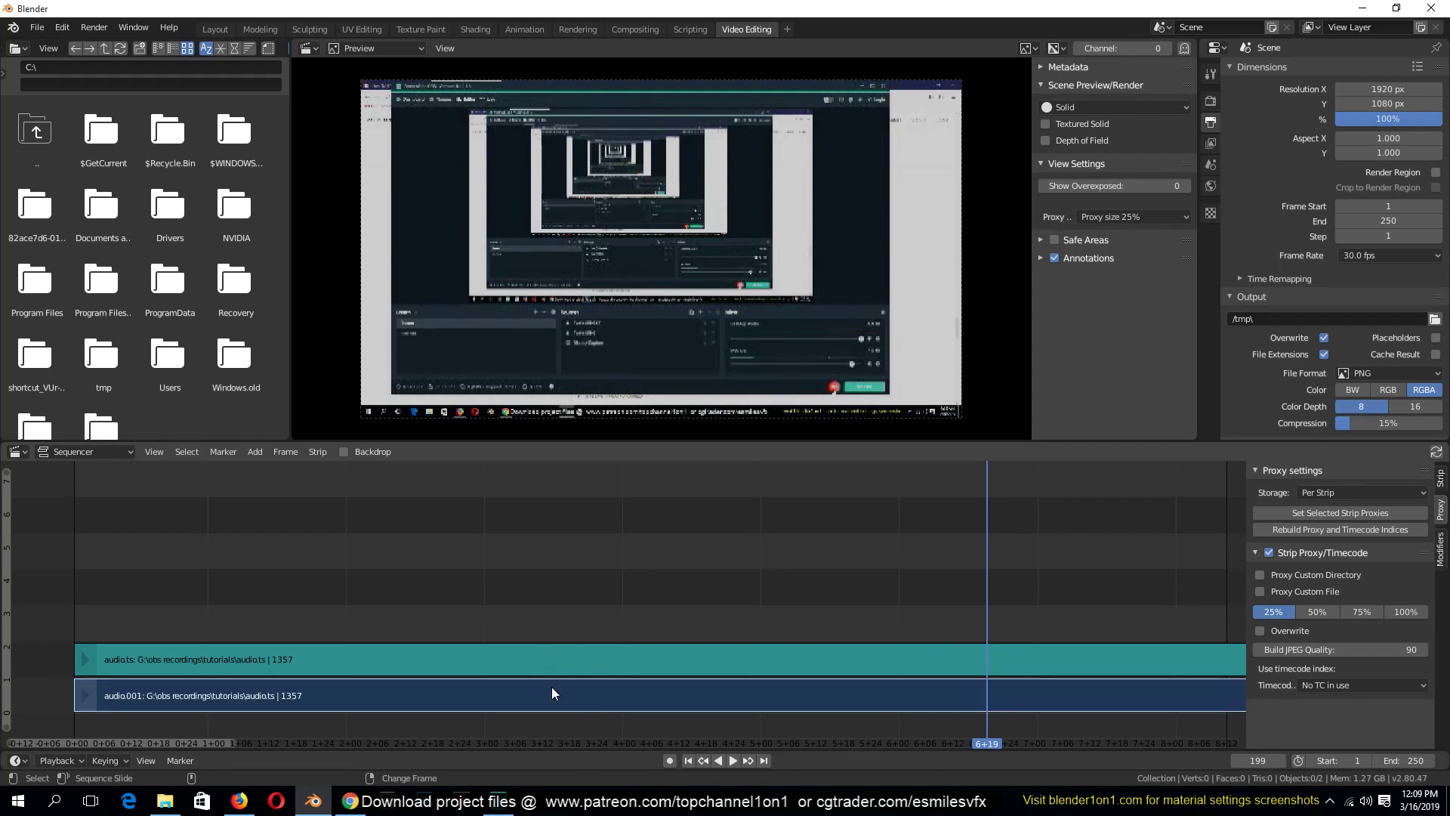
pyautogui.press('x')
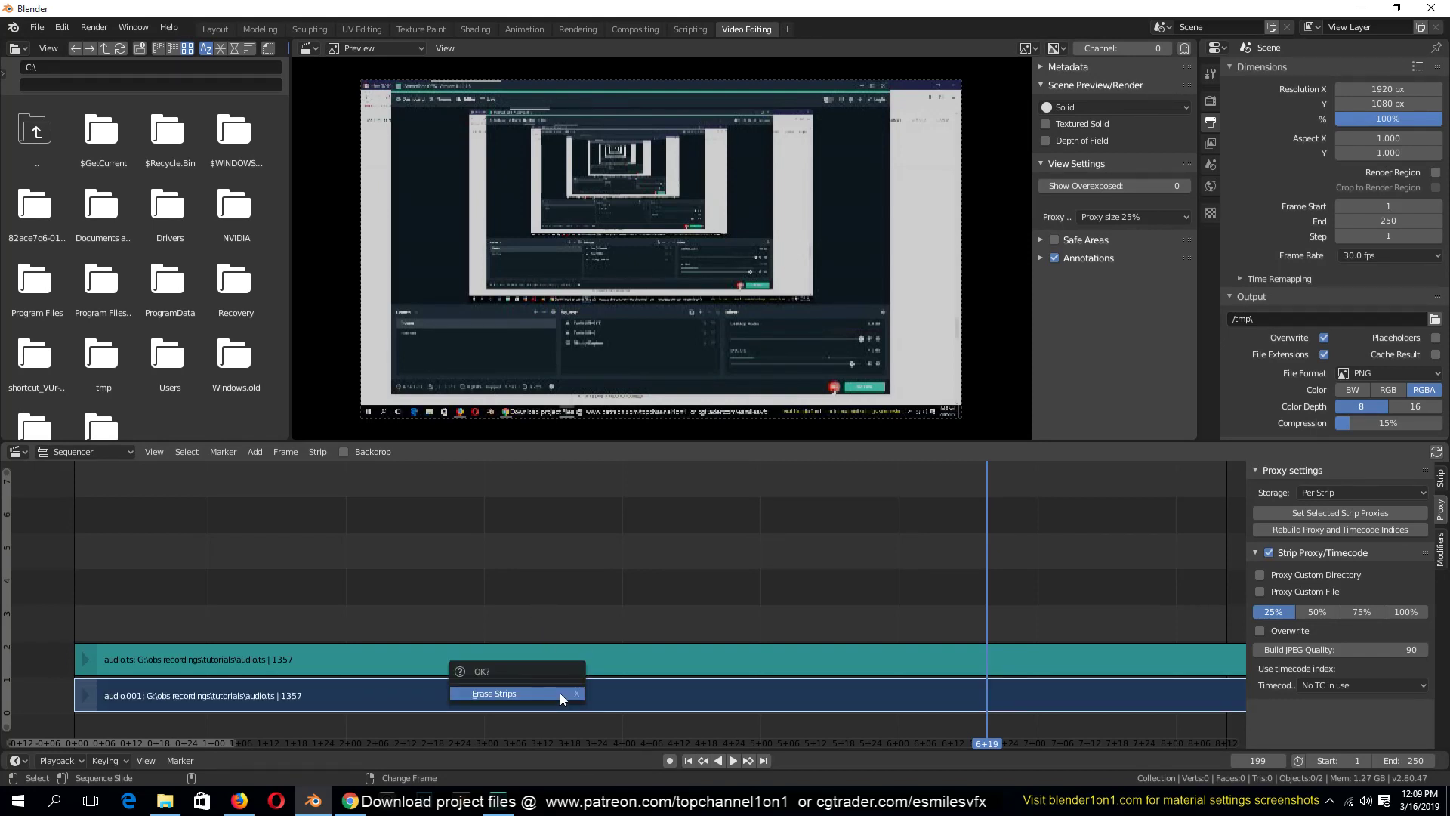
pyautogui.click(559, 693)
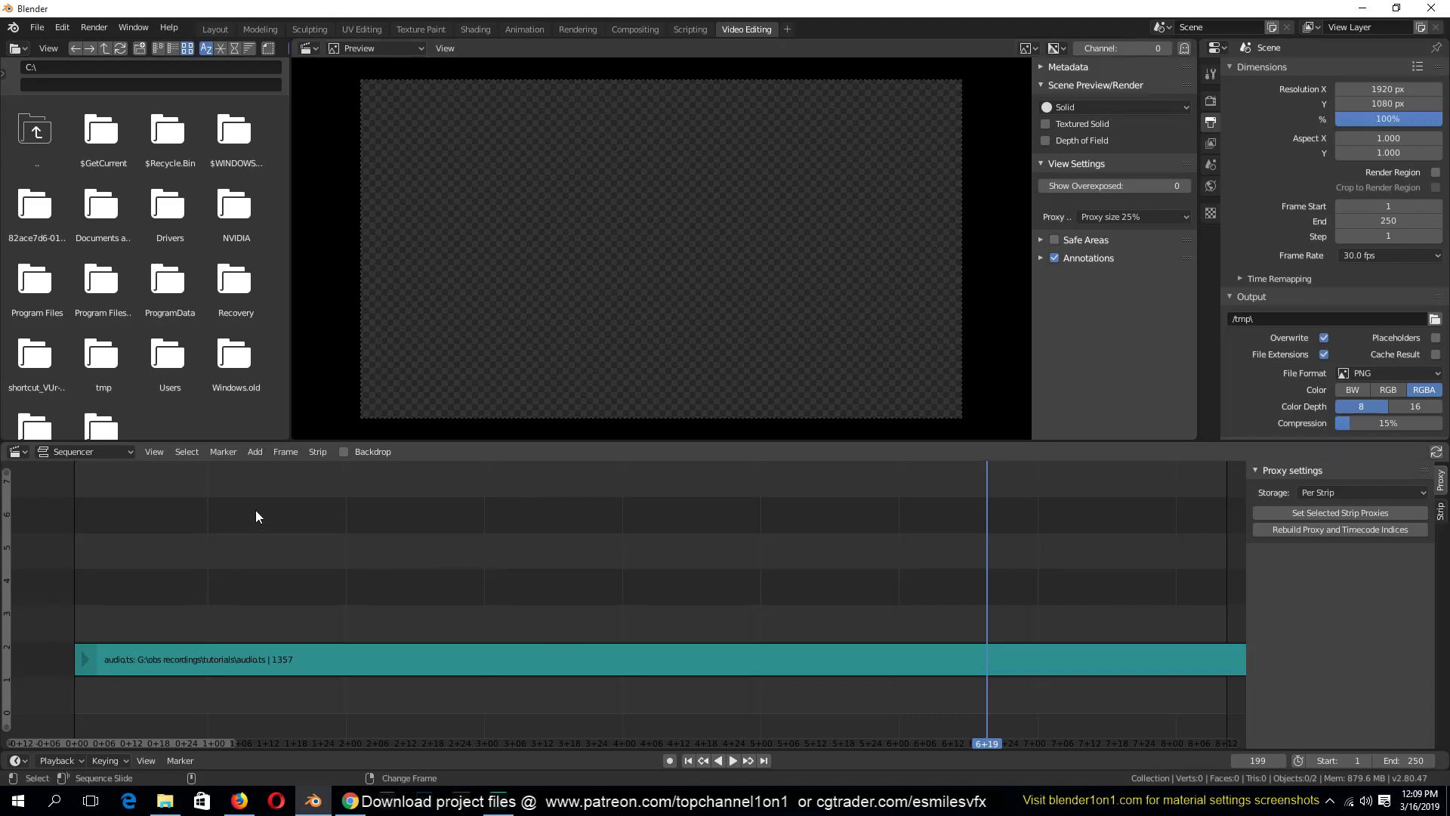
# Step: Move the playhead to frame 6 and play the remaining sound strip on its own
pyautogui.rightClick(97, 607)
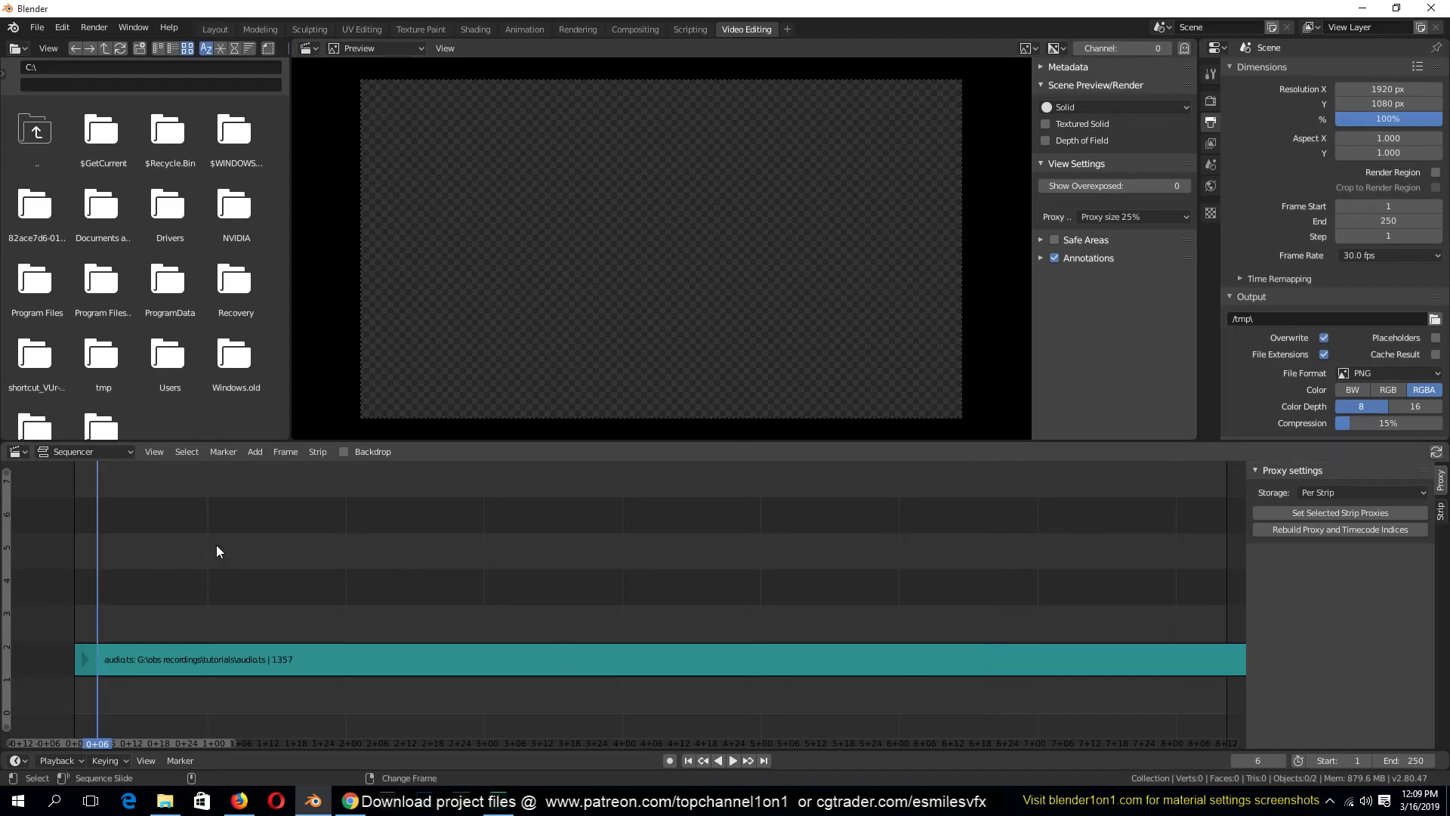
pyautogui.press('space')
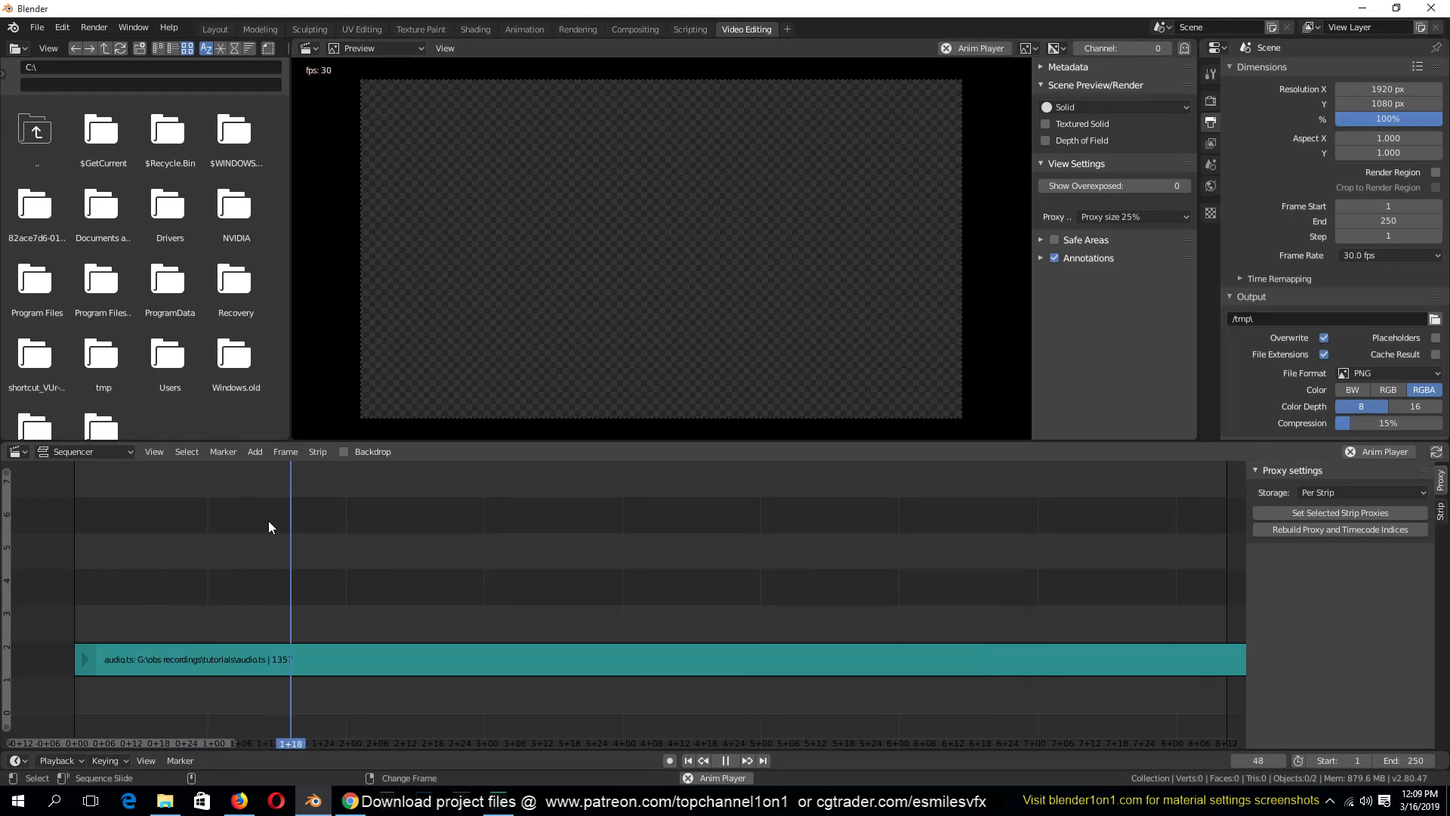
pyautogui.press('space')
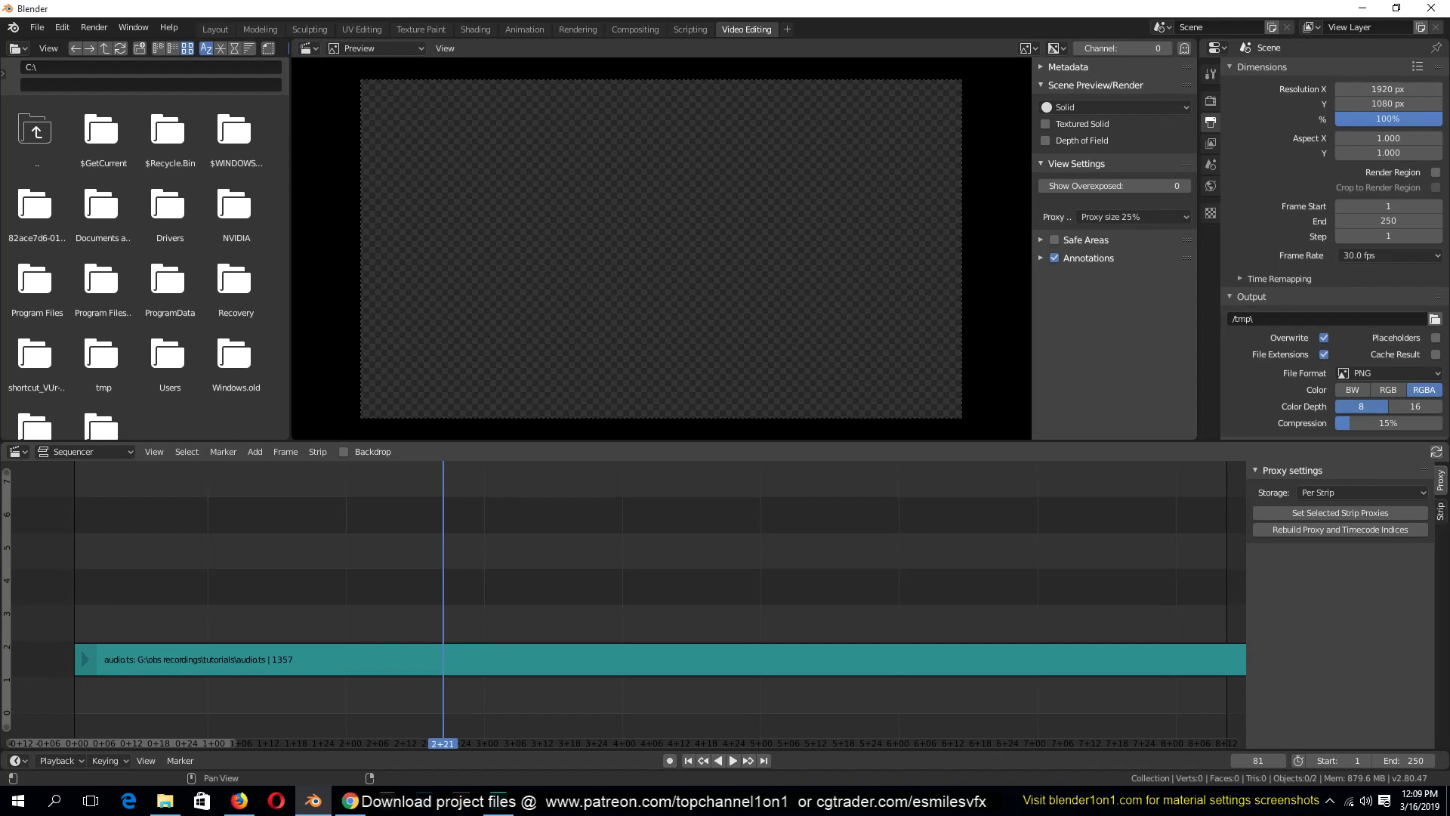
# Step: Add the movie 0001-0250.mp4 from the file explorer to the sequencer and place it in channel 4 starting at frame 1
pyautogui.hotkey('alt', 'Tab')
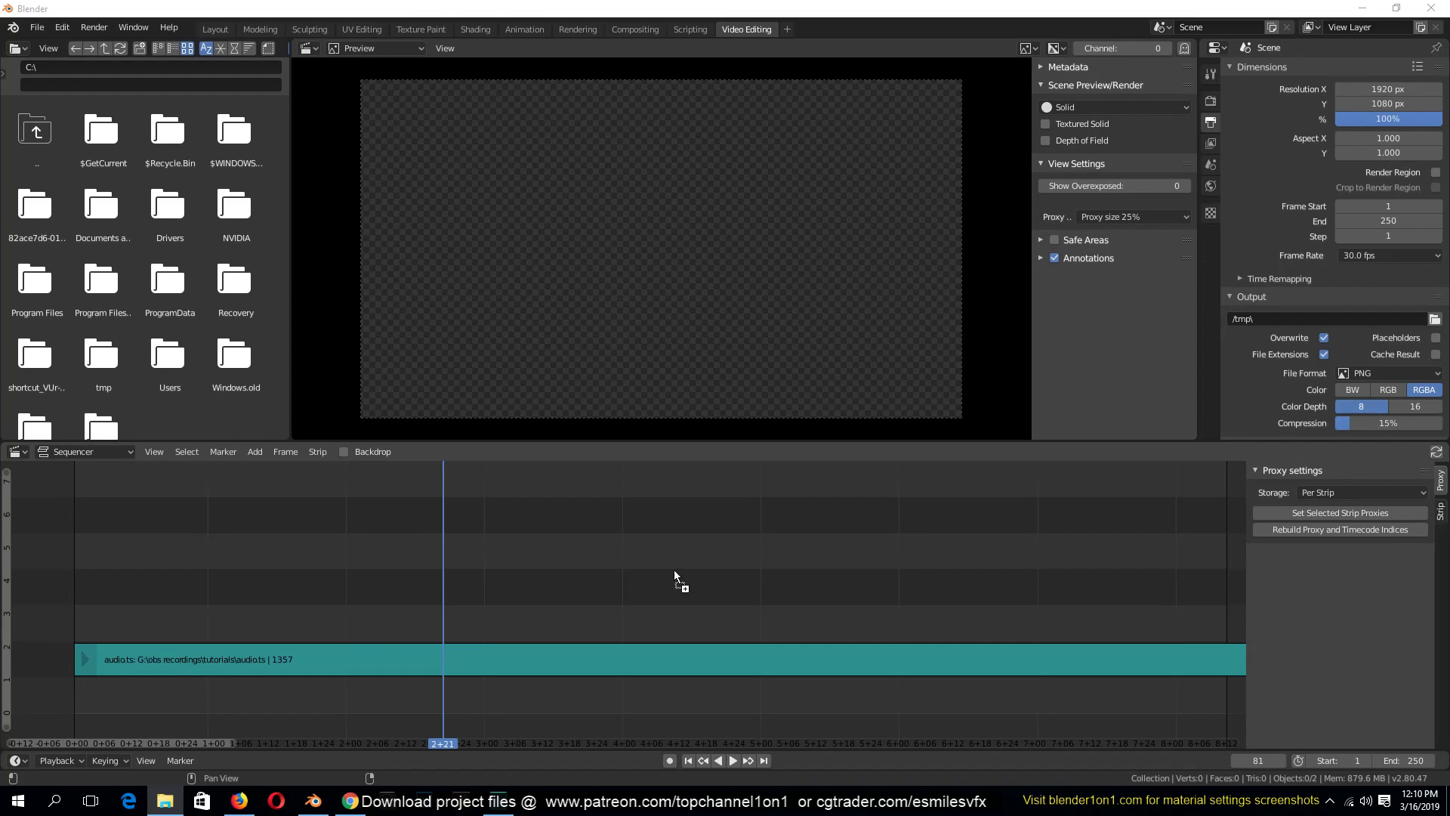
pyautogui.moveTo(434, 590); pyautogui.dragTo(453, 586)
pyautogui.press('g')
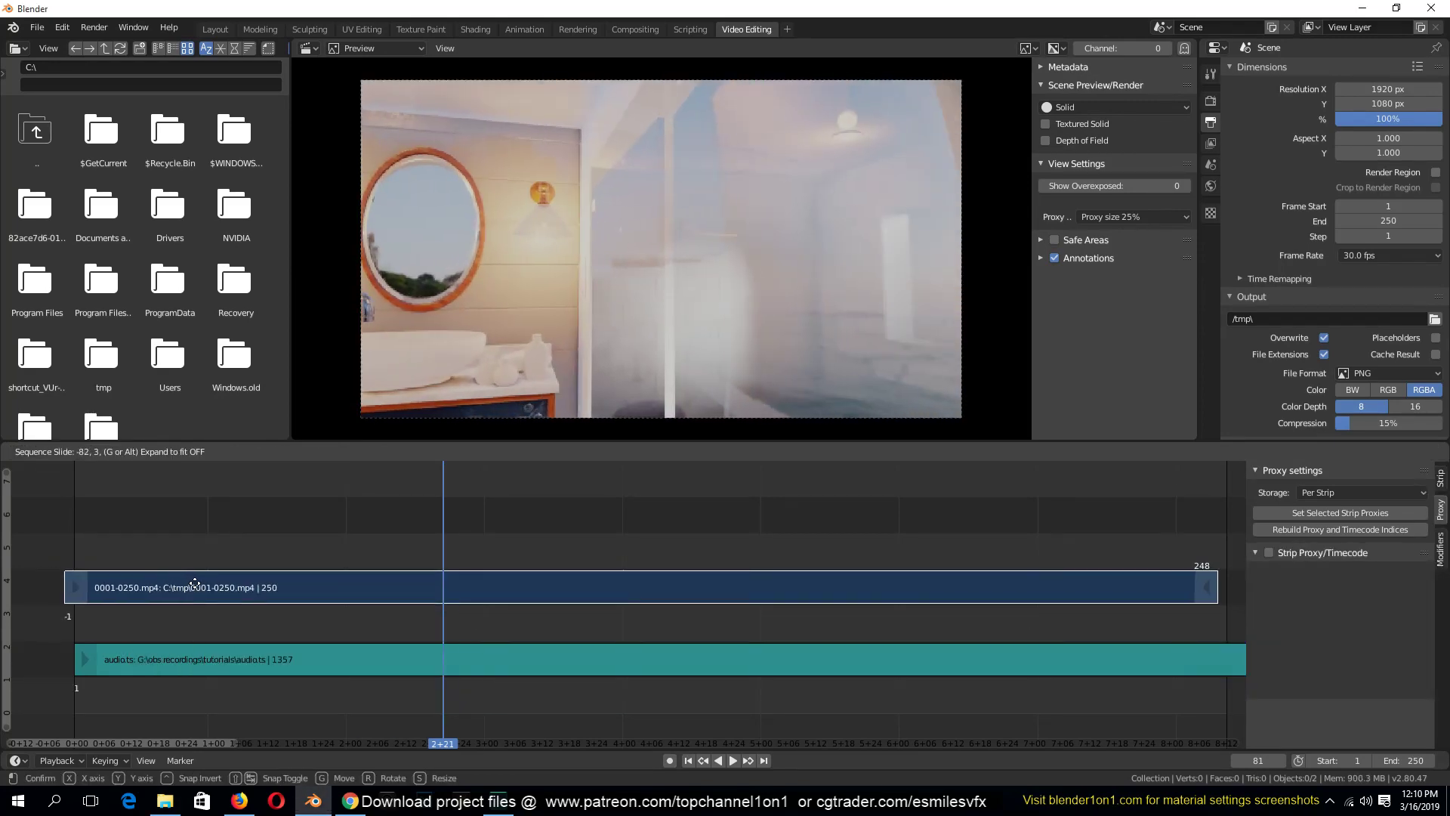
pyautogui.click(205, 584)
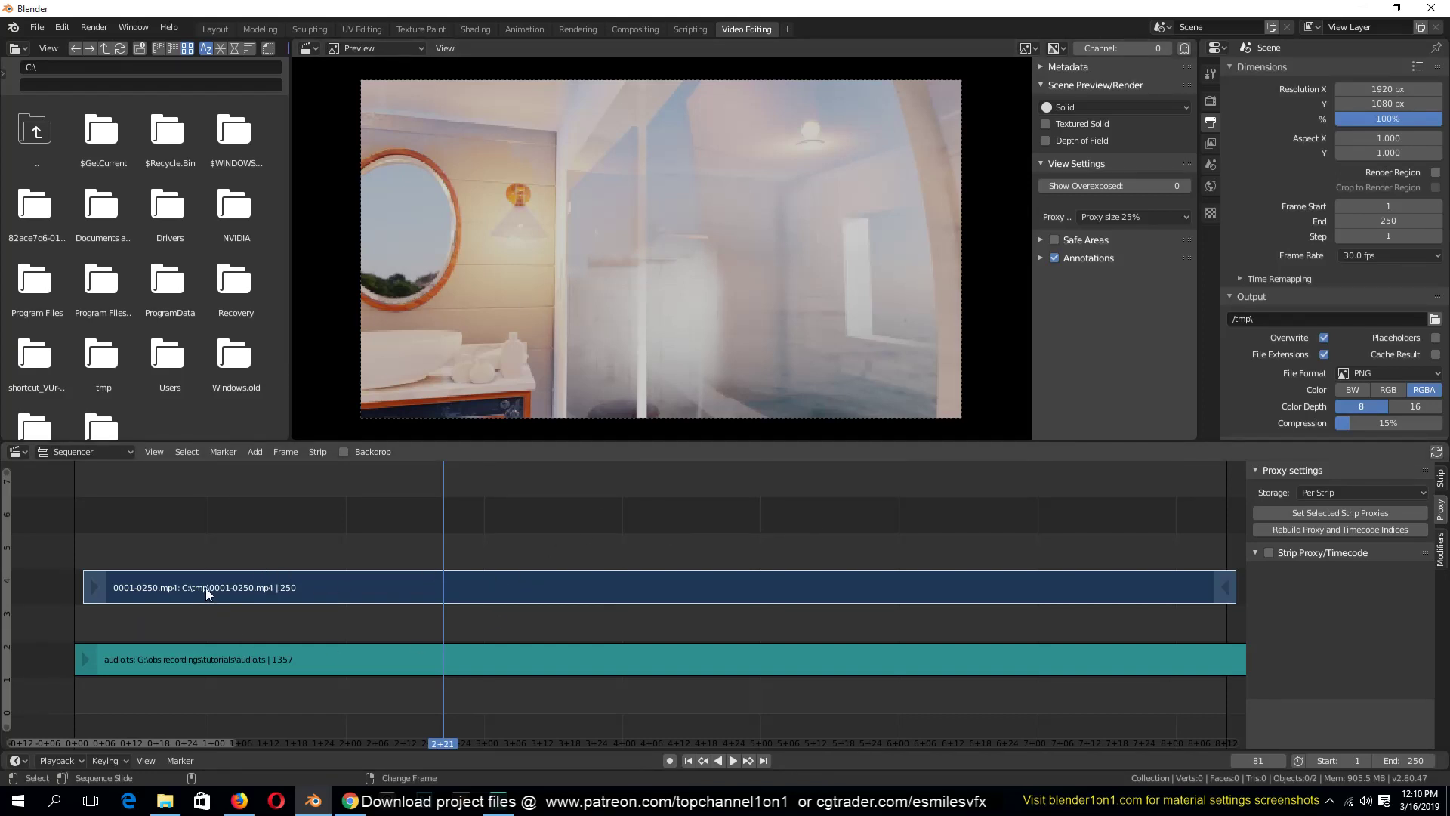
pyautogui.press('g')
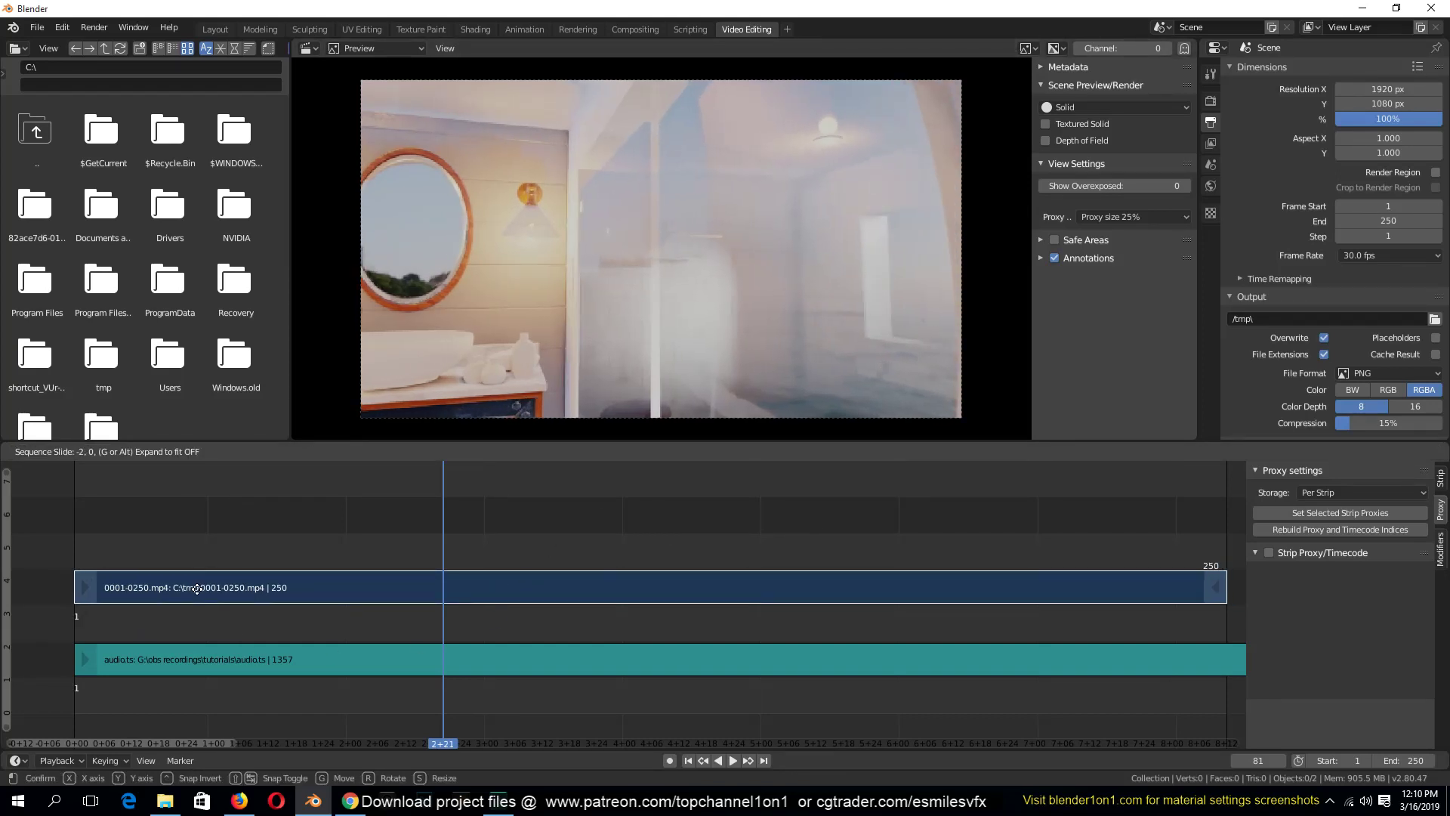
pyautogui.click(197, 588)
# Step: Play the new 0001-0250.mp4 strip from the start of the timeline at the current preview size, and keep it selected
pyautogui.hotkey('shift', 'Left')
pyautogui.press('space')
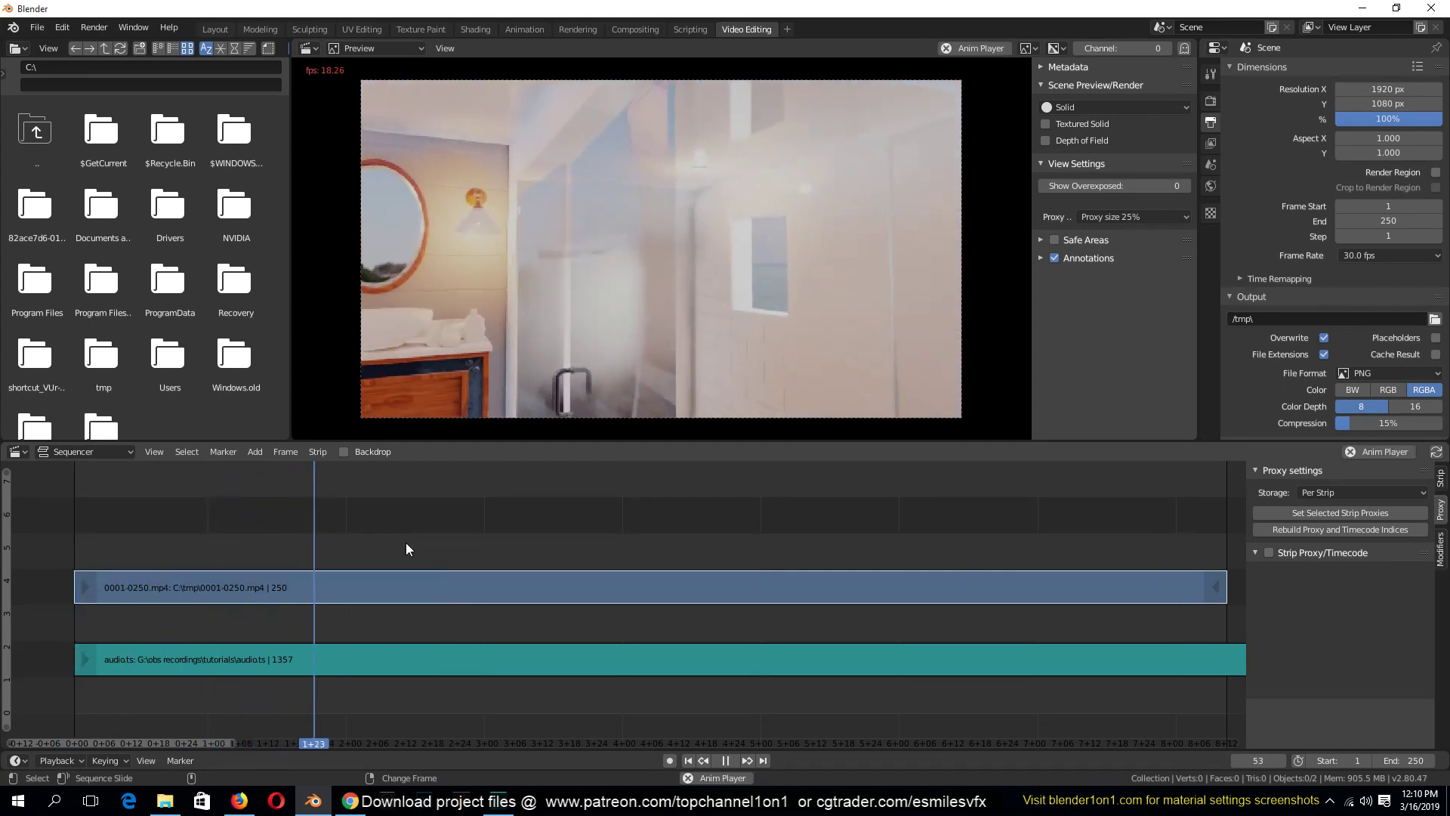
pyautogui.press('space')
pyautogui.keyDown('shift'); pyautogui.click(701, 588); pyautogui.keyUp('shift')
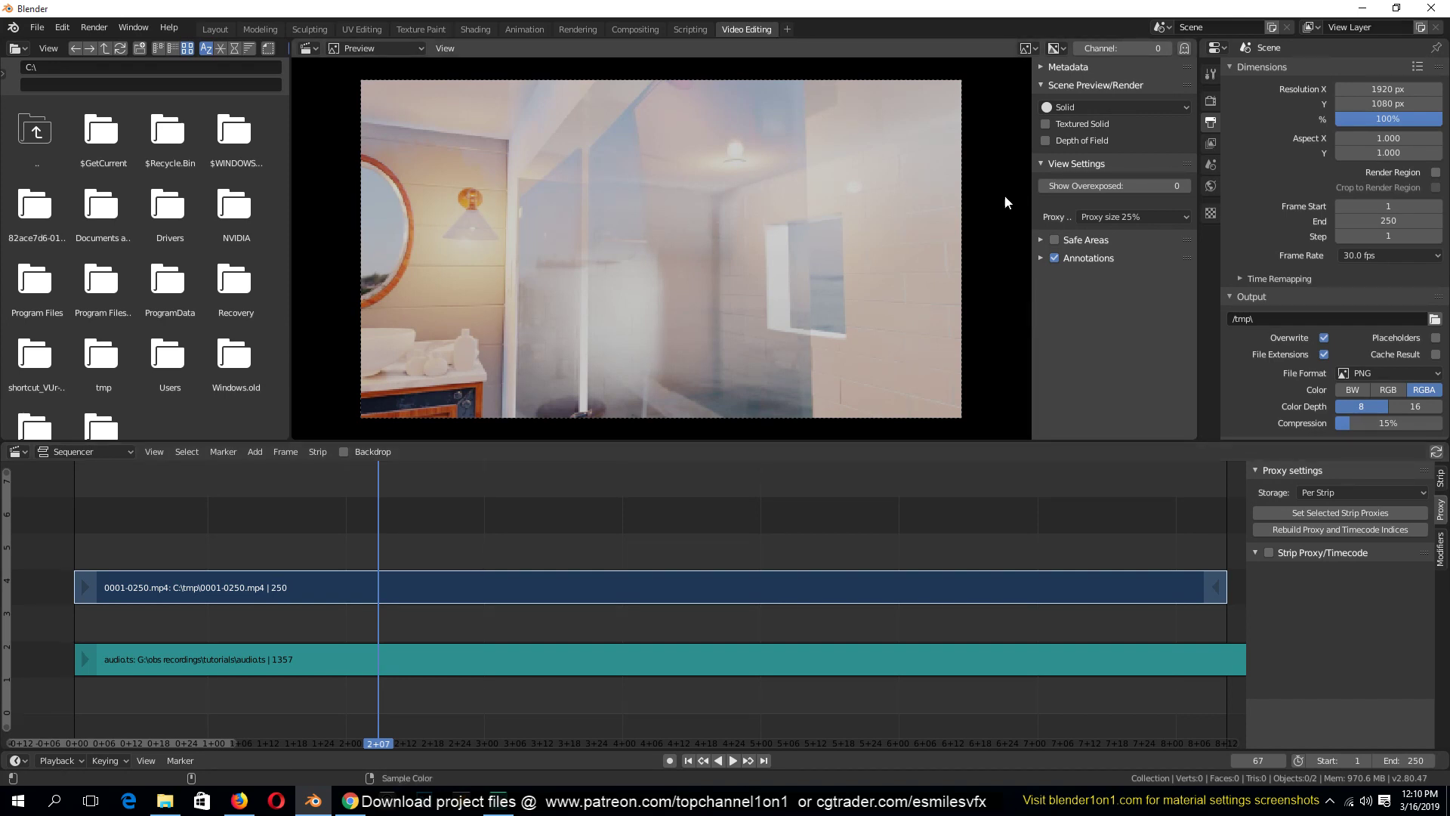
# Step: Set the preview's proxy render size to 50% and play a few frames of the new movie strip
pyautogui.click(1134, 215)
pyautogui.click(1128, 286)
pyautogui.press('space')
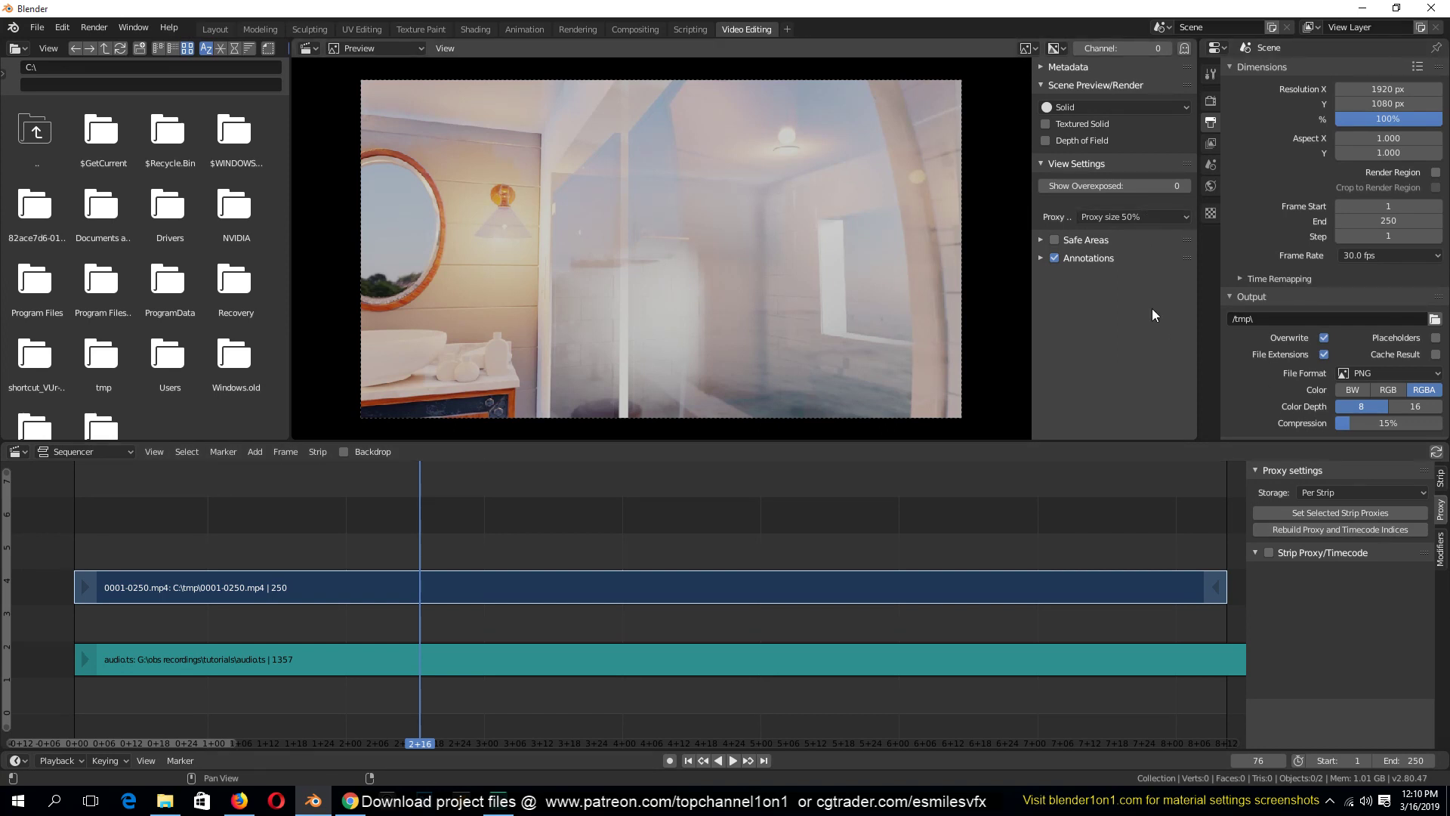
# Step: Set the preview to full render without proxy and play a few frames of the movie strip
pyautogui.click(1146, 216)
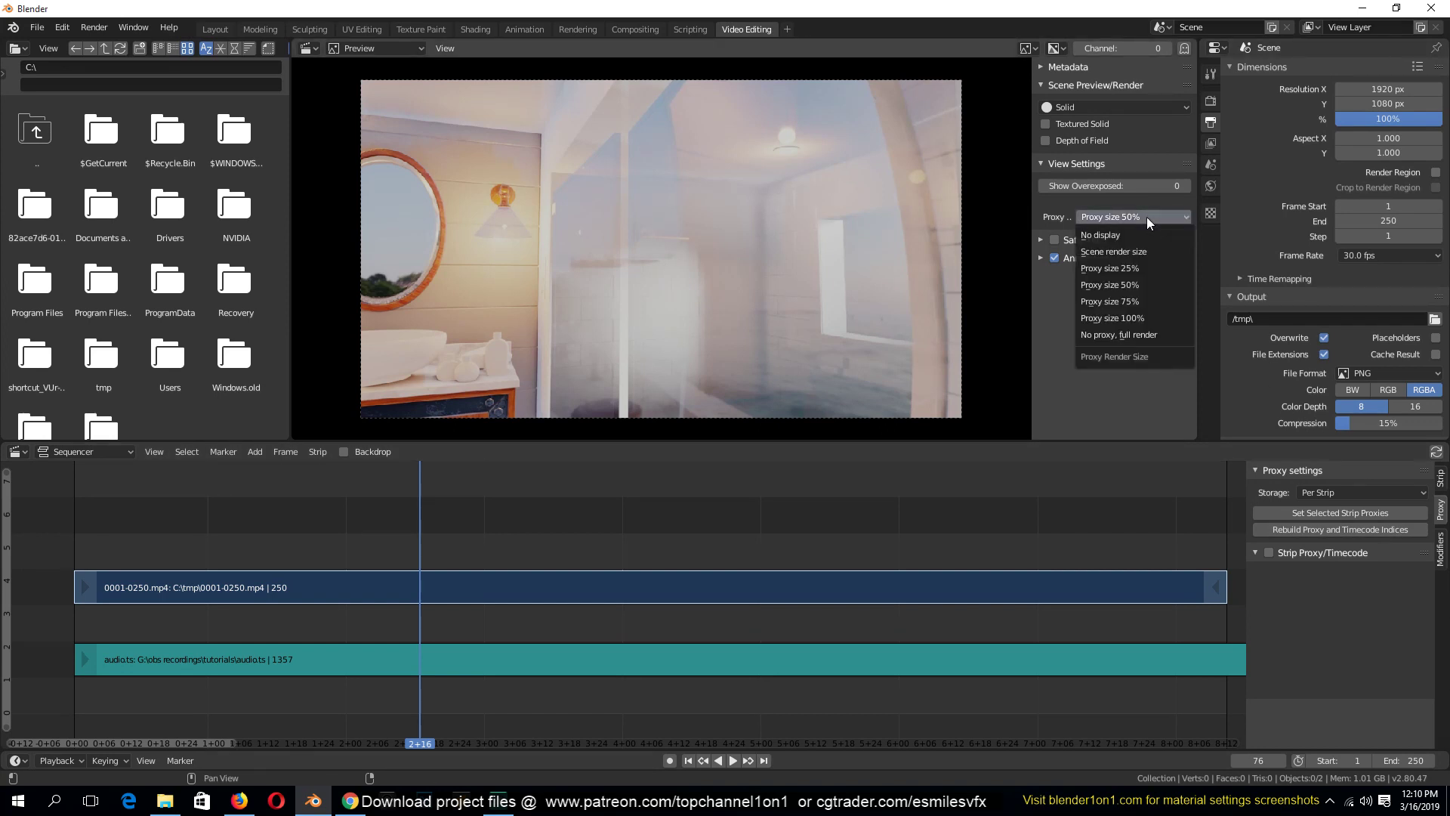
pyautogui.click(1143, 335)
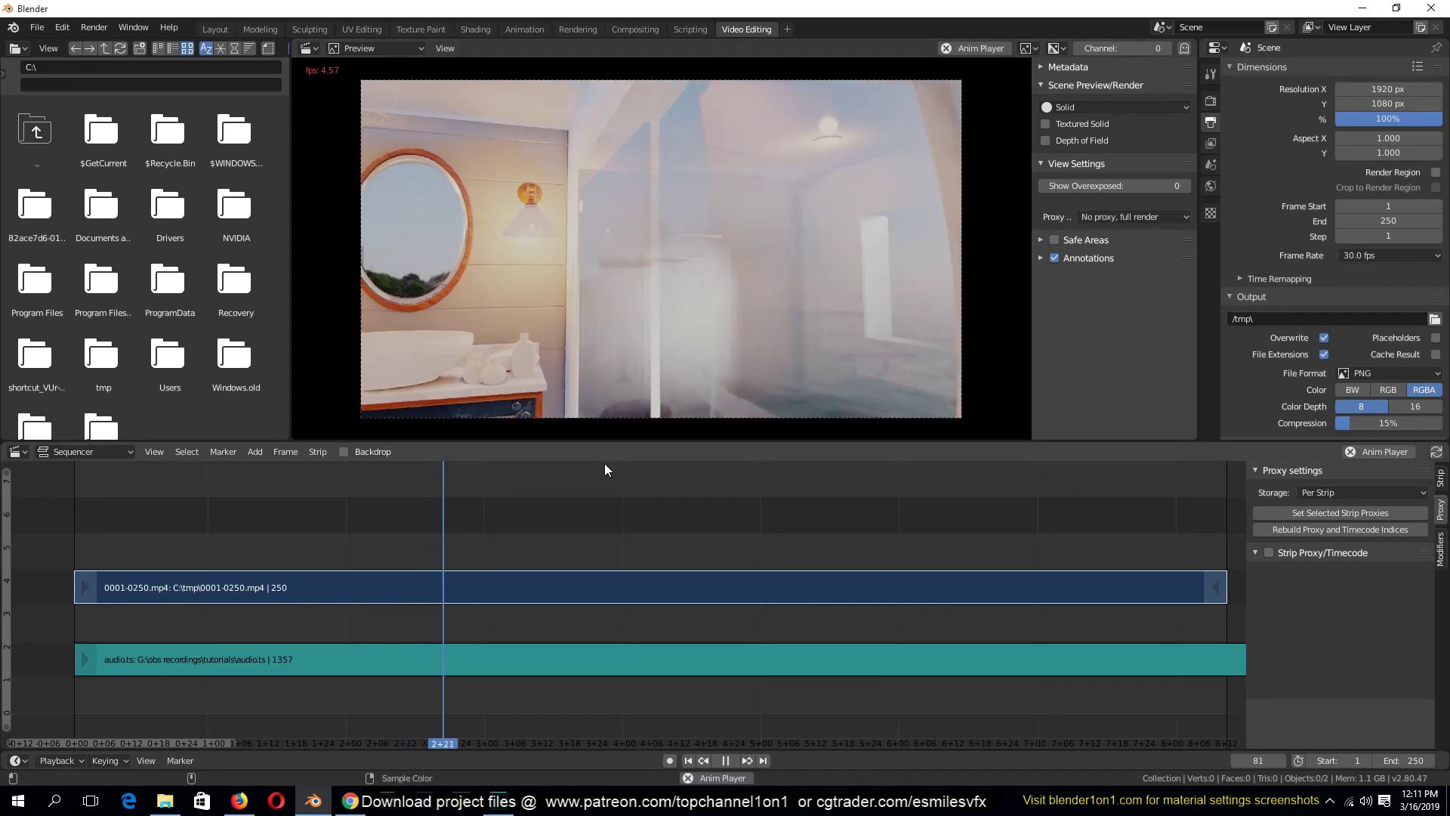
pyautogui.click(1170, 217)
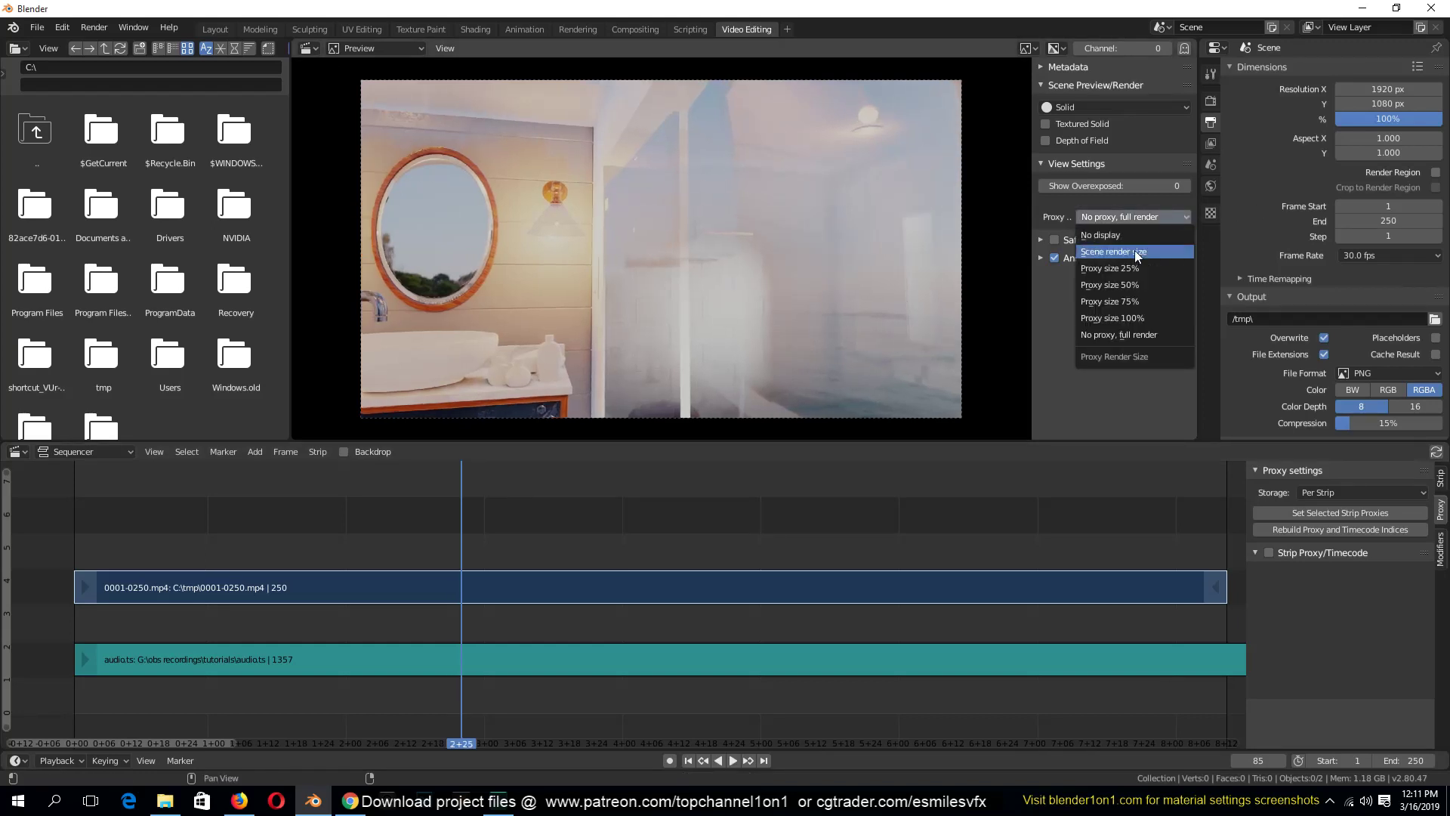
# Step: Mute the audio.ts sound strip in its strip properties and play a few frames from frame 73
pyautogui.click(459, 665)
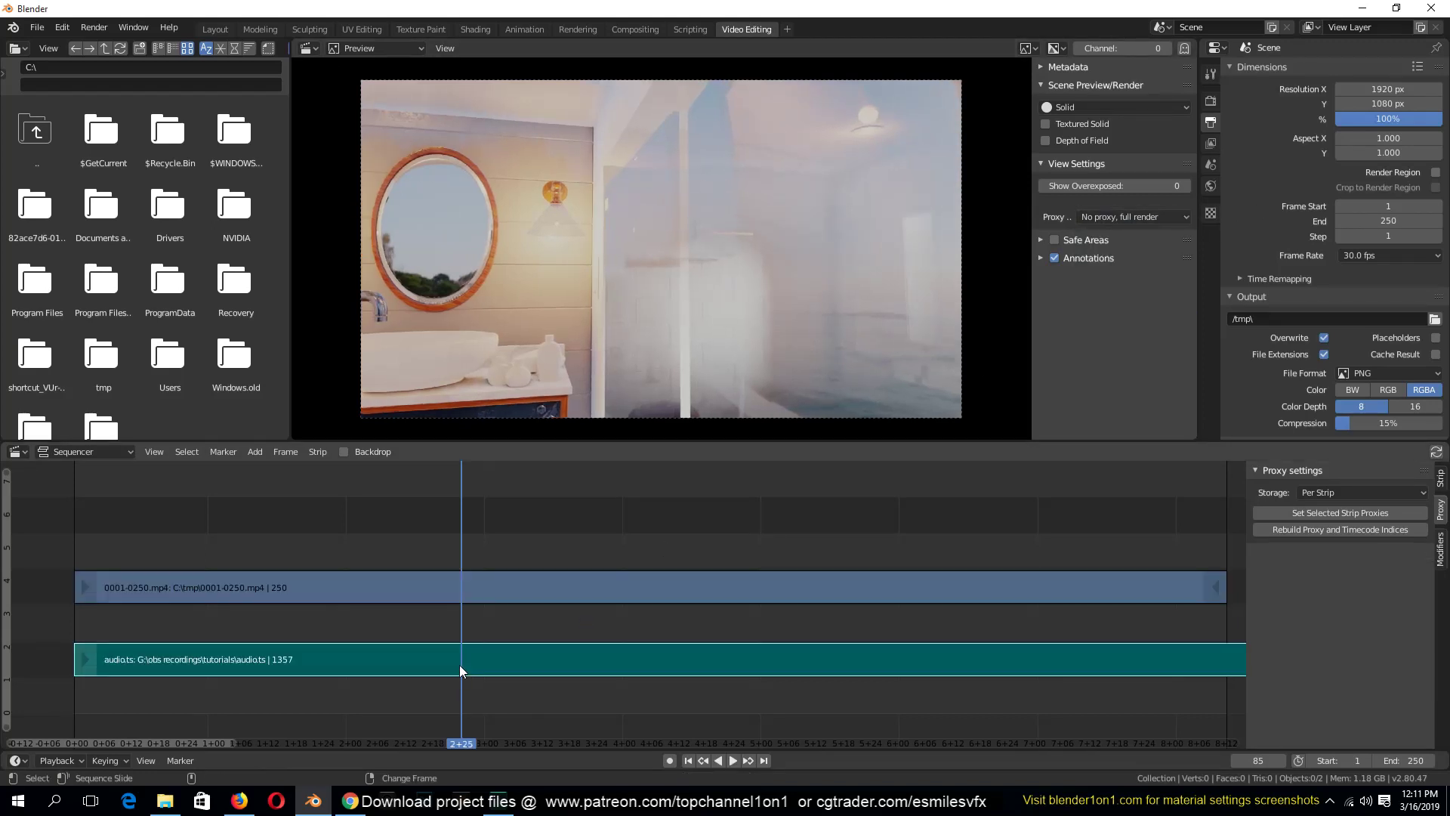
pyautogui.rightClick(407, 660)
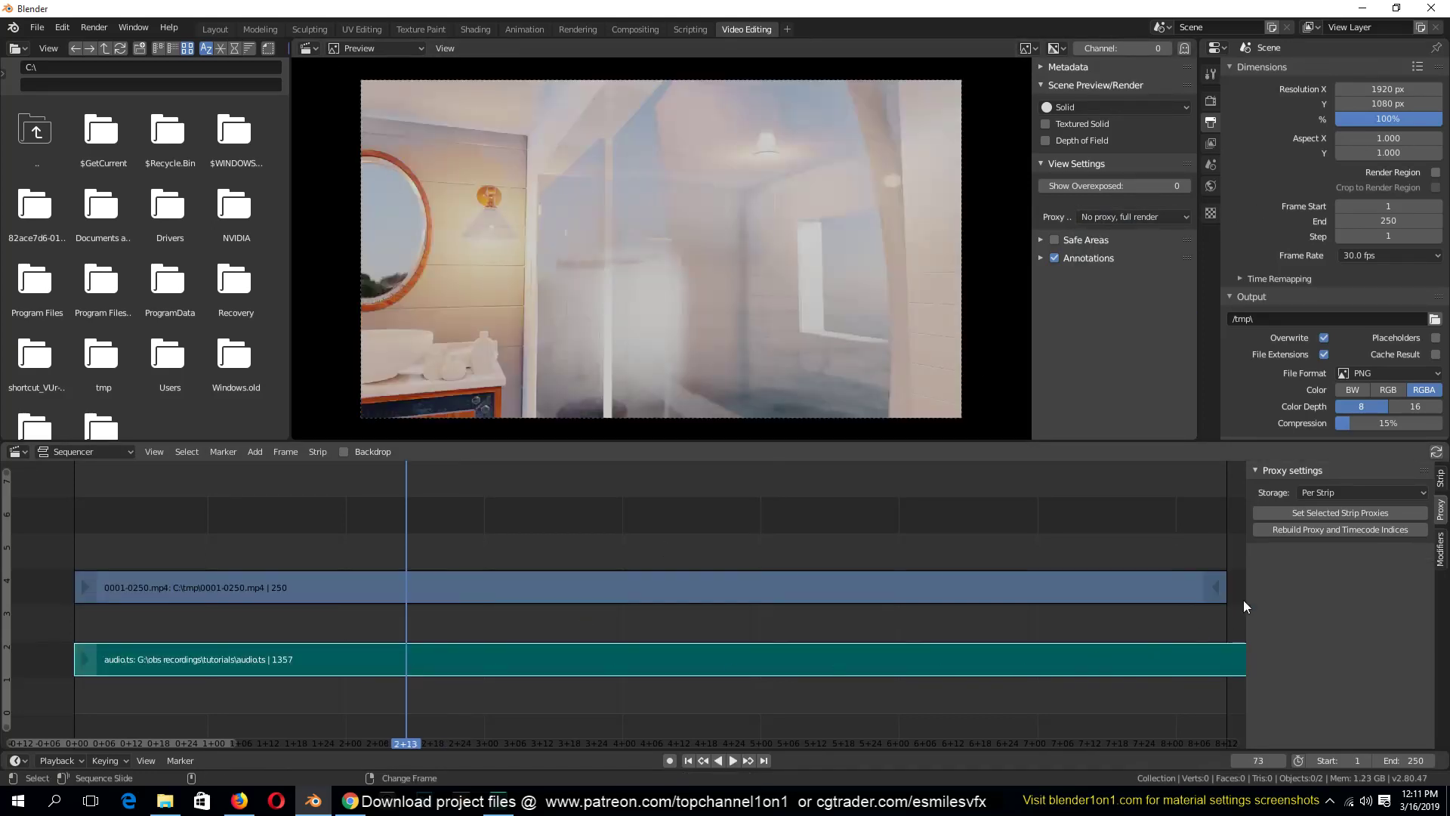
pyautogui.click(1440, 478)
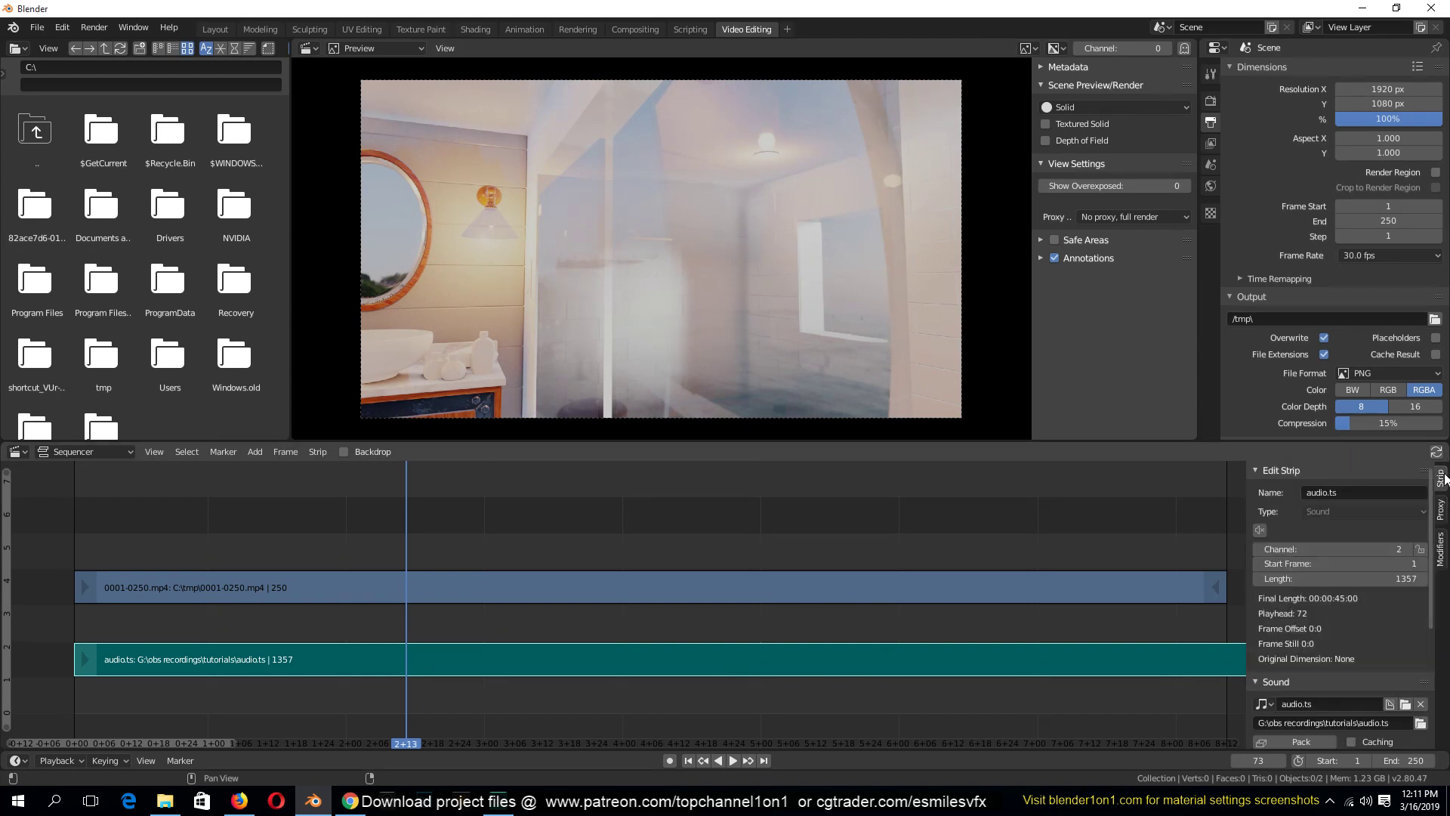
pyautogui.click(1266, 528)
pyautogui.press('space')
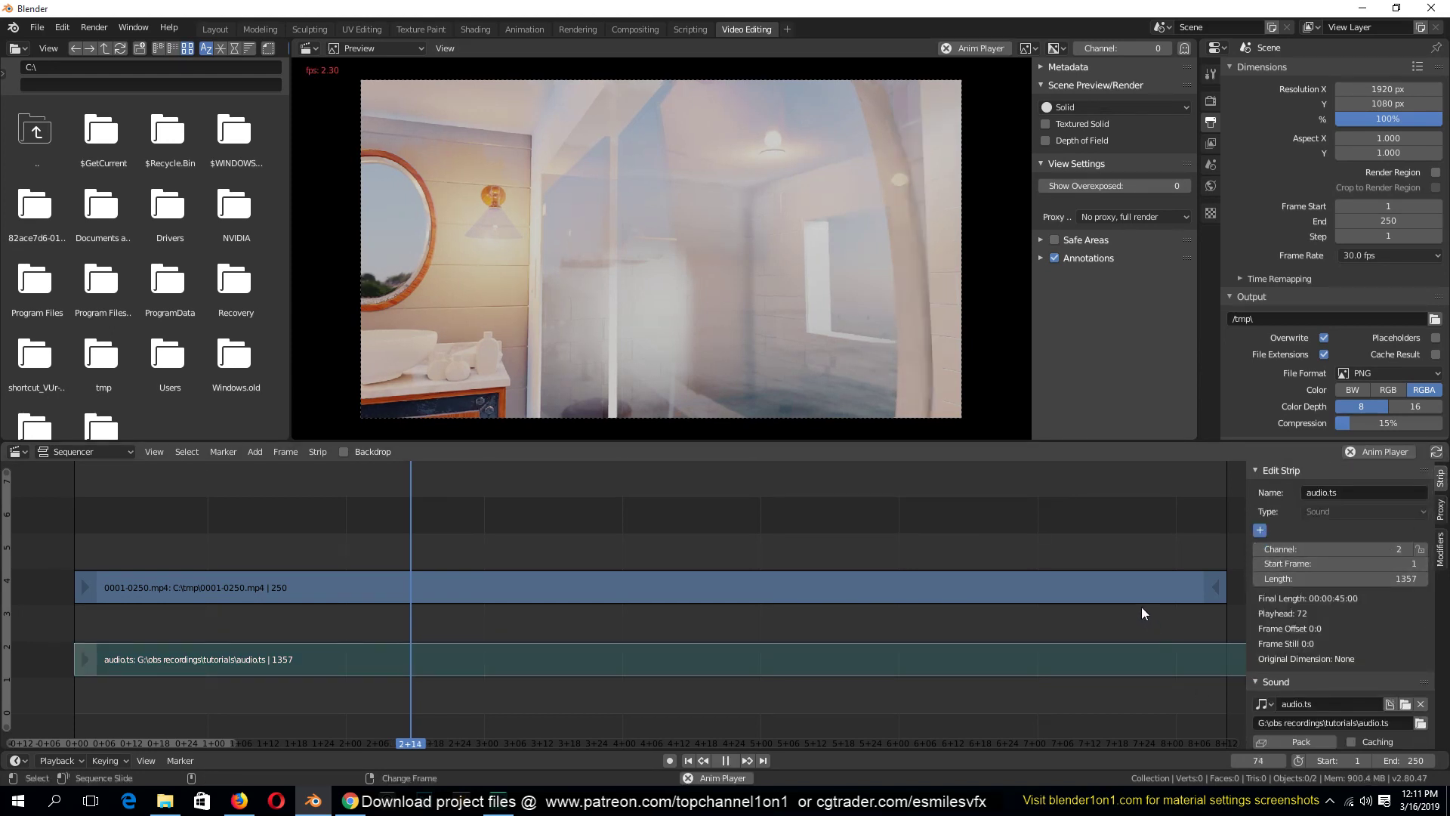
pyautogui.press('space')
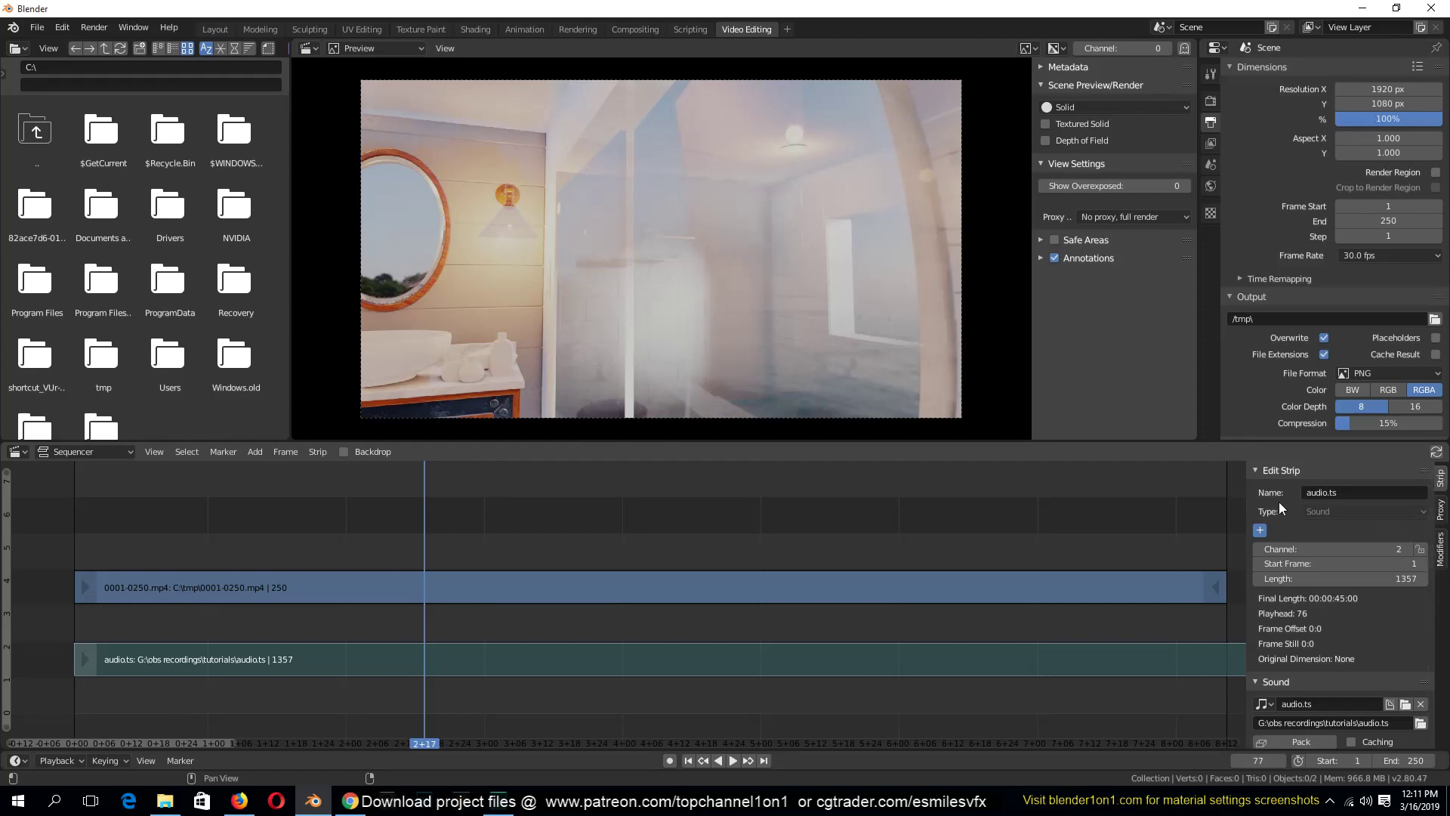
pyautogui.press('n')
pyautogui.press('n')
pyautogui.press('n')
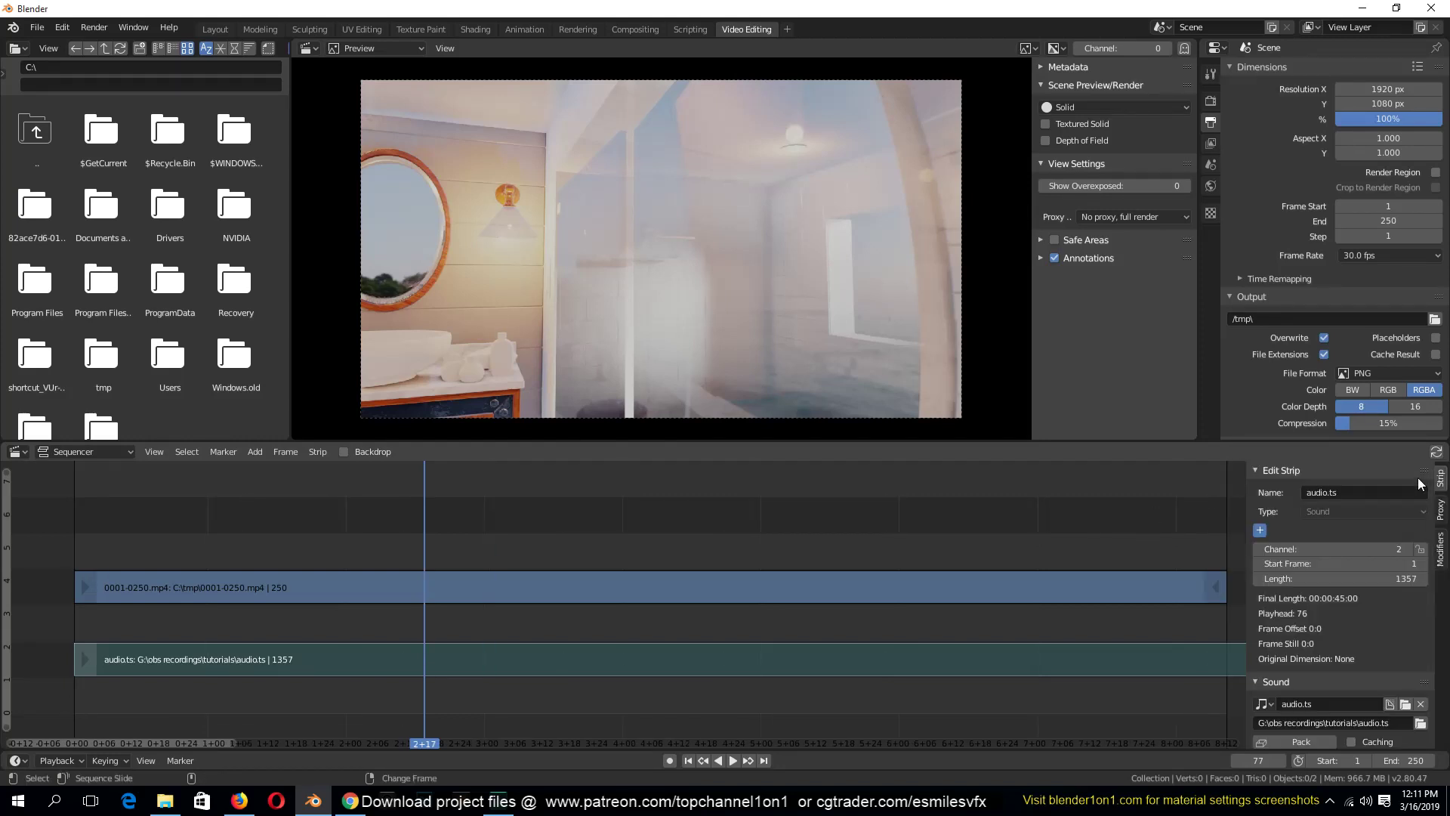
pyautogui.press('n')
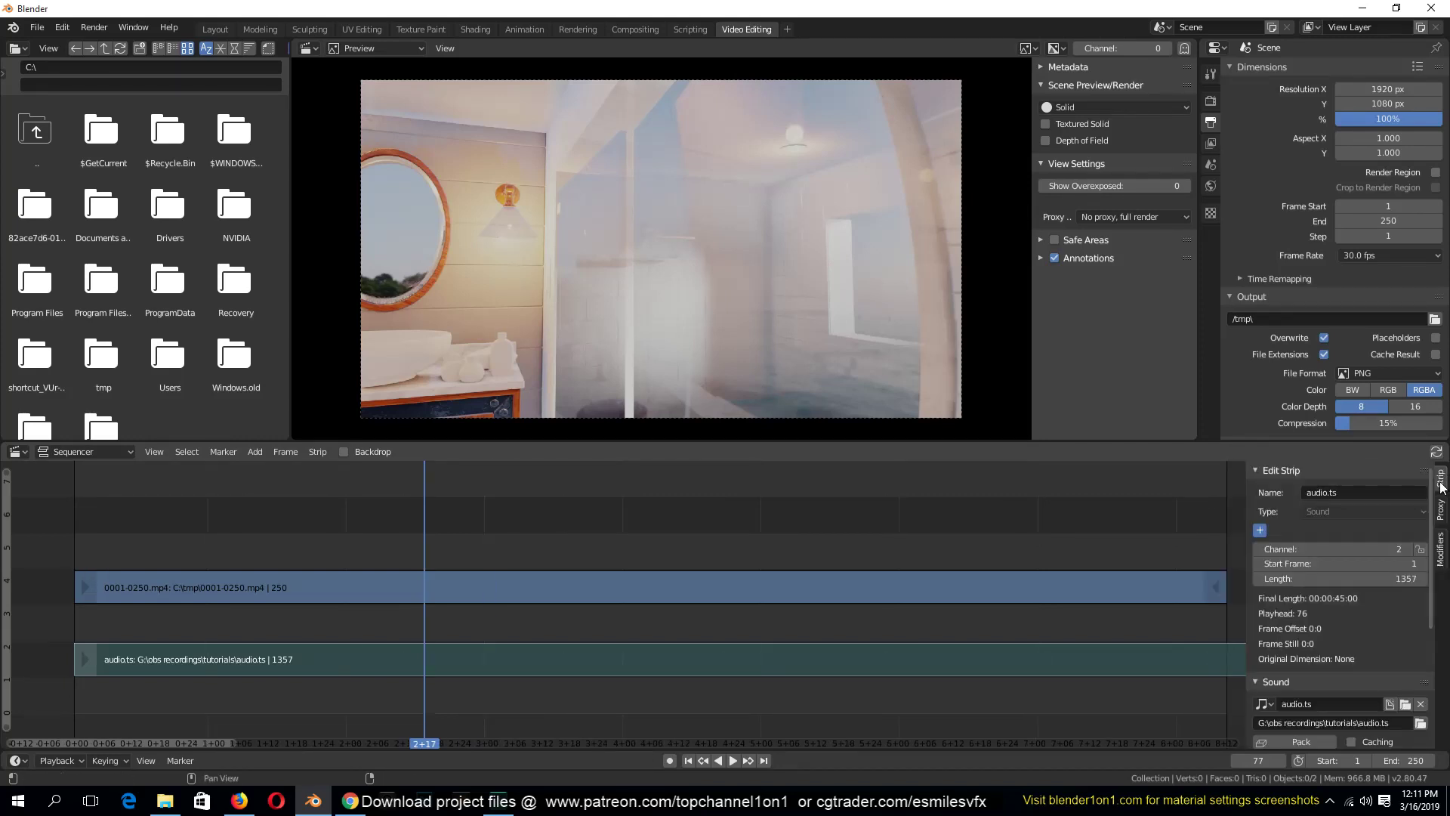
# Step: Toggle the audio.ts strip's mute and play a few frames with the sound muted and unmuted
pyautogui.click(1260, 531)
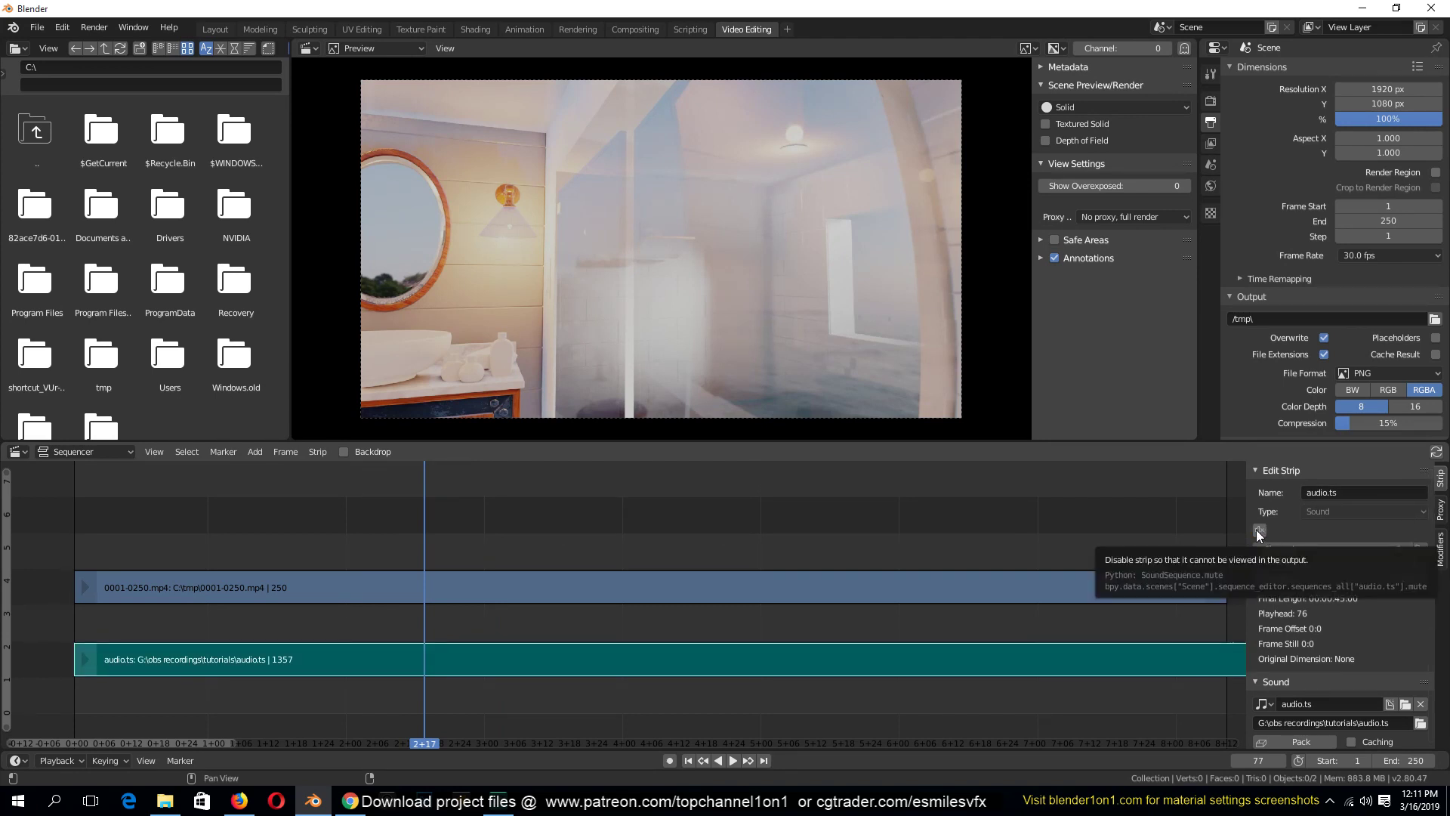
pyautogui.click(1258, 529)
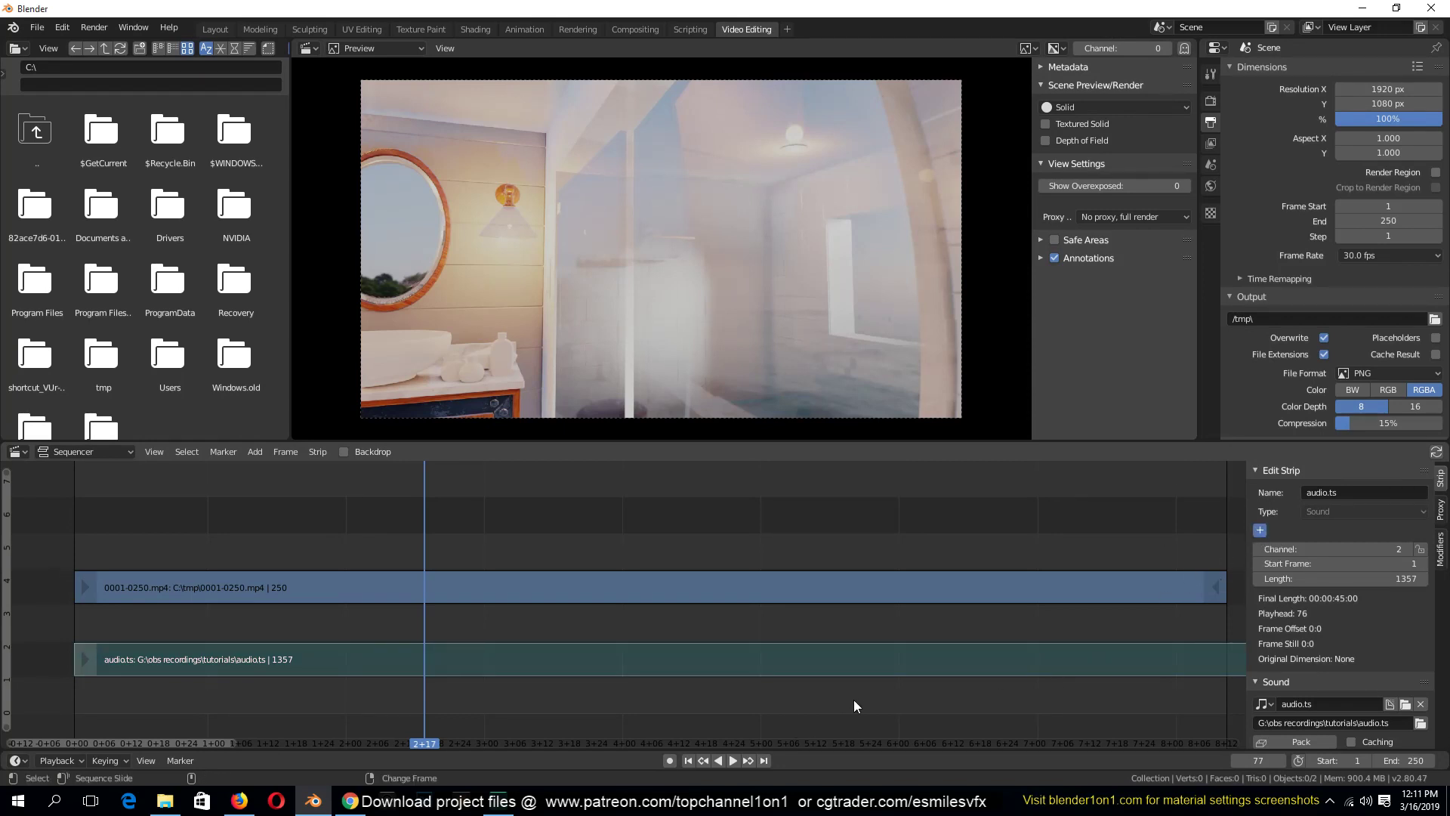
pyautogui.press('space')
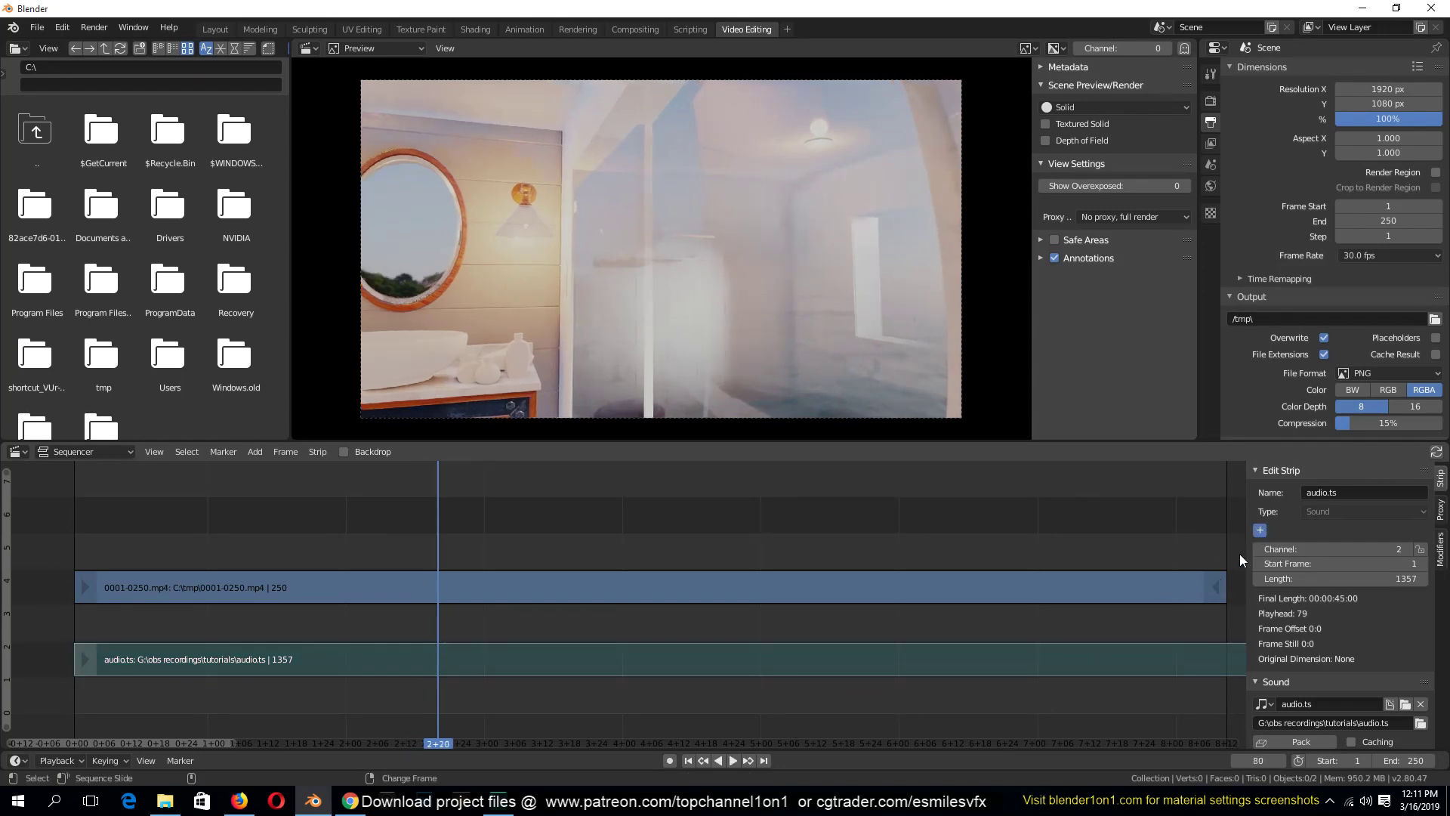
pyautogui.click(1259, 530)
pyautogui.press('space')
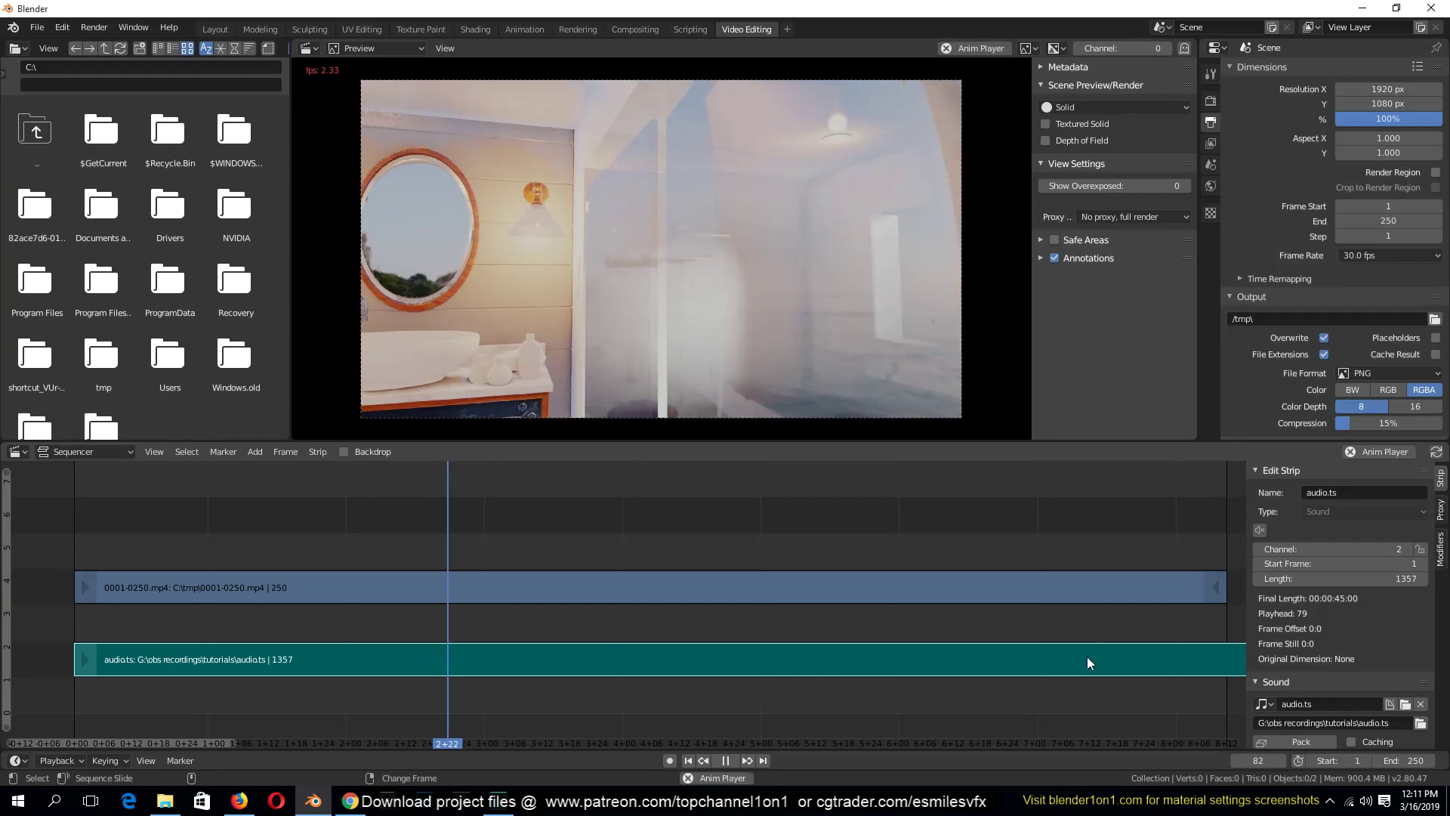
pyautogui.press('space')
# Step: Switch to Streamlabs OBS, raise the Desktop Audio level slightly, and move its window out of the way
pyautogui.click(499, 801)
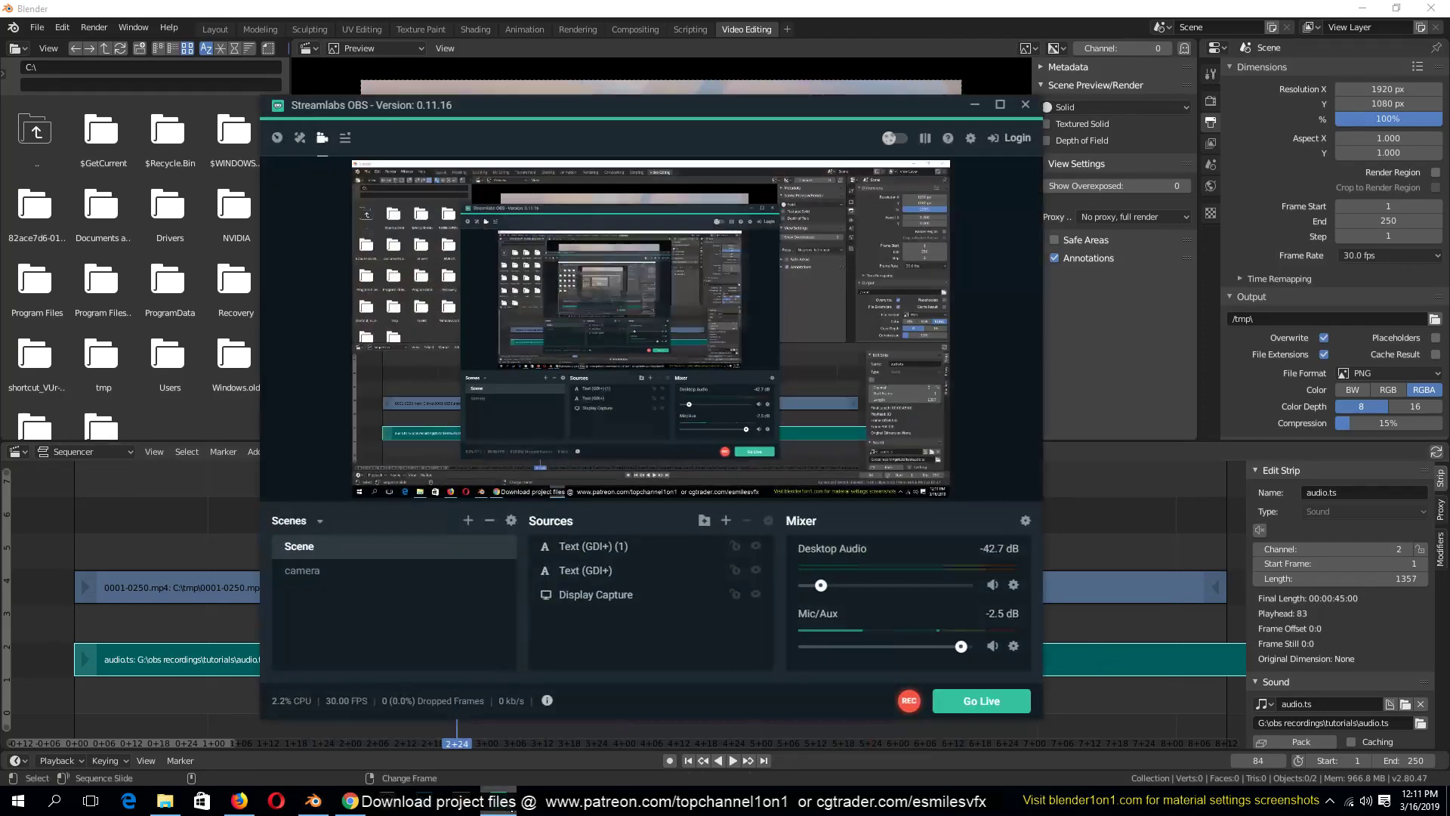
pyautogui.moveTo(822, 588); pyautogui.dragTo(833, 587)
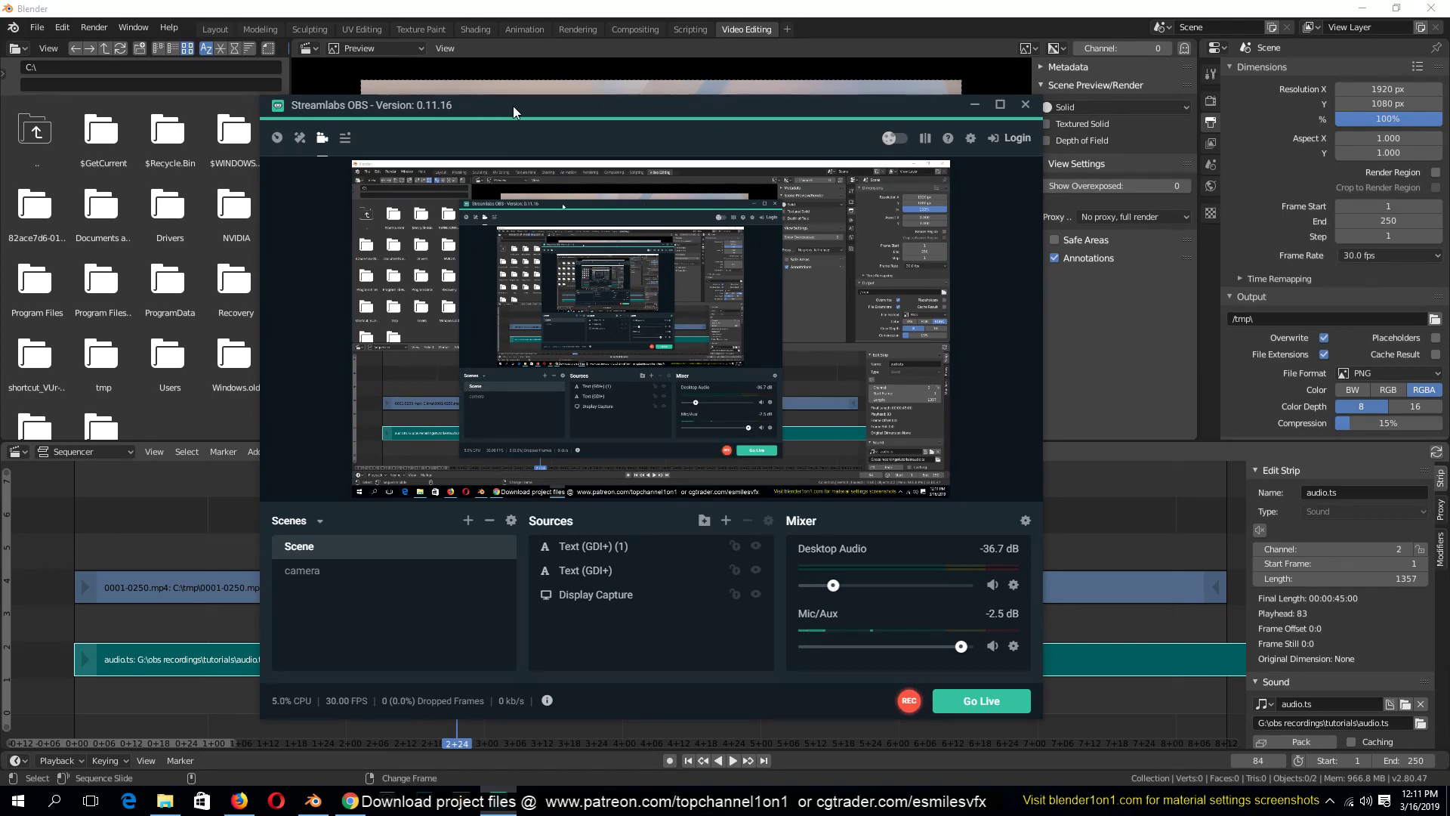
pyautogui.moveTo(513, 105); pyautogui.dragTo(1449, 31)
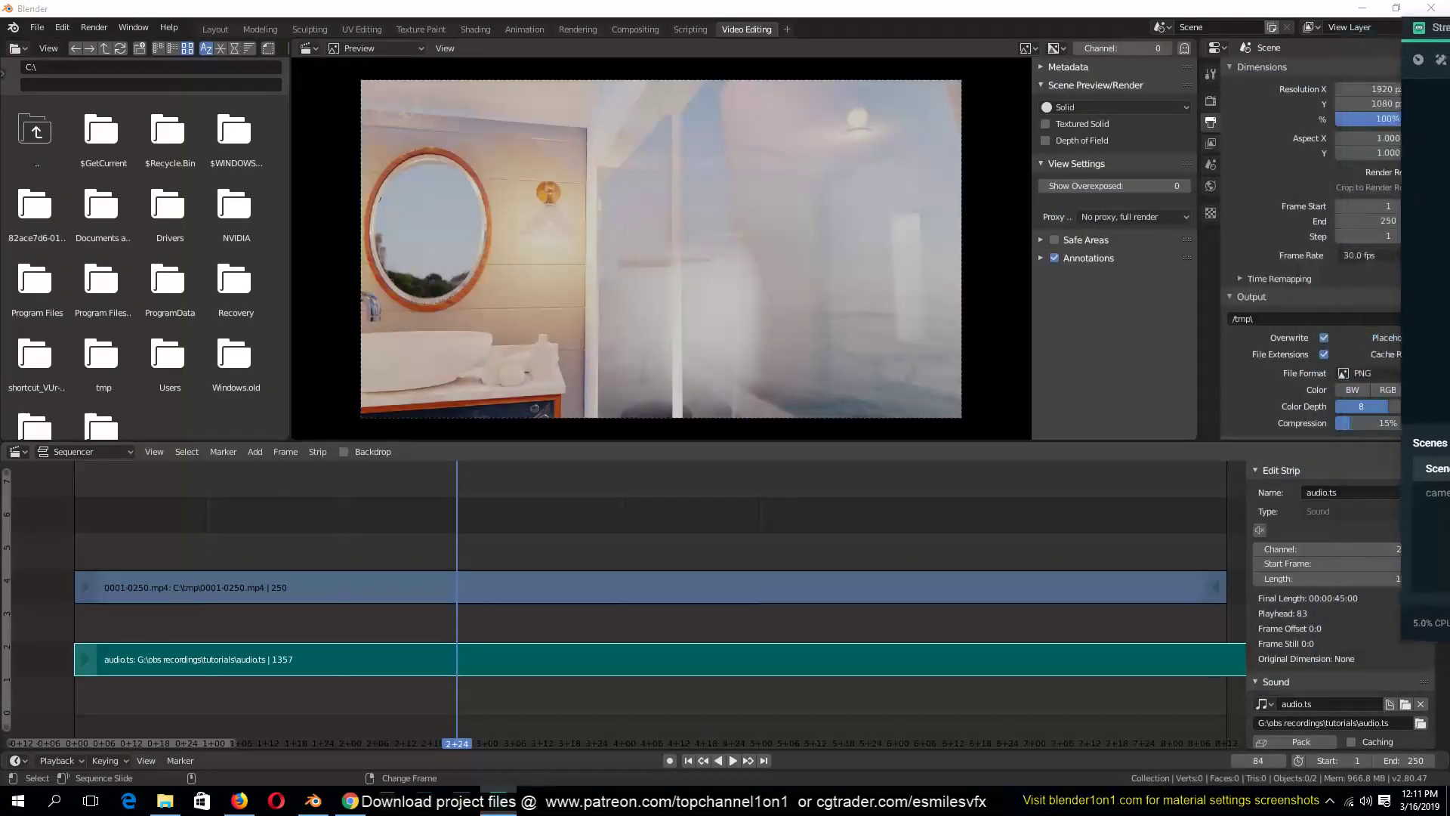
# Step: Return to Blender's sequencer and mute the audio.ts sound strip
pyautogui.click(858, 550)
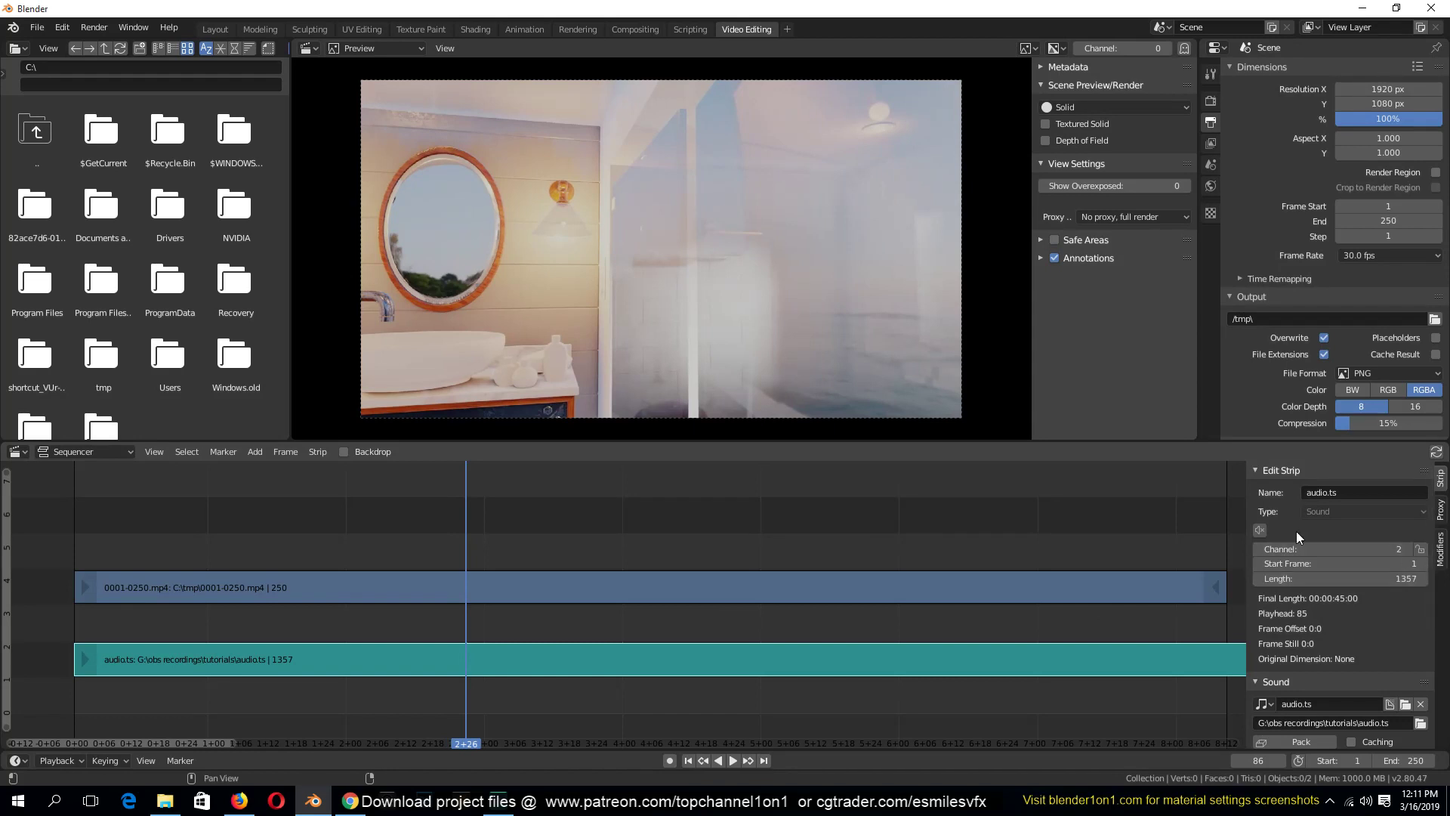
pyautogui.click(1260, 529)
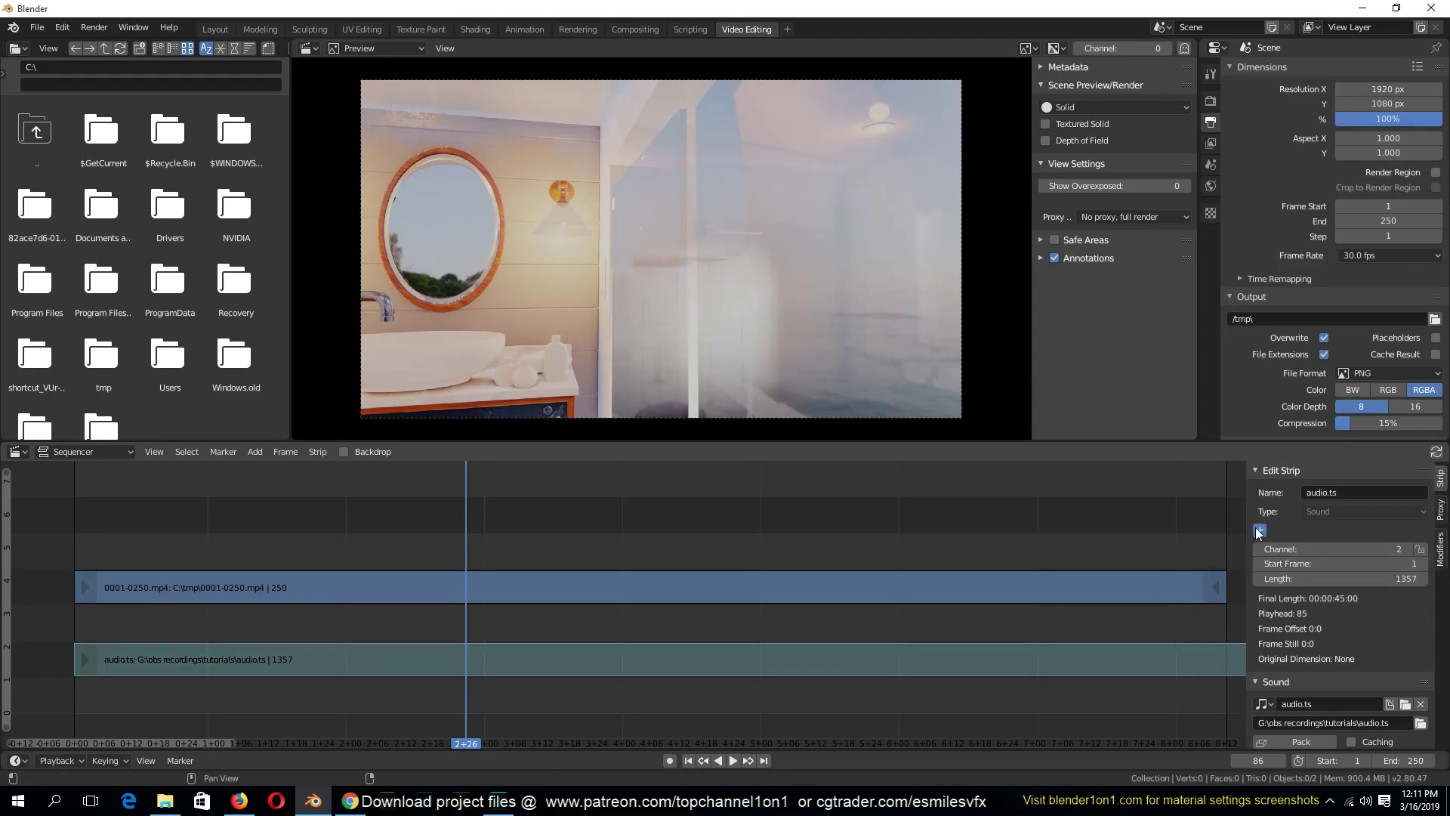
# Step: Set the preview's proxy render size to 25% and play the 0001-0250.mp4 strip, replaying it from near the start
pyautogui.click(735, 588)
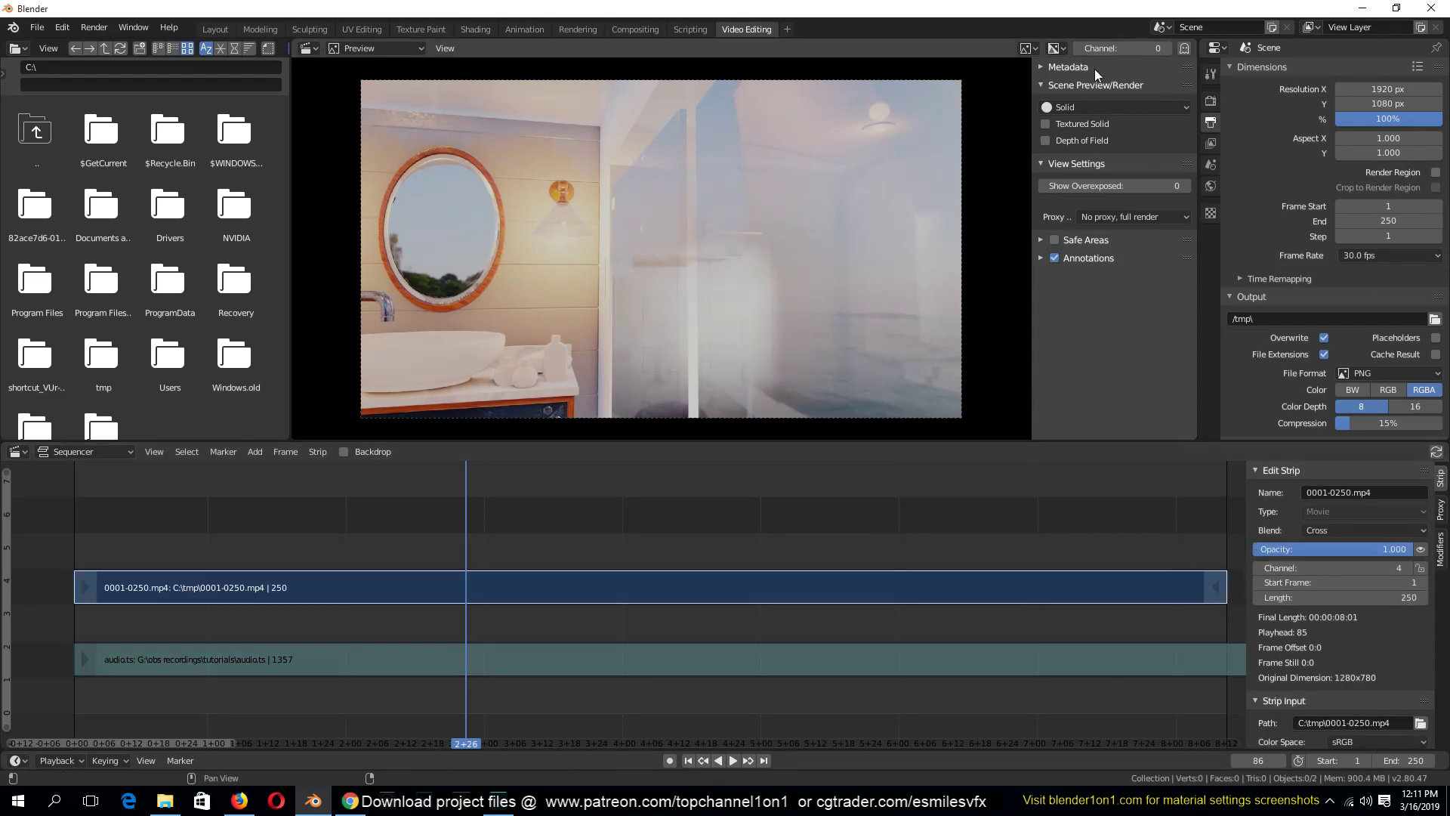
pyautogui.click(1124, 209)
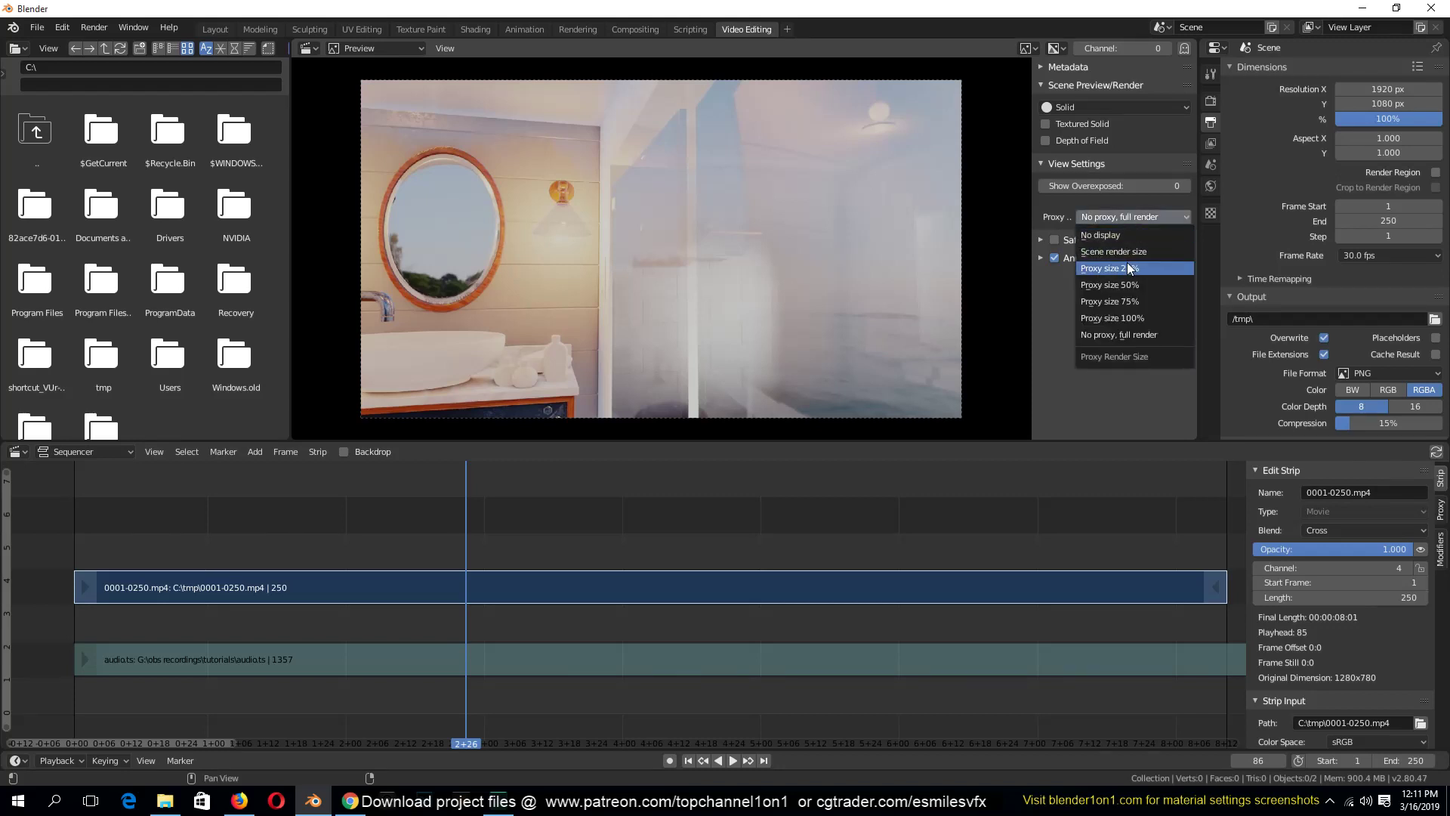
pyautogui.click(1128, 261)
pyautogui.press('space')
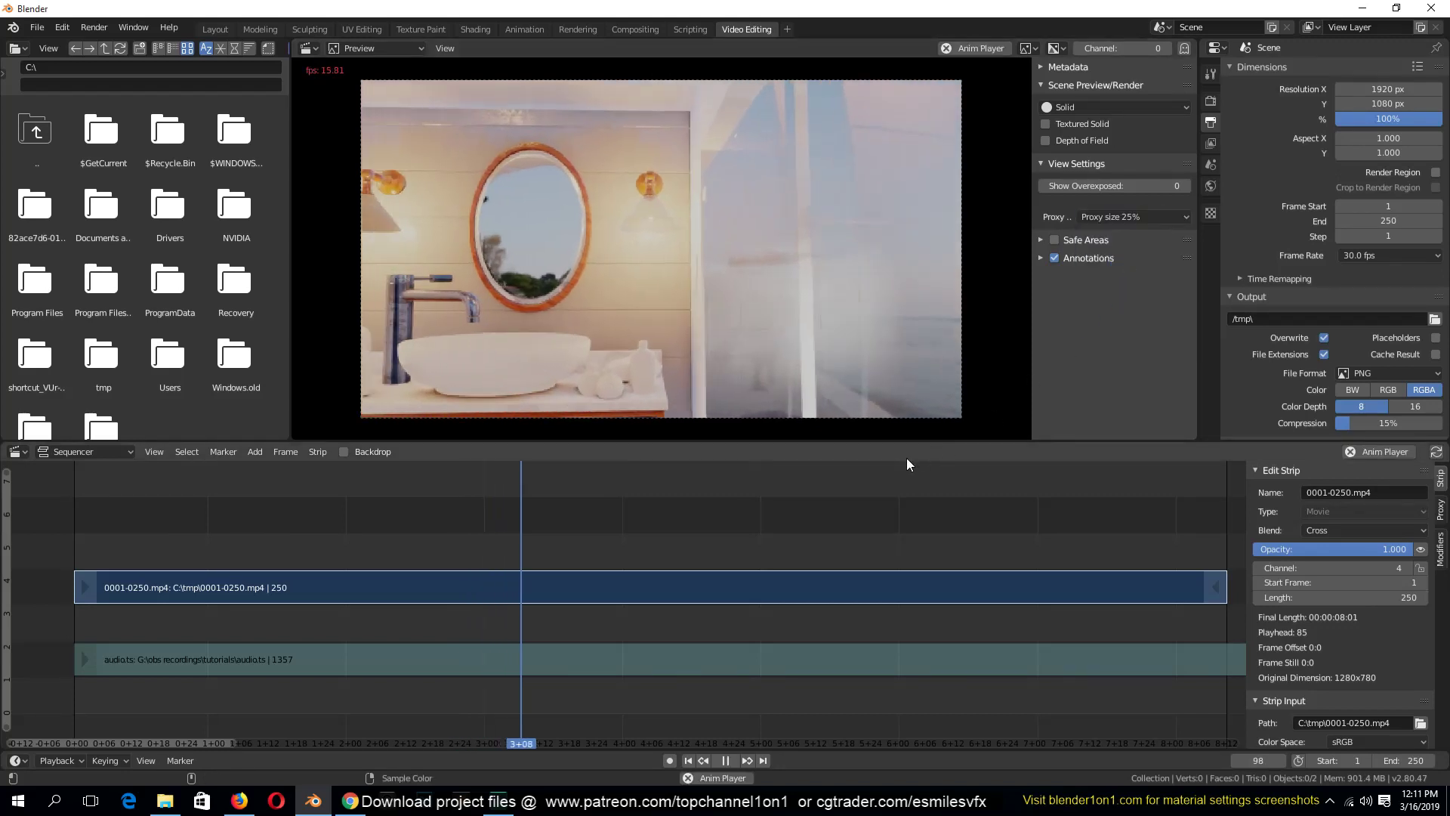
pyautogui.press('space')
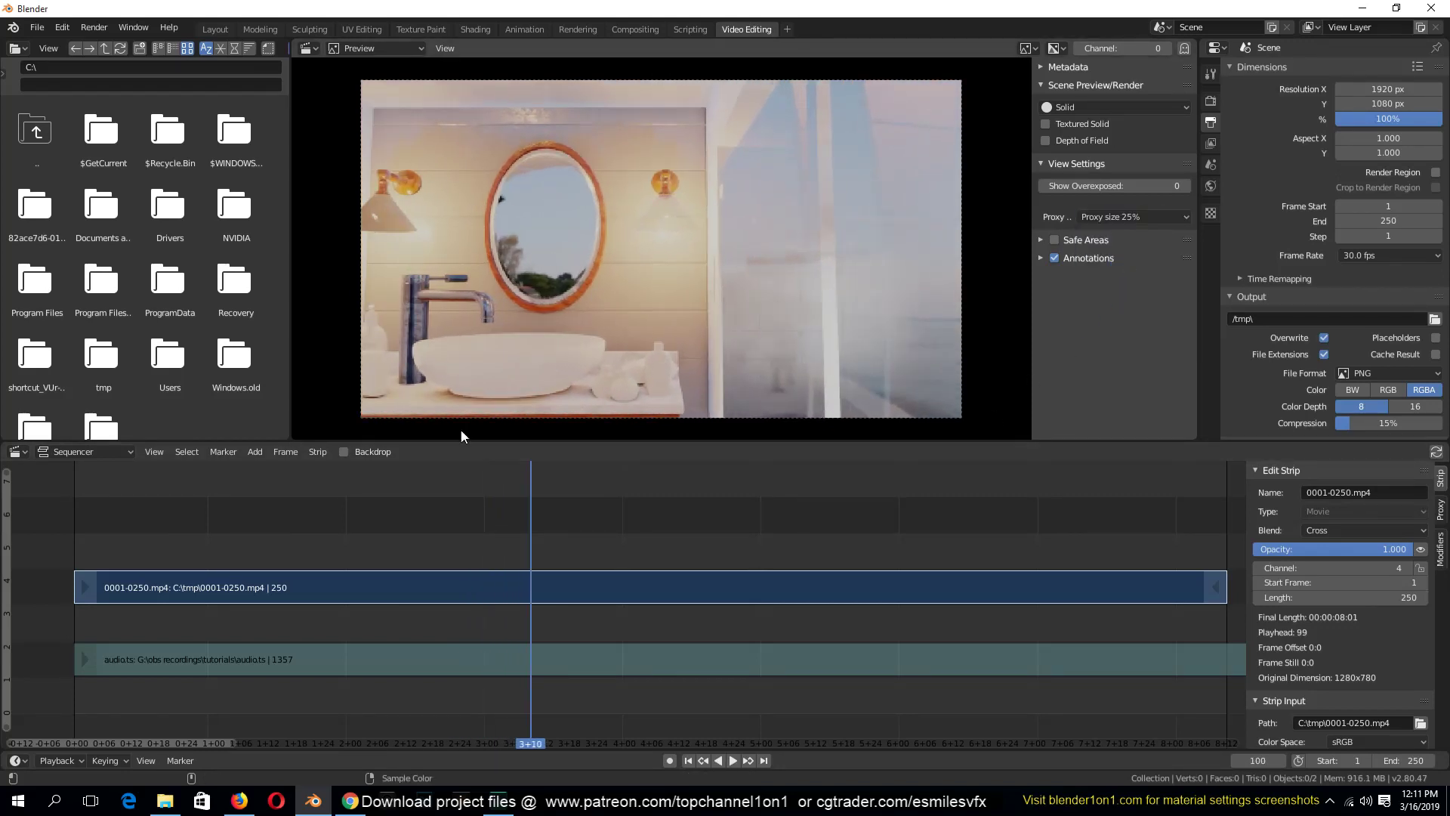
pyautogui.click(162, 480)
pyautogui.press('space')
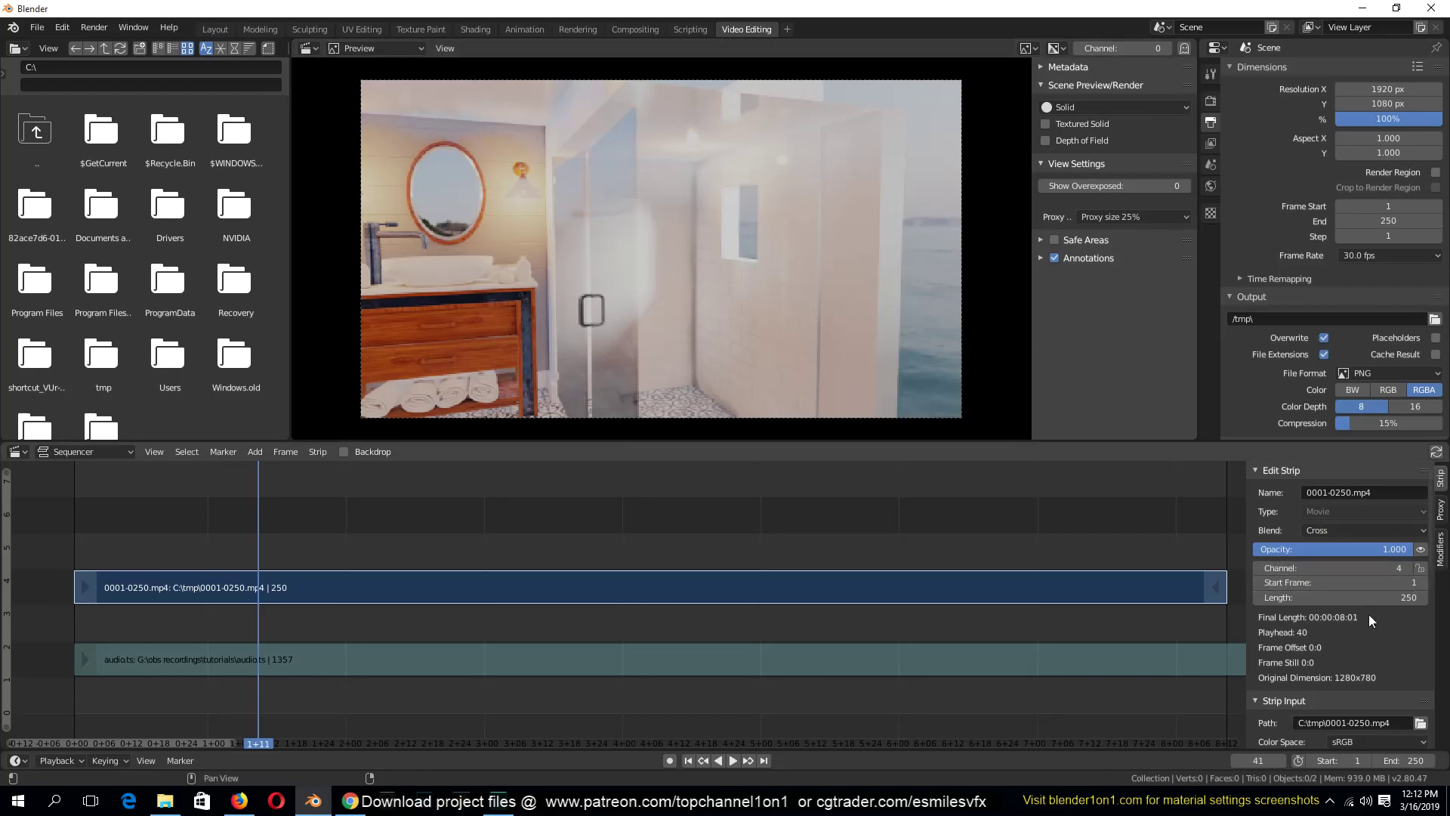
# Step: Enable Strip Proxy/Timecode at 25% for the selected movie strip and rebuild its proxy and timecode indices
pyautogui.click(1440, 510)
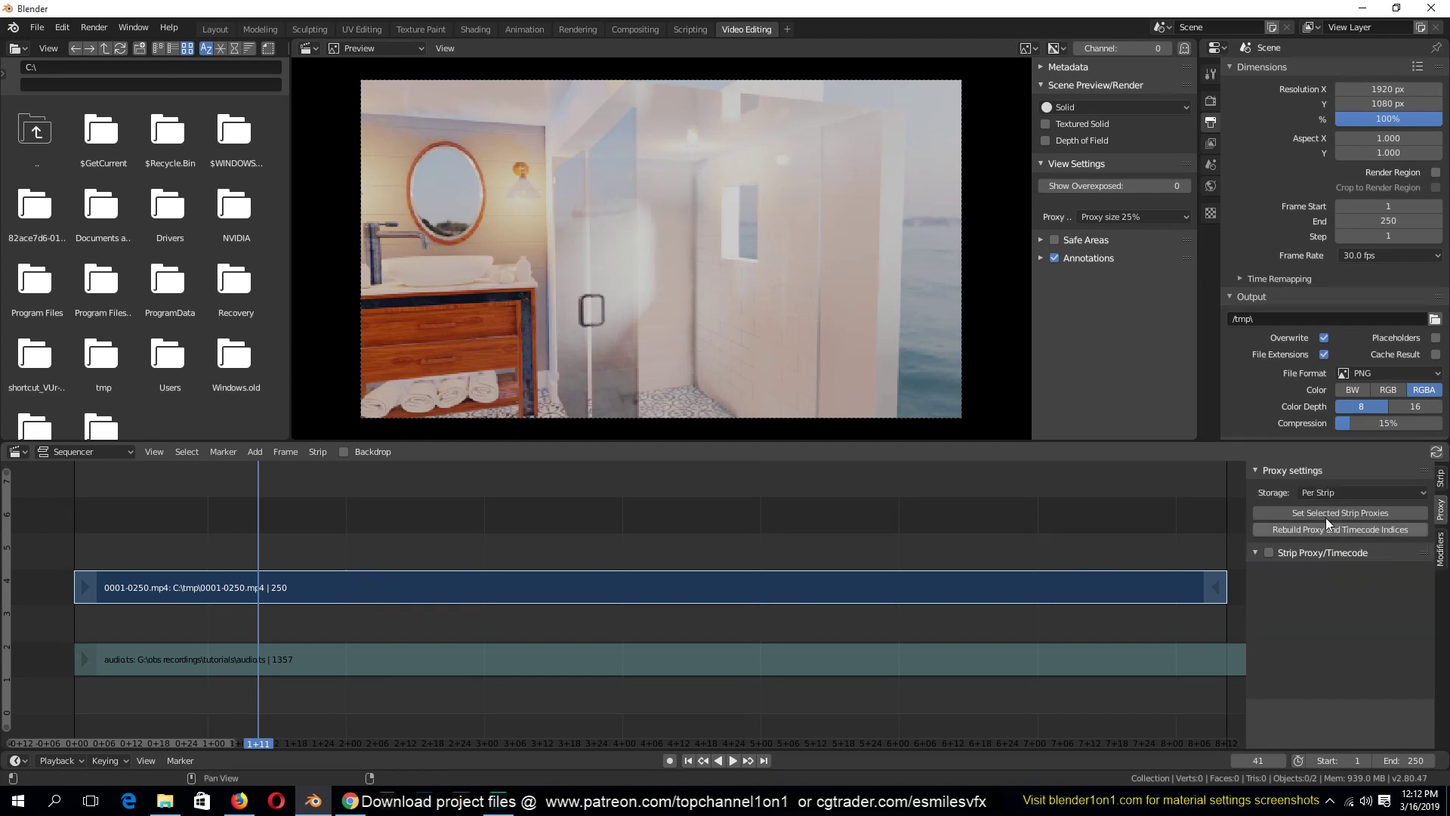
pyautogui.click(1352, 512)
pyautogui.click(1267, 553)
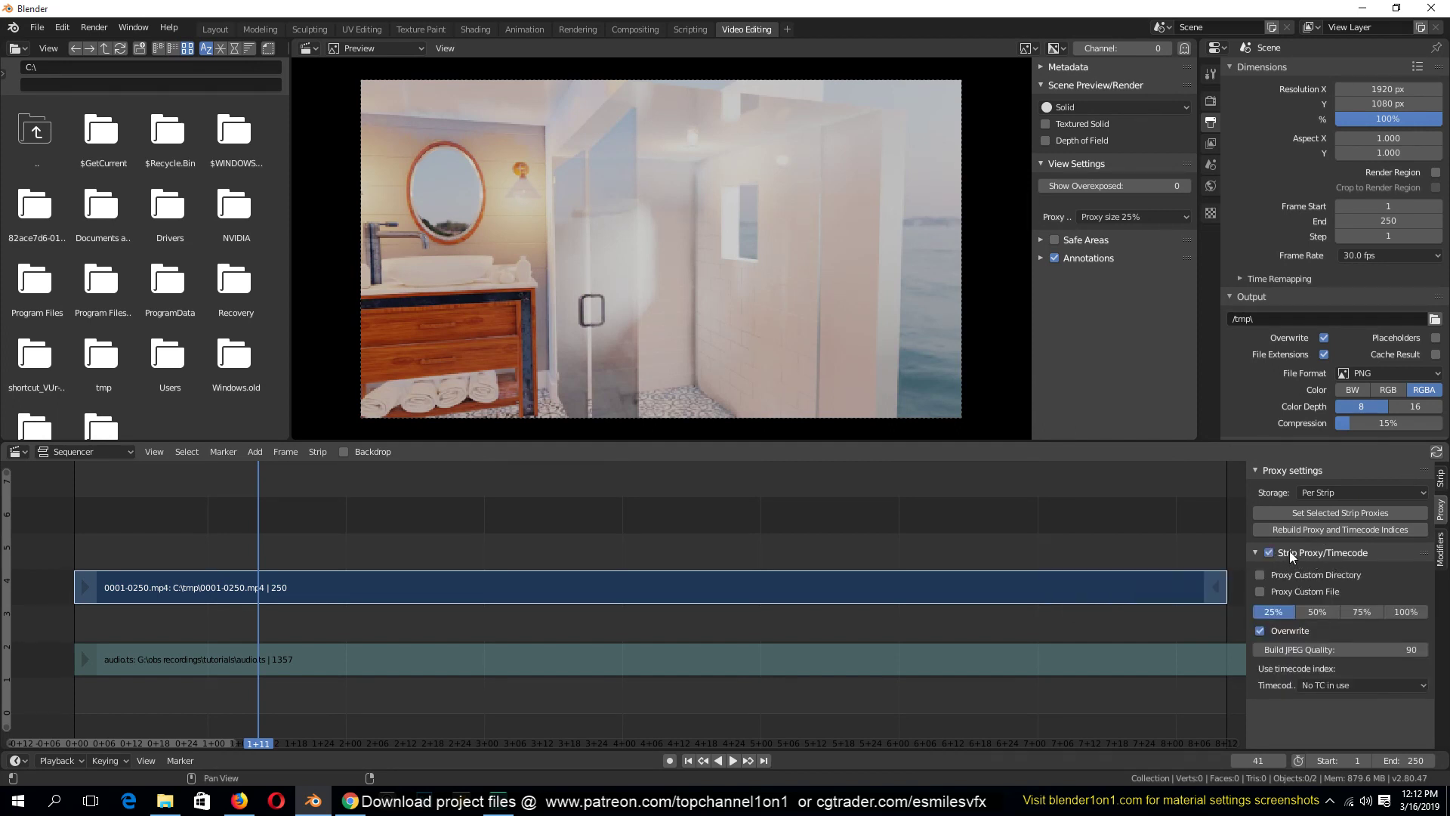
pyautogui.click(1361, 527)
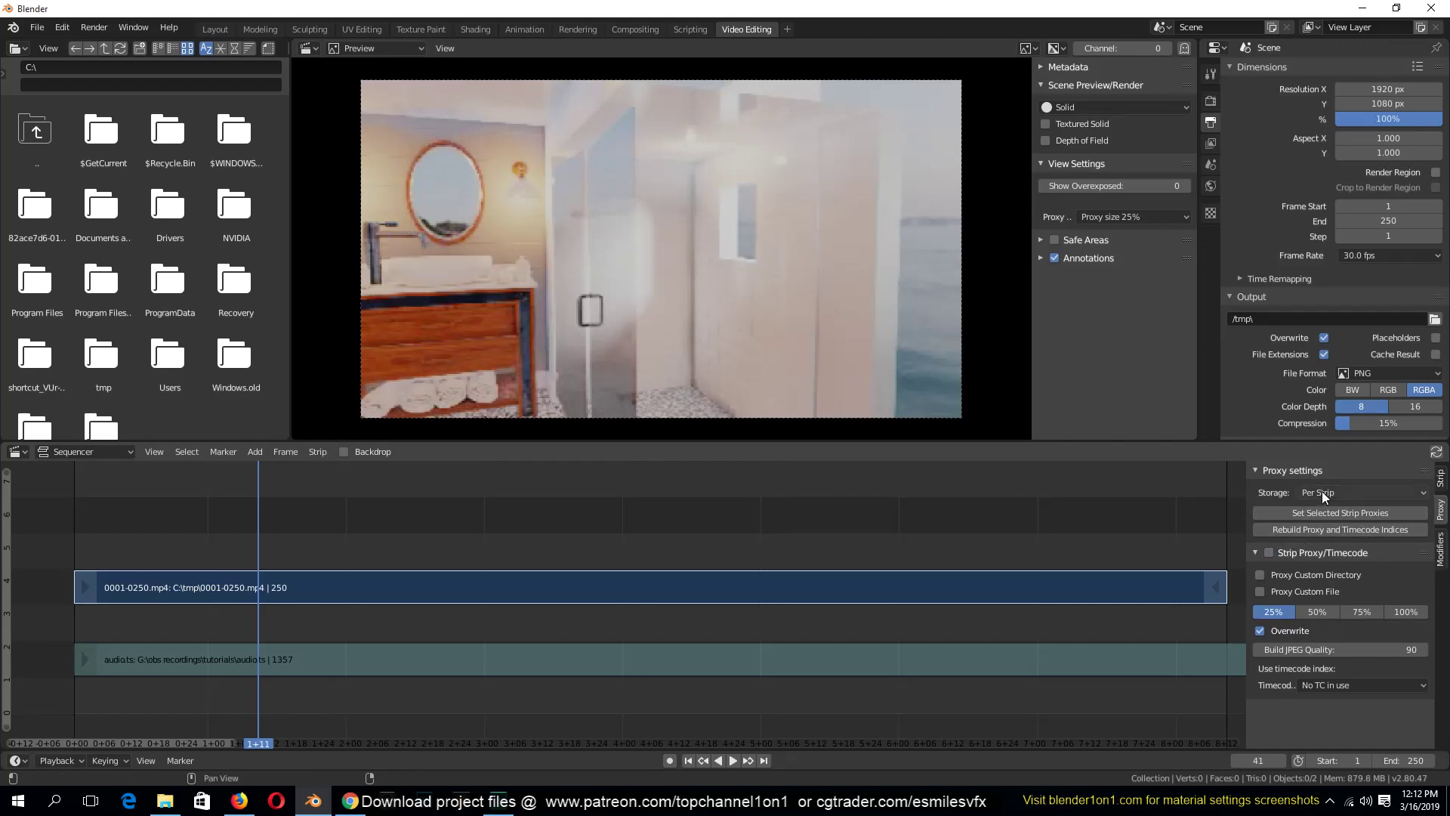
pyautogui.click(1269, 555)
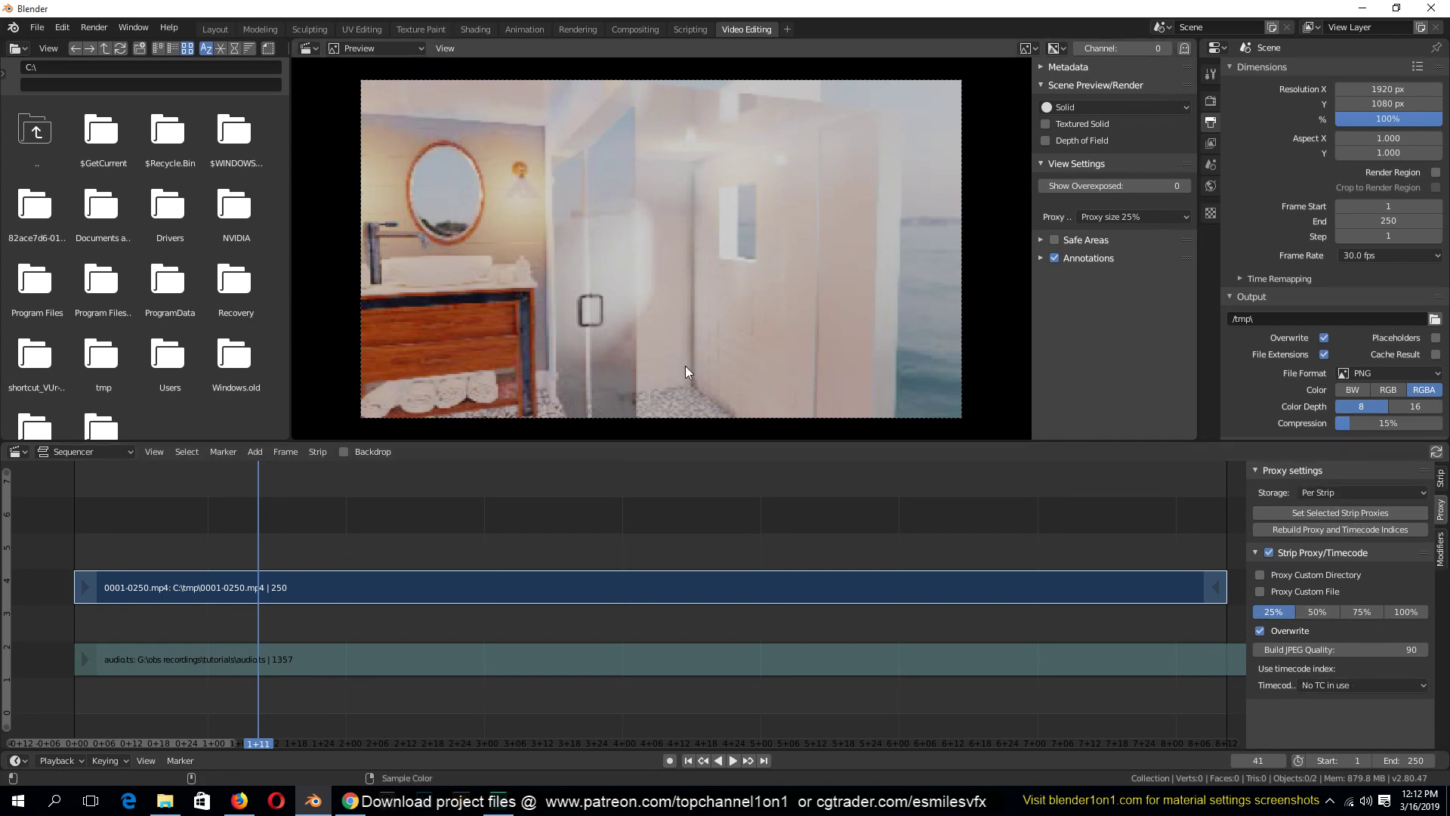
# Step: Play the movie strip in short runs using the rebuilt proxy, keeping the preview at 25% proxy size
pyautogui.press('space')
pyautogui.press('space')
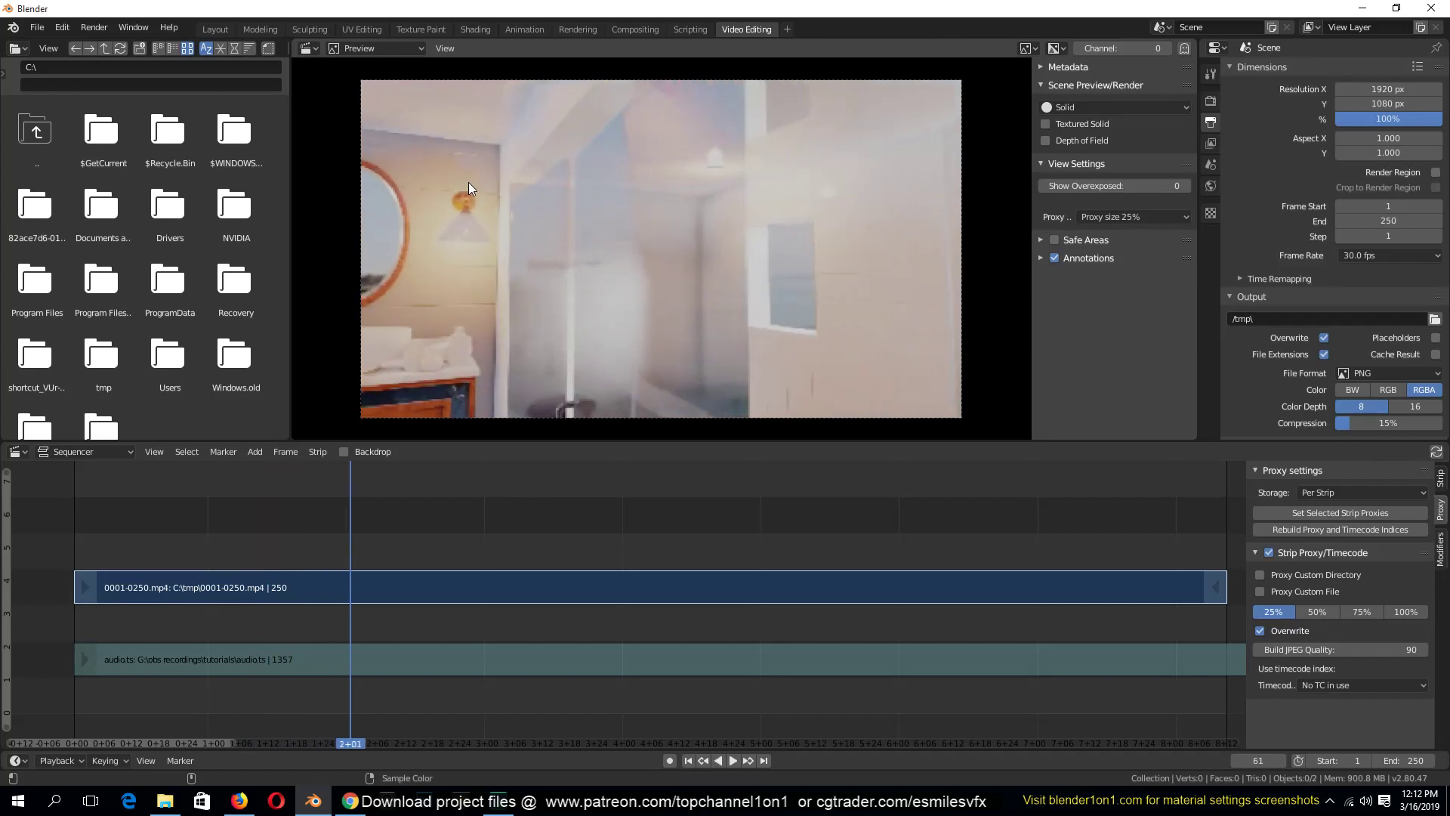
pyautogui.click(1134, 217)
pyautogui.press('space')
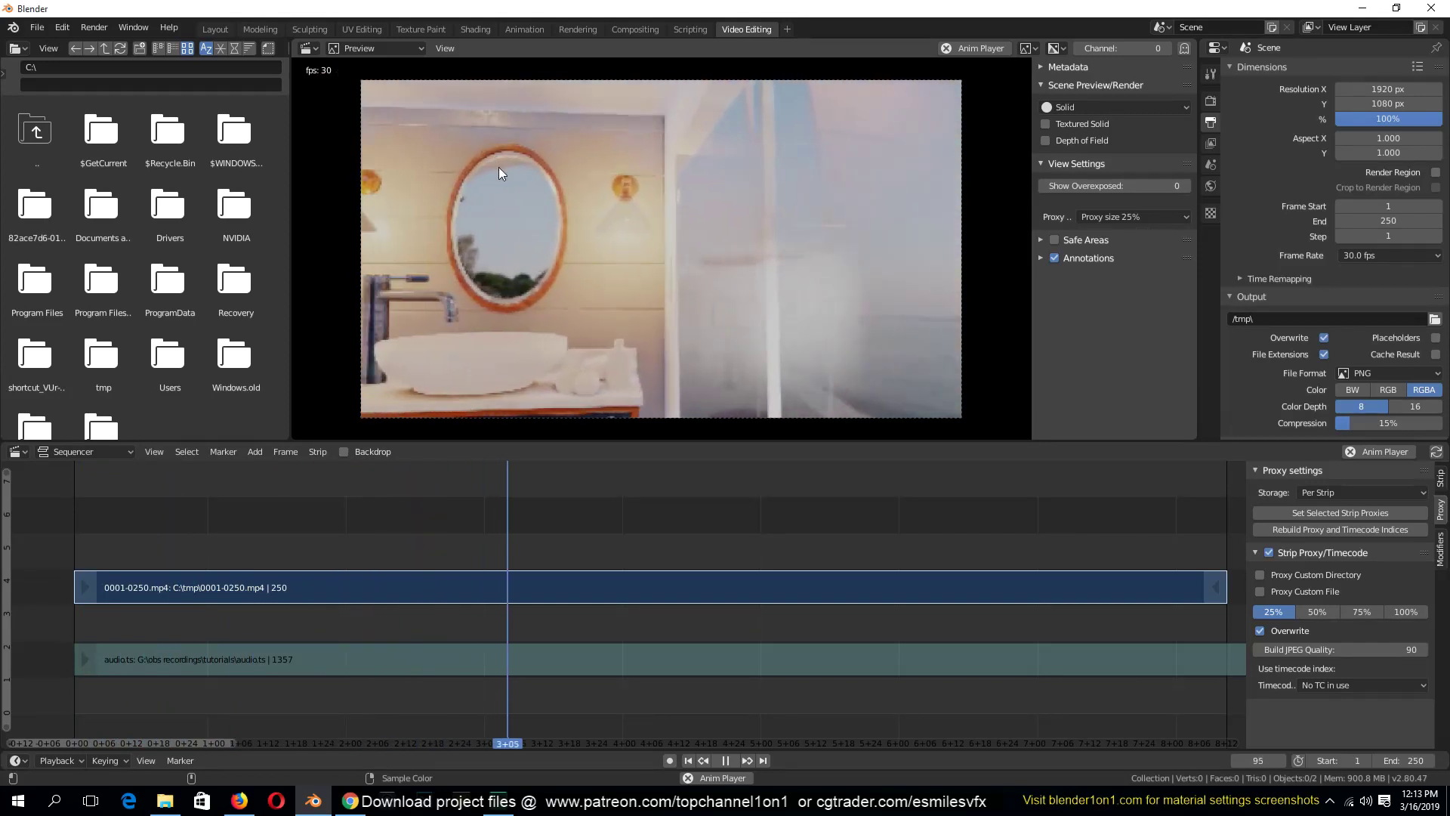
pyautogui.press('space')
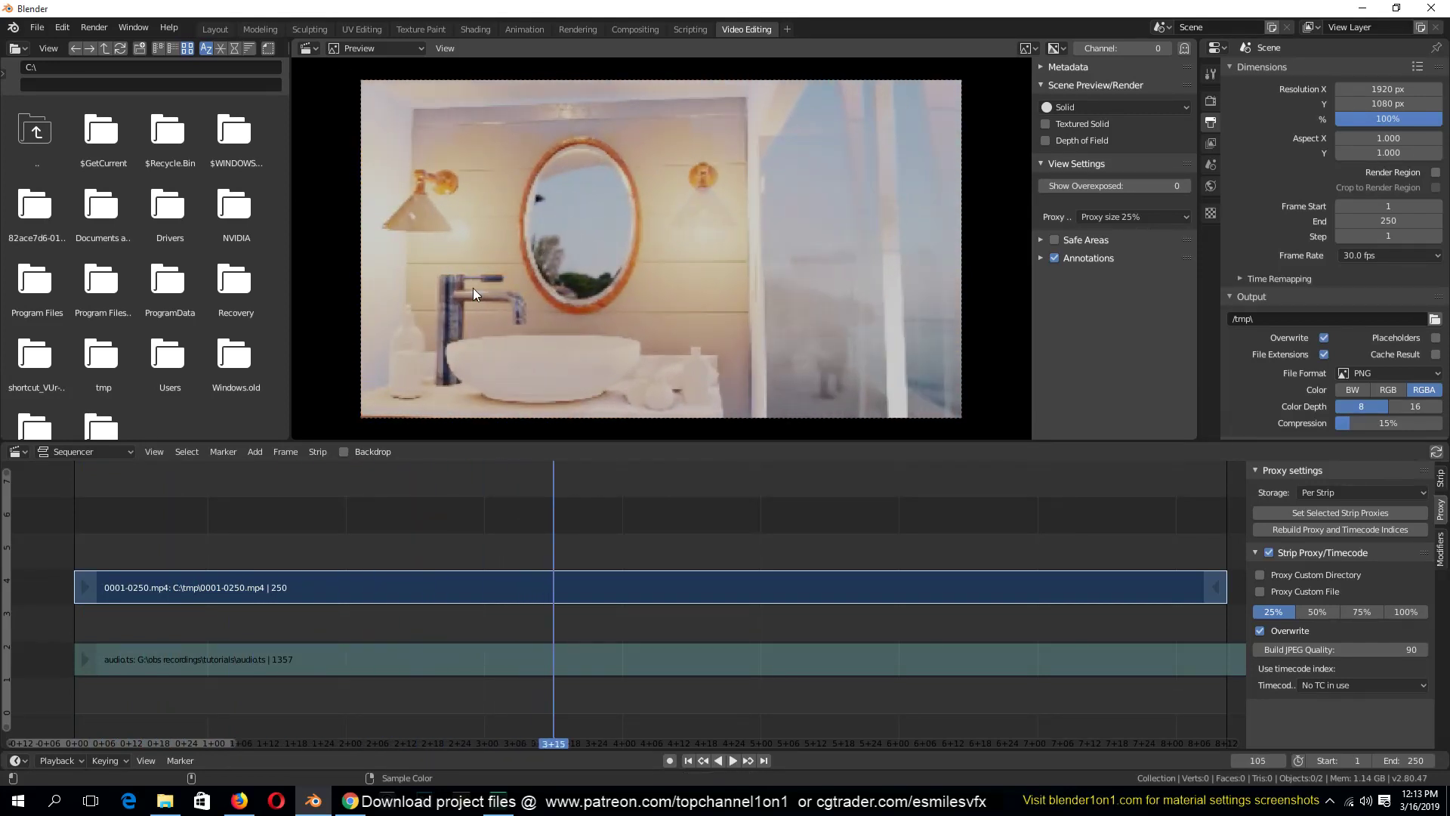
# Step: Play the proxied movie strip from frame 15, and scrub the playhead to frame 60
pyautogui.click(140, 514)
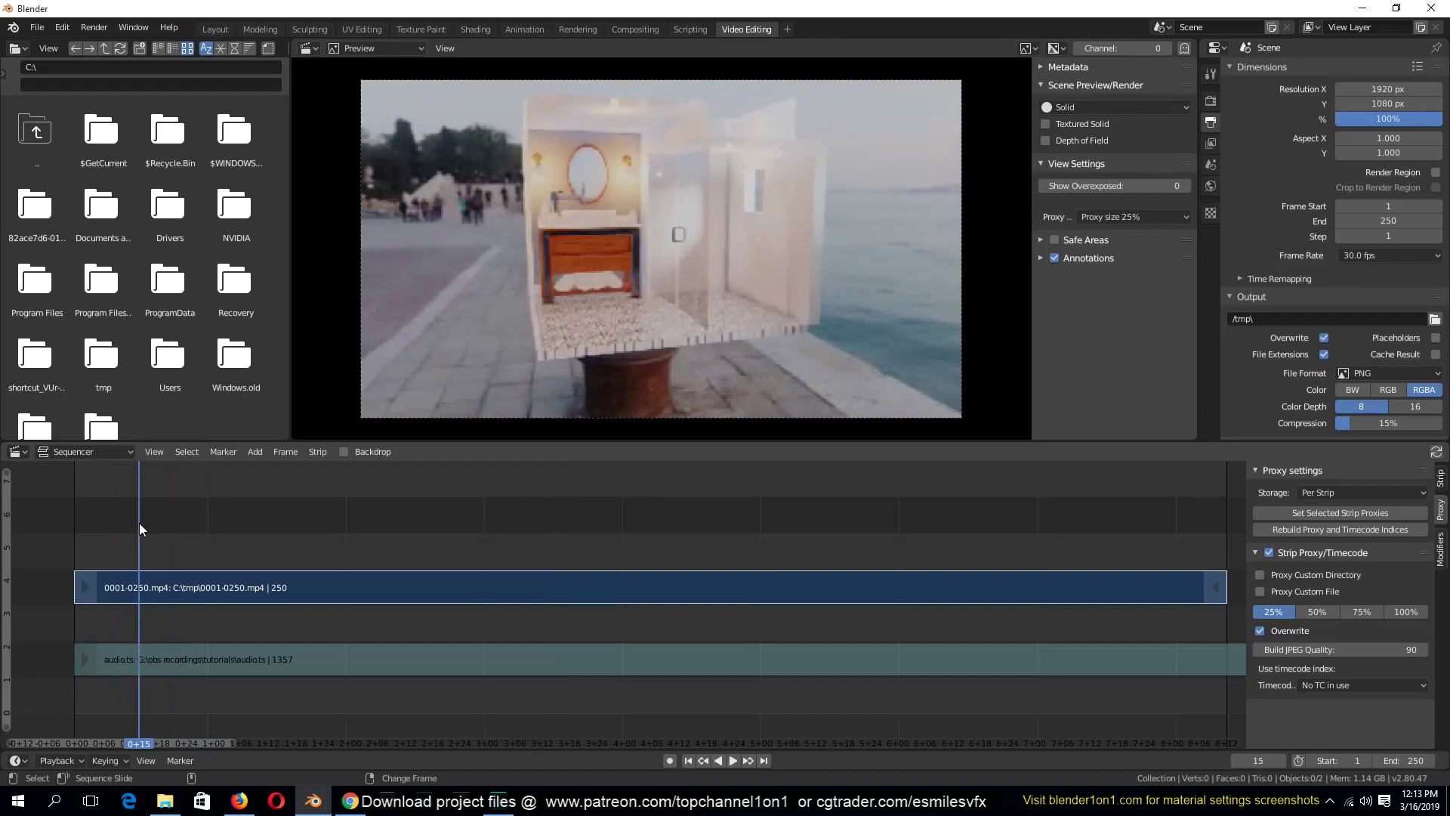
pyautogui.press('space')
pyautogui.press('space')
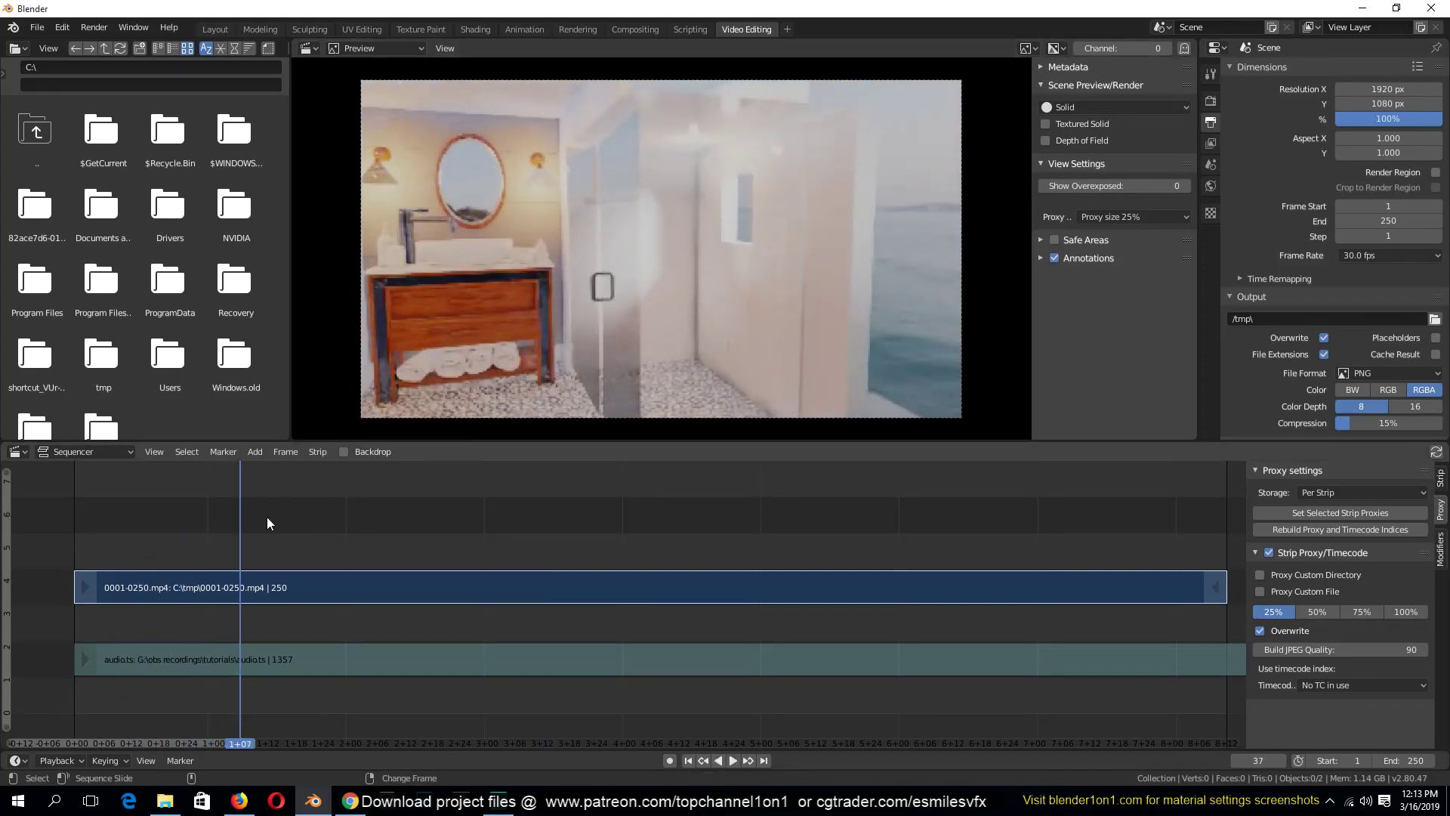
pyautogui.press('space')
pyautogui.moveTo(254, 517); pyautogui.dragTo(324, 547)
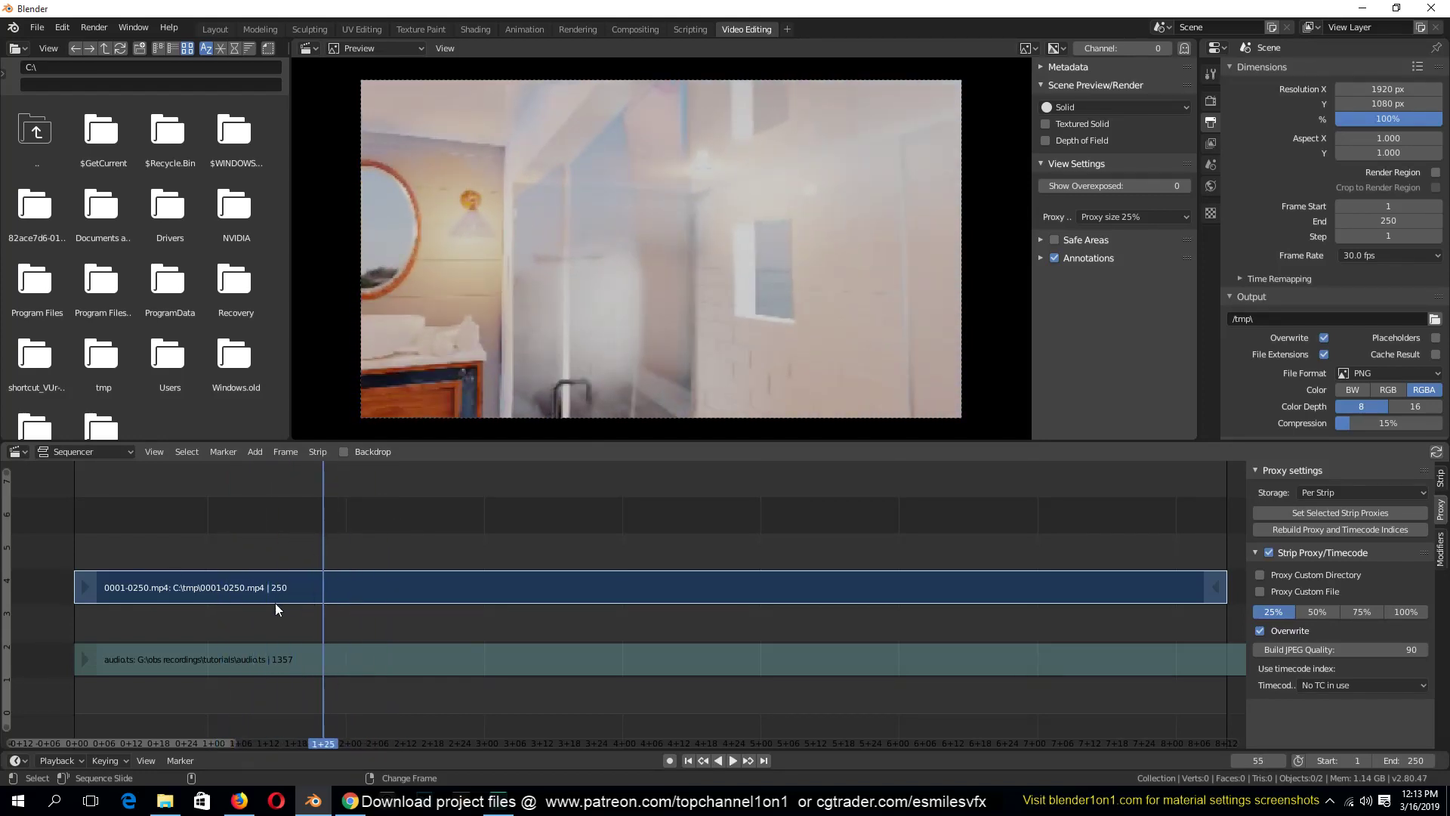
pyautogui.moveTo(228, 553); pyautogui.dragTo(348, 524)
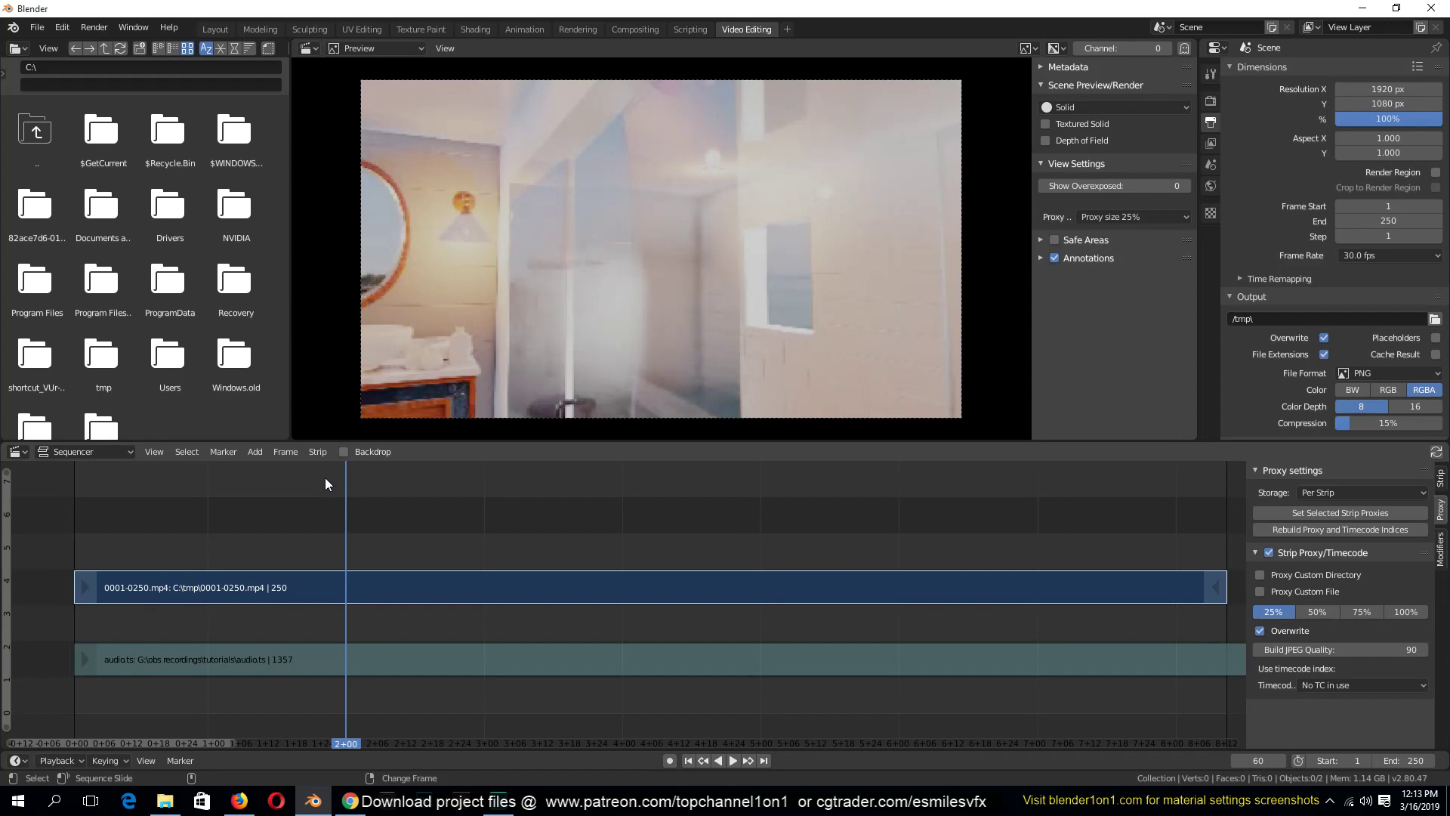
# Step: Soft-cut the movie strip at frame 60, hard-cut its second part at frame 99, and scrub on to frame 155
pyautogui.click(318, 452)
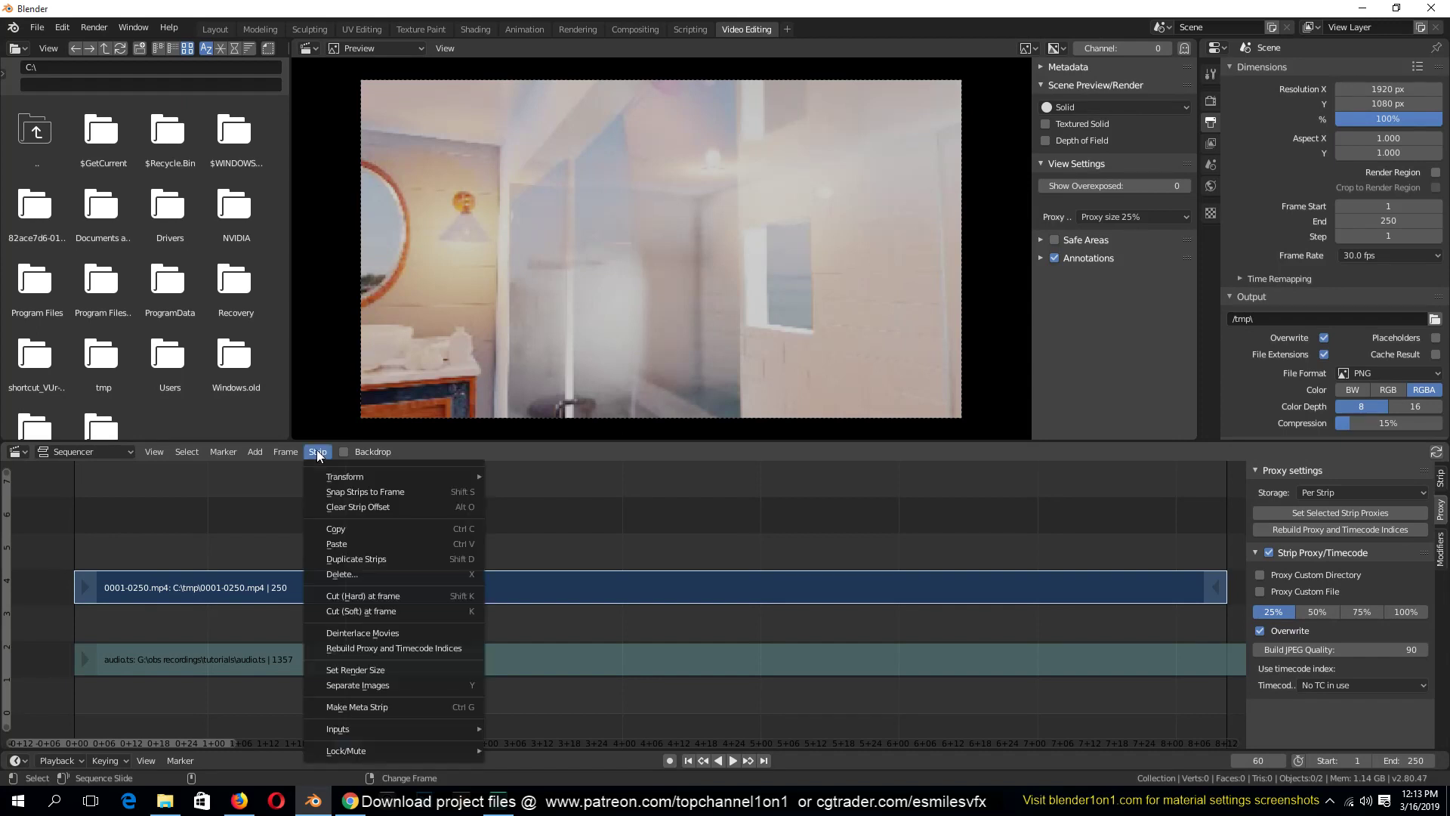
pyautogui.click(396, 607)
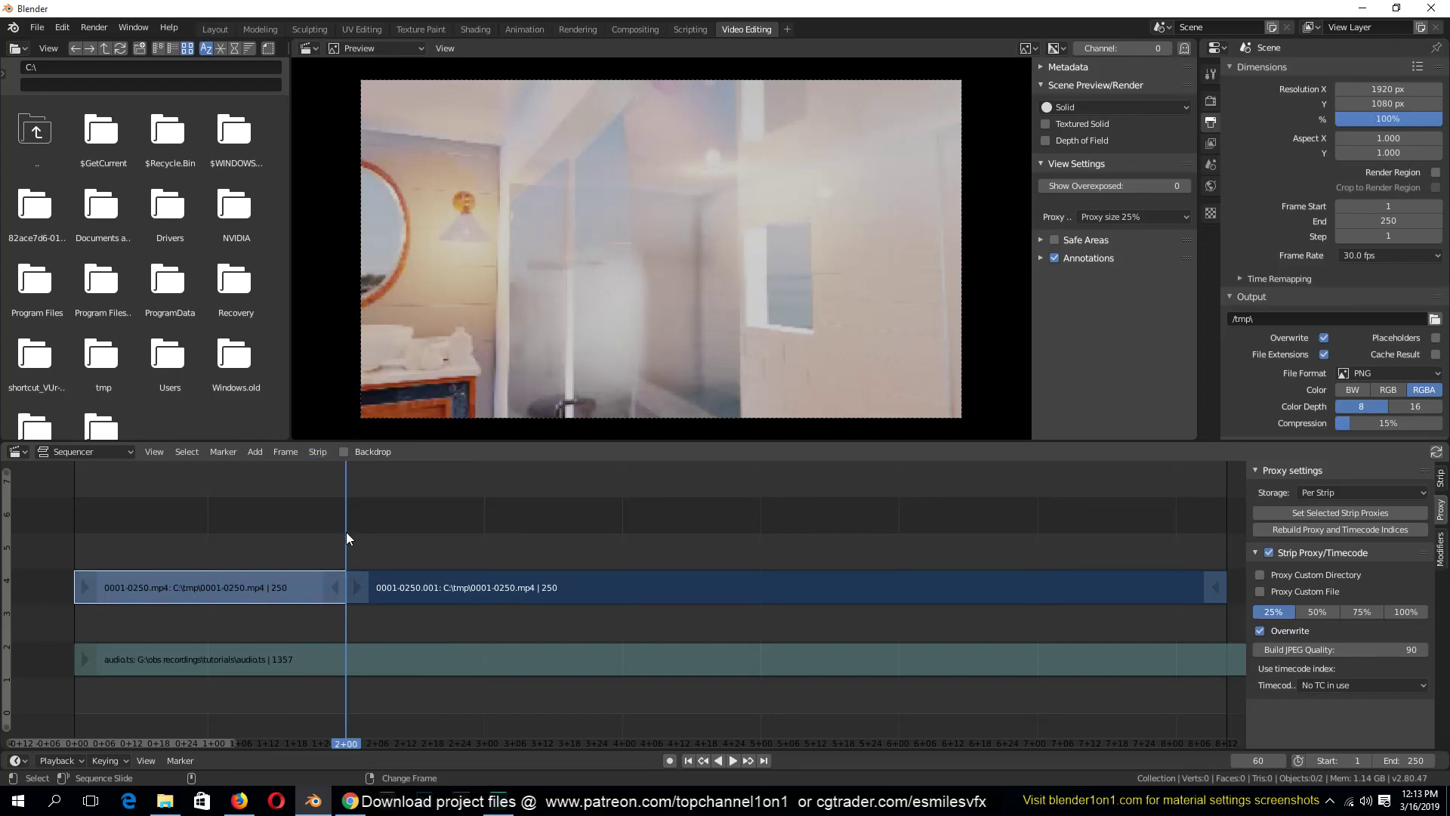
pyautogui.moveTo(346, 539); pyautogui.dragTo(529, 575, button='right')
pyautogui.click(541, 582)
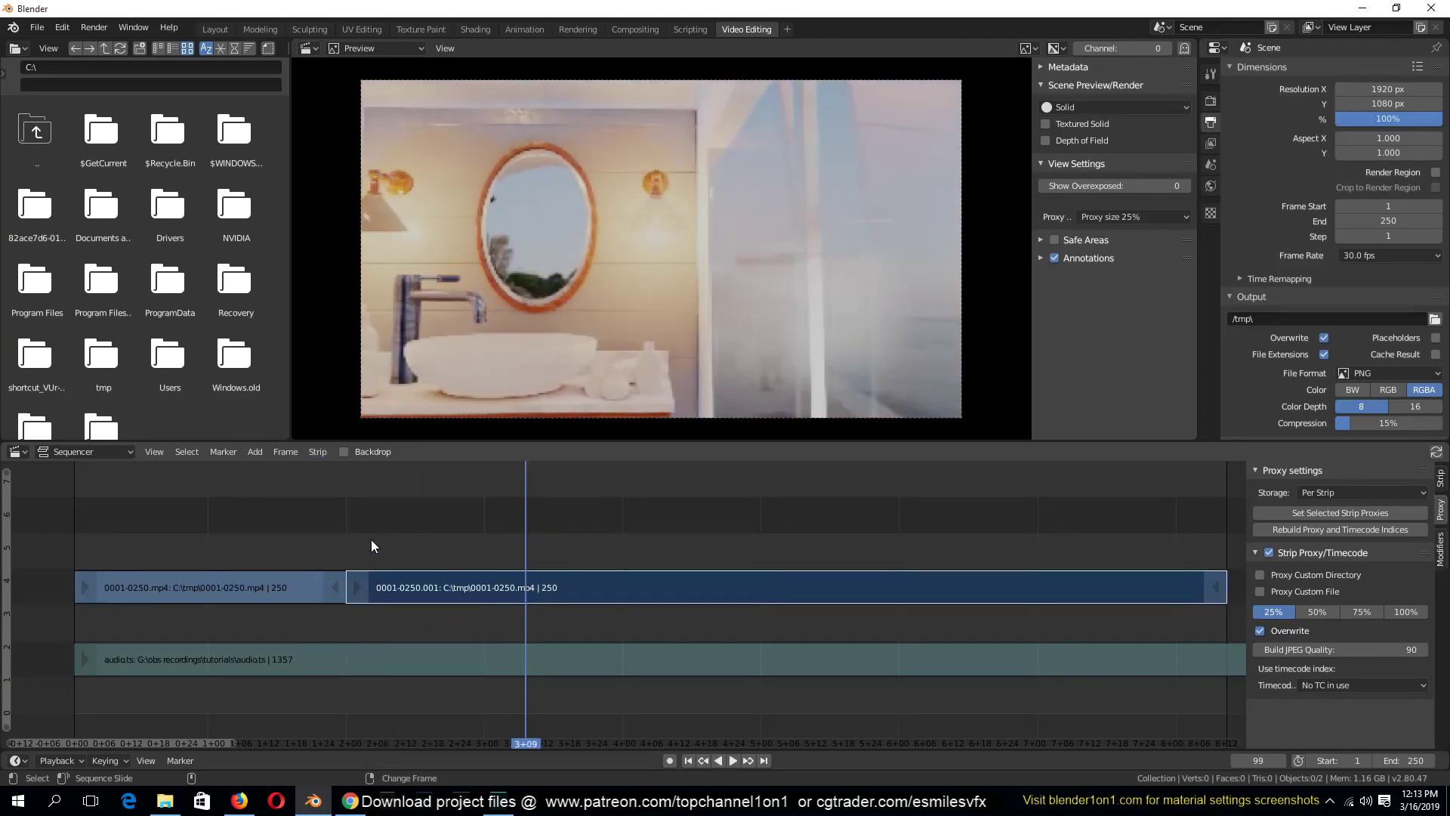
pyautogui.click(318, 453)
pyautogui.click(377, 598)
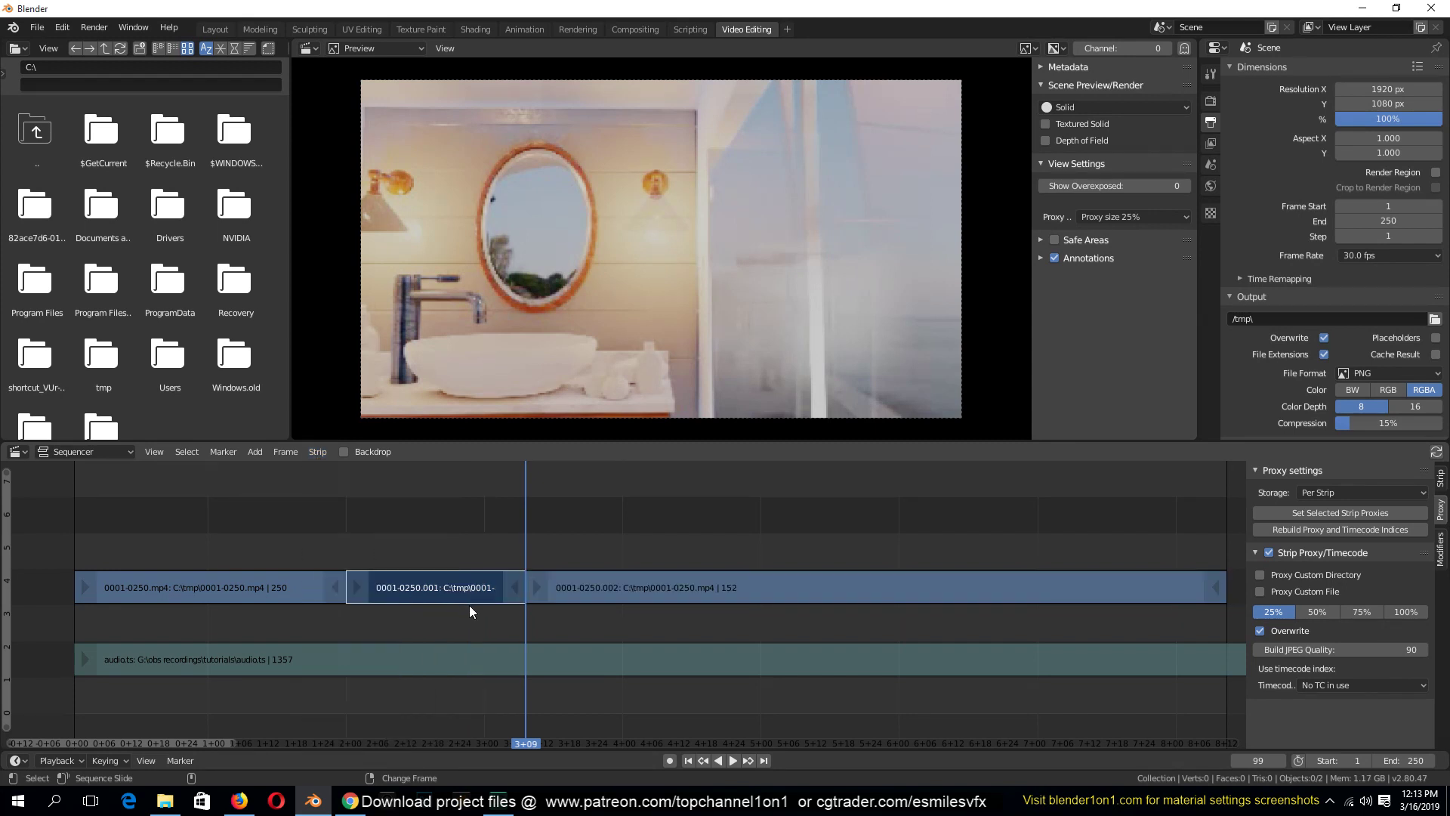
pyautogui.rightClick(535, 461)
pyautogui.moveTo(548, 572); pyautogui.dragTo(784, 523, button='right')
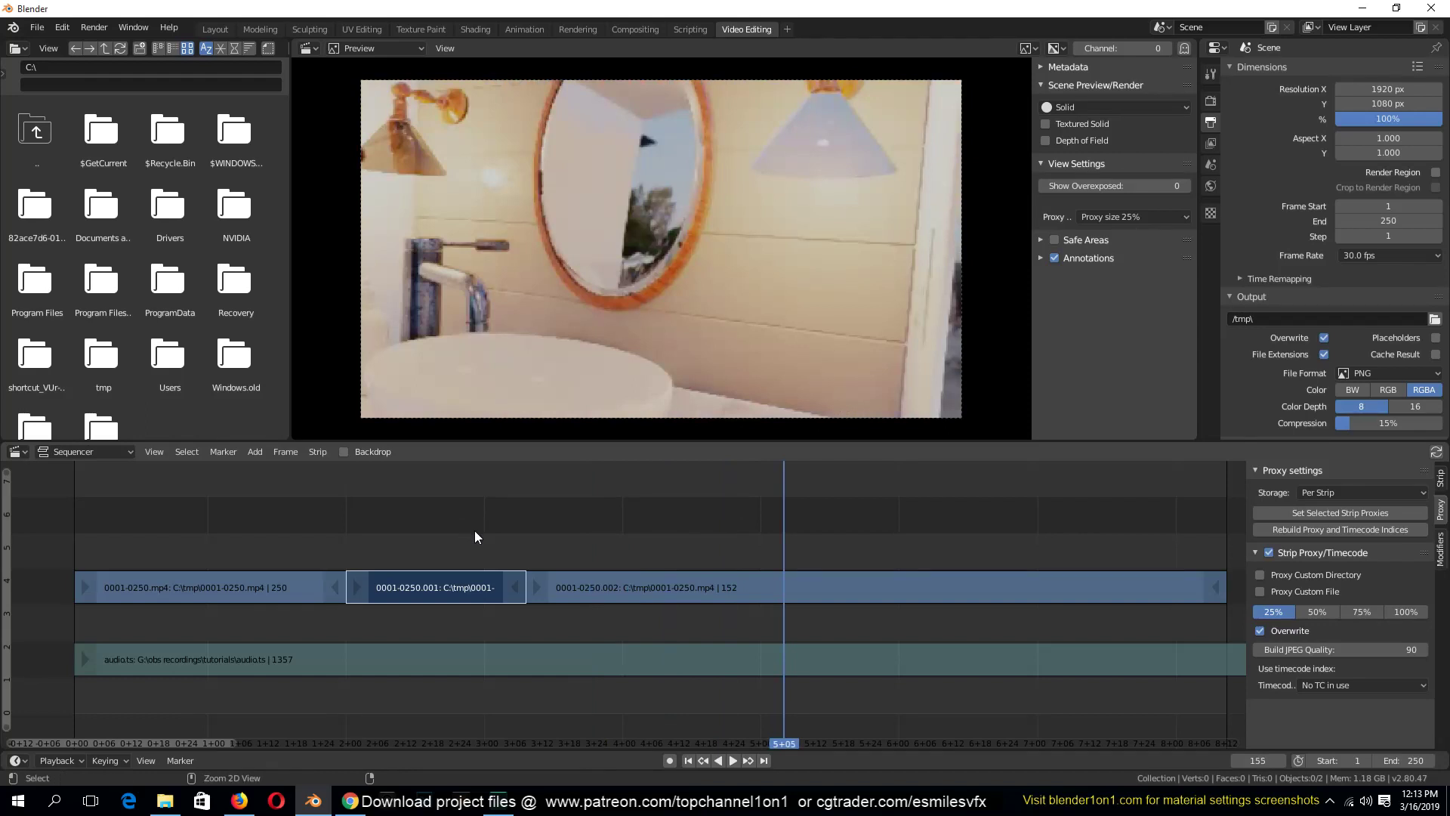
# Step: Undo both cuts on the movie strip
pyautogui.hotkey('ctrl', 'z')
pyautogui.hotkey('ctrl', 'z')
pyautogui.hotkey('ctrl', 'z')
pyautogui.hotkey('ctrl', 'z')
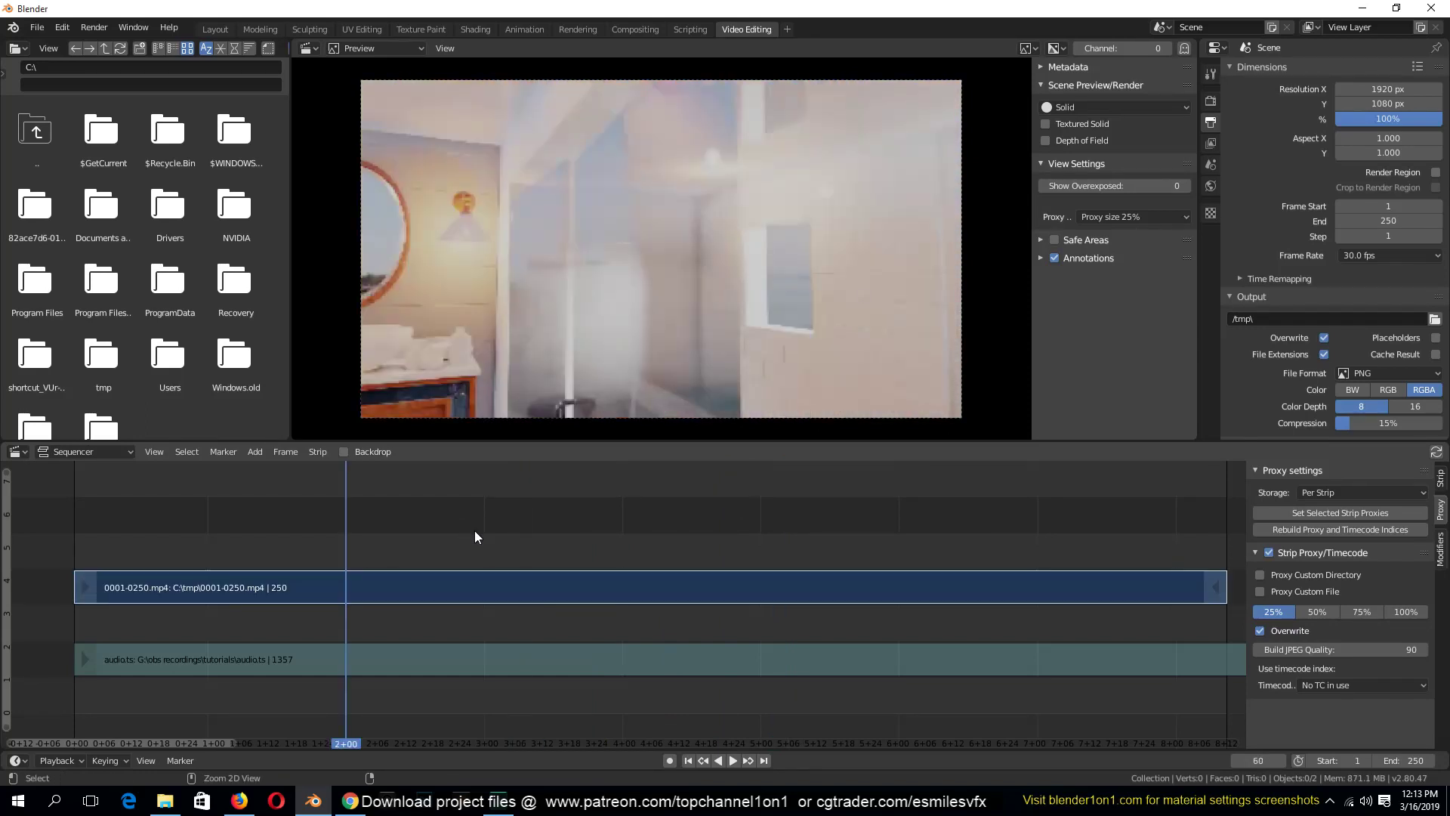
# Step: Hard-cut the 0001-0250.mp4 movie strip at frame 68
pyautogui.rightClick(384, 532)
pyautogui.click(316, 453)
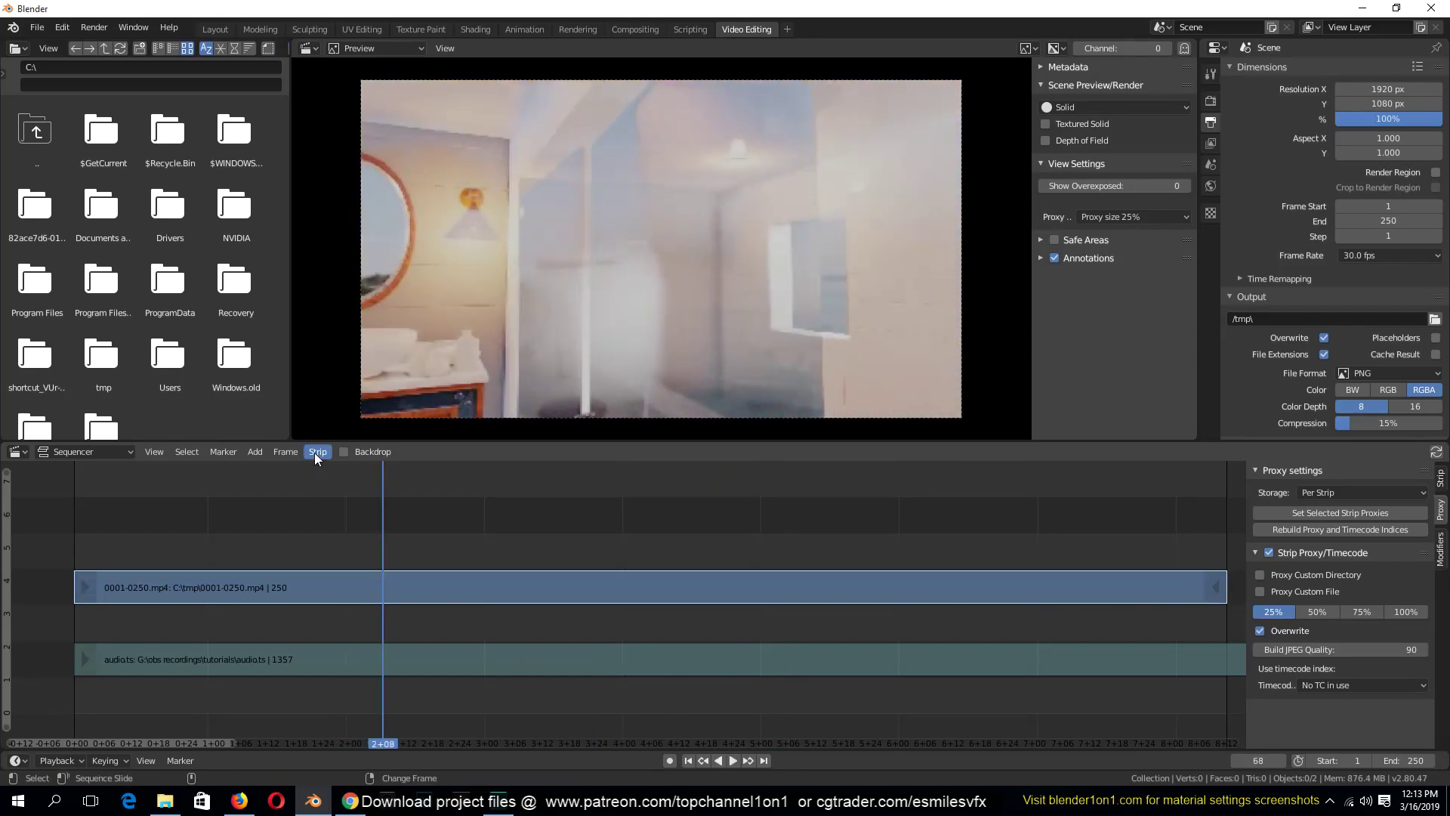
pyautogui.click(317, 452)
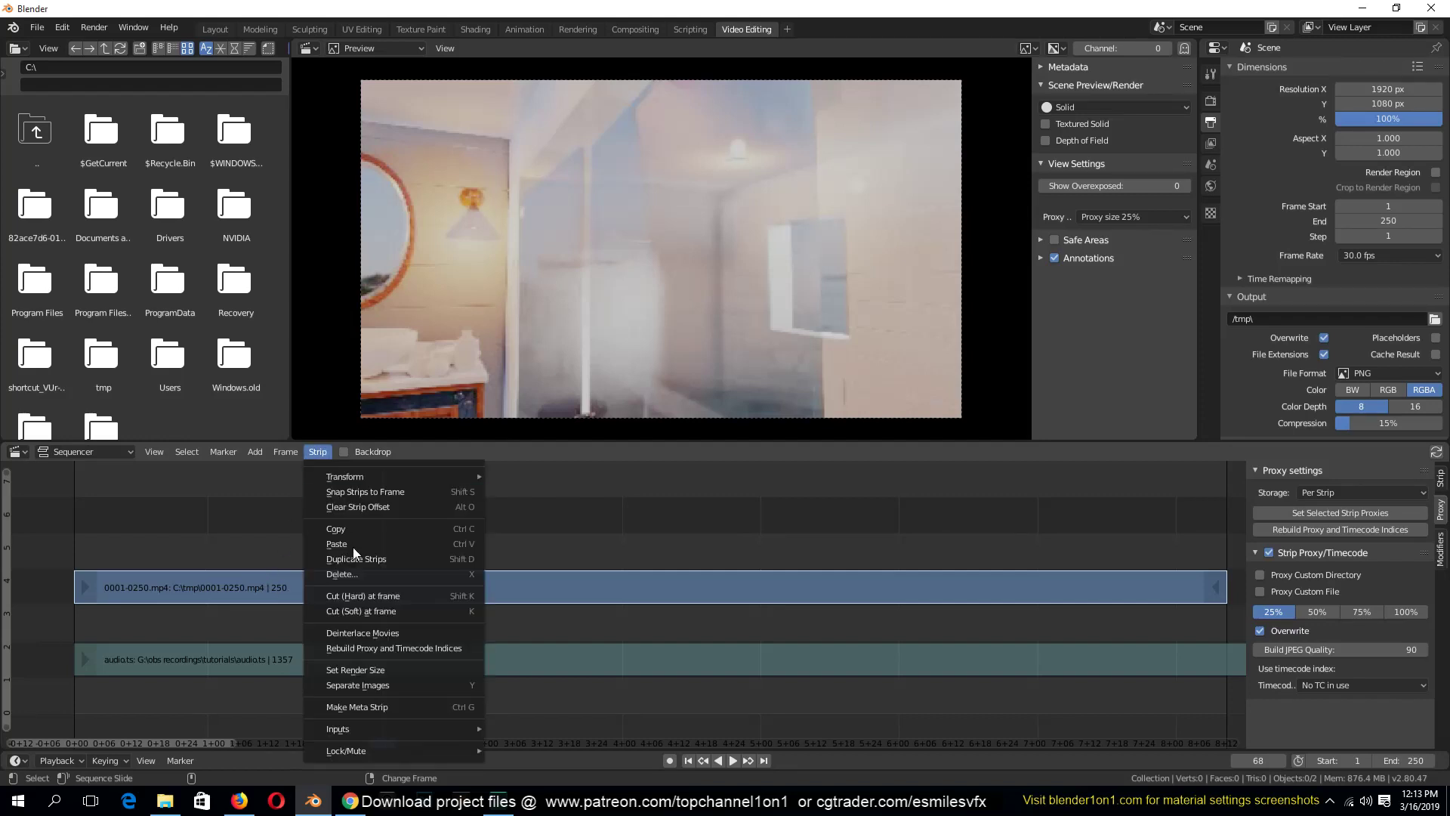
pyautogui.click(383, 596)
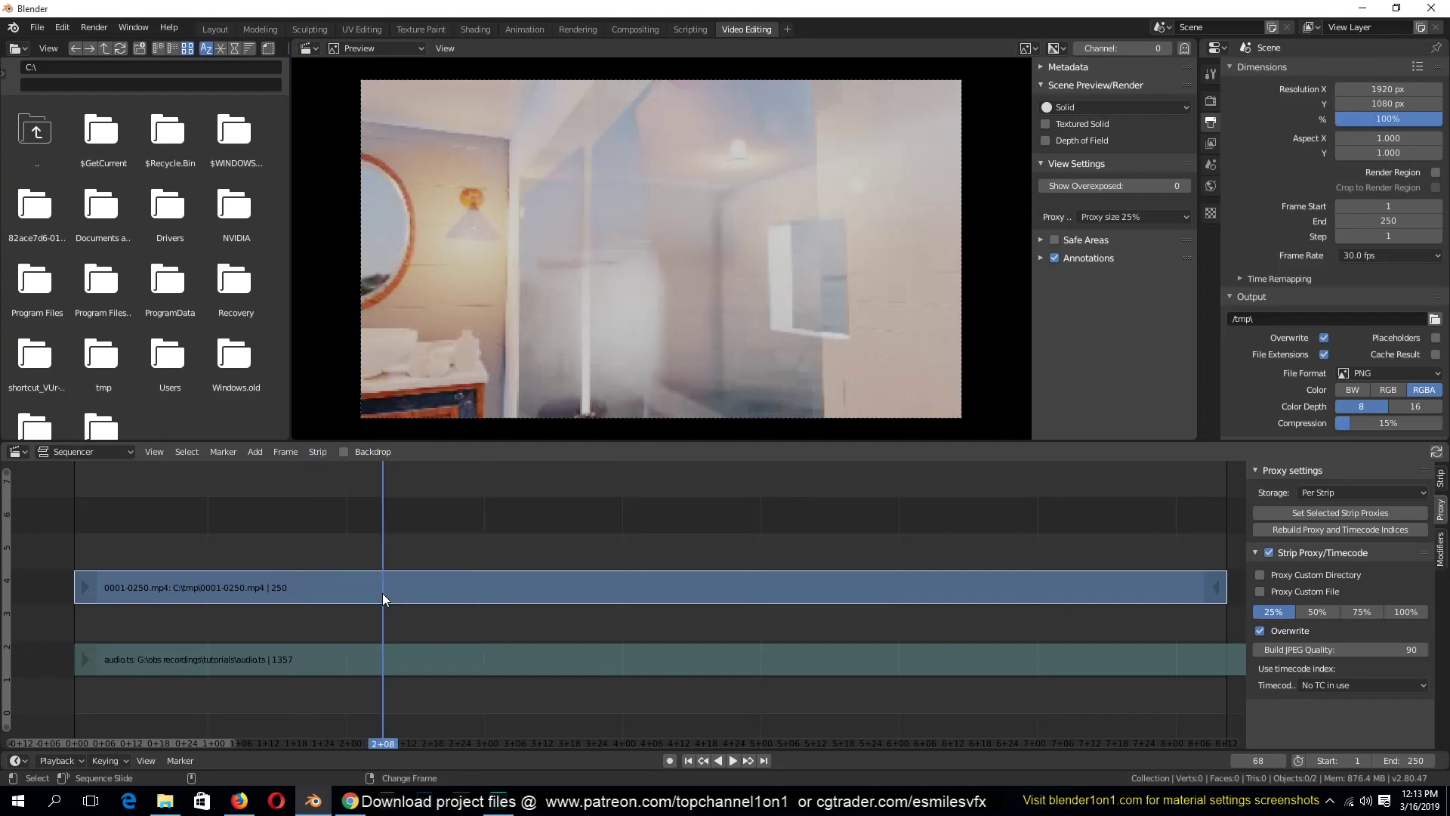
pyautogui.scroll(-3, 587, 571)
pyautogui.scroll(2, 588, 572)
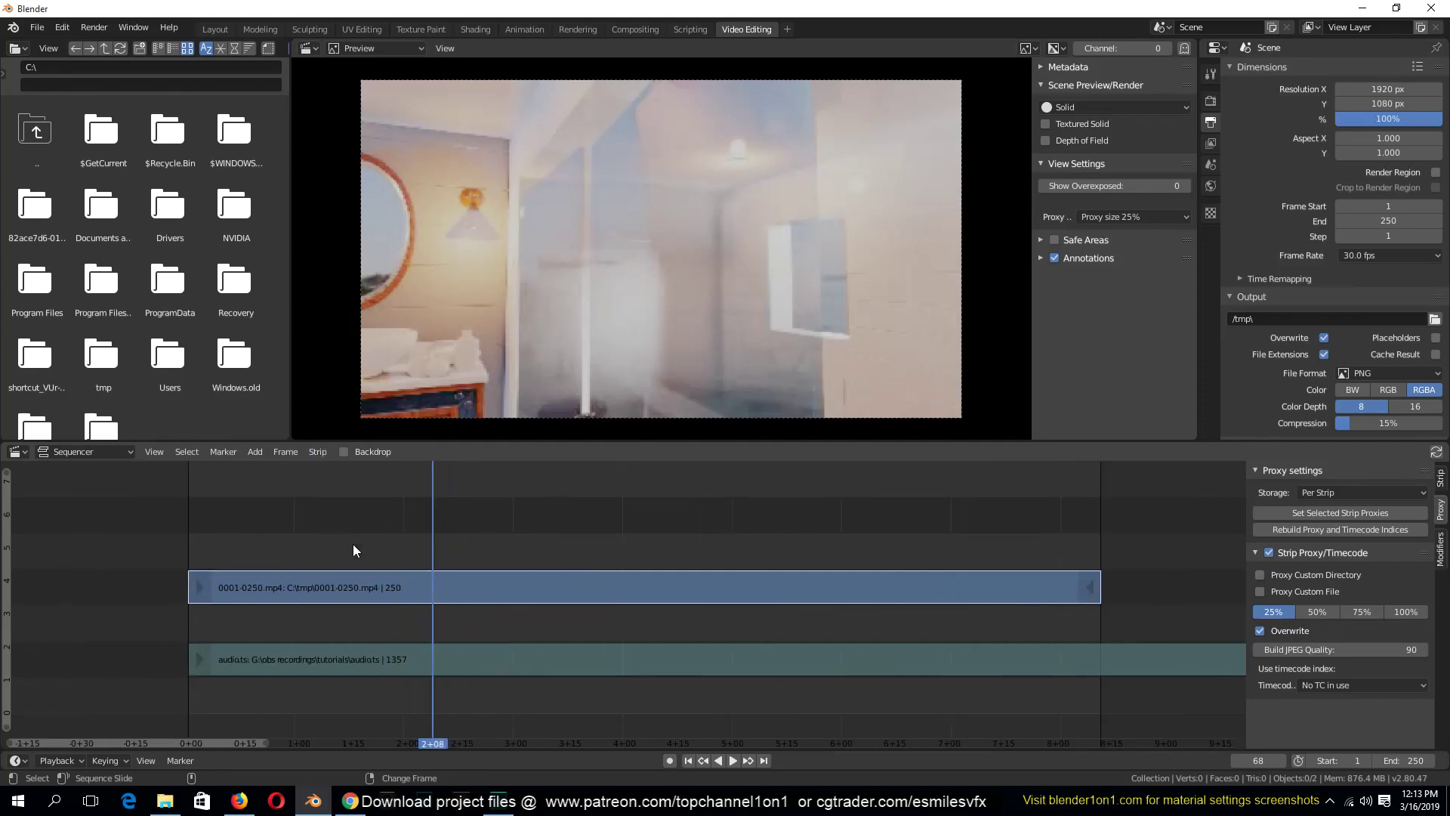
pyautogui.hotkey('shift', 'k')
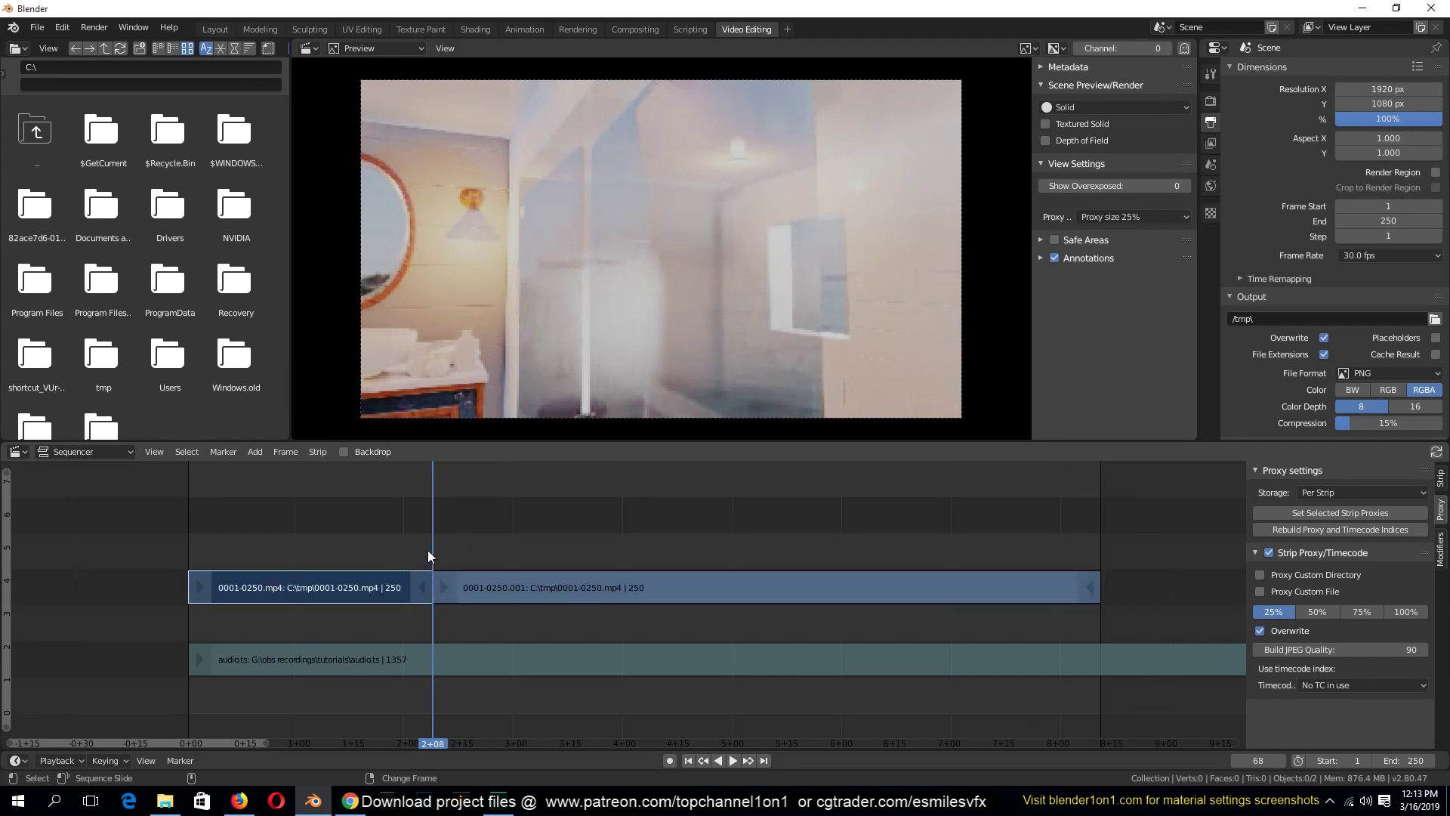
# Step: Hard-cut the rest of the movie strip at frames 117 and 157, and scrub the playhead to frame 184
pyautogui.moveTo(466, 572); pyautogui.dragTo(613, 533, button='right')
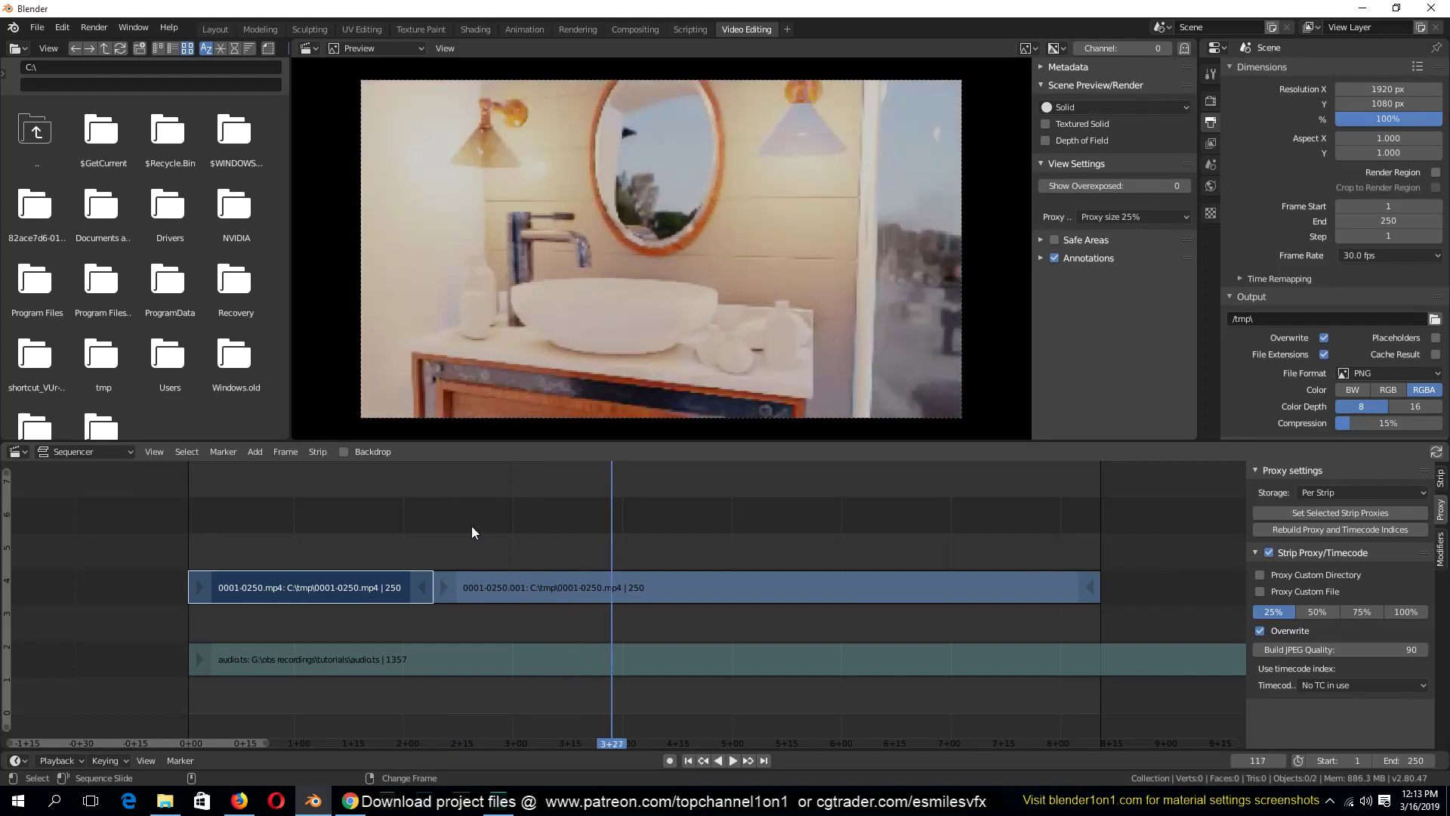
pyautogui.click(628, 581)
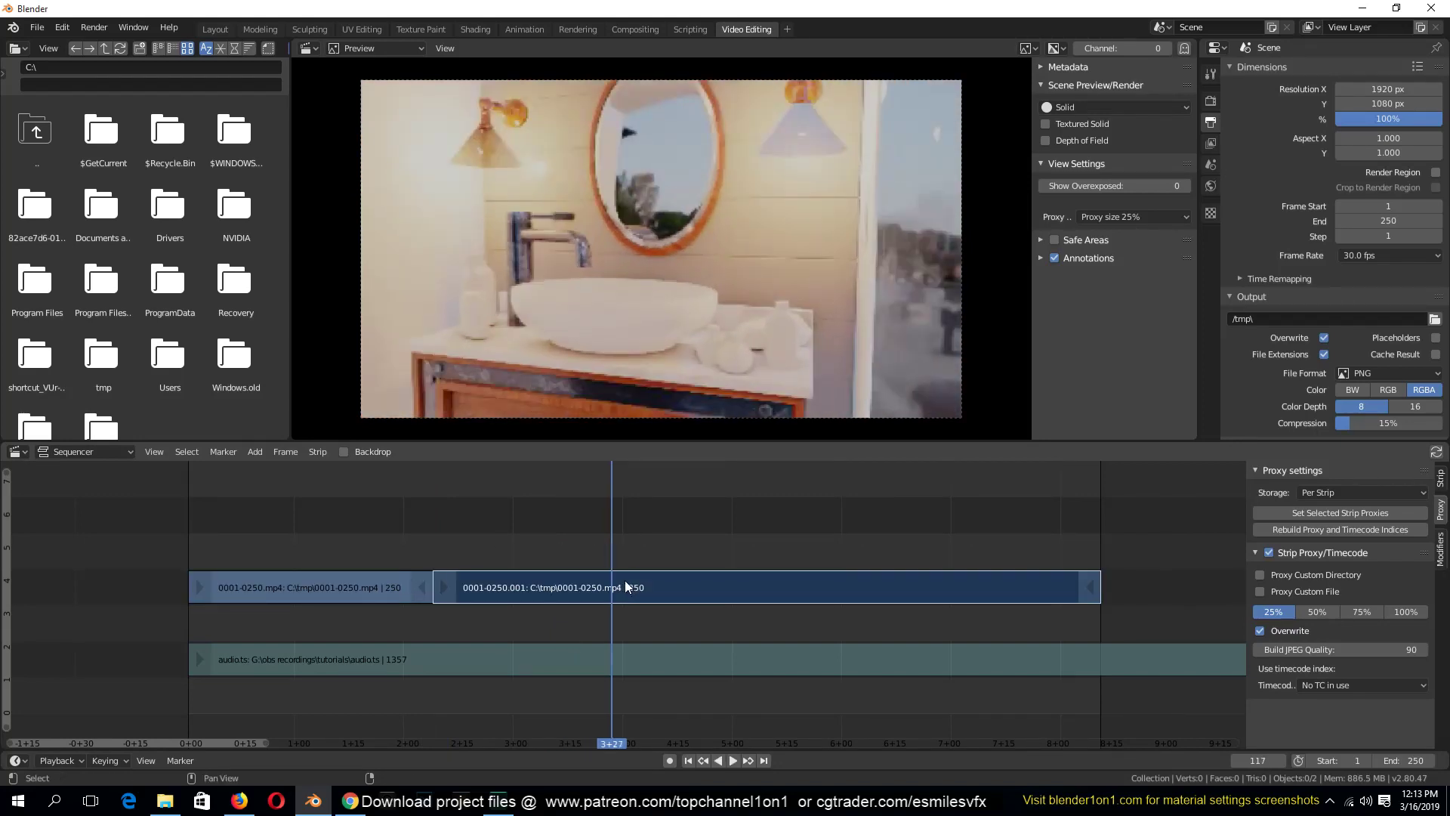
pyautogui.hotkey('shift', 'k')
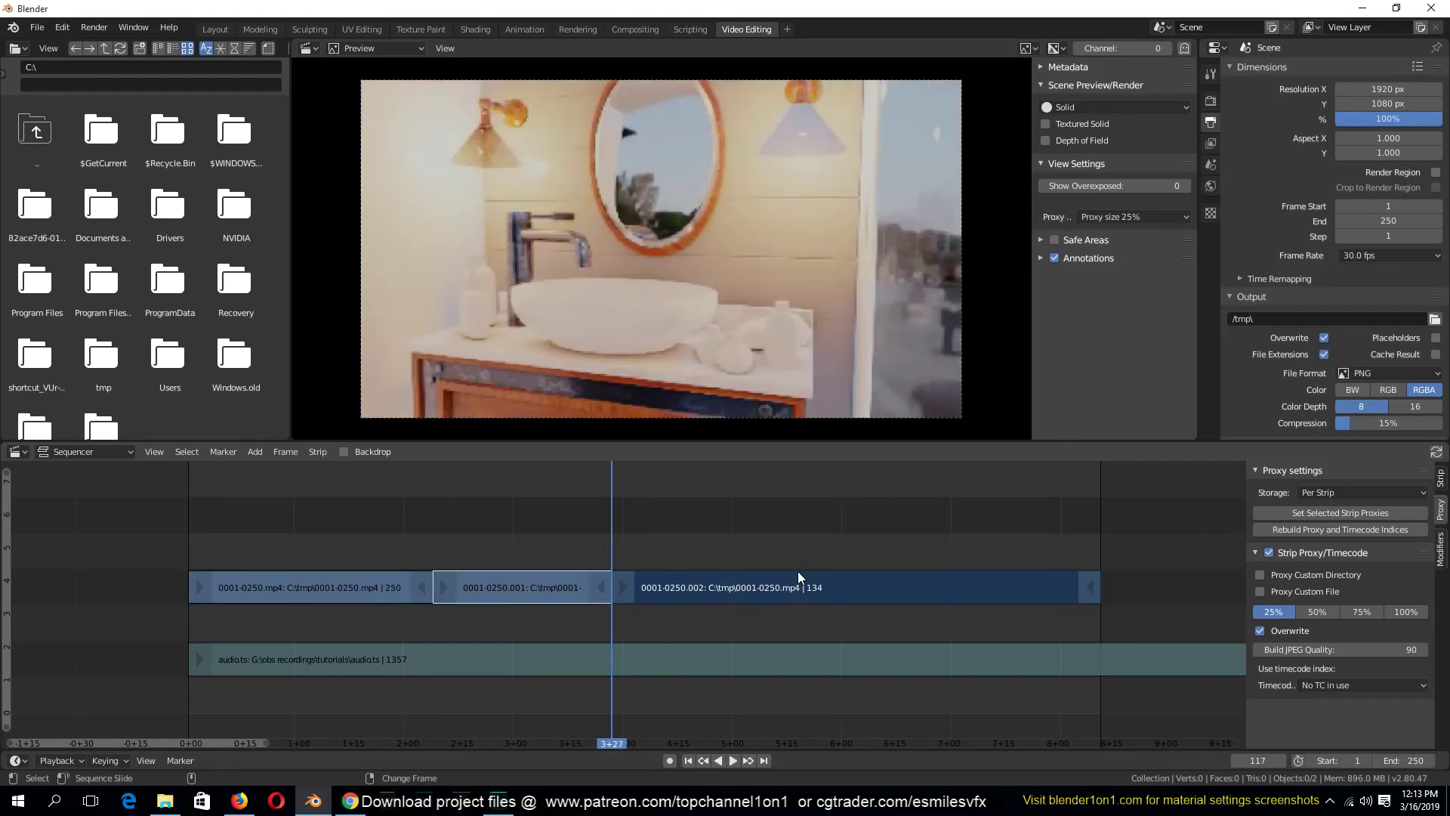
pyautogui.moveTo(795, 567); pyautogui.dragTo(759, 544, button='right')
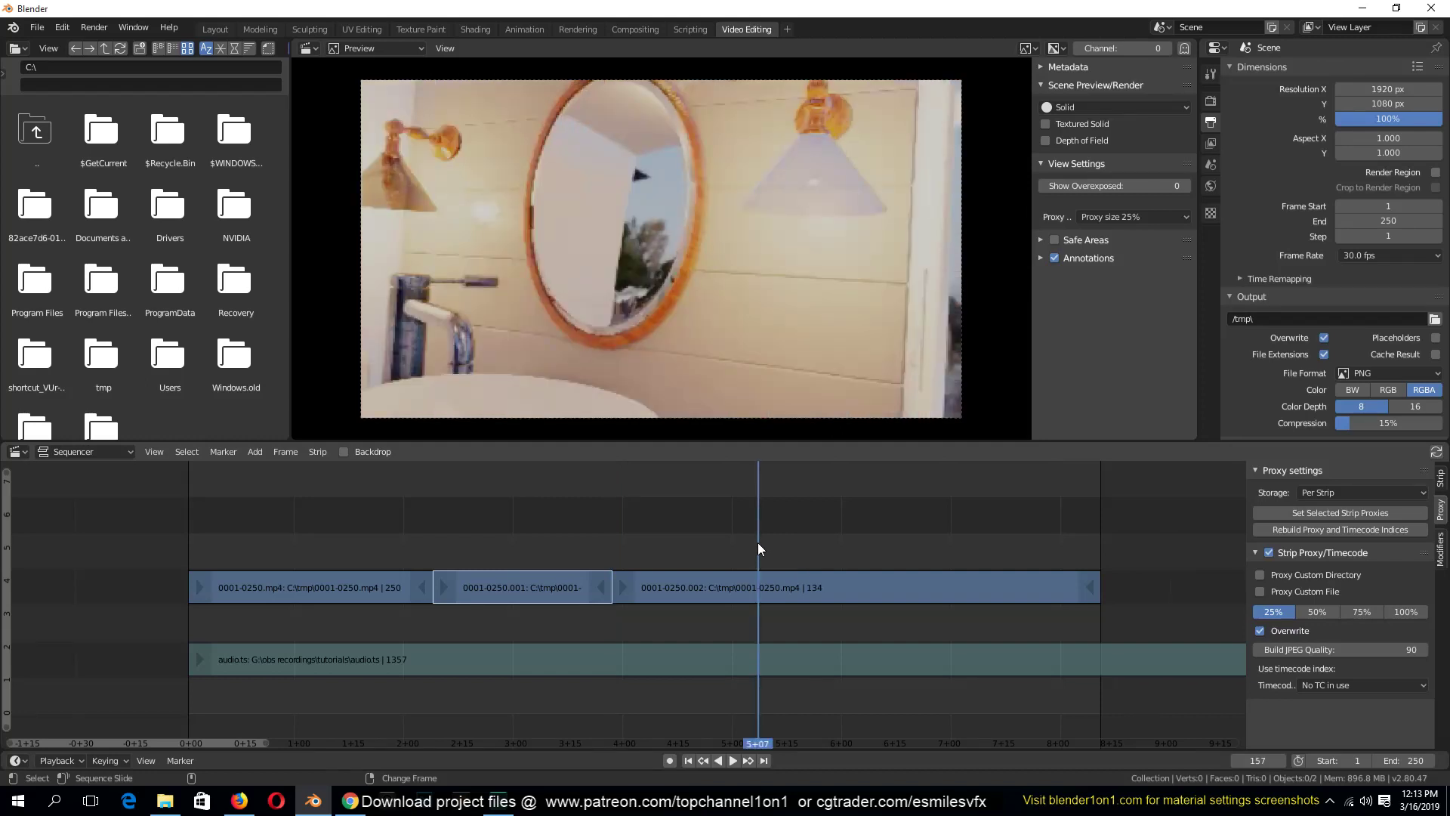
pyautogui.hotkey('shift', 'k')
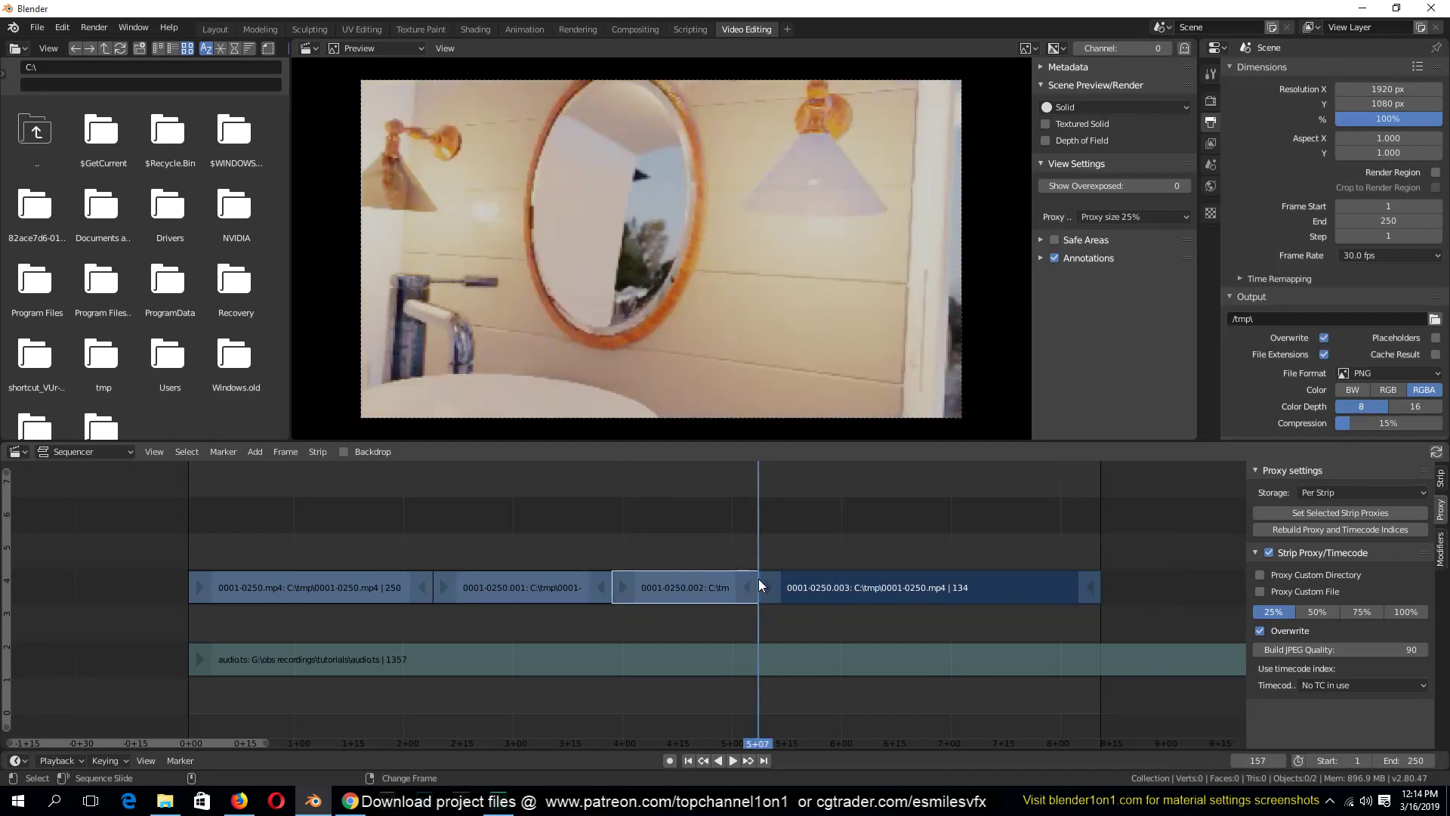
pyautogui.moveTo(758, 578); pyautogui.dragTo(858, 583, button='right')
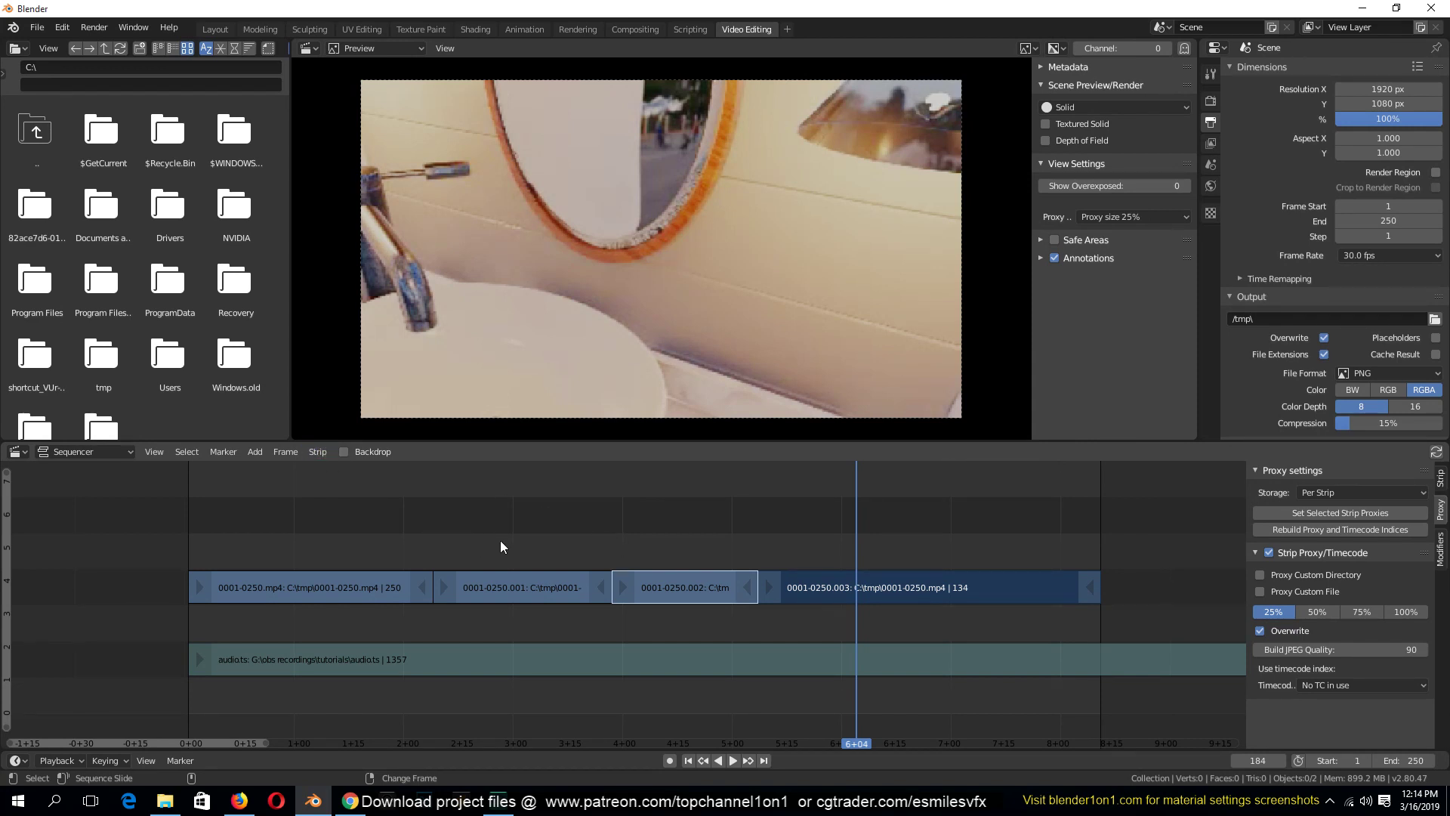
# Step: Delete the second piece of the movie strip, between frames 68 and 117
pyautogui.moveTo(539, 555); pyautogui.dragTo(561, 591, button='right')
pyautogui.click(538, 572)
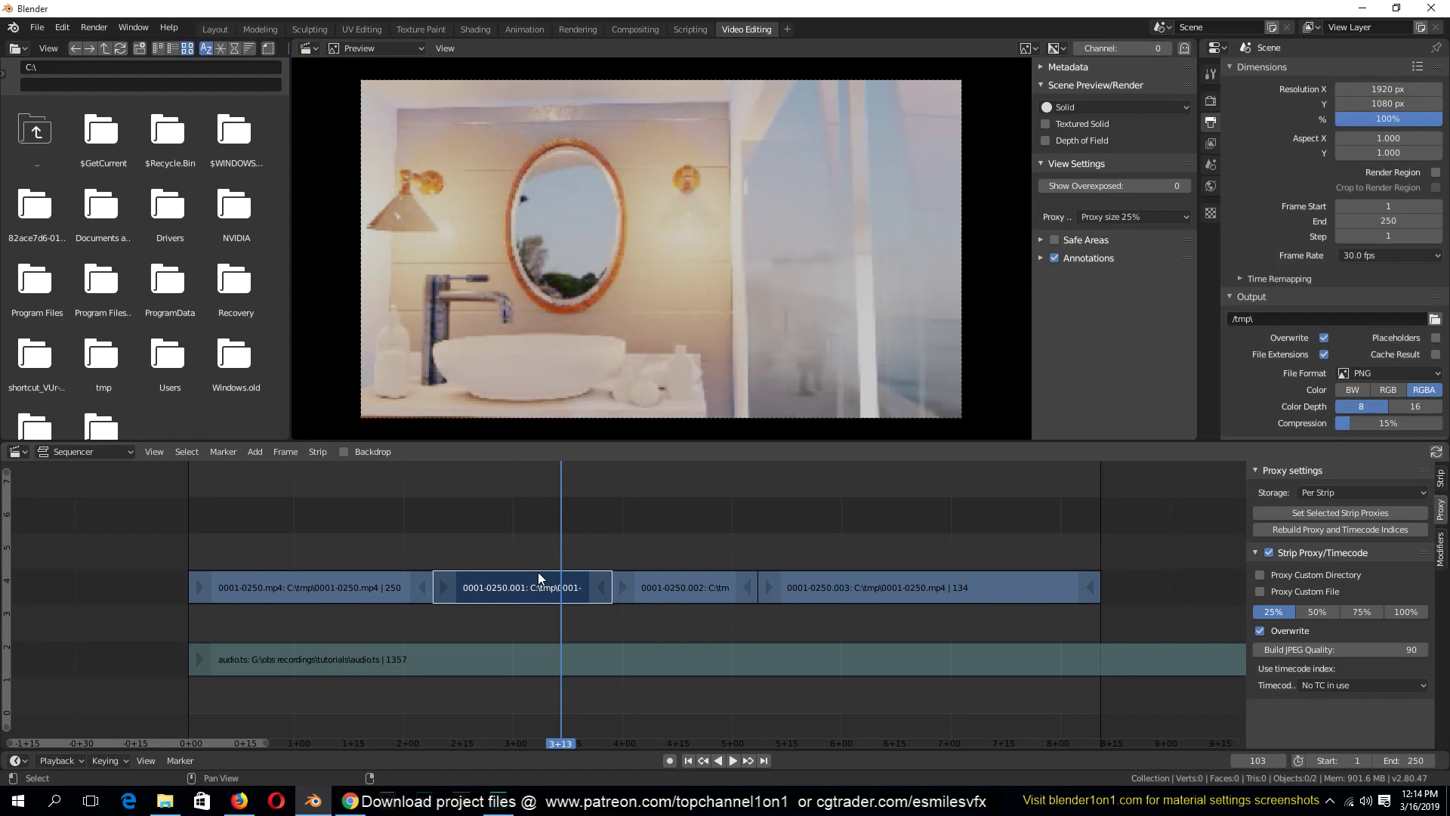
pyautogui.press('x')
pyautogui.click(545, 573)
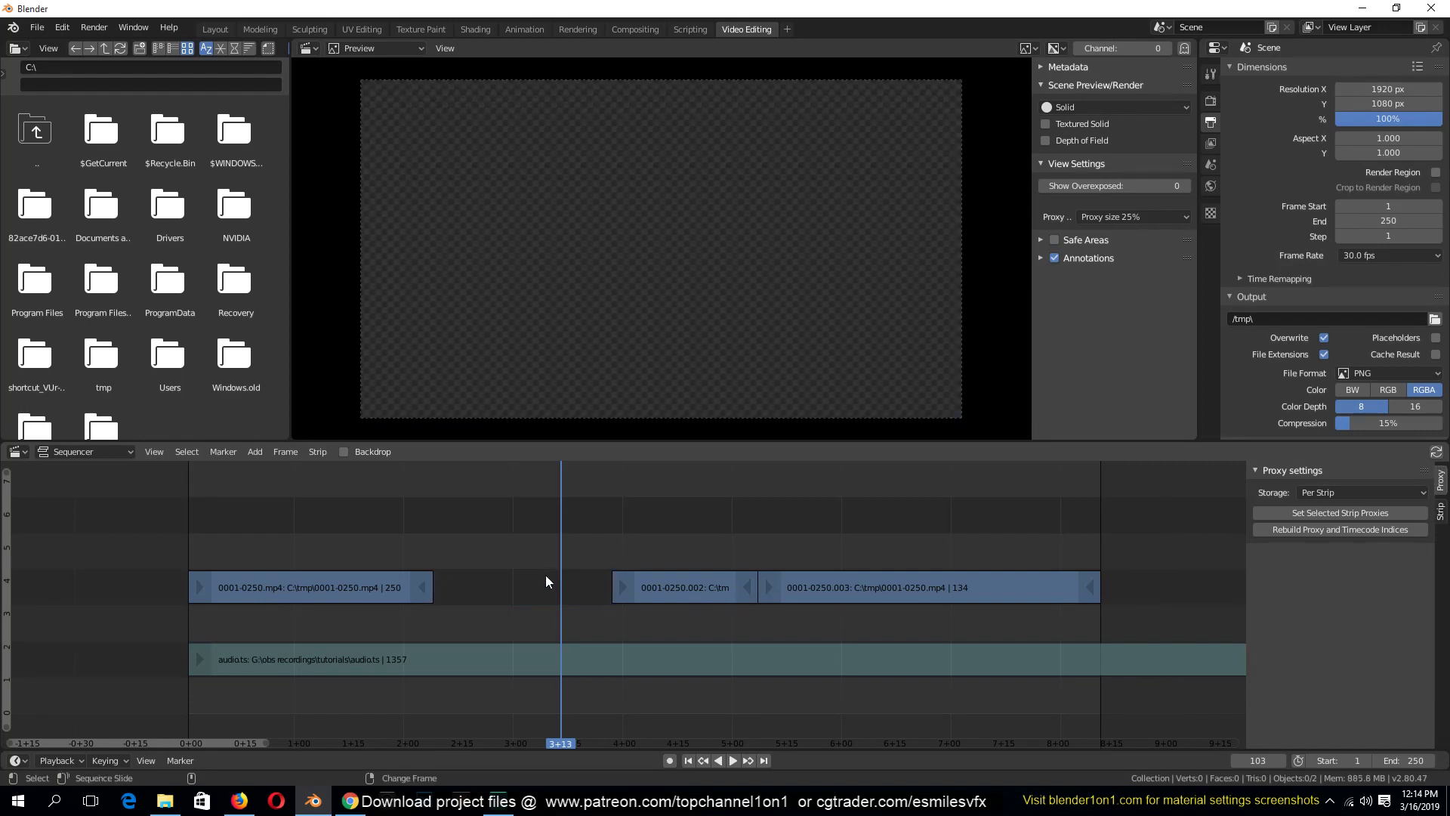
pyautogui.rightClick(547, 578)
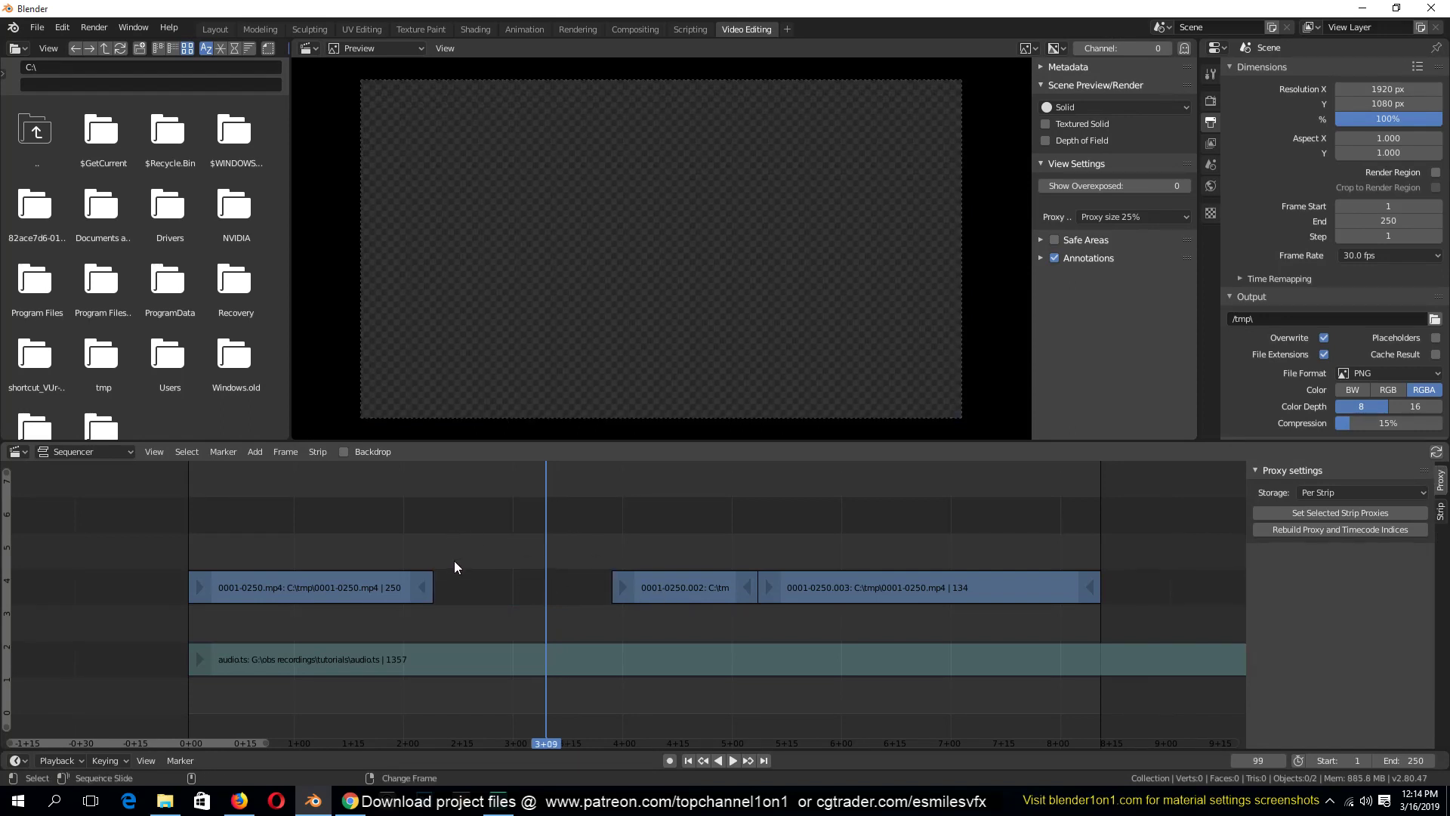
# Step: Slide the next short piece of the movie strip earlier into the gap and delete it
pyautogui.click(646, 581)
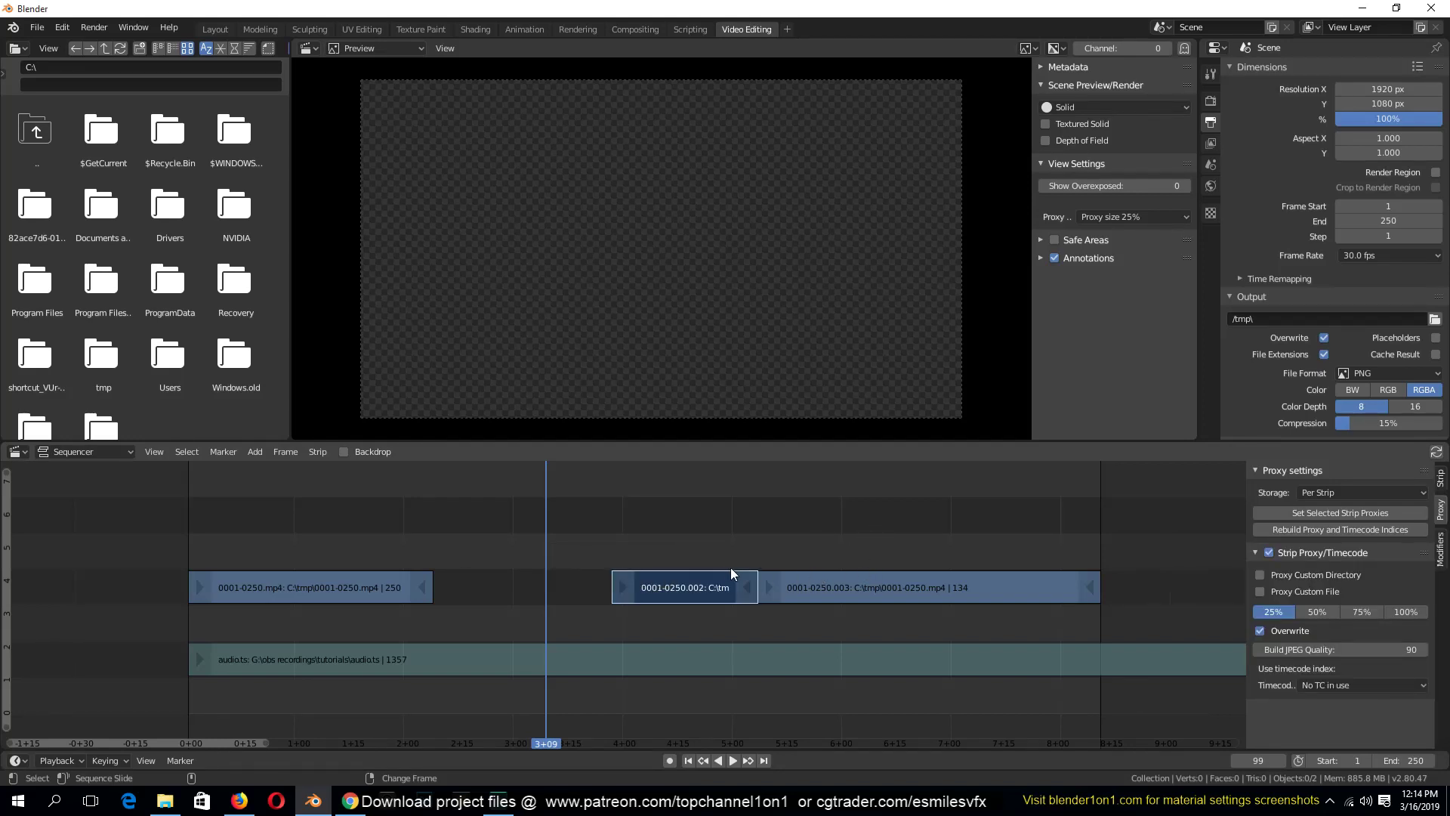
pyautogui.moveTo(723, 572); pyautogui.dragTo(607, 594)
pyautogui.press('x')
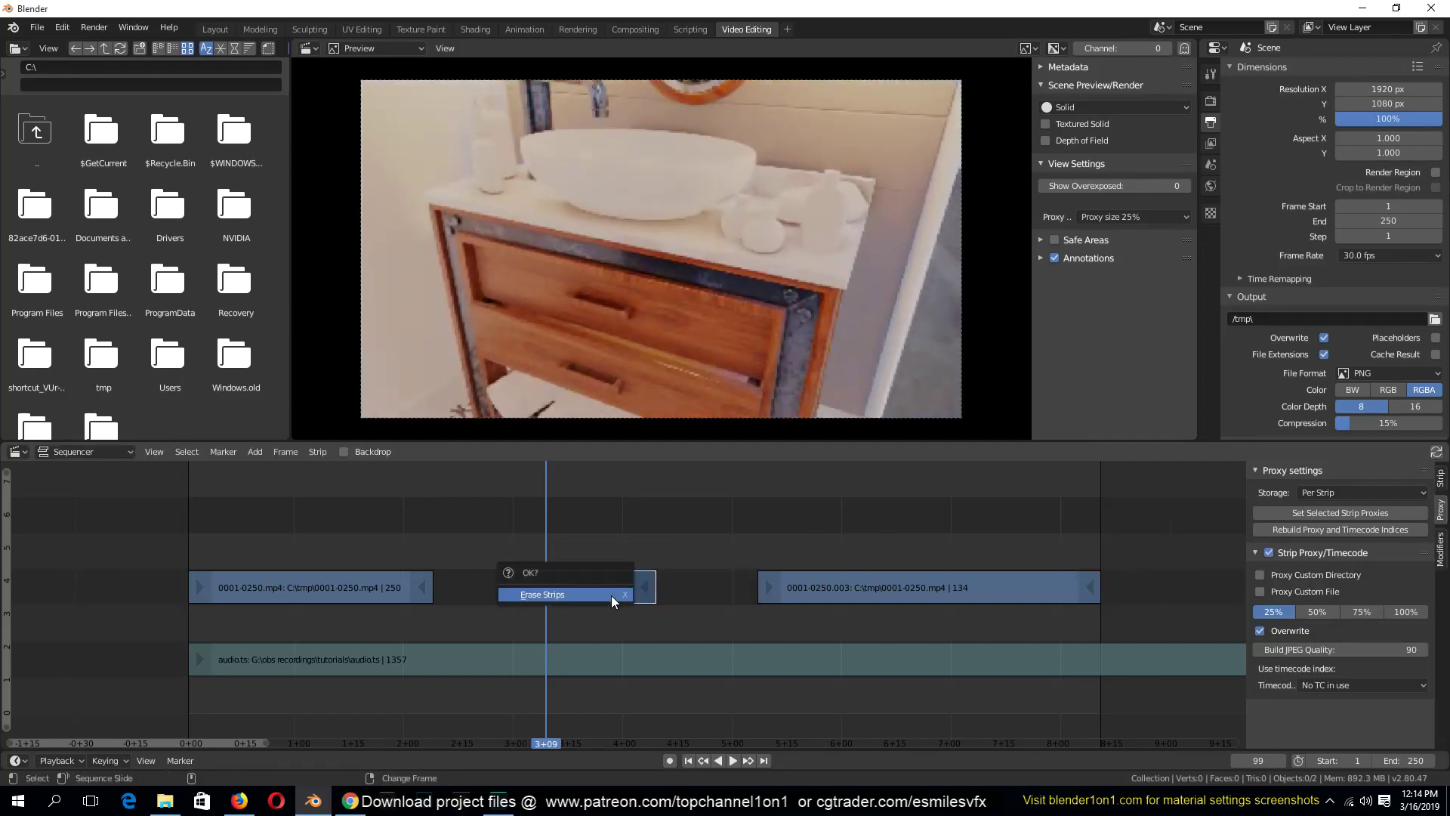
pyautogui.press('Escape')
pyautogui.press('x')
pyautogui.click(608, 586)
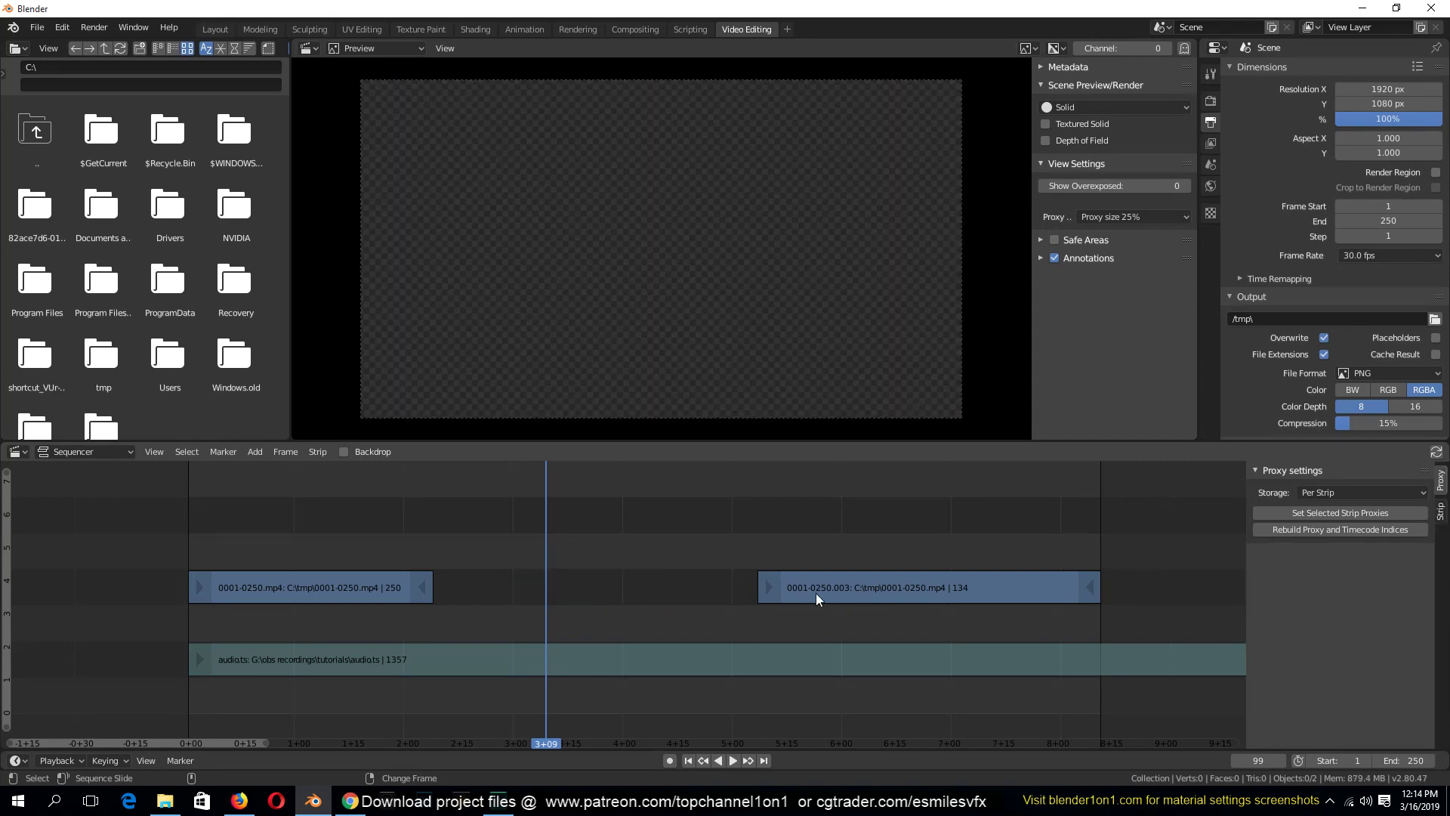
# Step: Move the last movie piece up against the end of the first piece at frame 68, and play across the join
pyautogui.moveTo(816, 593)
pyautogui.mouseDown()
pyautogui.moveTo(491, 570)
pyautogui.moveTo(512, 575)
pyautogui.mouseUp()
pyautogui.rightClick(363, 546)
pyautogui.press('space')
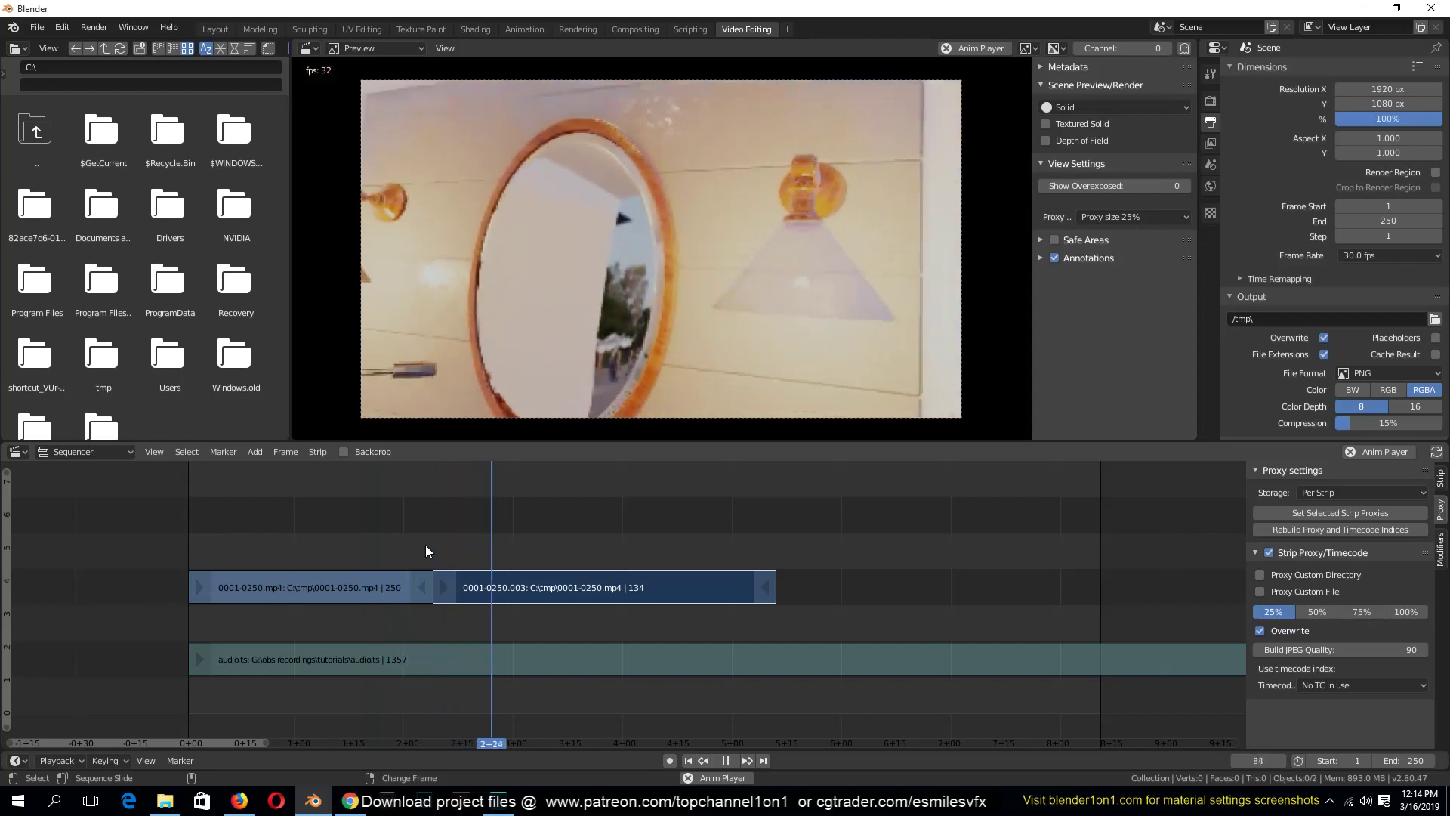
pyautogui.press('space')
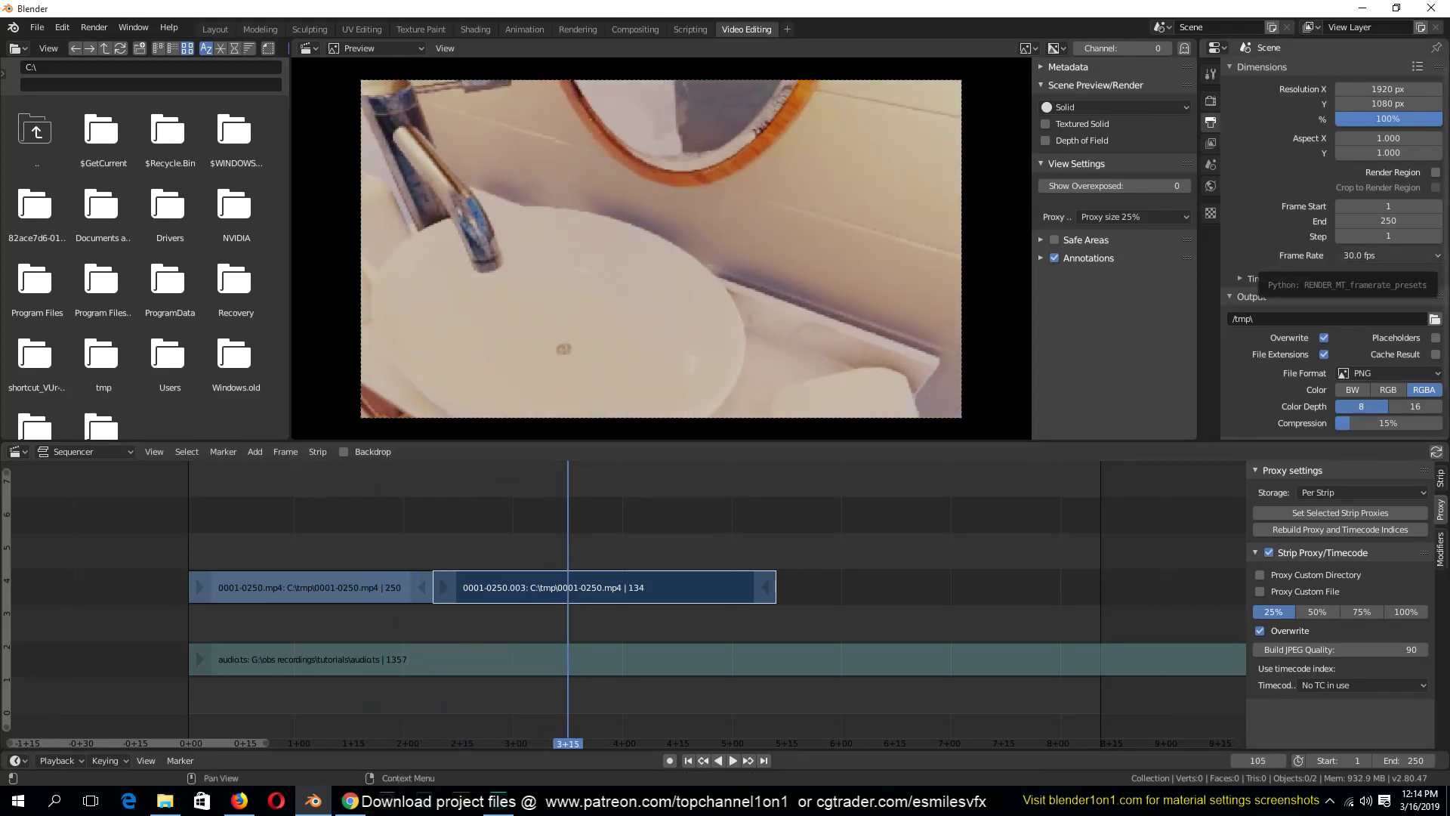
# Step: Add "architecture visualization in blender 2.8 sketching and modeling a modern home.mp4" from File Explorer to the sequencer at frame 105, above the existing strips
pyautogui.press('super+e')
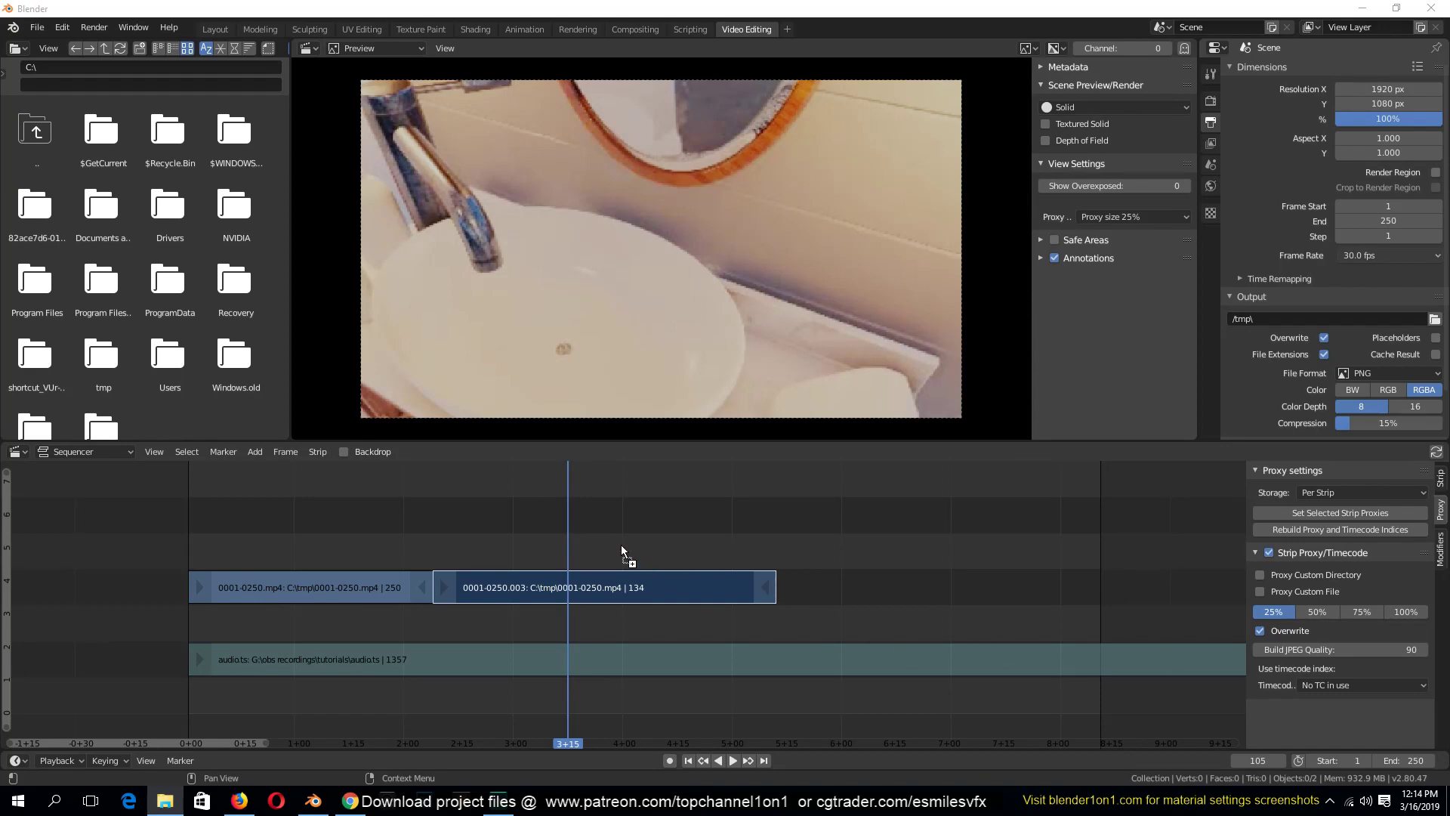
pyautogui.hotkey('ctrl', 'v')
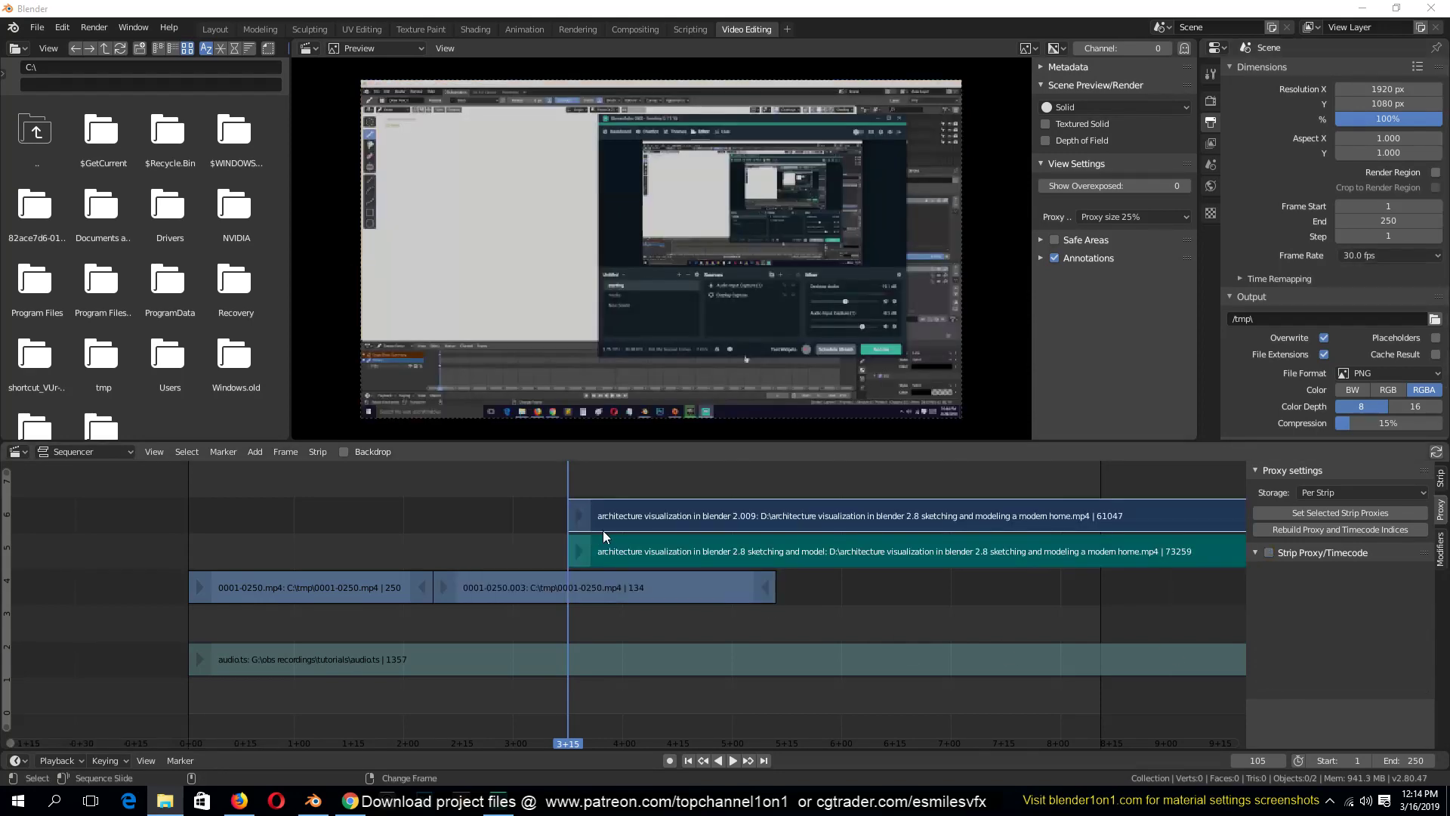
# Step: Try to move the architecture video strip separately from its audio strip
pyautogui.press('g')
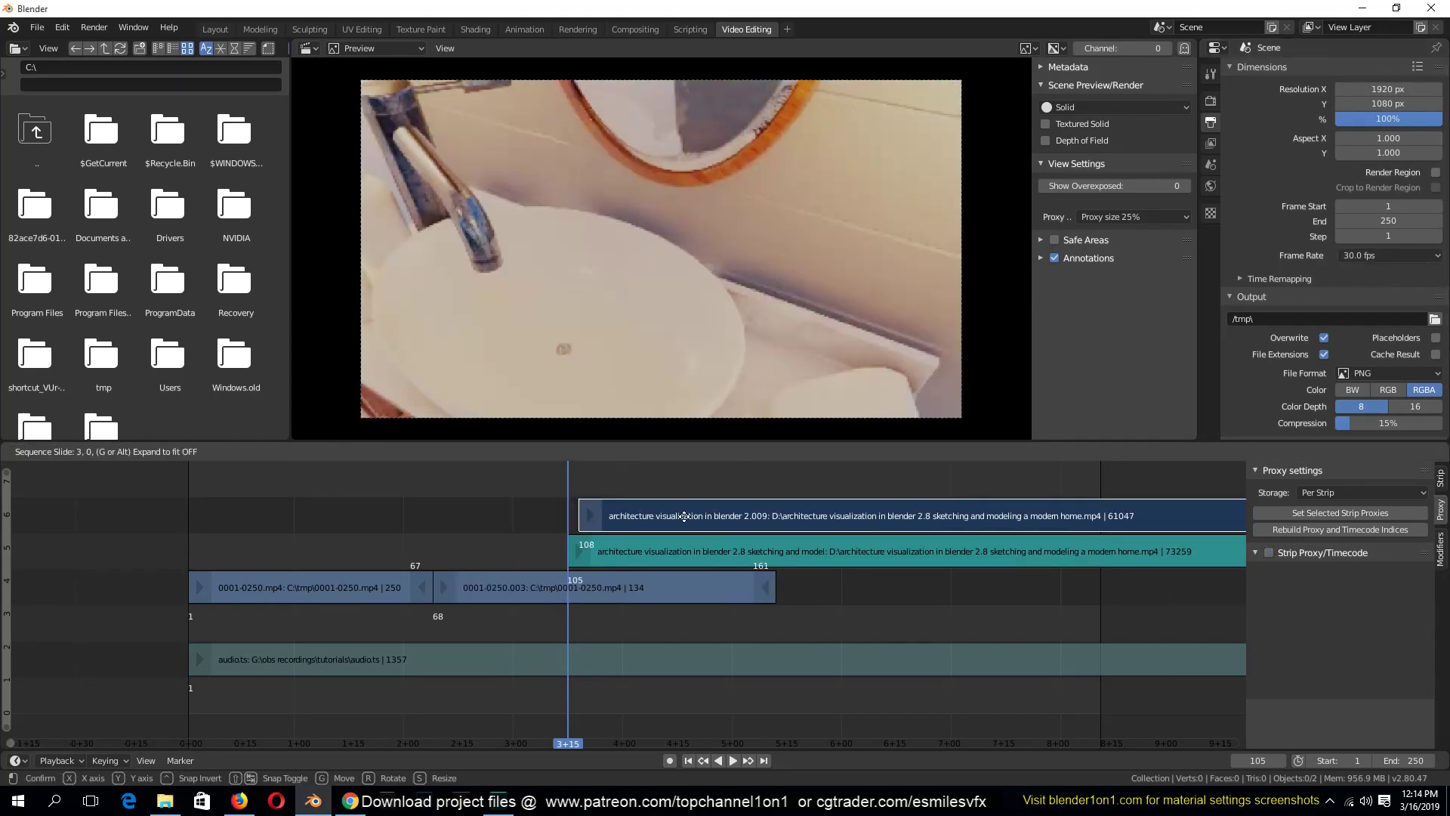
pyautogui.click(665, 519)
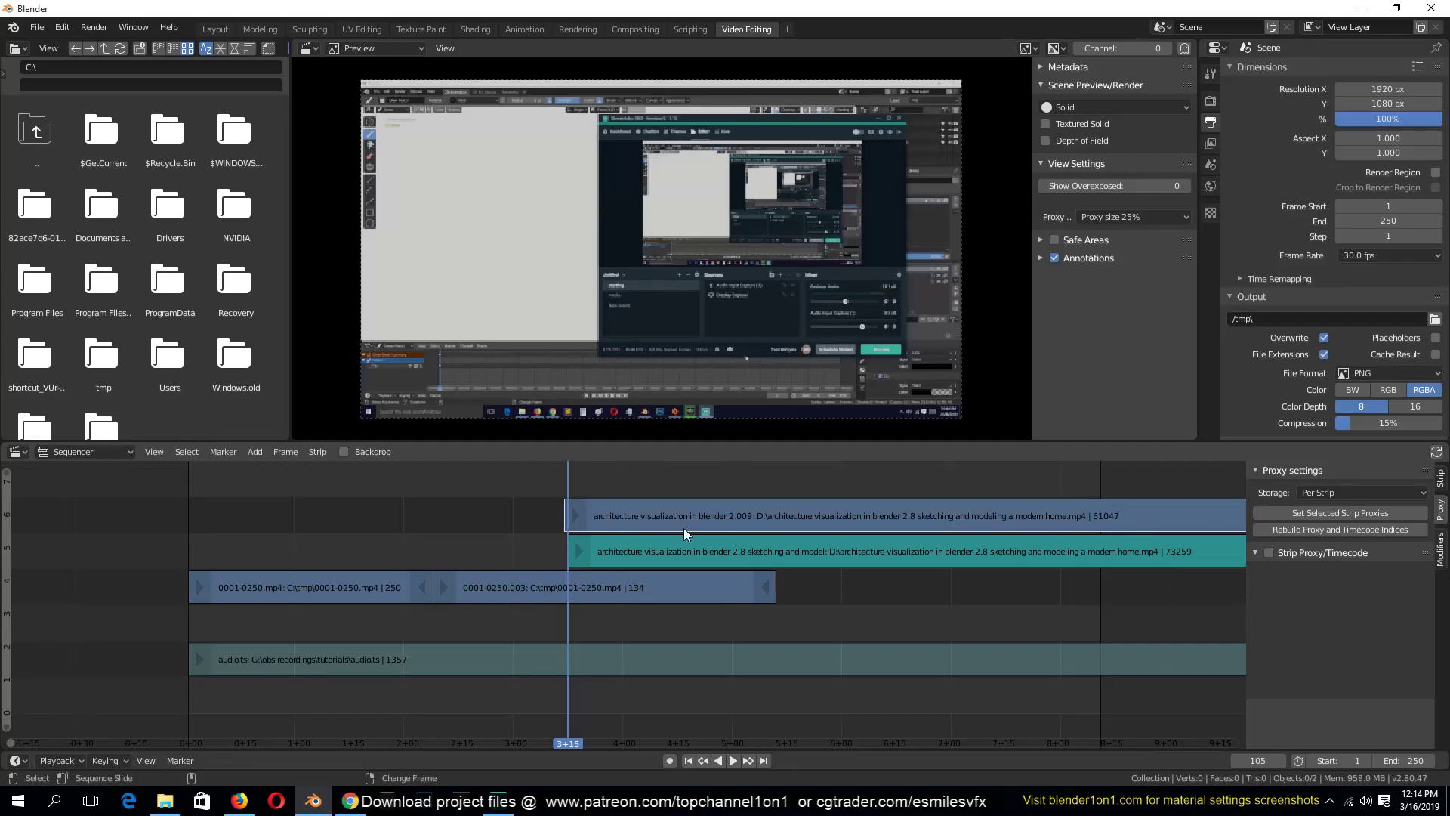
pyautogui.moveTo(682, 528); pyautogui.dragTo(648, 482)
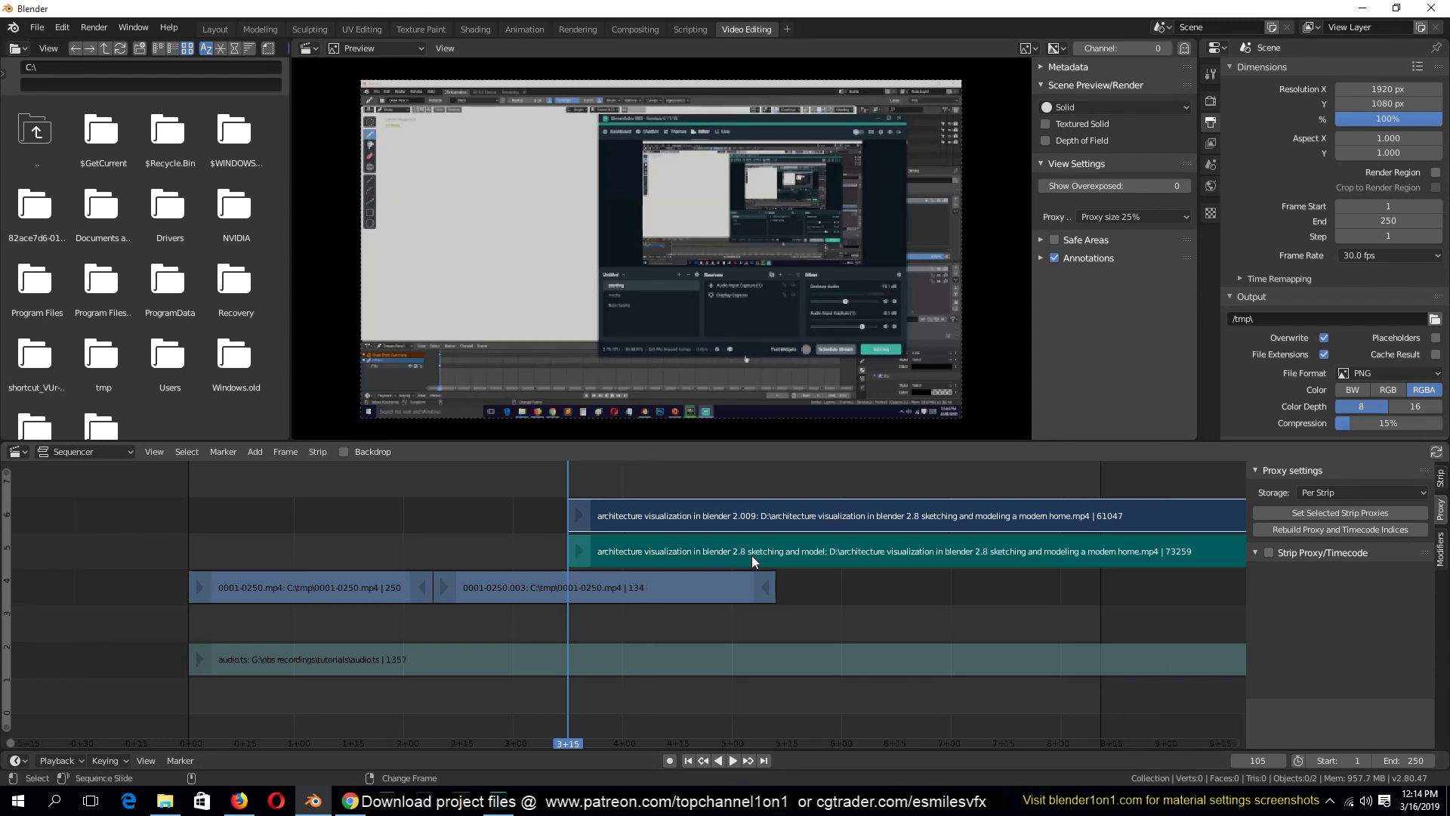
# Step: Scrub to frame 144 and group the architecture video and audio strips into a meta strip, separating and regrouping them as a test
pyautogui.rightClick(712, 549)
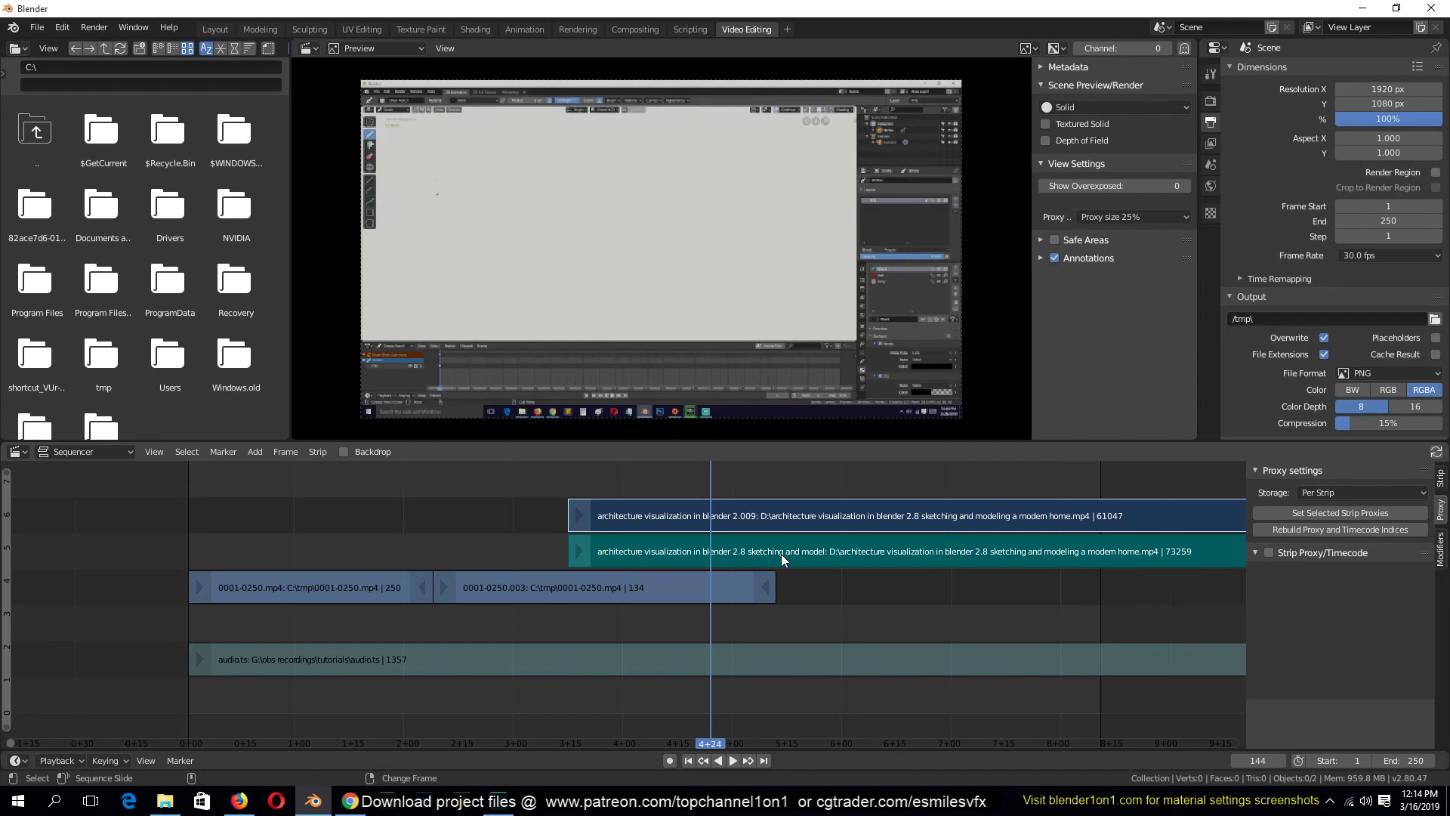
pyautogui.press('ctrl')
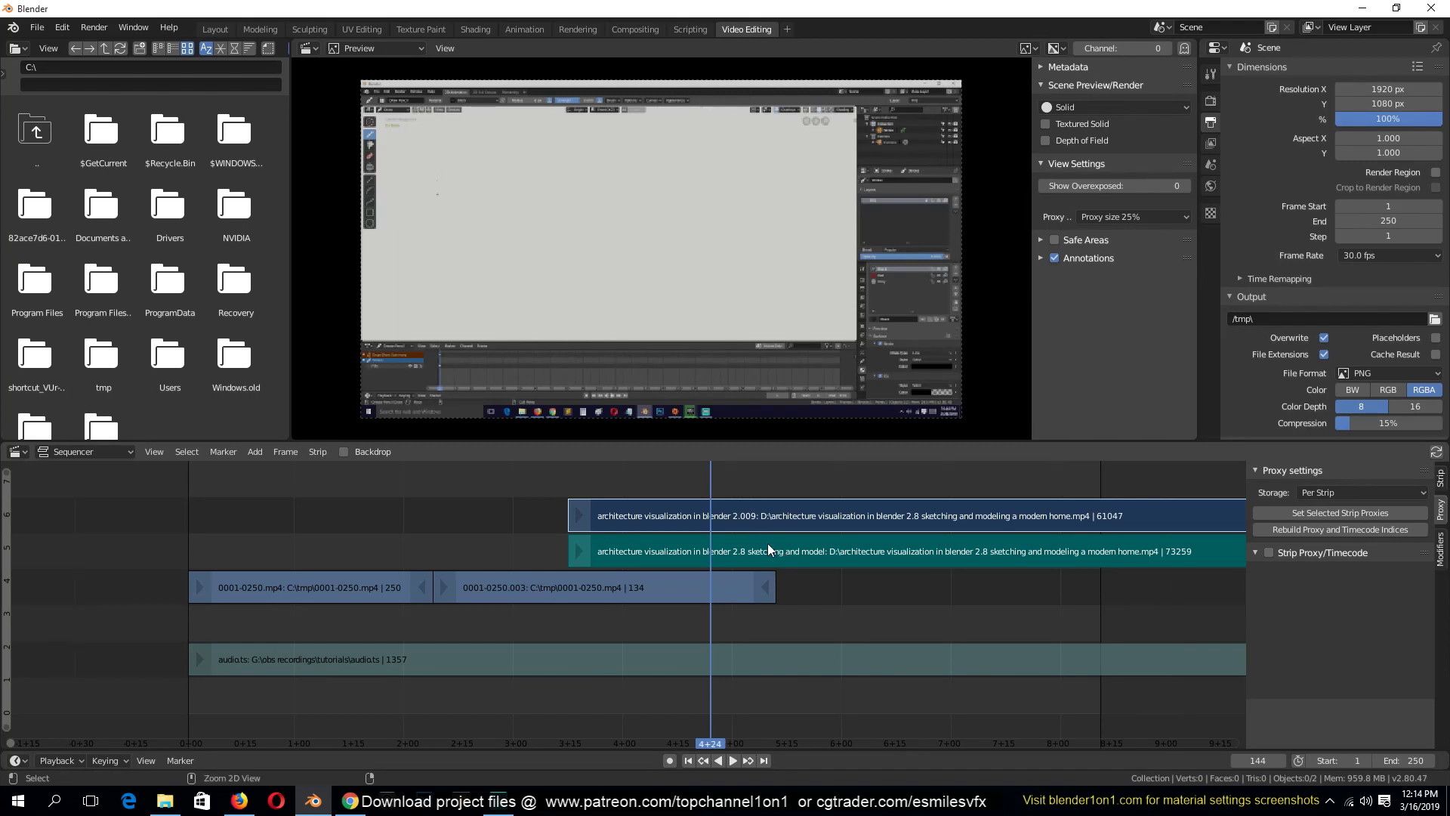
pyautogui.hotkey('ctrl', 'g')
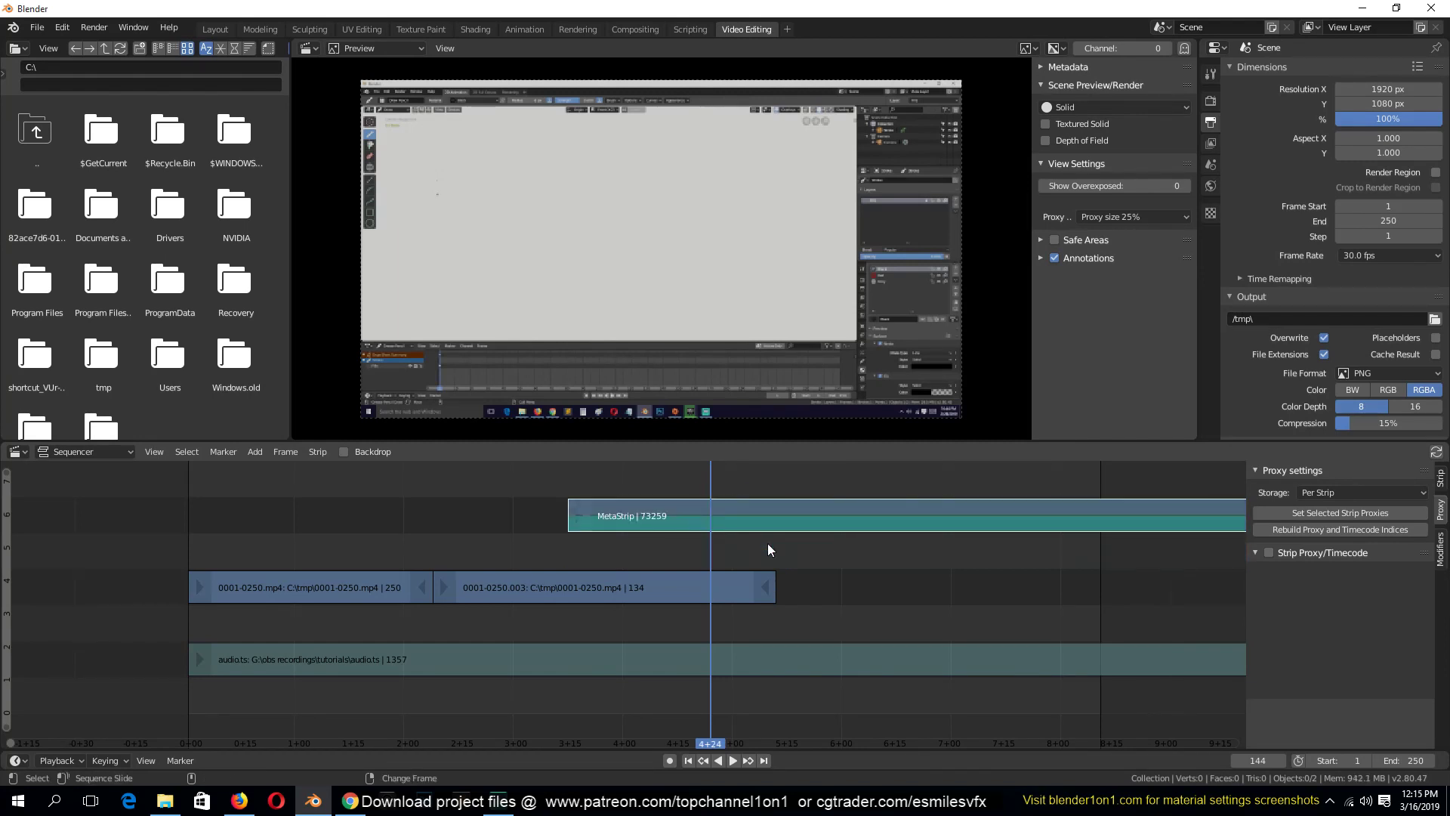
pyautogui.press('ctrl')
pyautogui.hotkey('ctrl', 'alt', 'g')
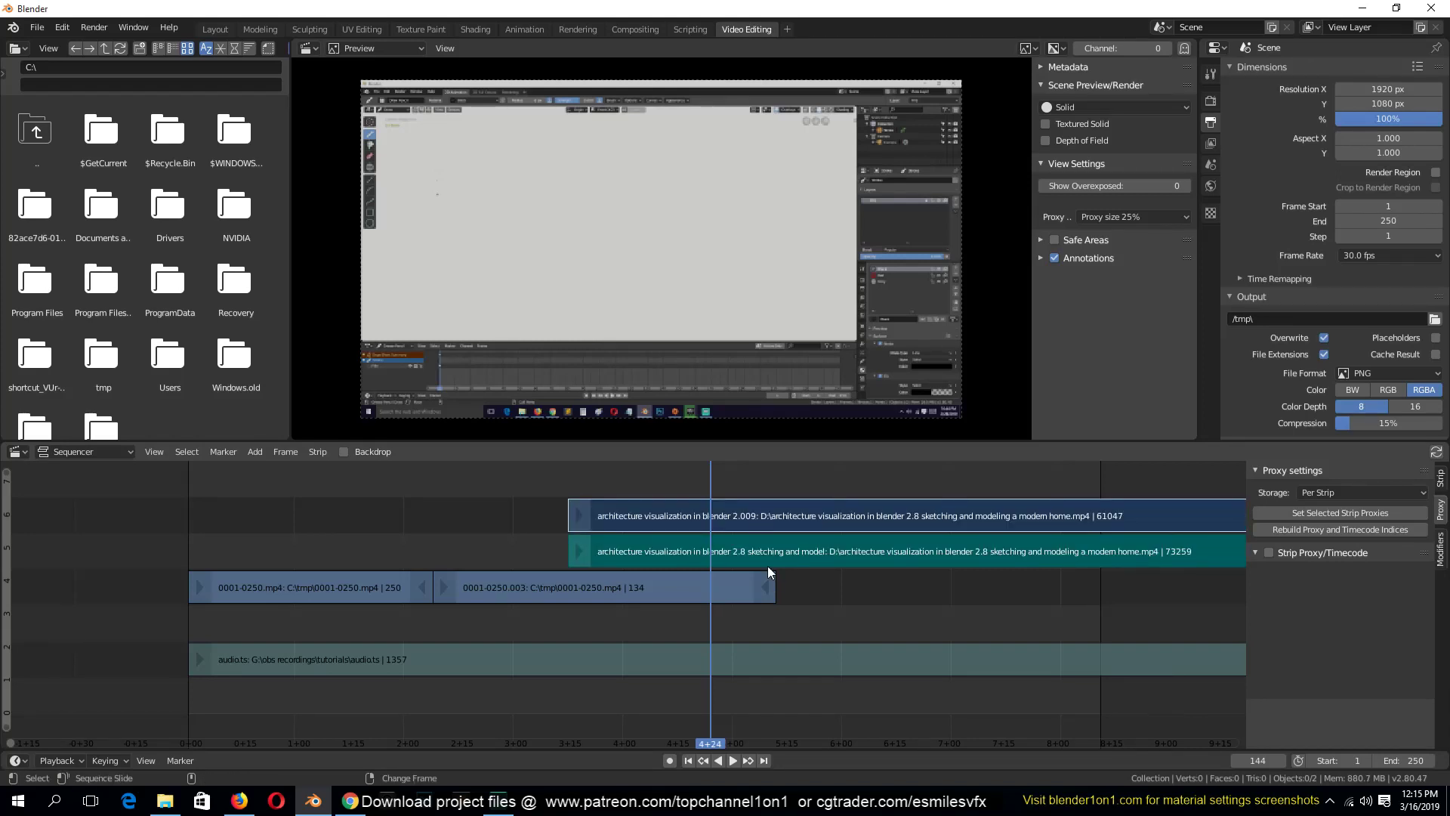
pyautogui.hotkey('ctrl', 'g')
pyautogui.hotkey('ctrl', 'alt', 'g')
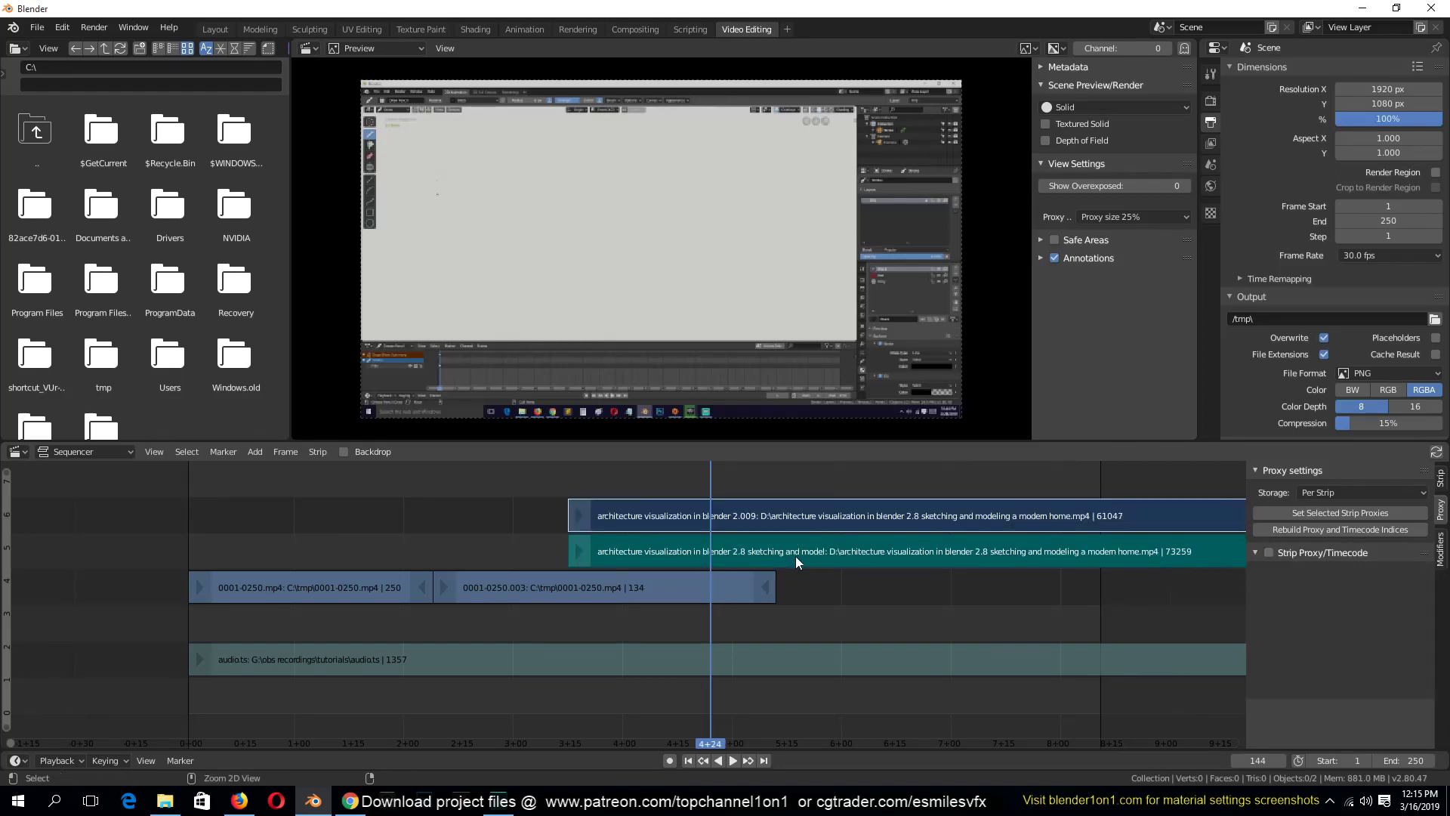
pyautogui.hotkey('ctrl', 'g')
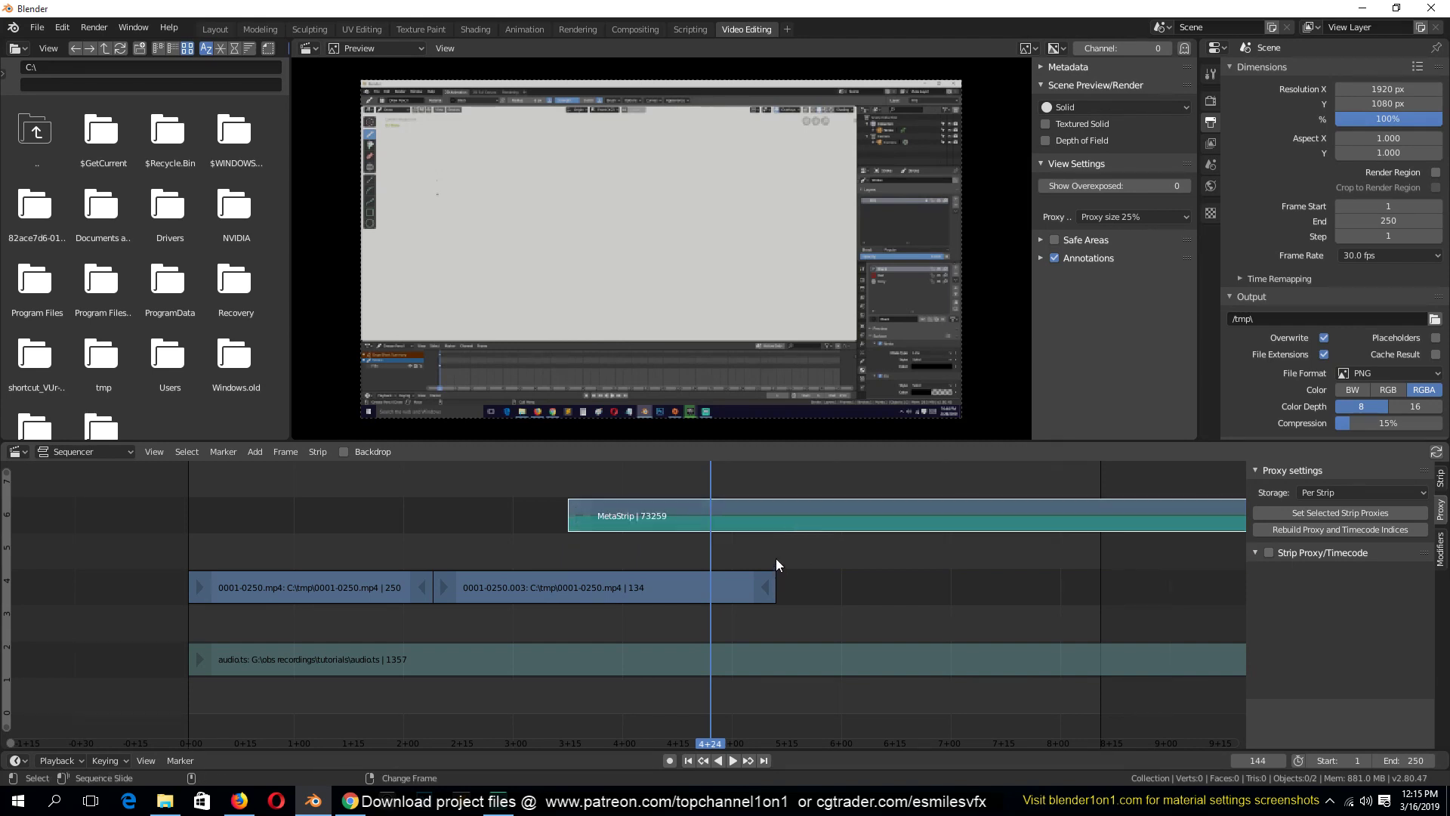
# Step: Move the meta strip earlier on its channel so that it starts just before the 1+00 mark
pyautogui.press('g')
pyautogui.click(481, 558)
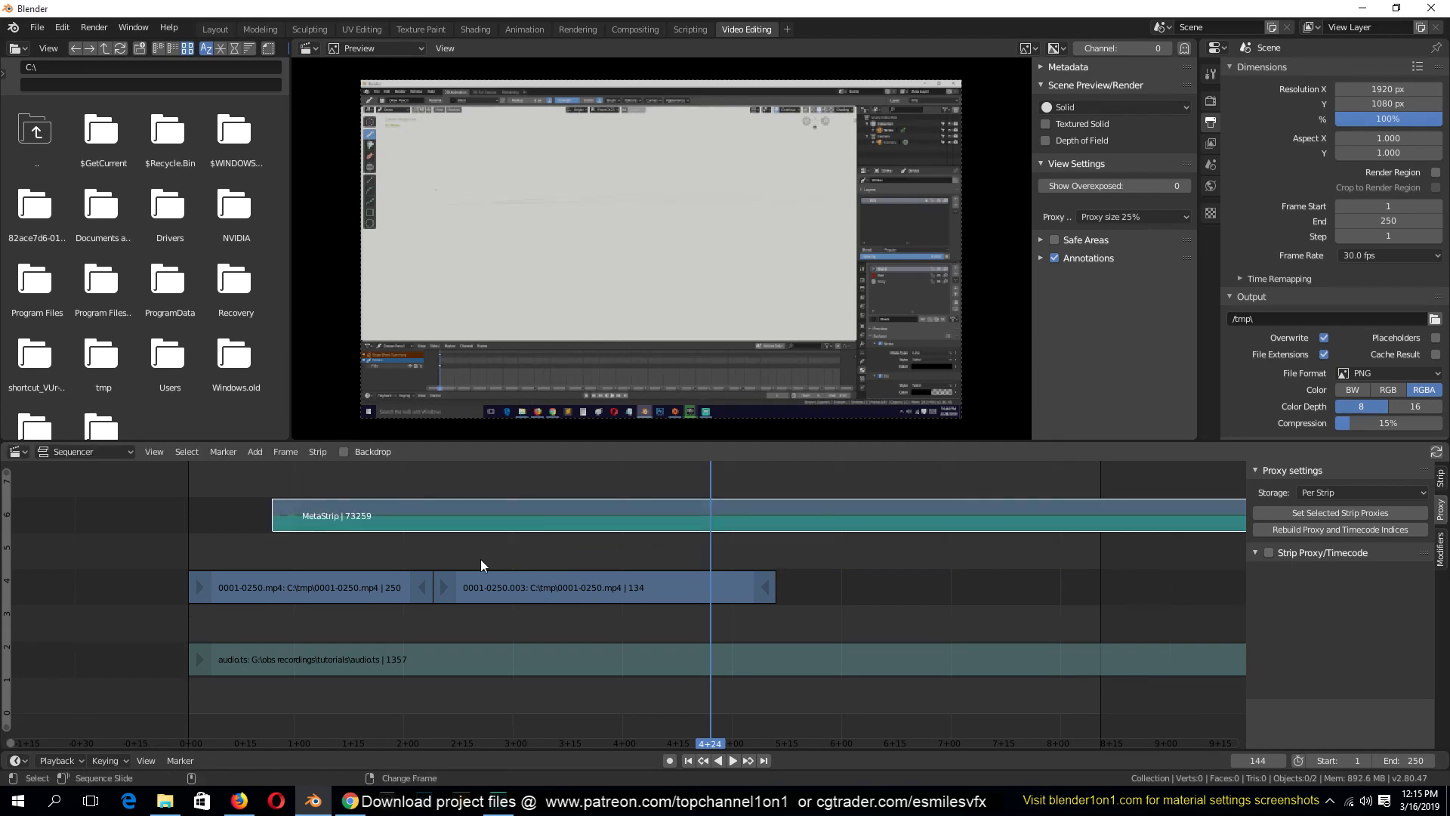
pyautogui.press('g')
pyautogui.click(475, 575)
# Step: Enter the meta strip to view its video and audio strips, and return to the main sequence, repeating this a few times
pyautogui.press('Tab')
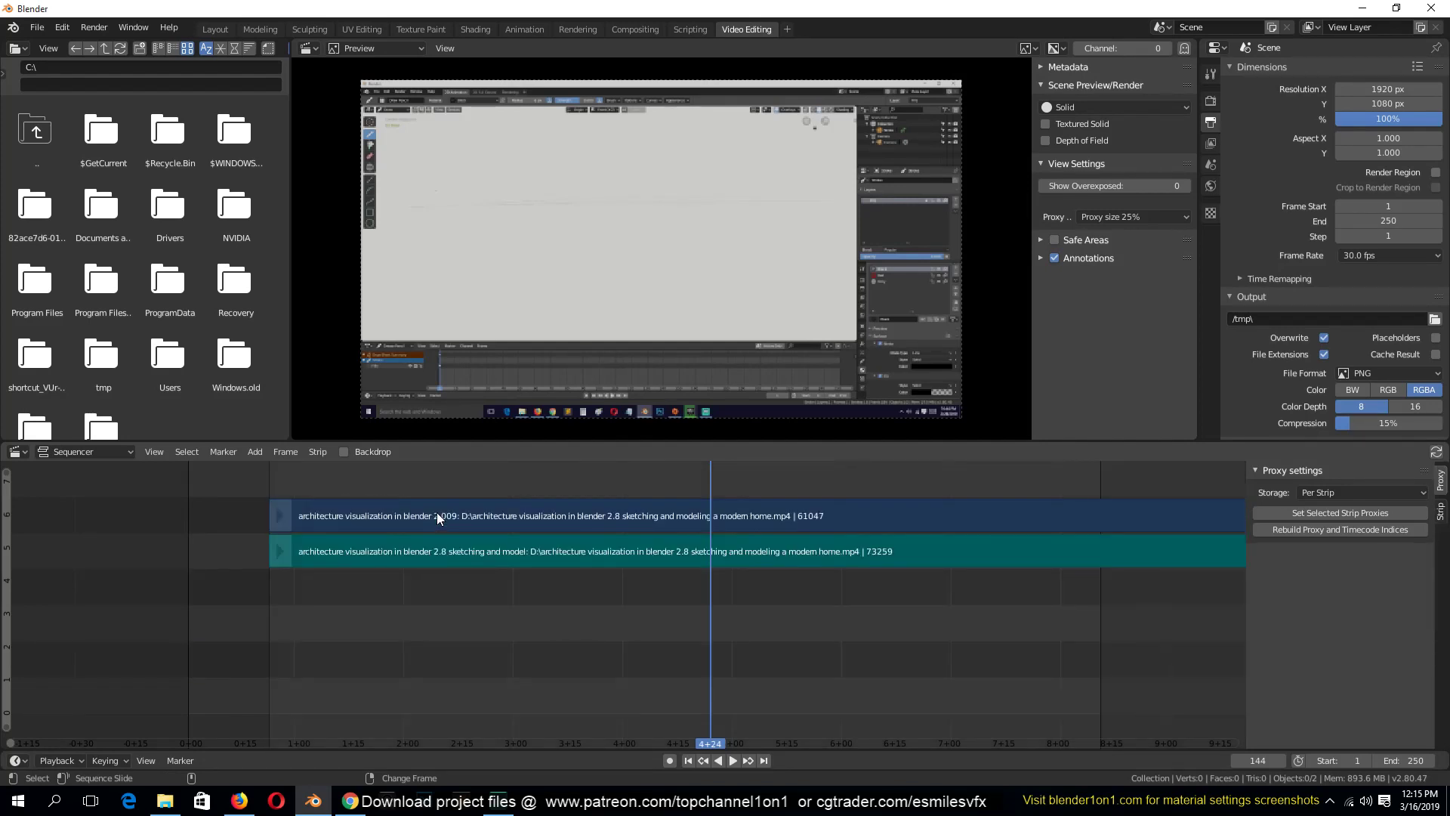
pyautogui.press('Tab')
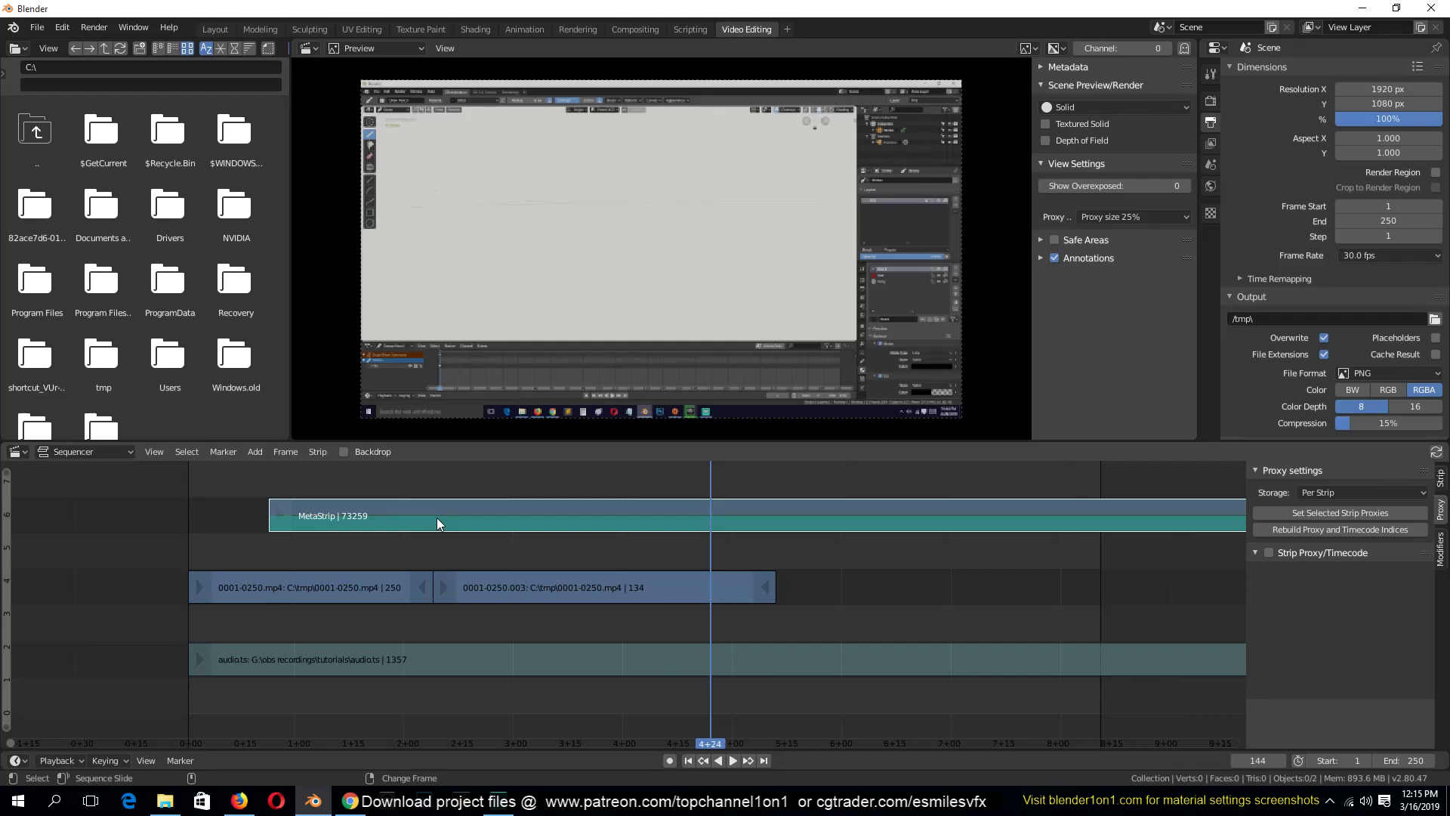
pyautogui.press('Tab')
pyautogui.press('Tab')
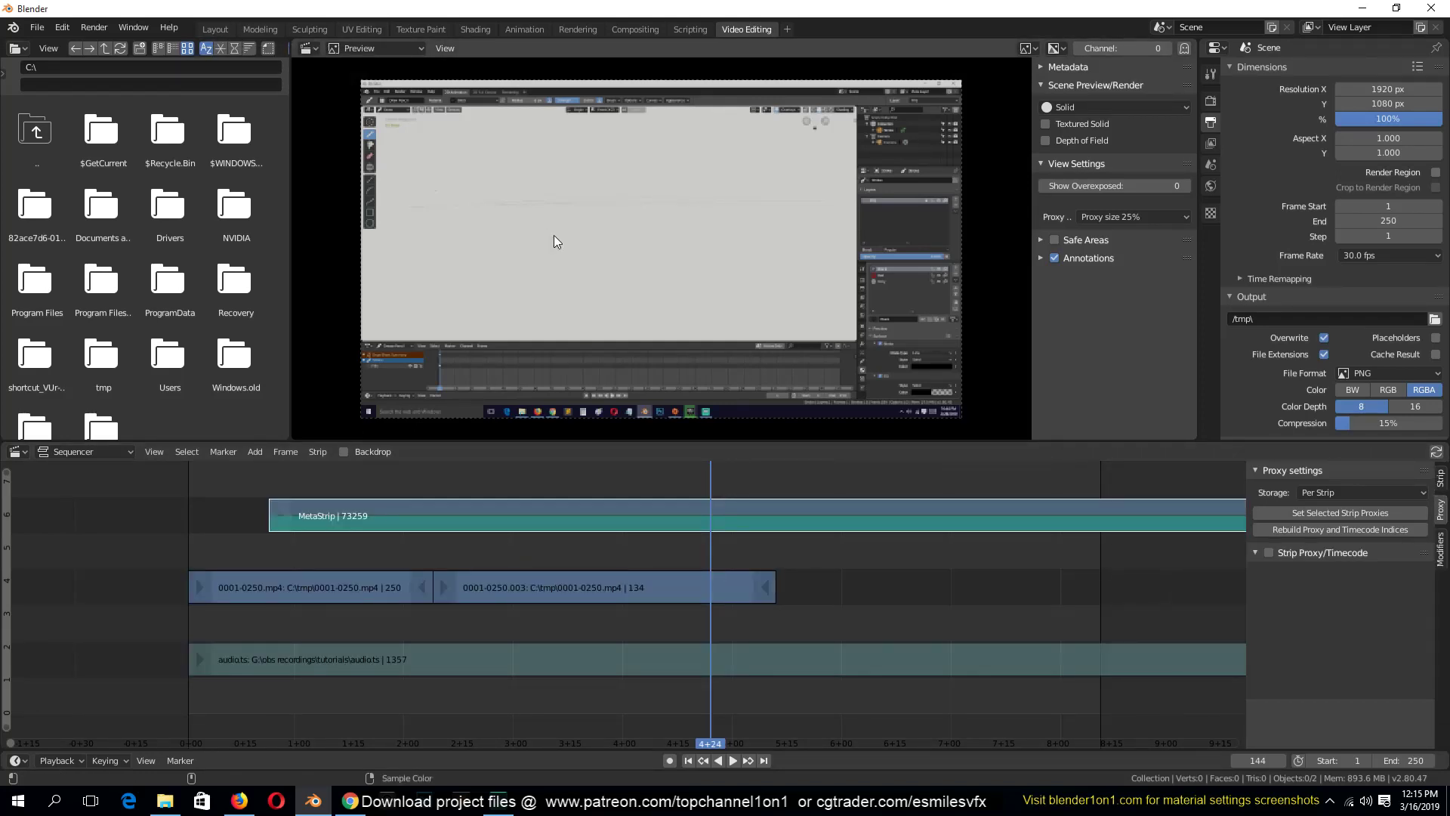
pyautogui.press('Tab')
pyautogui.press('Tab')
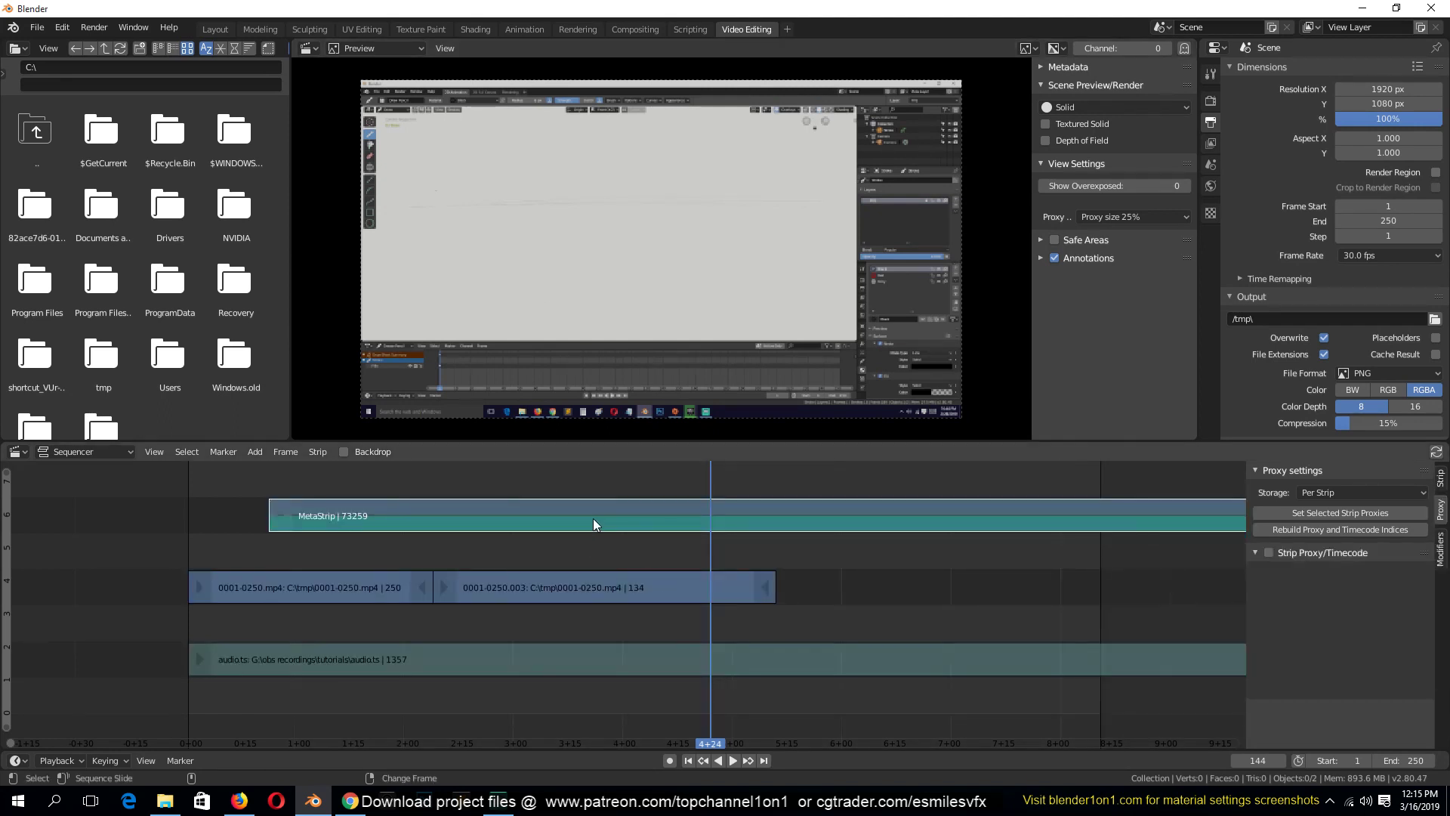
# Step: Enter the meta strip, select the architecture audio strip inside it, and return to the main sequence
pyautogui.press('Tab')
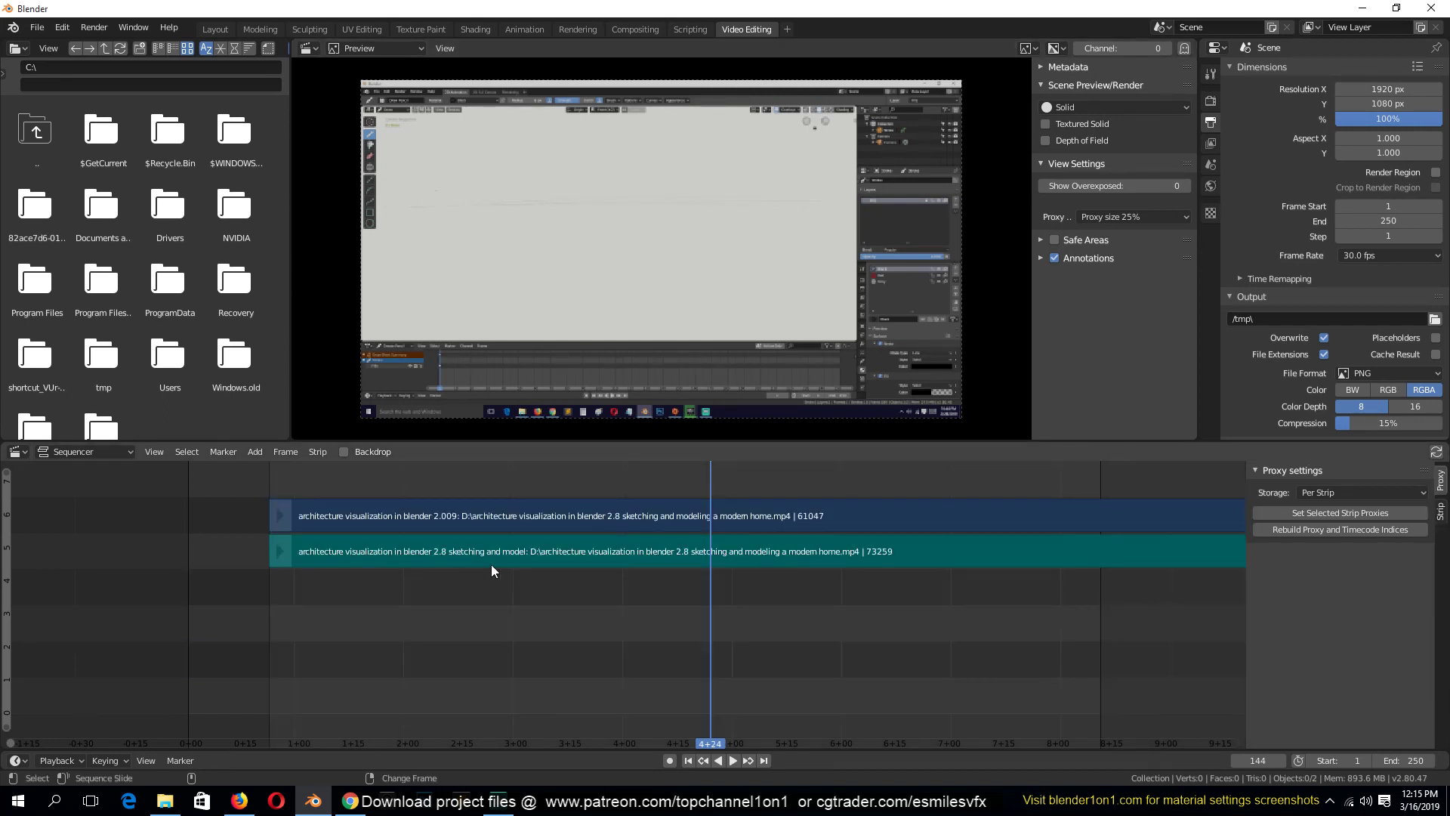
pyautogui.click(493, 551)
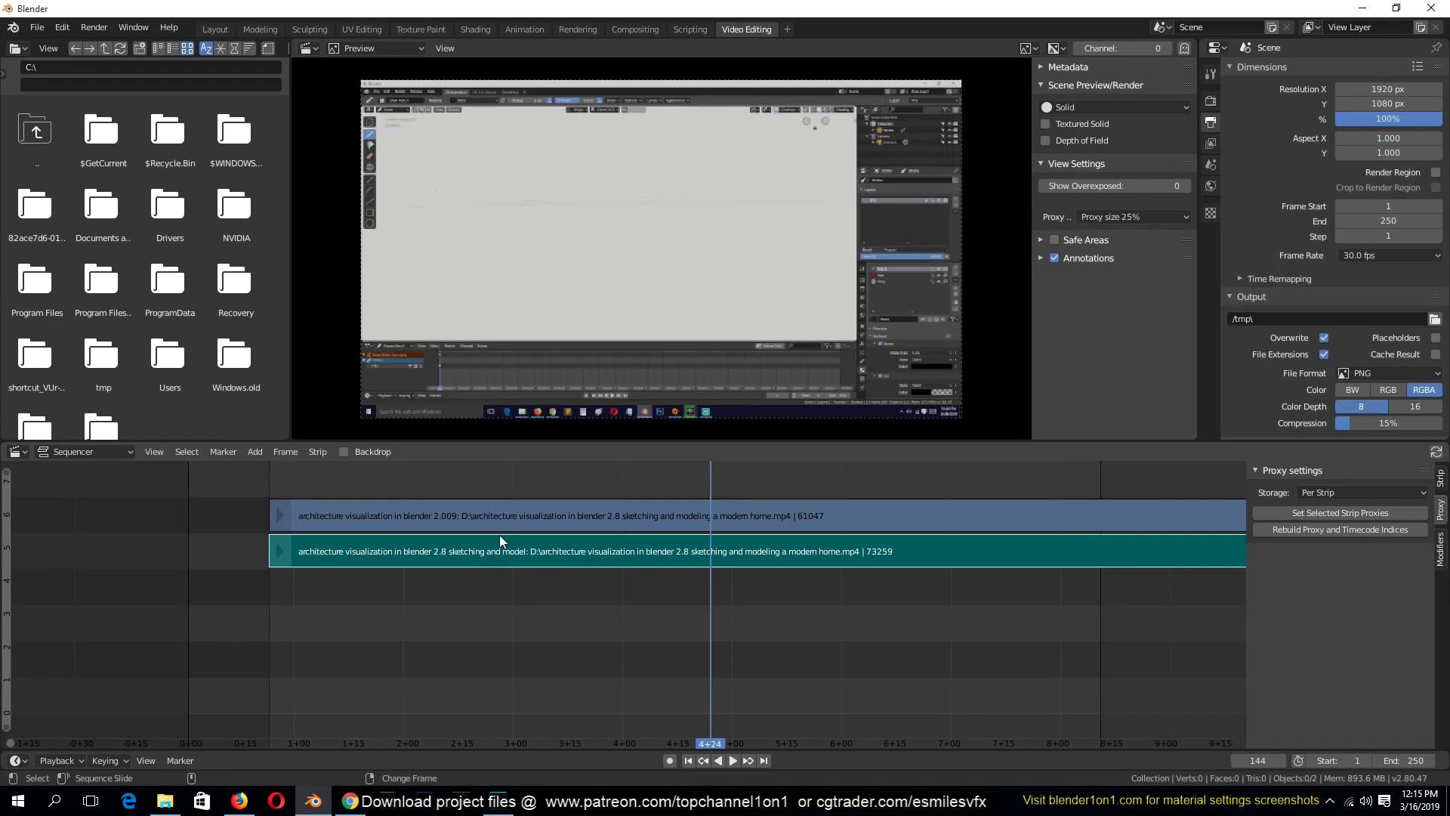
pyautogui.press('Tab')
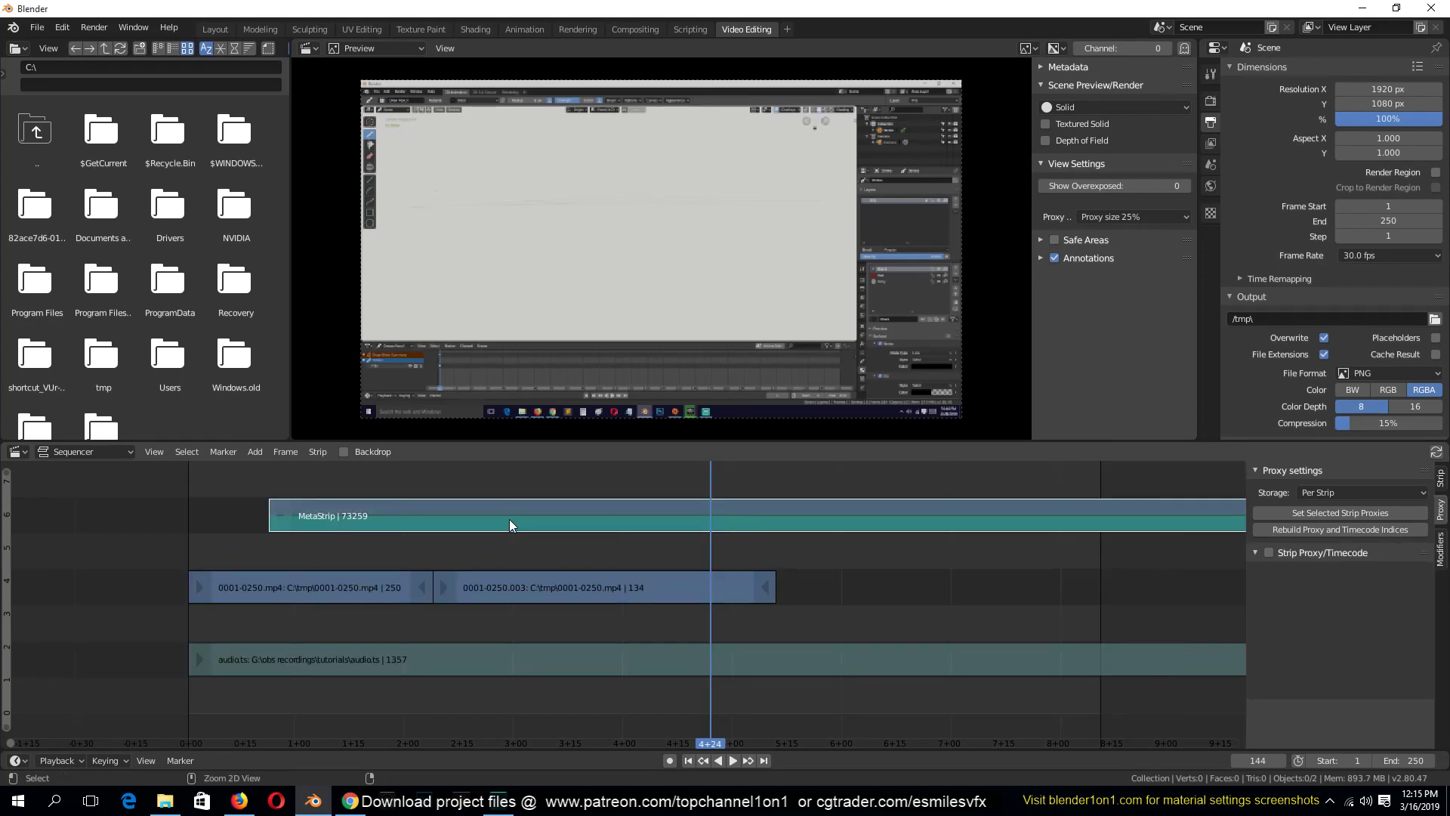
# Step: Separate the meta strip into its architecture video and audio strips, selecting each one individually as a check
pyautogui.hotkey('ctrl', 'alt', 'g')
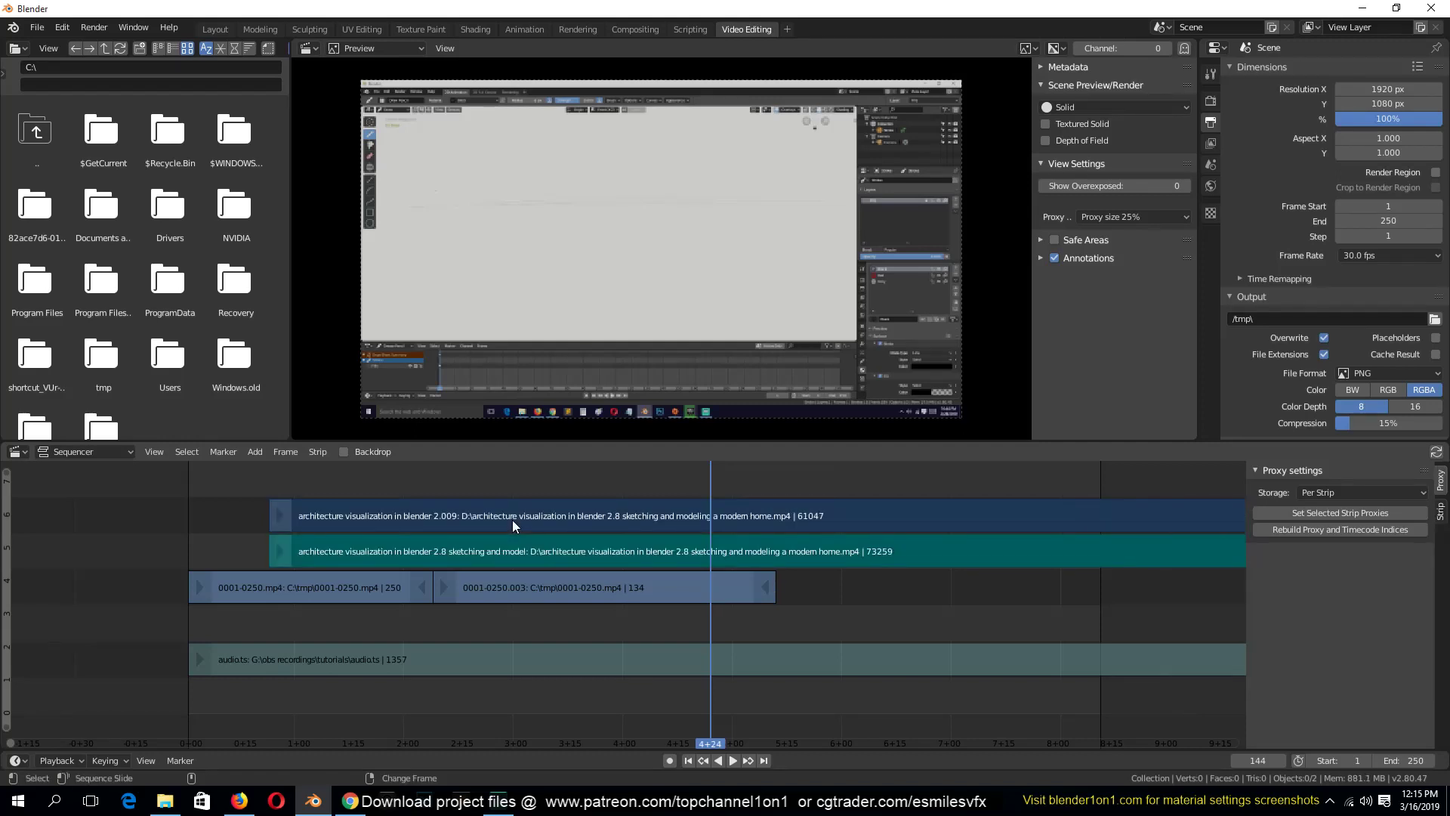
pyautogui.click(532, 546)
pyautogui.click(532, 515)
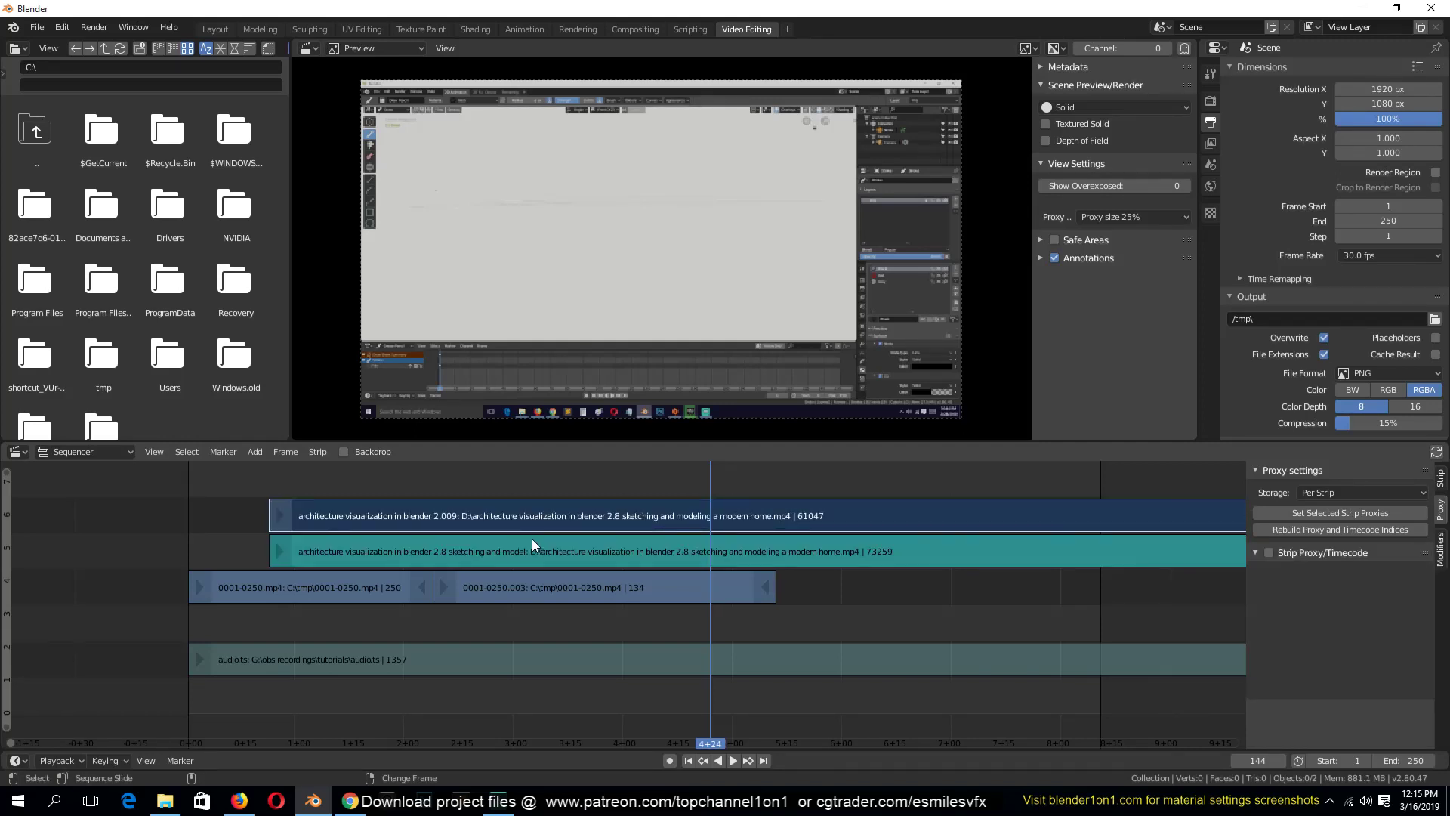
pyautogui.click(534, 550)
pyautogui.click(540, 522)
pyautogui.click(546, 540)
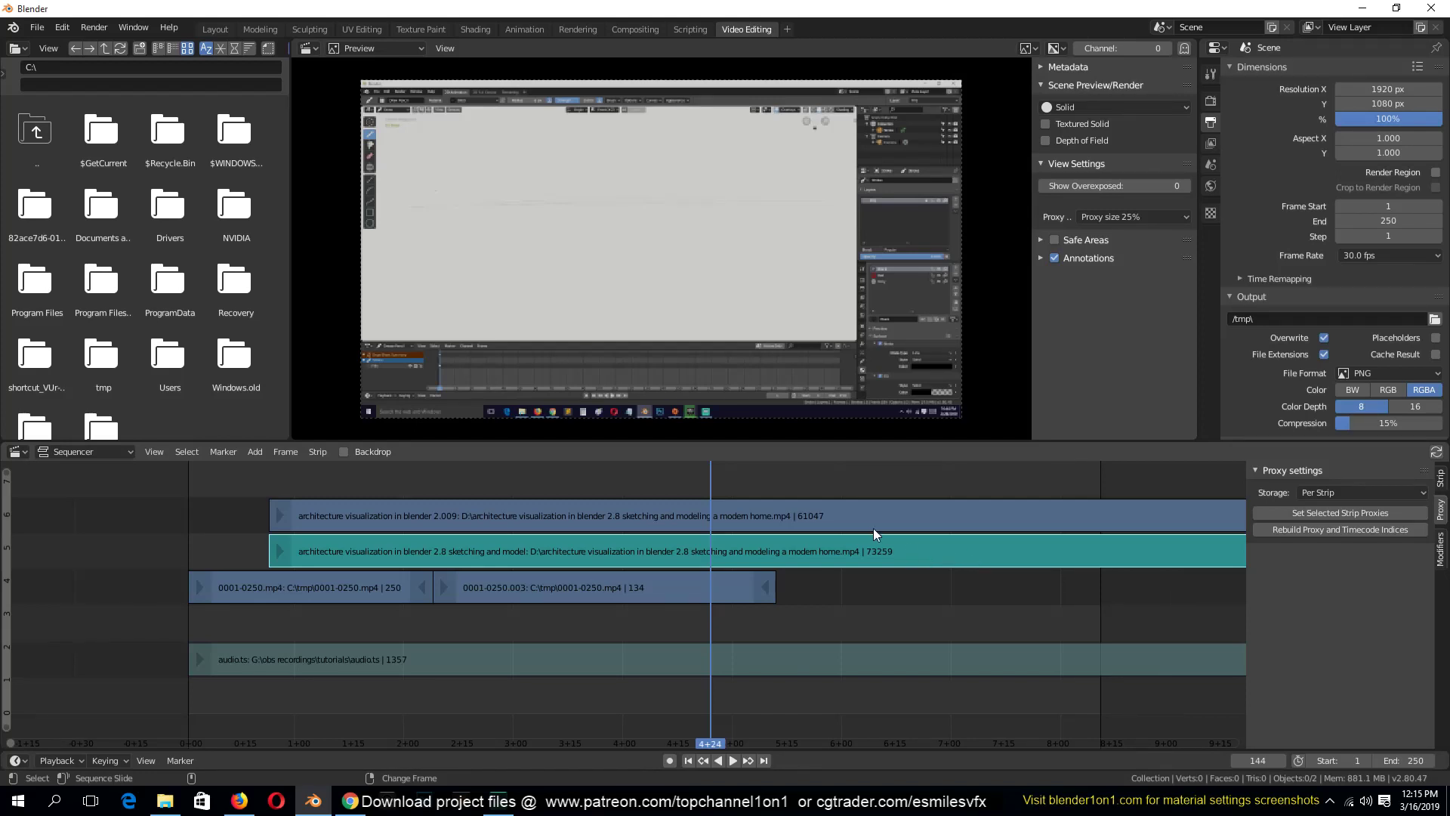
# Step: Delete the architecture audio strip on channel 5, keeping the video strip above it
pyautogui.click(734, 551)
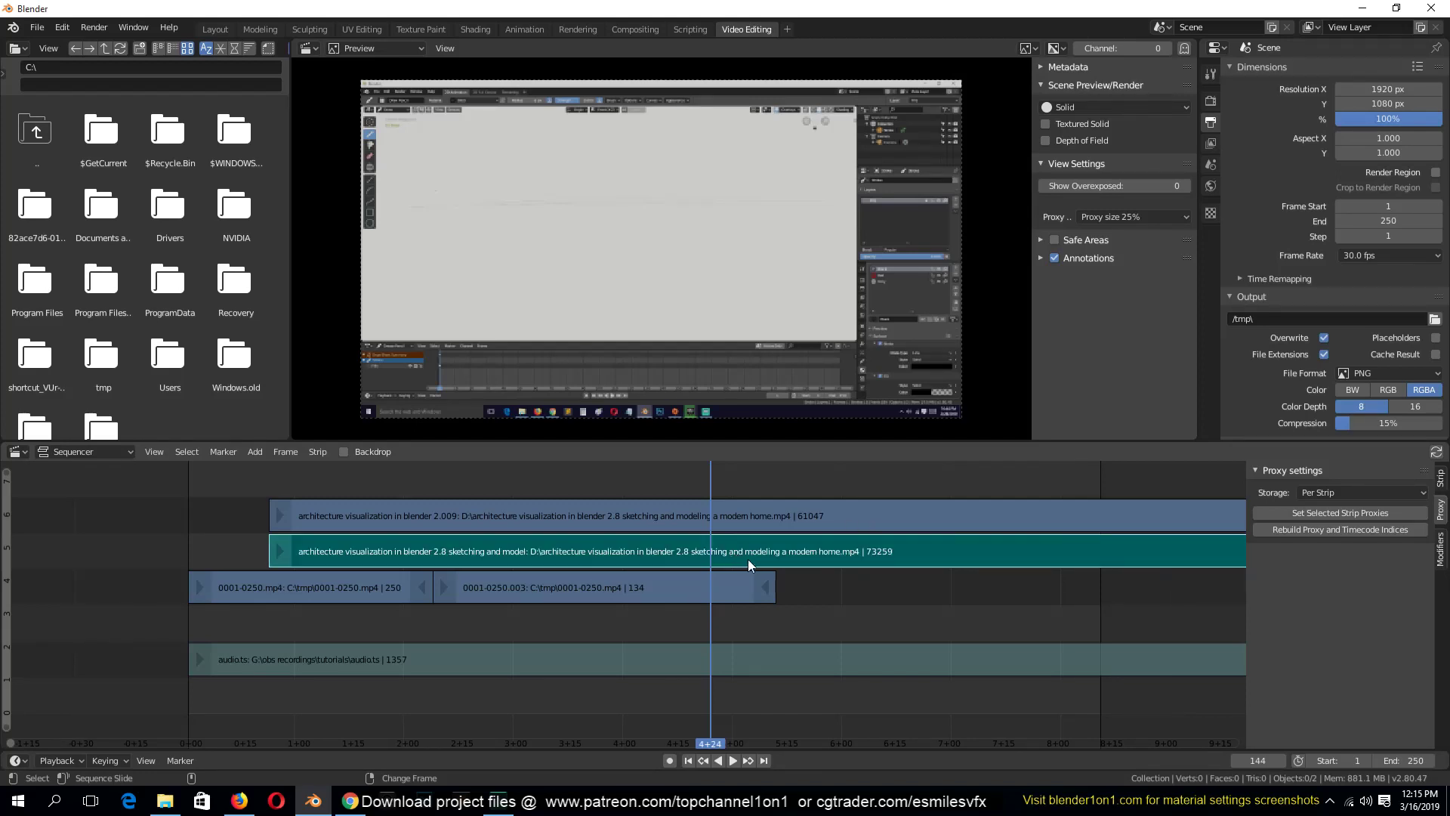
pyautogui.keyDown('shift'); pyautogui.click(784, 529); pyautogui.keyUp('shift')
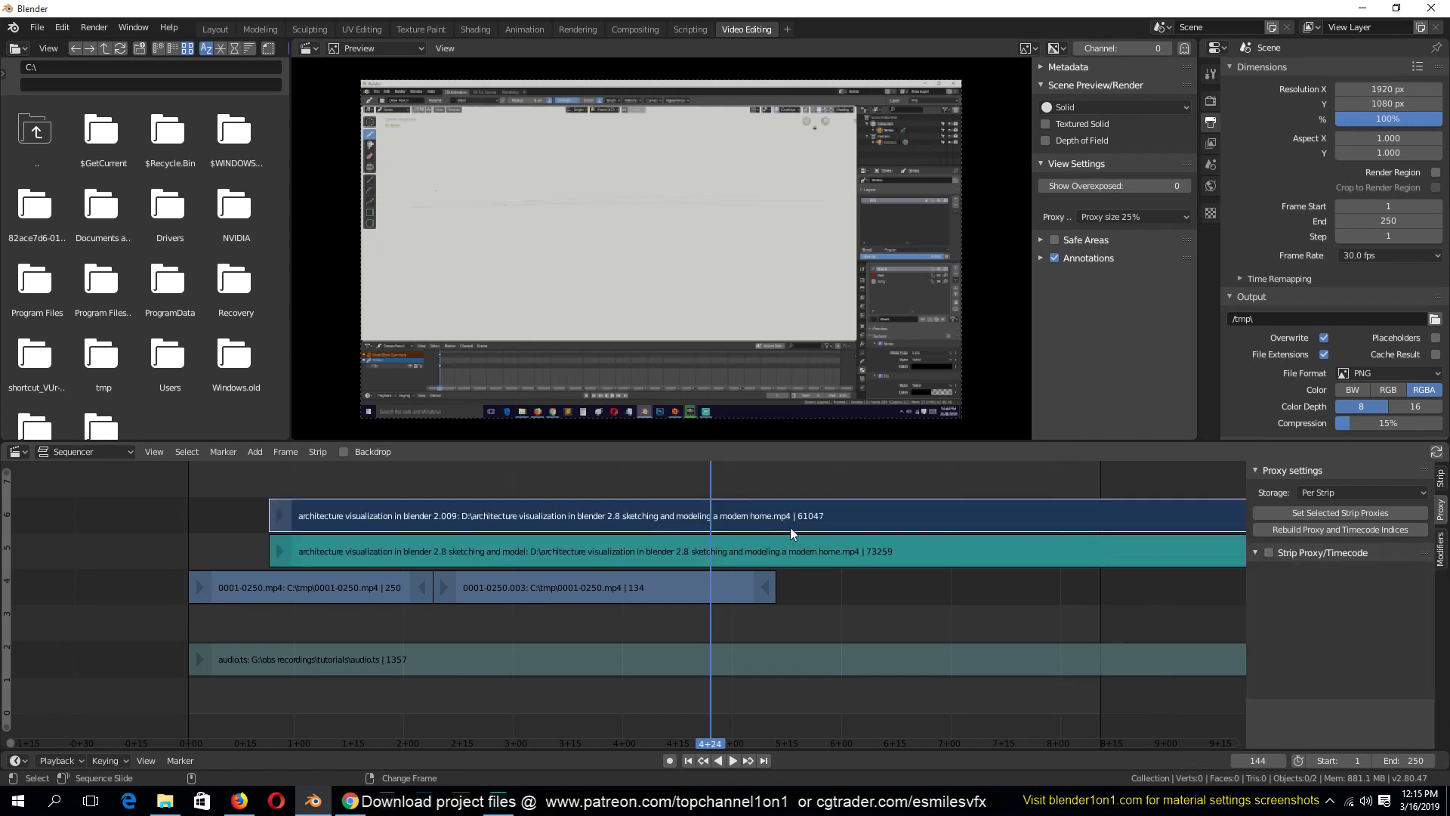
pyautogui.click(825, 551)
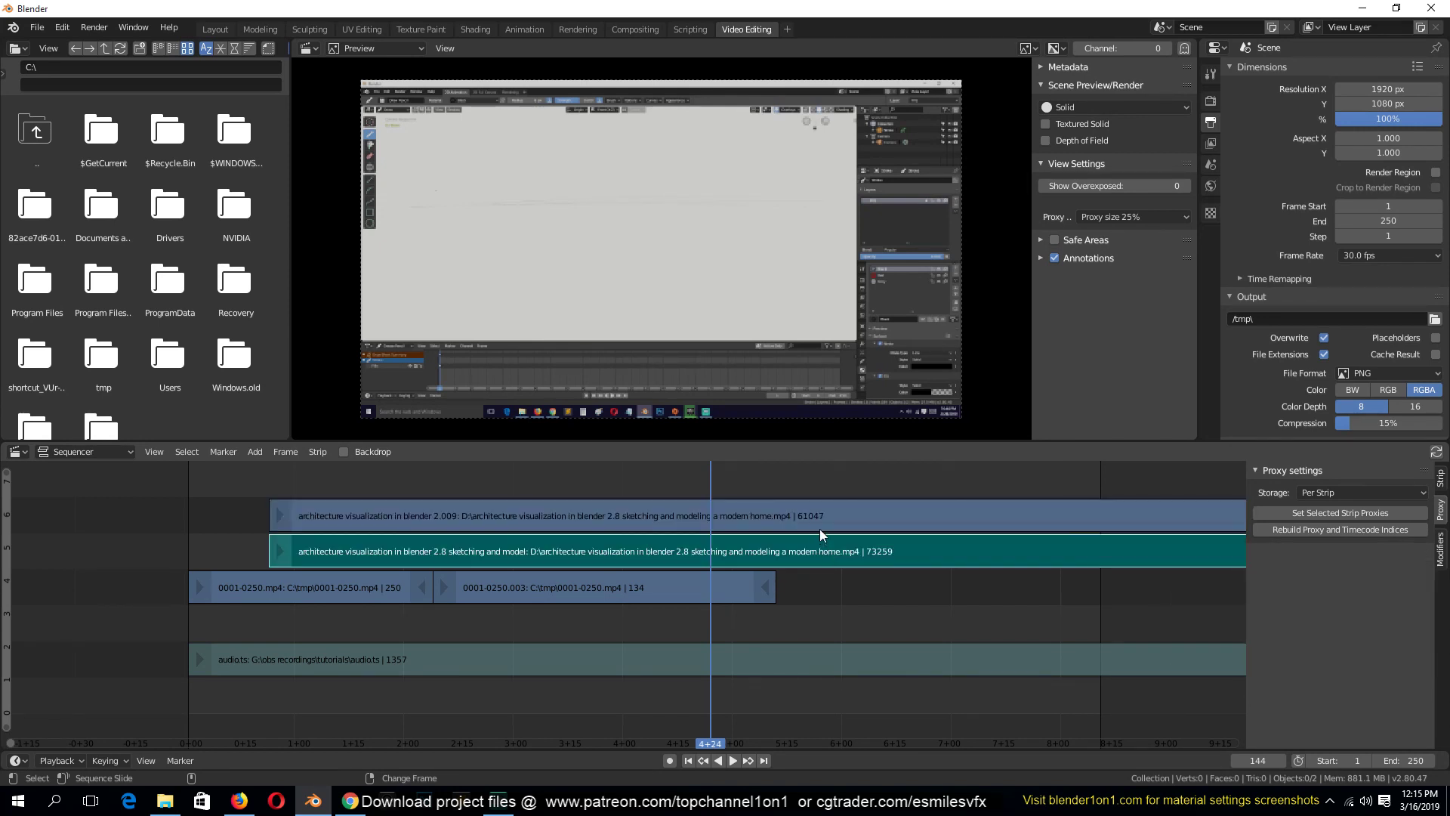
pyautogui.press('x')
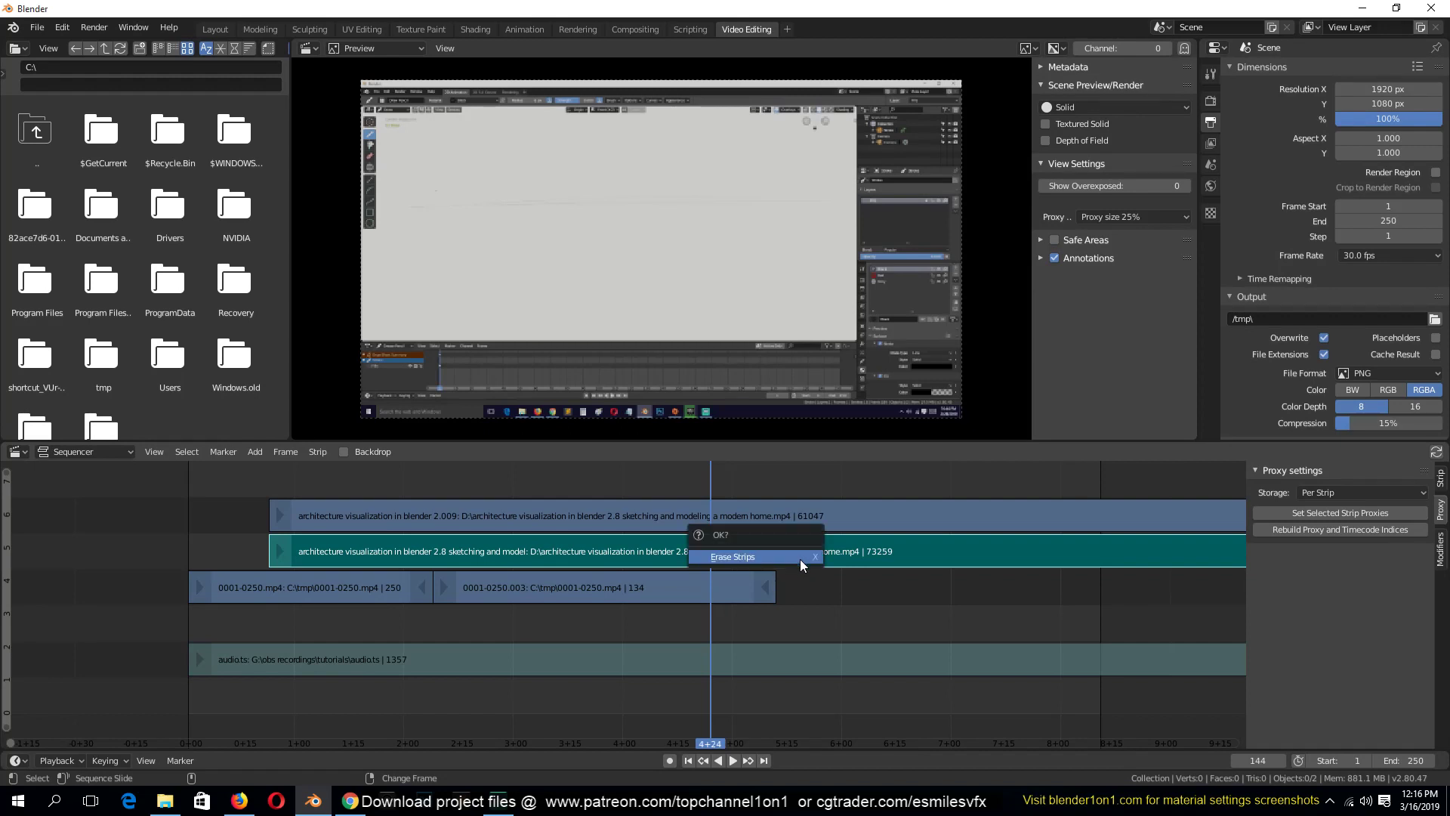
pyautogui.click(805, 555)
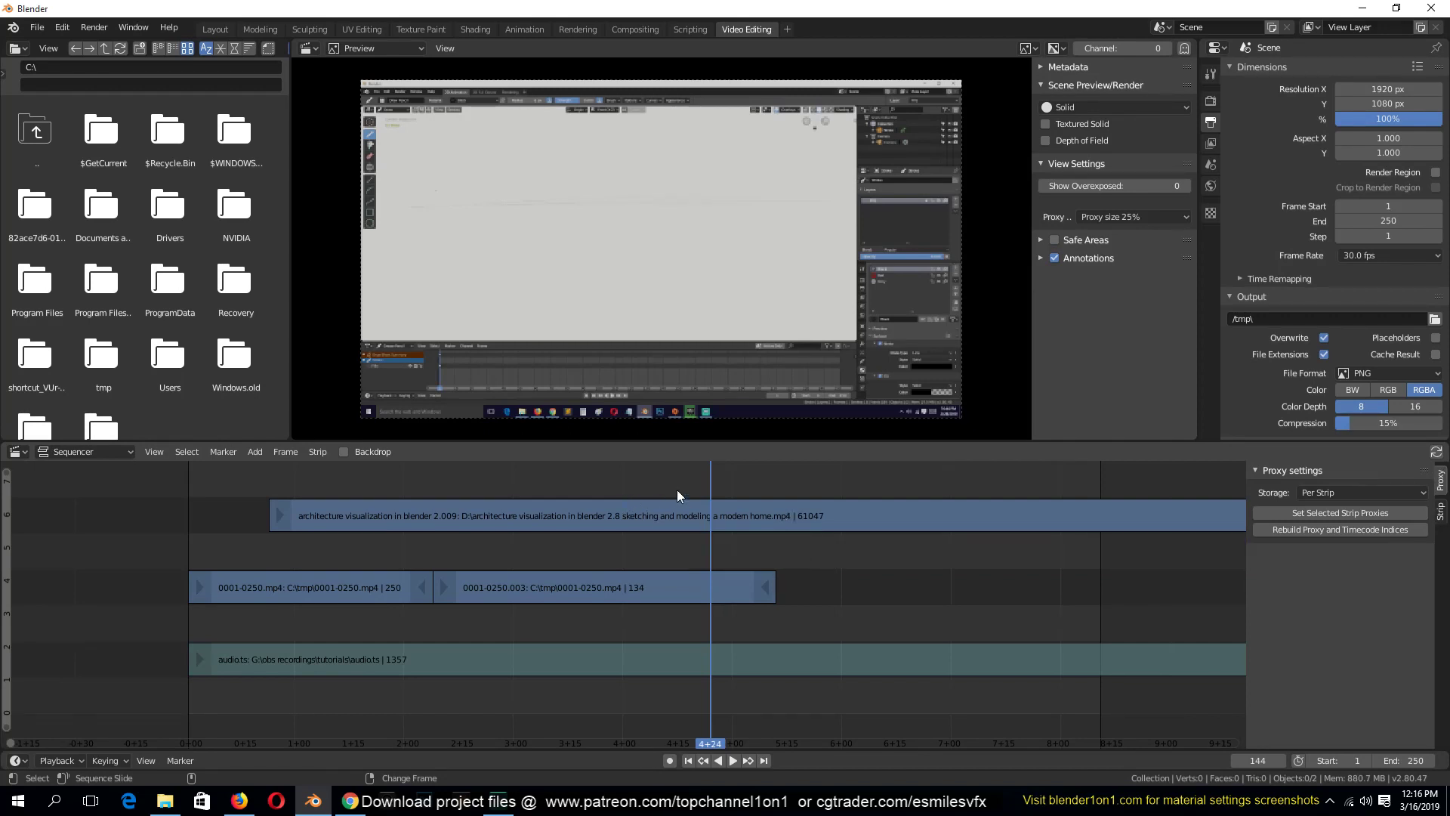
# Step: Scrub to frame 205 and move the architecture video strip far earlier on channel 6, so it starts well before frame 0
pyautogui.moveTo(693, 493); pyautogui.dragTo(568, 490, button='right')
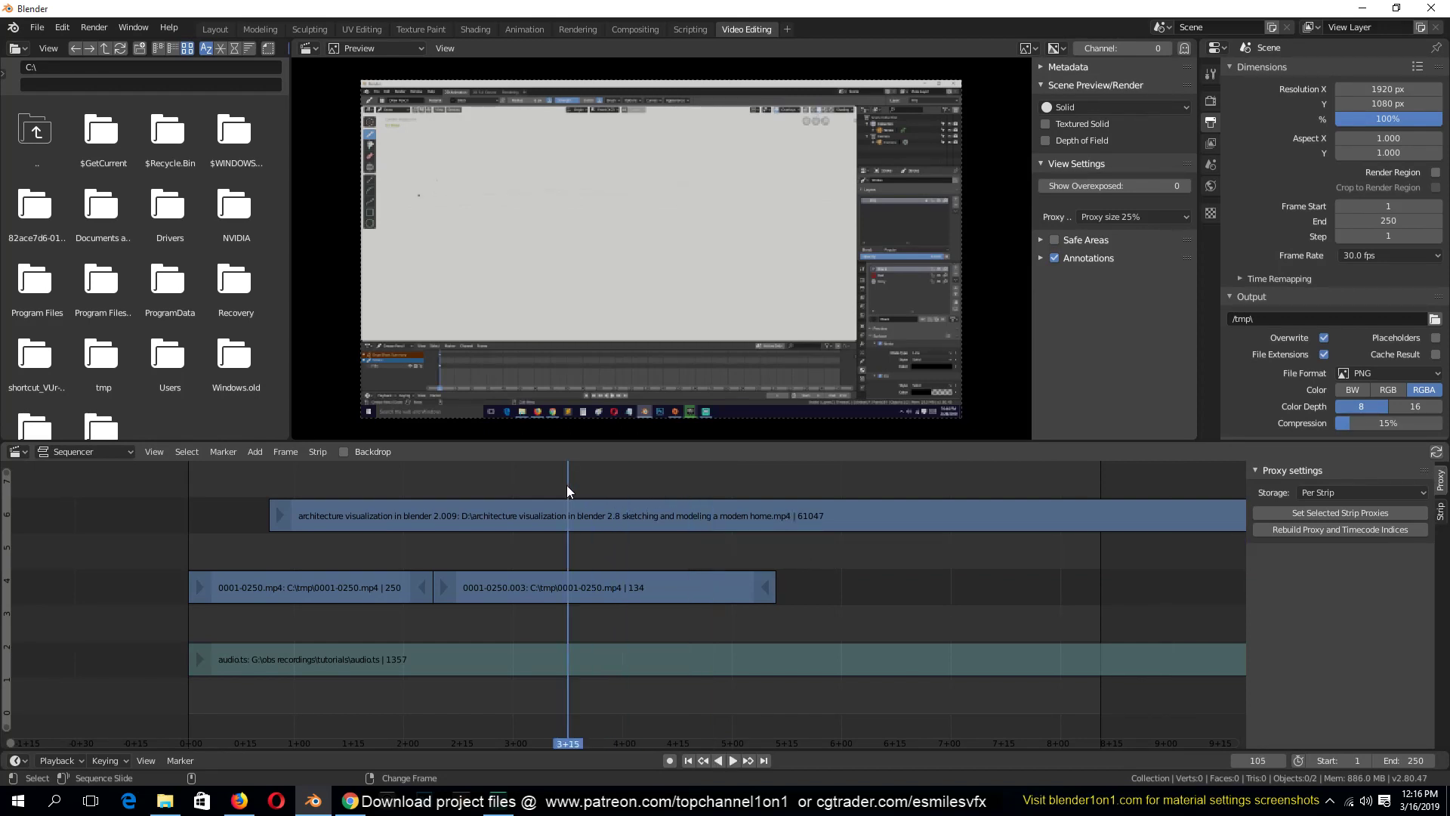
pyautogui.click(687, 517)
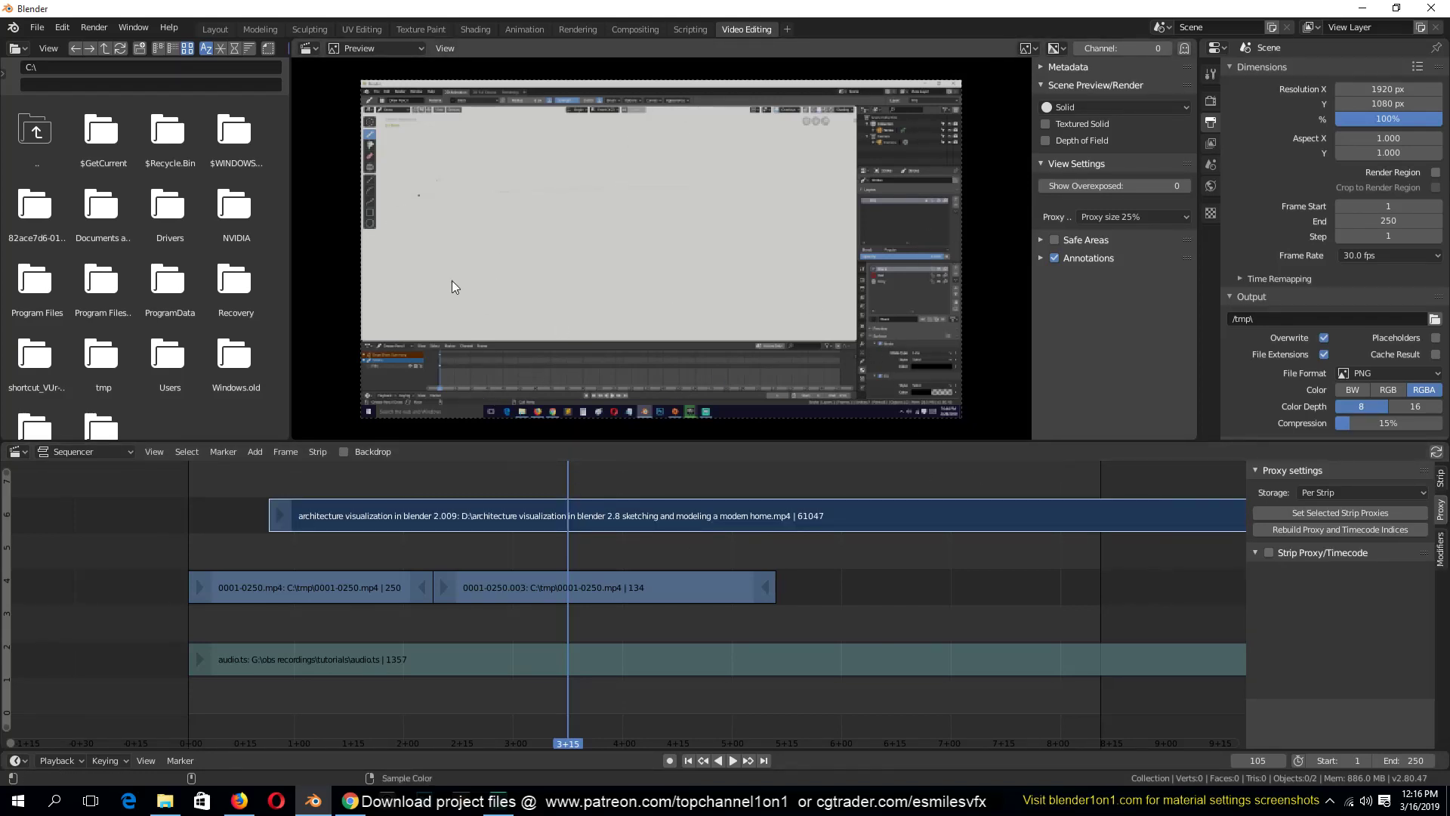
pyautogui.moveTo(780, 481); pyautogui.dragTo(935, 475, button='right')
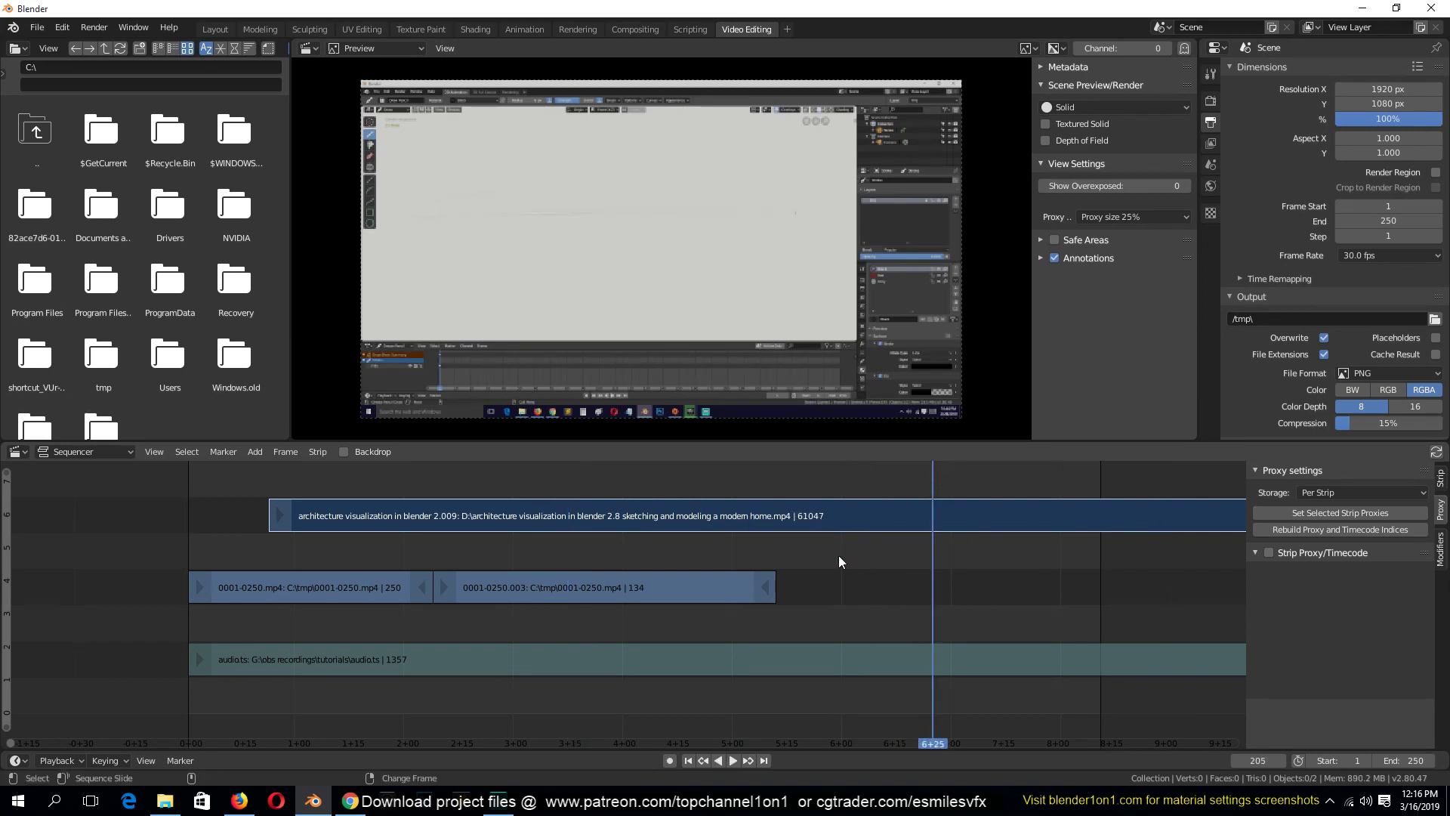
pyautogui.scroll(-10, 303, 532)
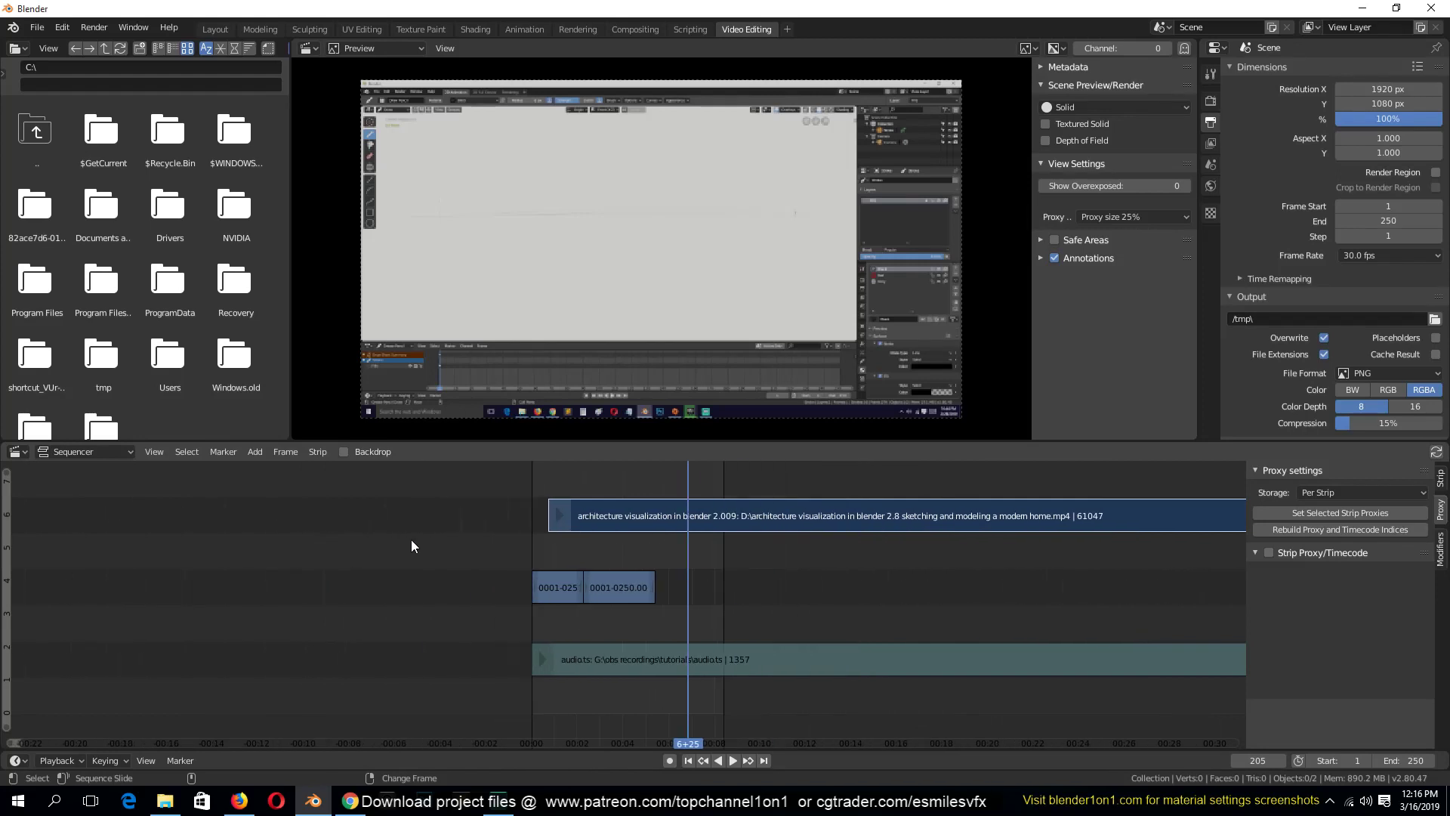
pyautogui.scroll(-6, 416, 540)
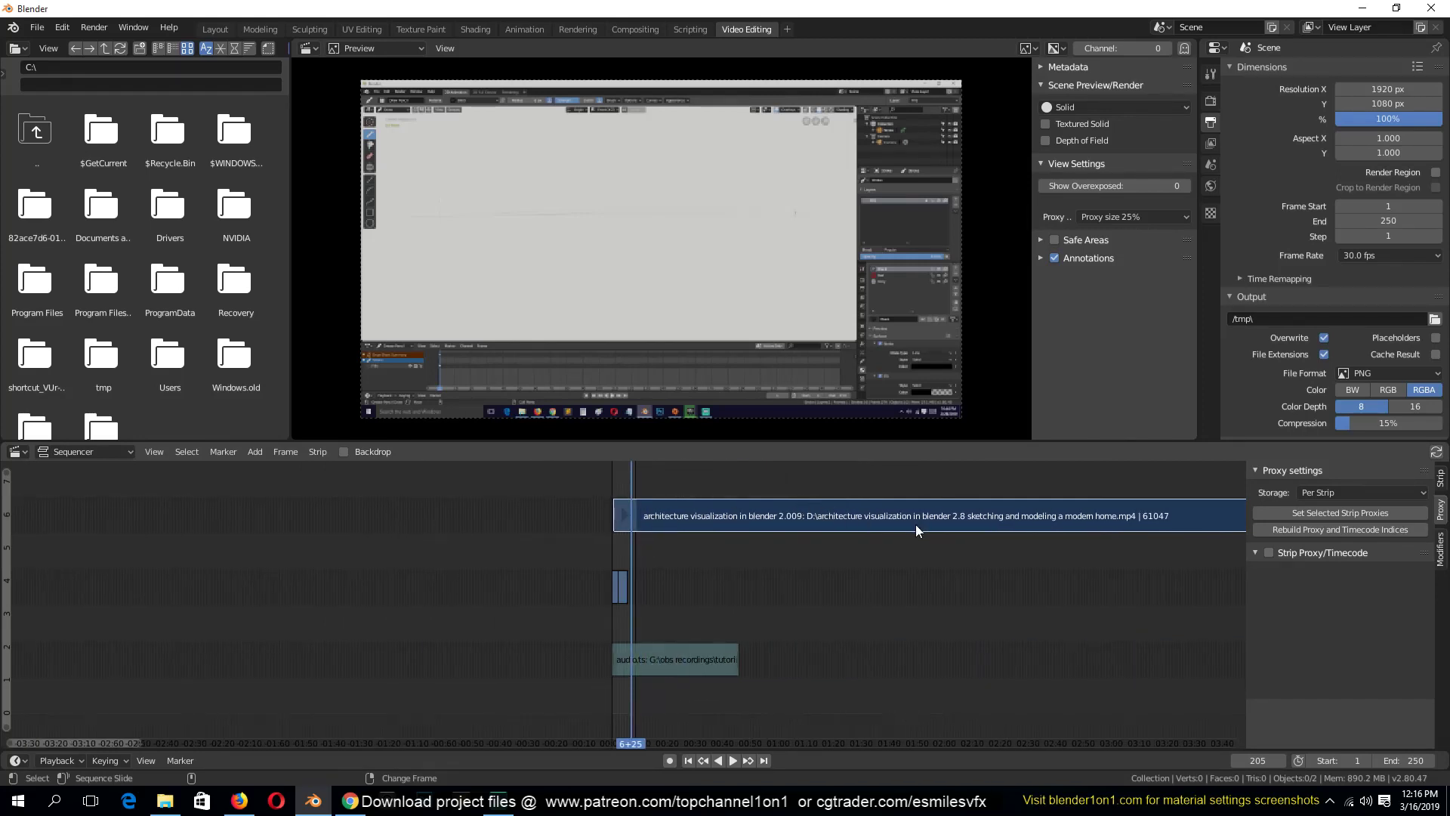
pyautogui.moveTo(915, 525)
pyautogui.mouseDown()
pyautogui.moveTo(519, 541)
pyautogui.moveTo(547, 509)
pyautogui.moveTo(251, 528)
pyautogui.mouseUp()
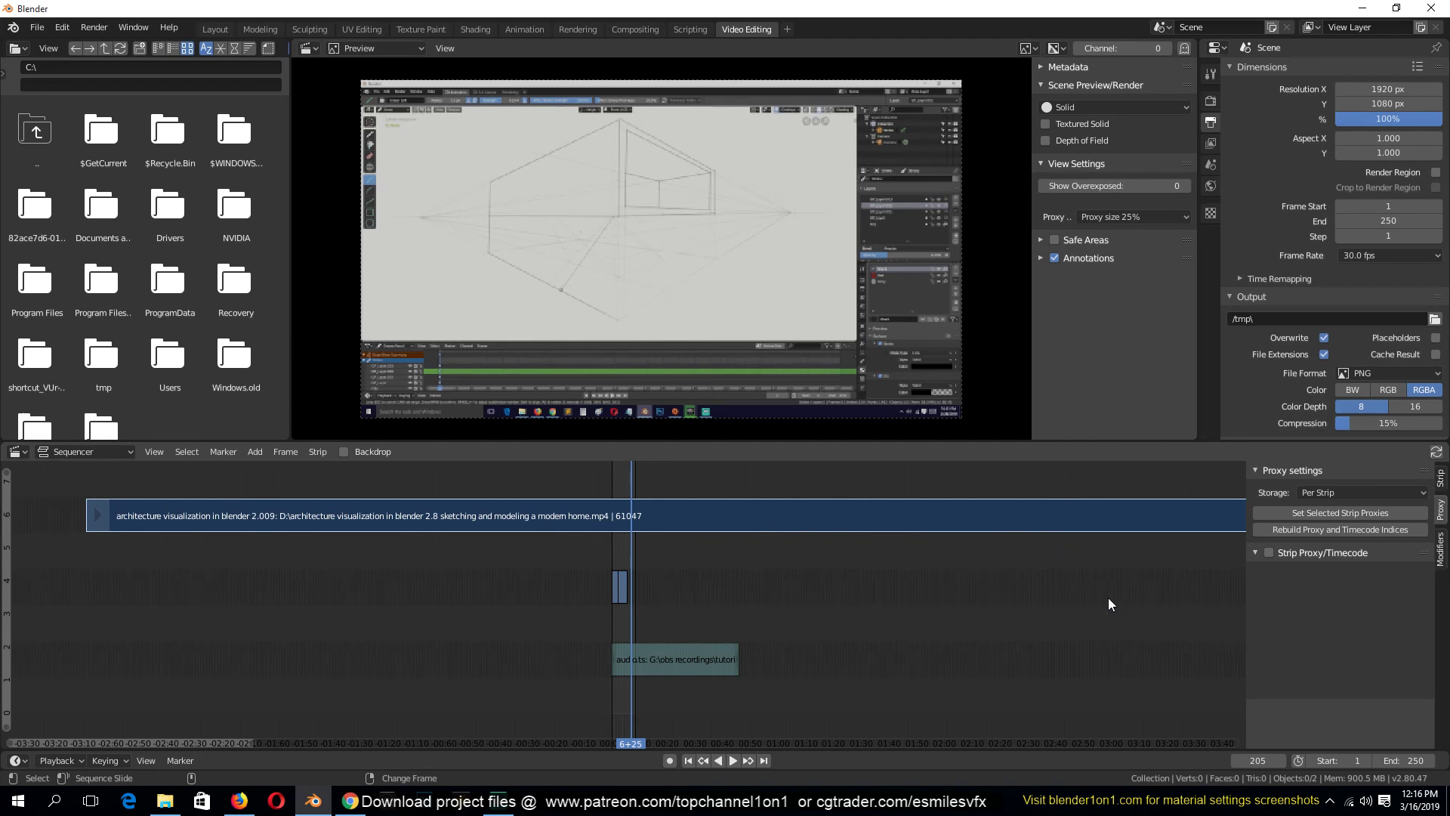
# Step: Slip the footage within the architecture video strip, going past a trim offset of -43000 frames
pyautogui.press('s')
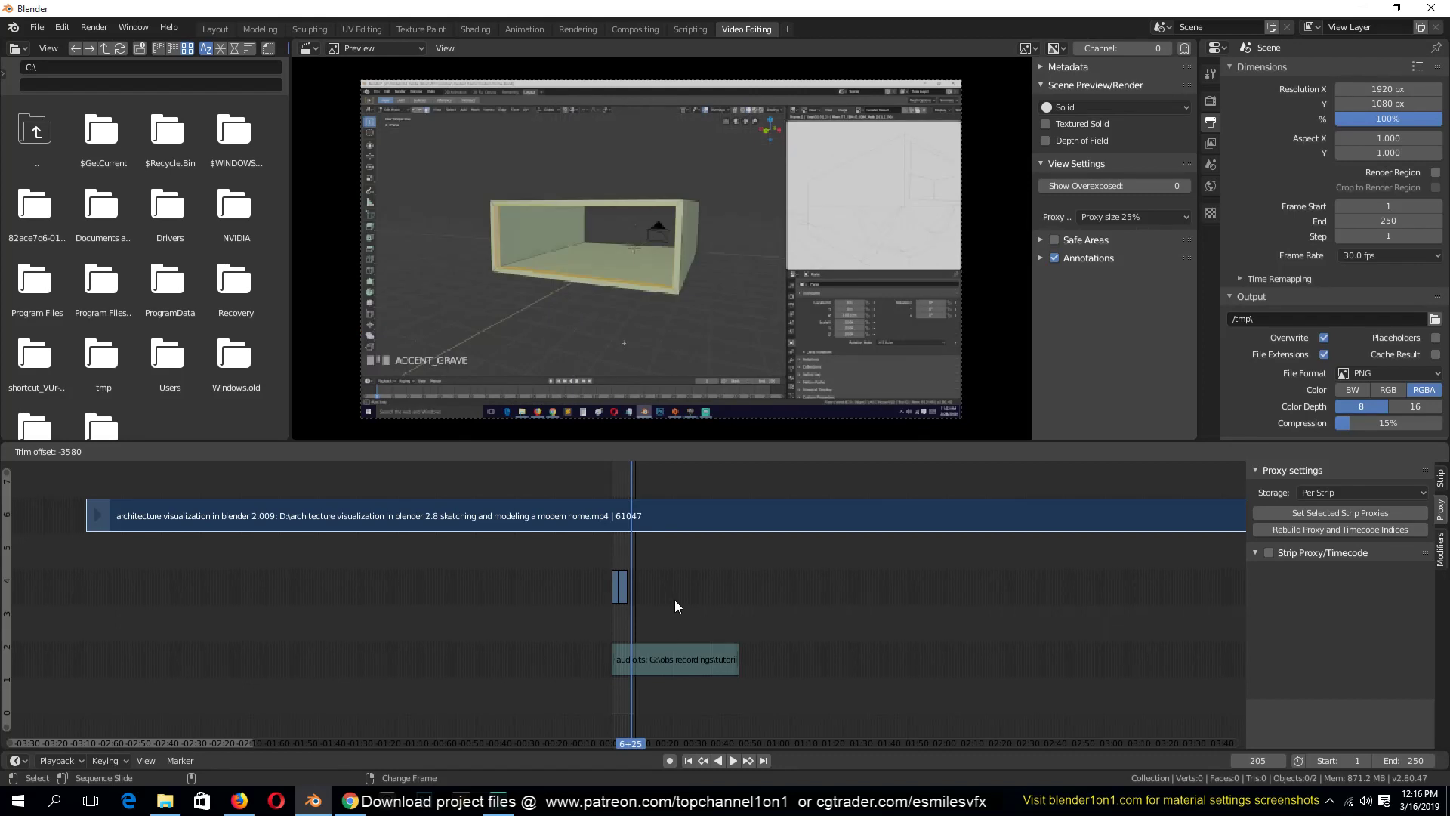
pyautogui.click(614, 593)
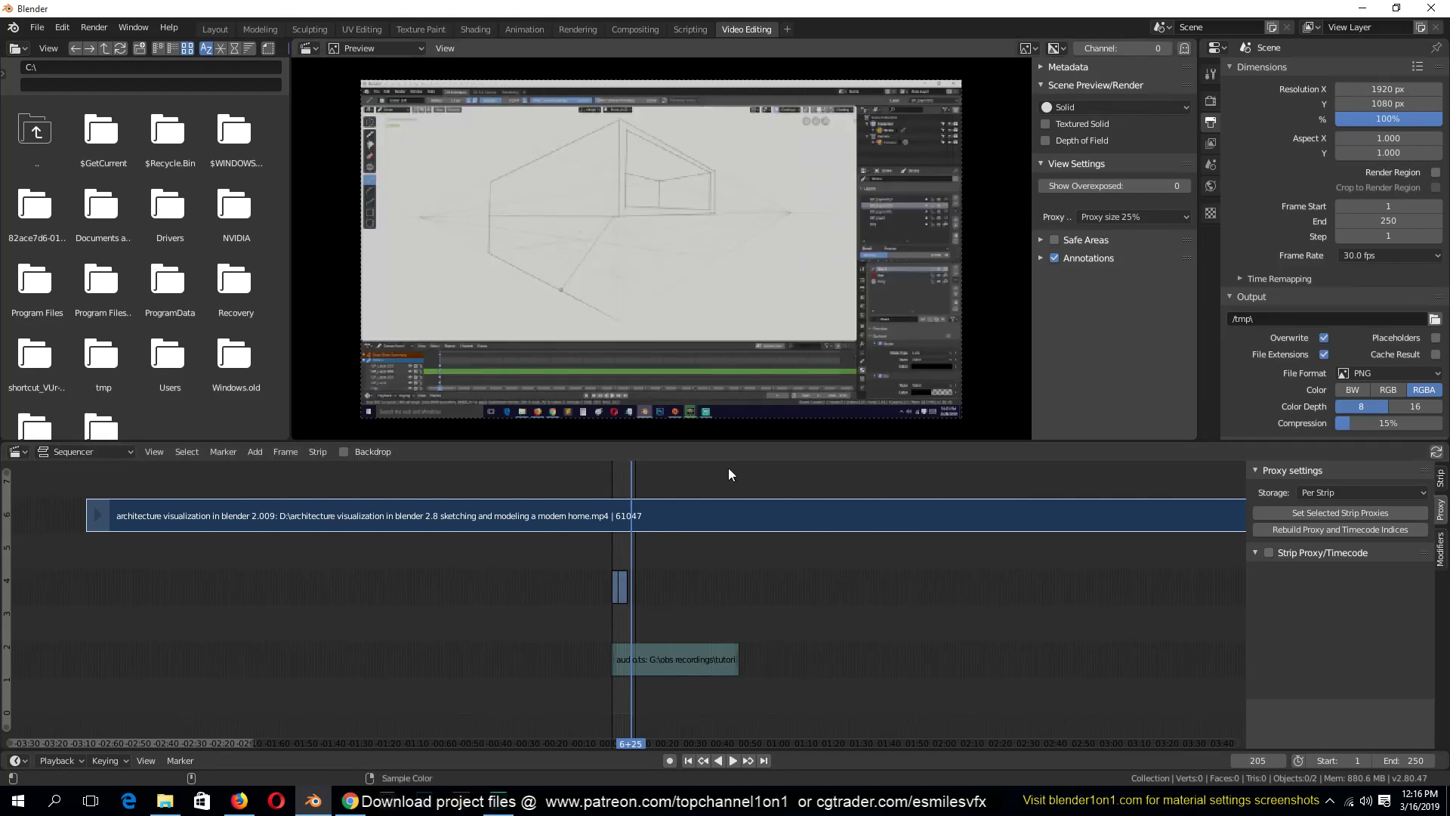
pyautogui.scroll(-6, 836, 554)
pyautogui.scroll(-5, 836, 551)
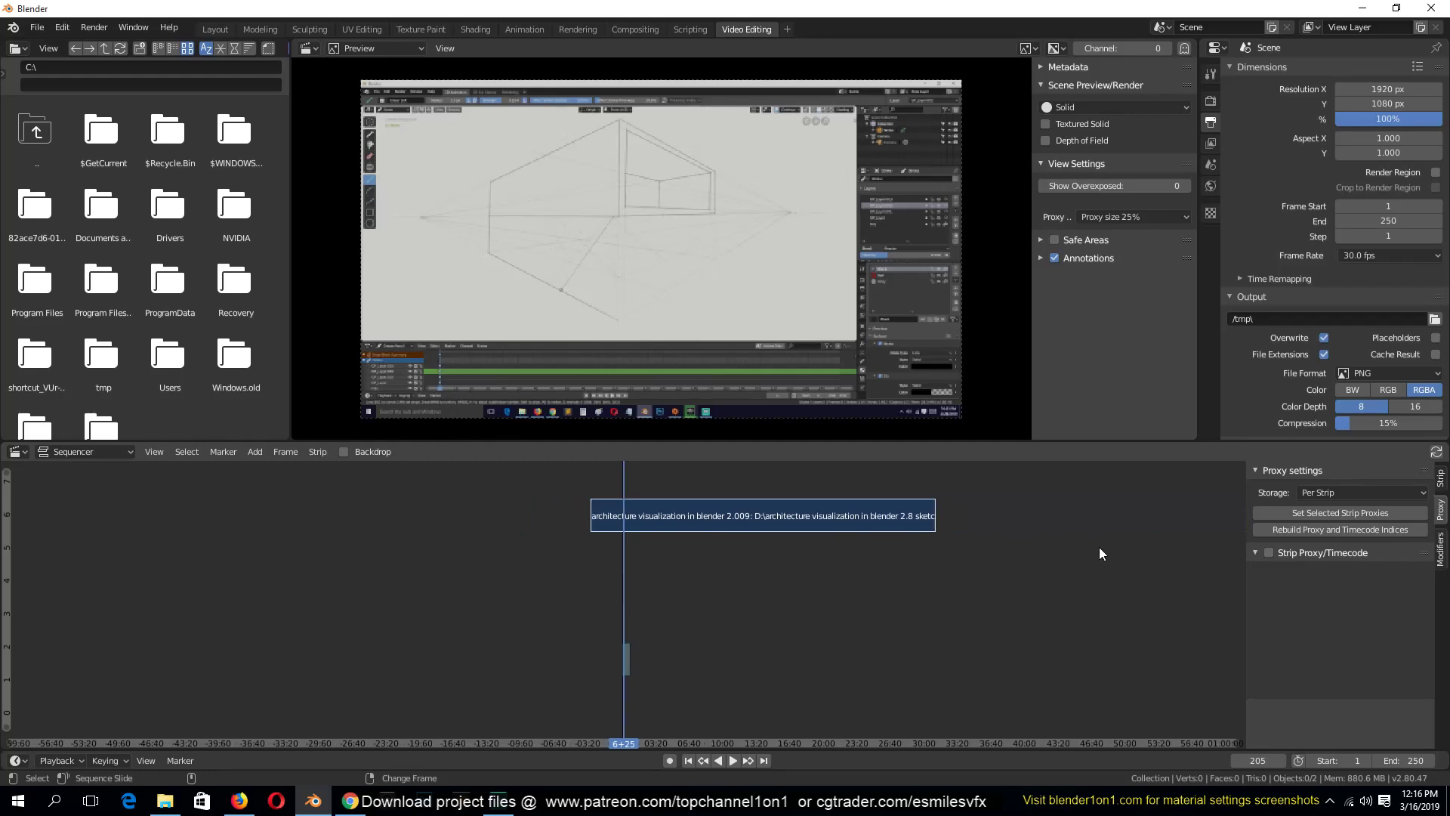
pyautogui.press('s')
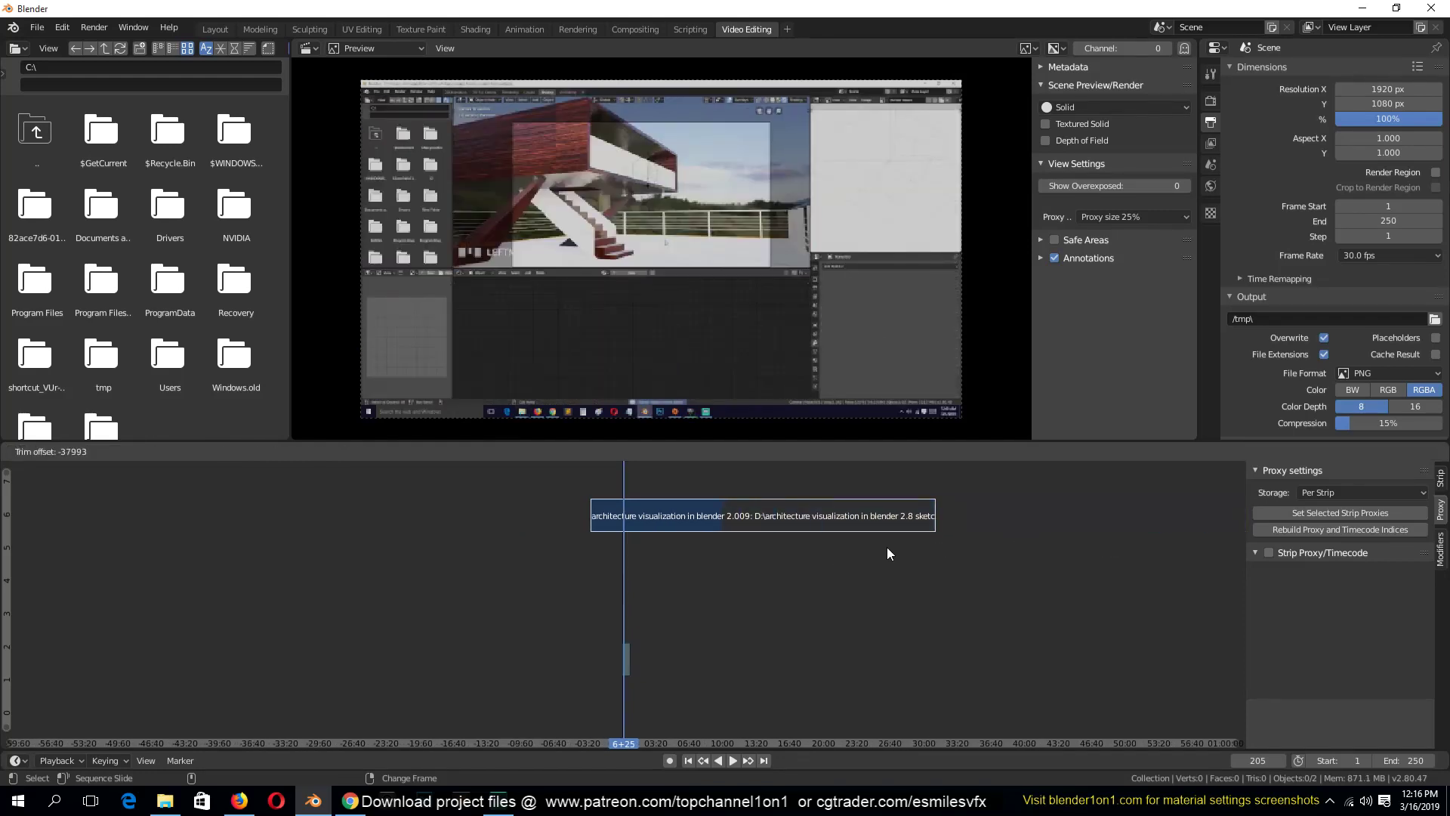
pyautogui.moveTo(870, 557)
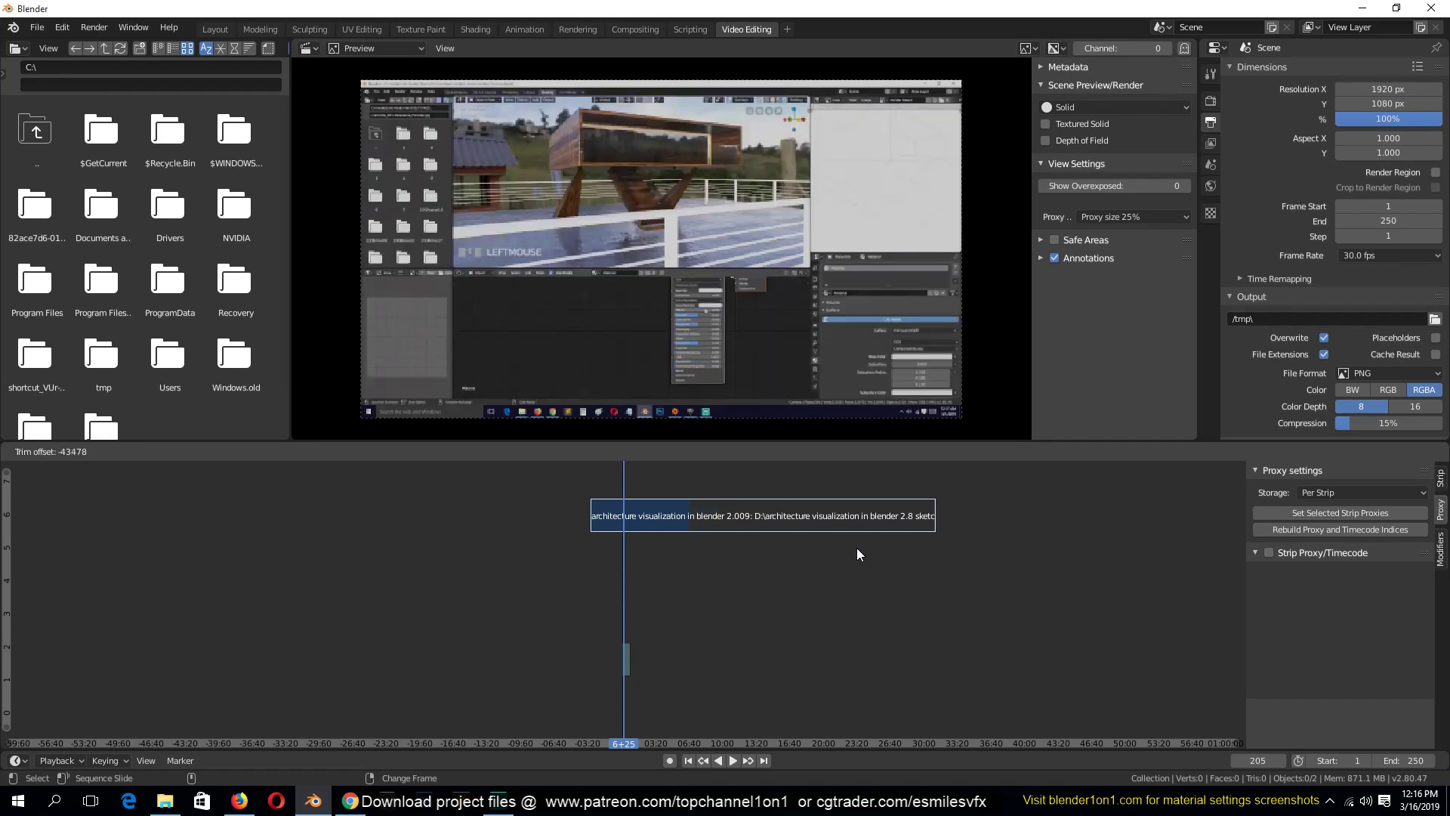
pyautogui.click(857, 554)
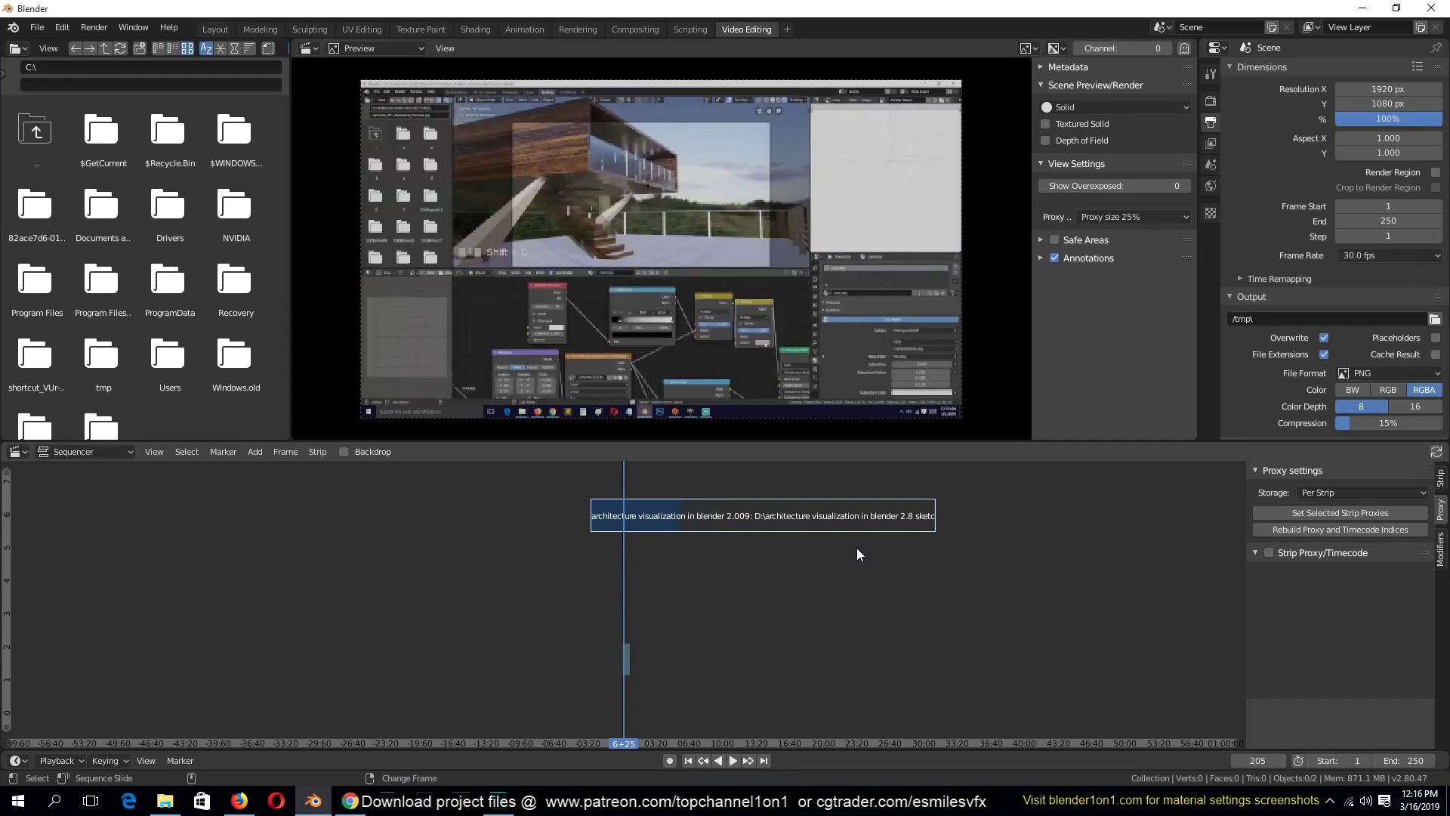
# Step: Delete the architecture video strip from channel 6
pyautogui.scroll(2, 858, 554)
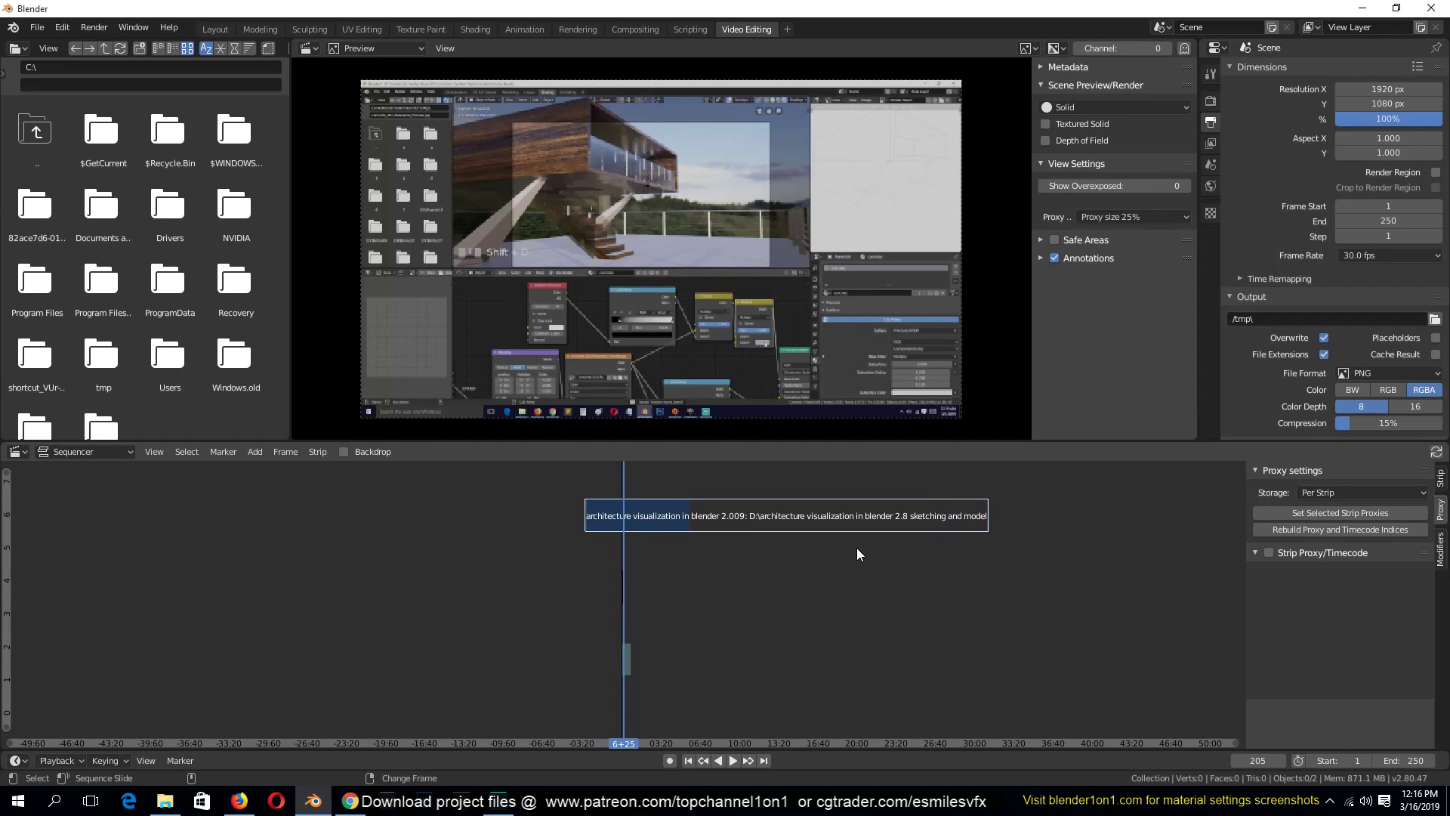
pyautogui.scroll(8, 583, 559)
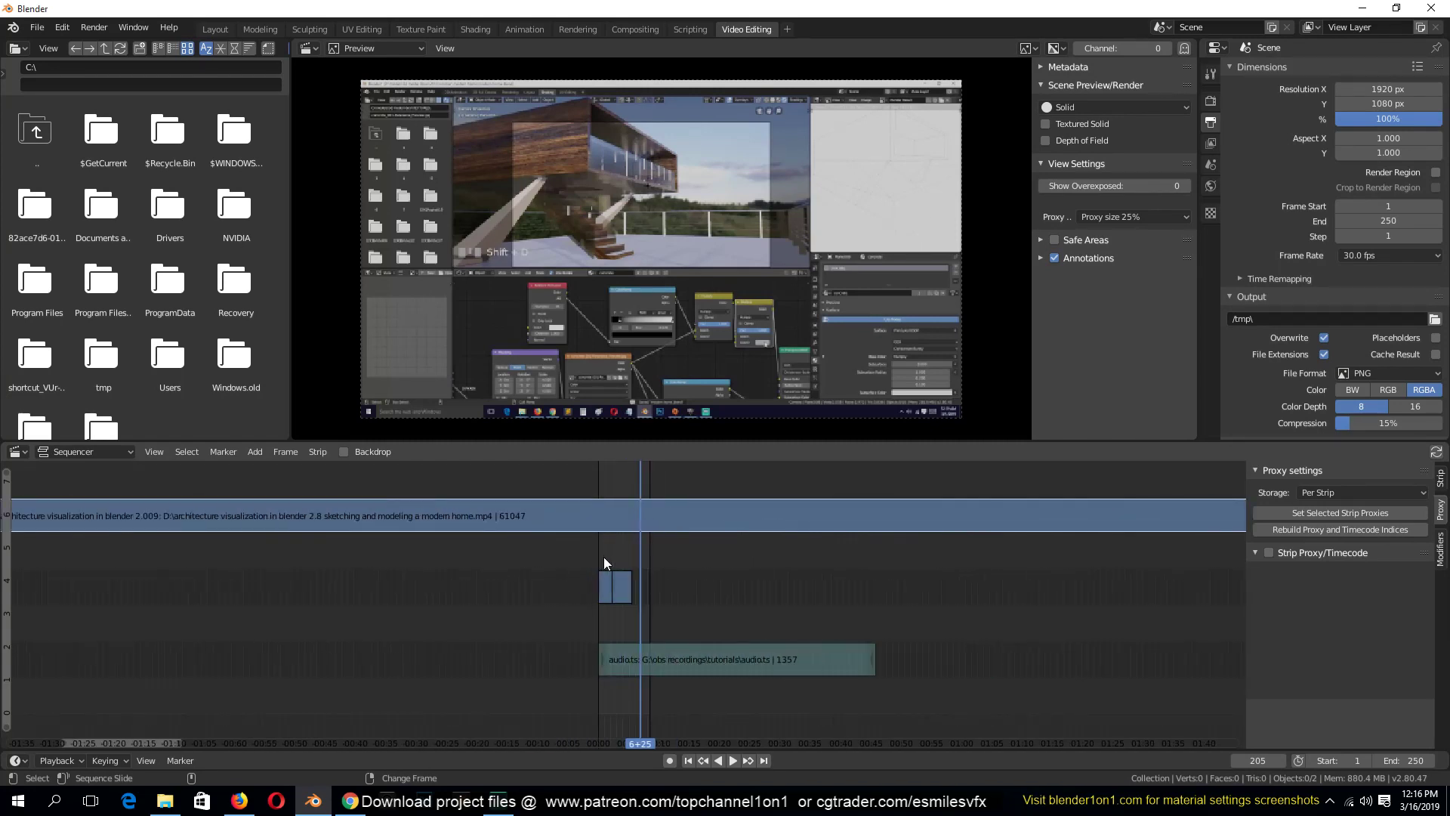
pyautogui.scroll(-5, 603, 551)
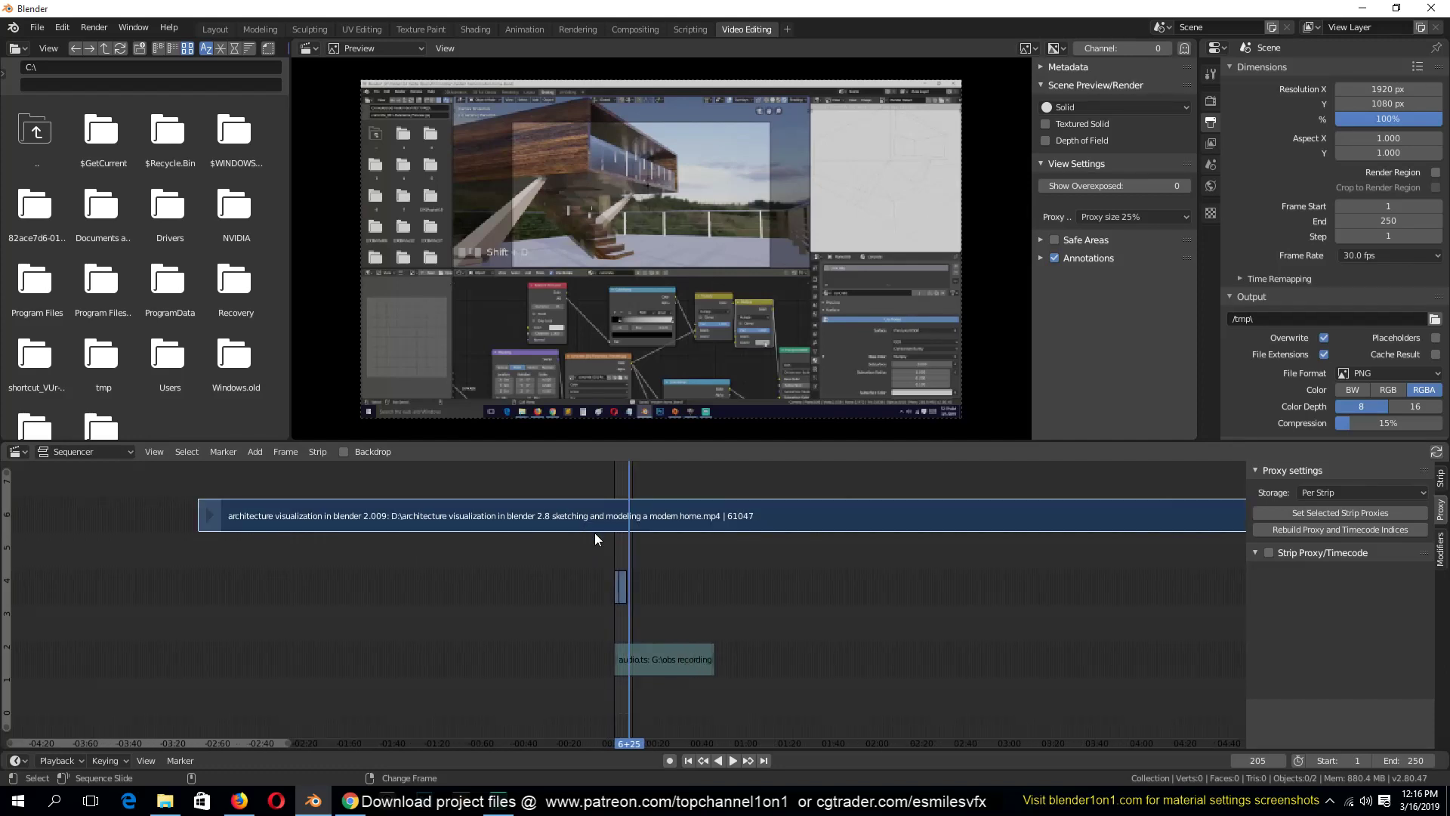
pyautogui.press('x')
pyautogui.click(601, 542)
# Step: Move the second 0001-0250.mp4 strip later on channel 4, starting just before 3+00, and play it from there to frame 140
pyautogui.scroll(8, 604, 598)
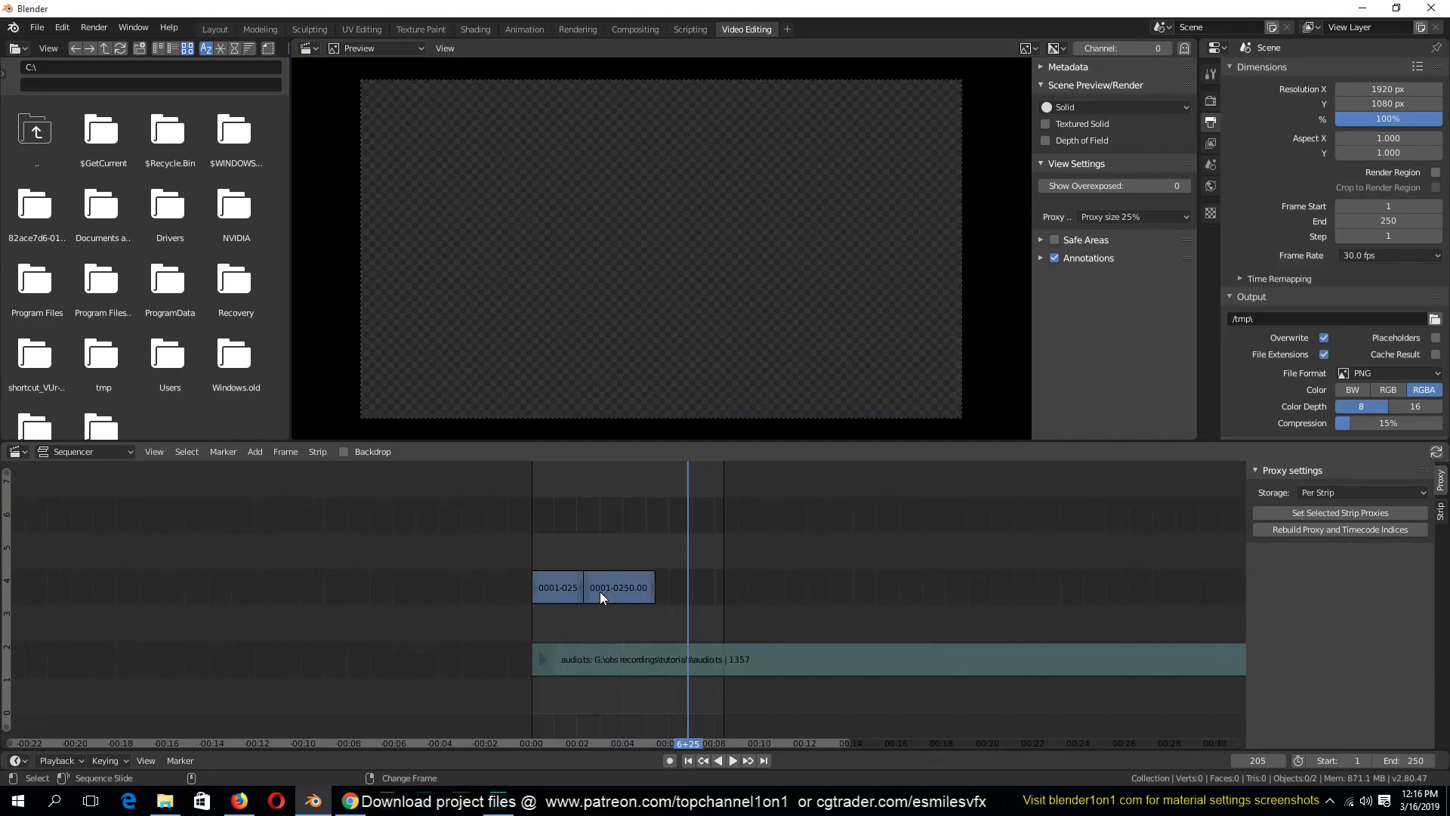
pyautogui.scroll(5, 601, 593)
pyautogui.click(554, 586)
pyautogui.rightClick(514, 545)
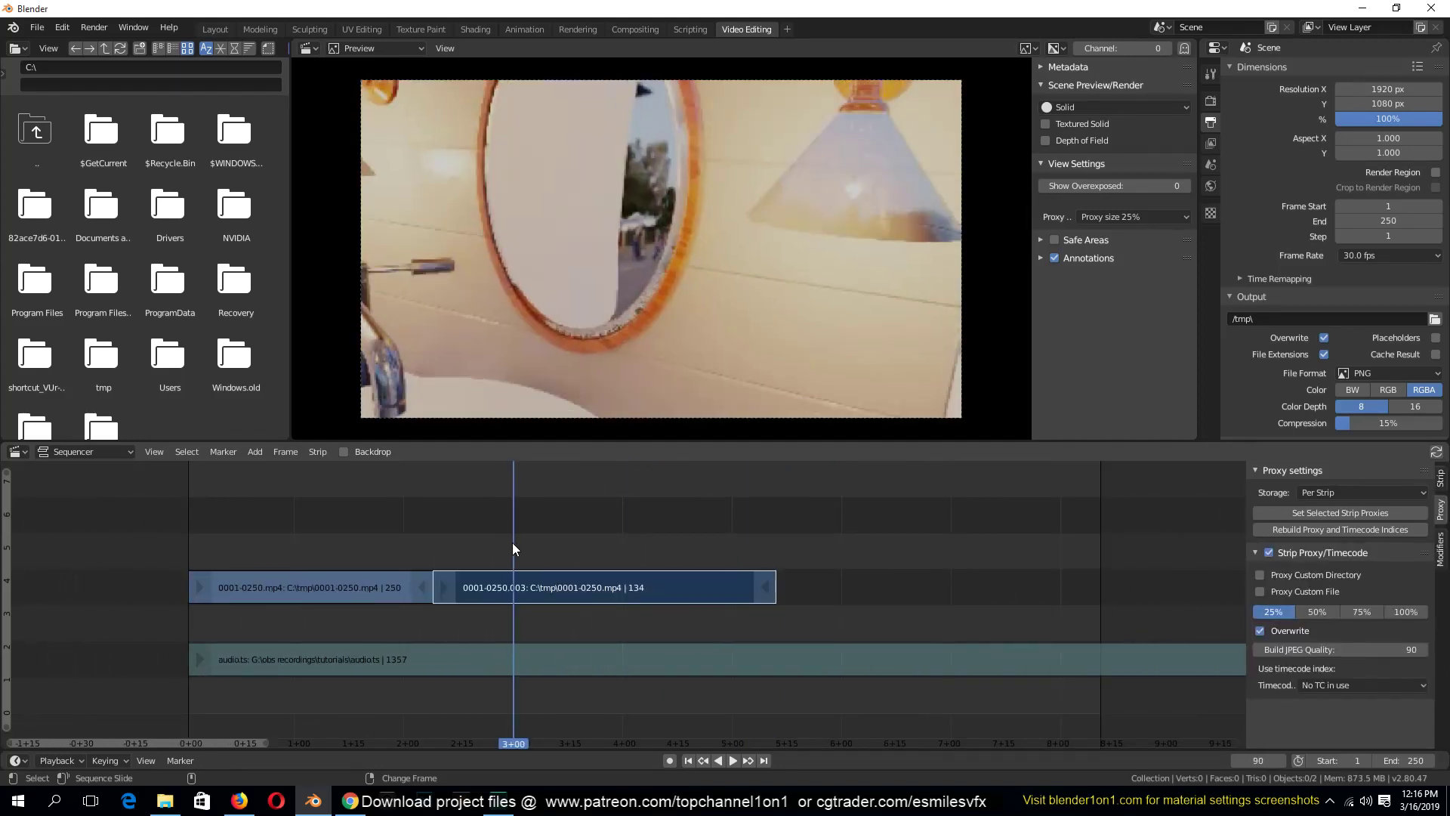
pyautogui.moveTo(554, 590); pyautogui.dragTo(633, 581)
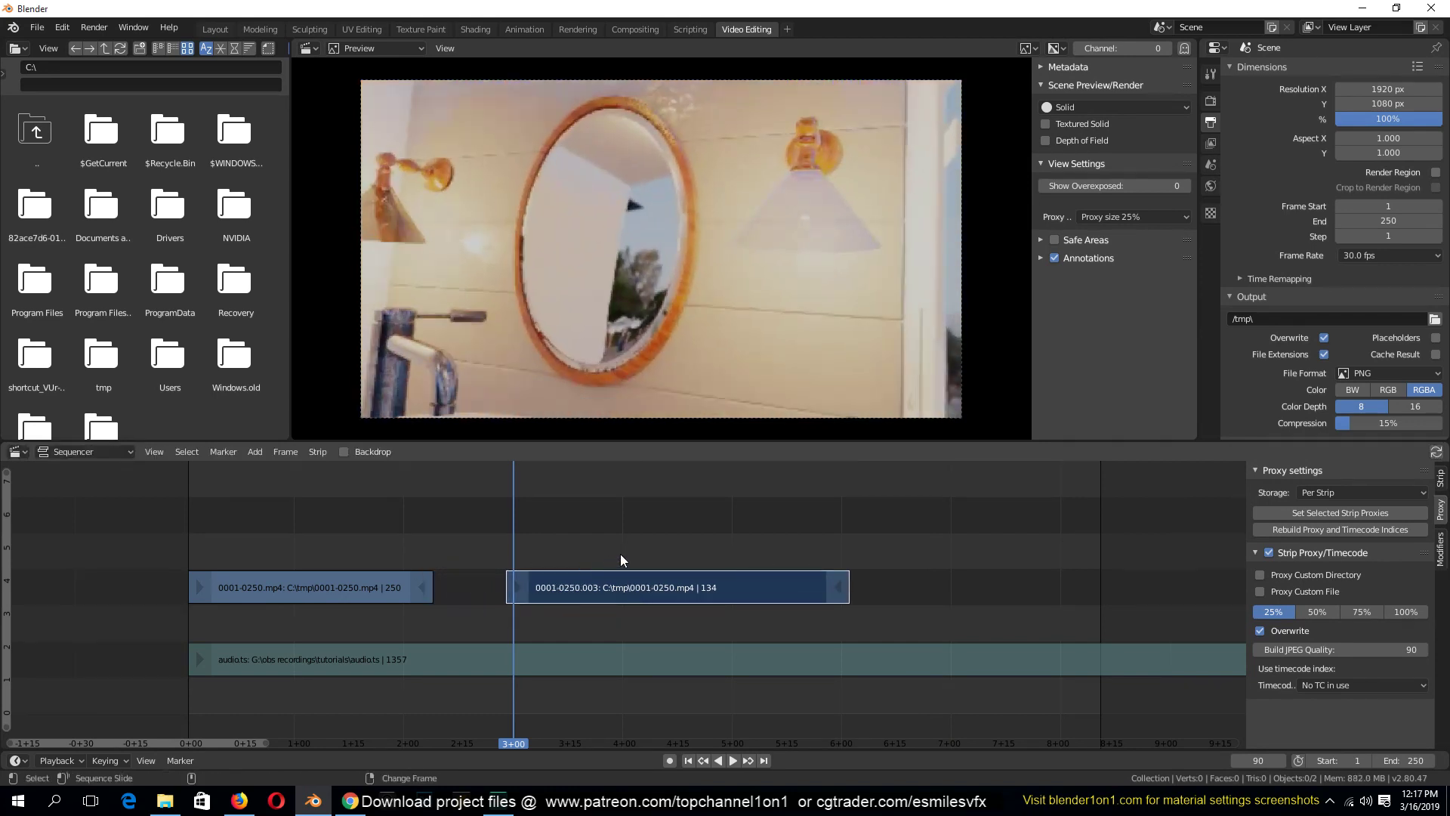
pyautogui.press('space')
pyautogui.press('space')
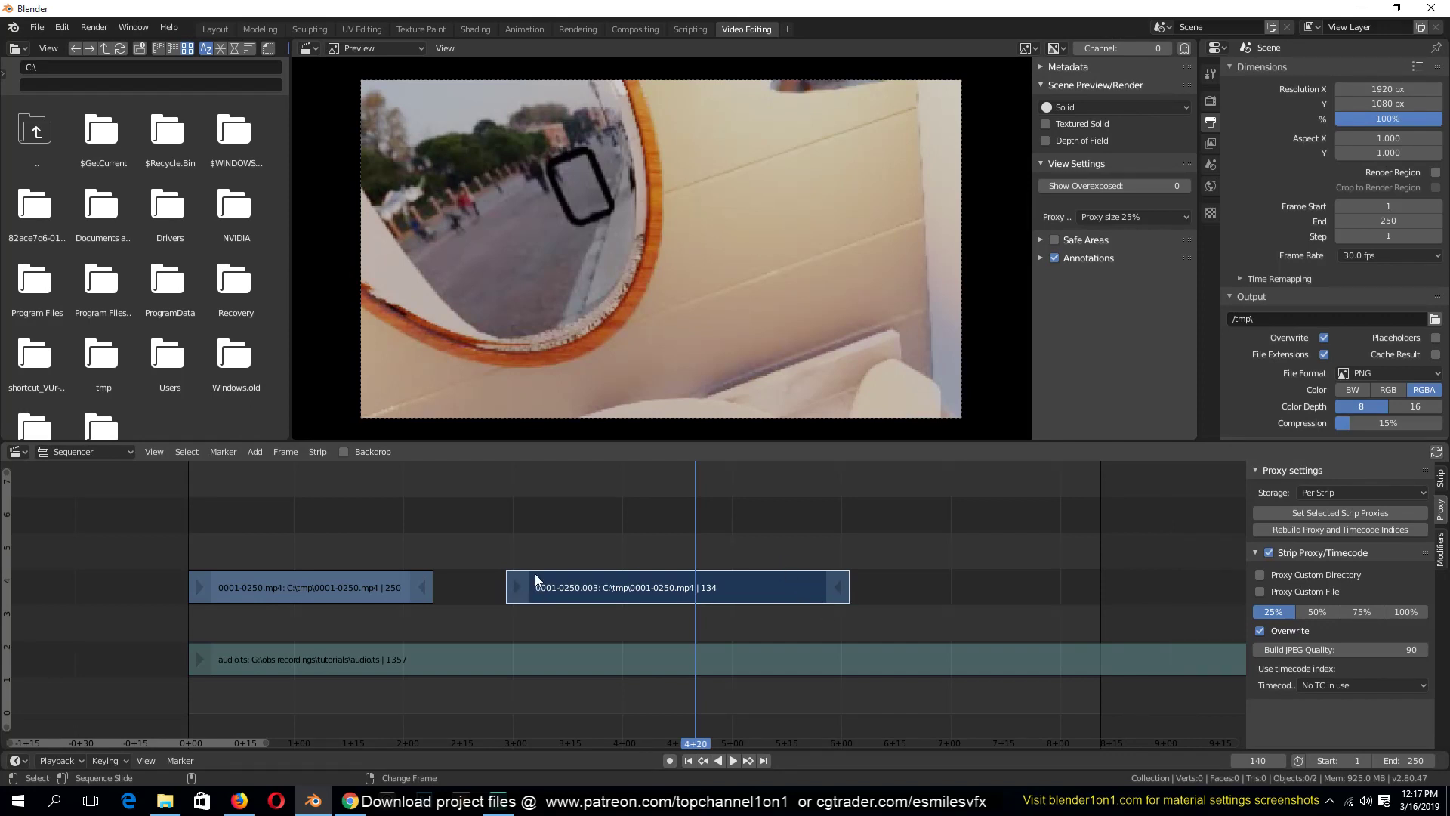
# Step: Slip the footage within the second 0001-0250.mp4 strip by a trim offset of about -65 frames and play it from the strip's start
pyautogui.press('s')
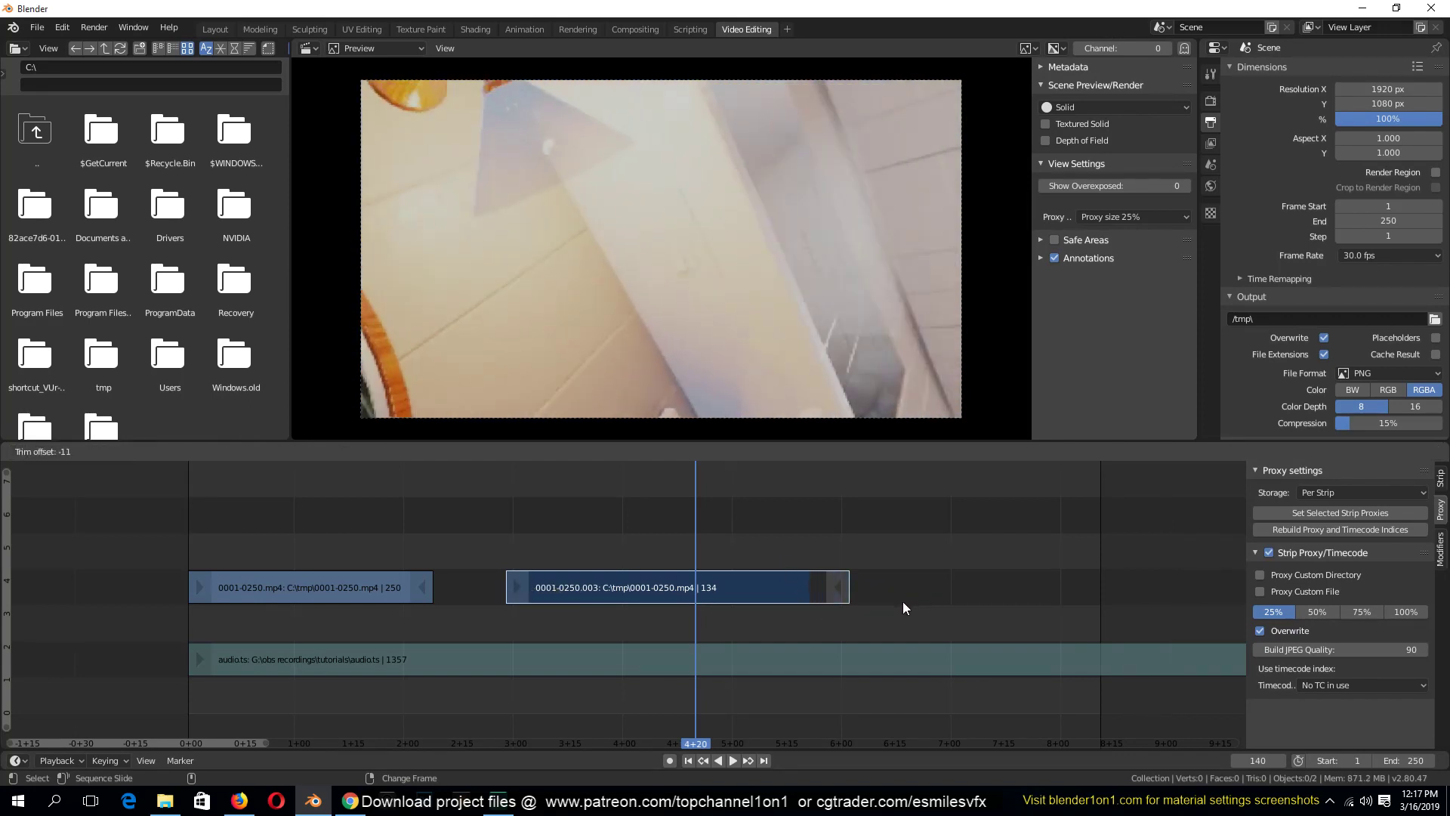
pyautogui.rightClick(860, 597)
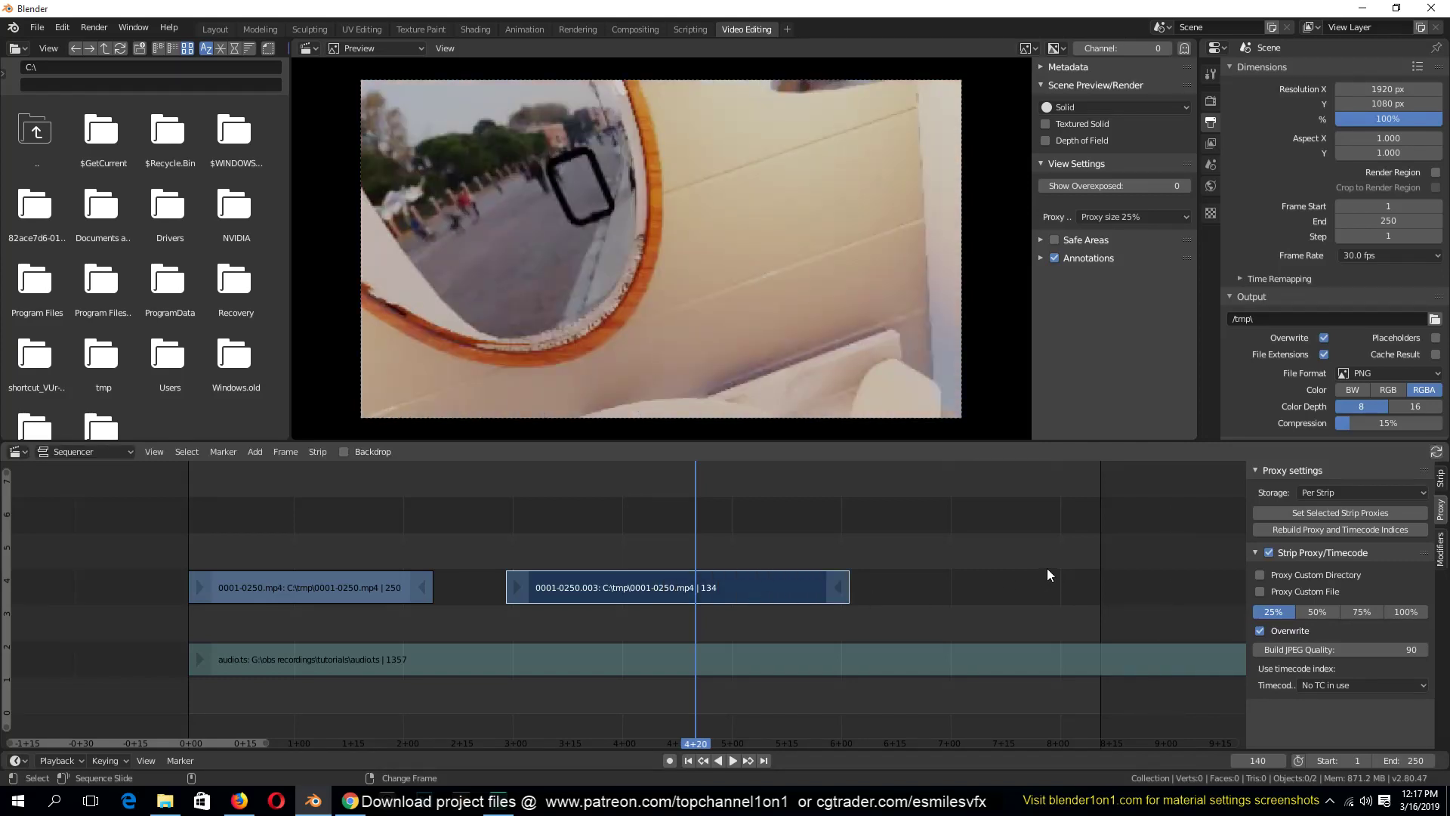
pyautogui.press('s')
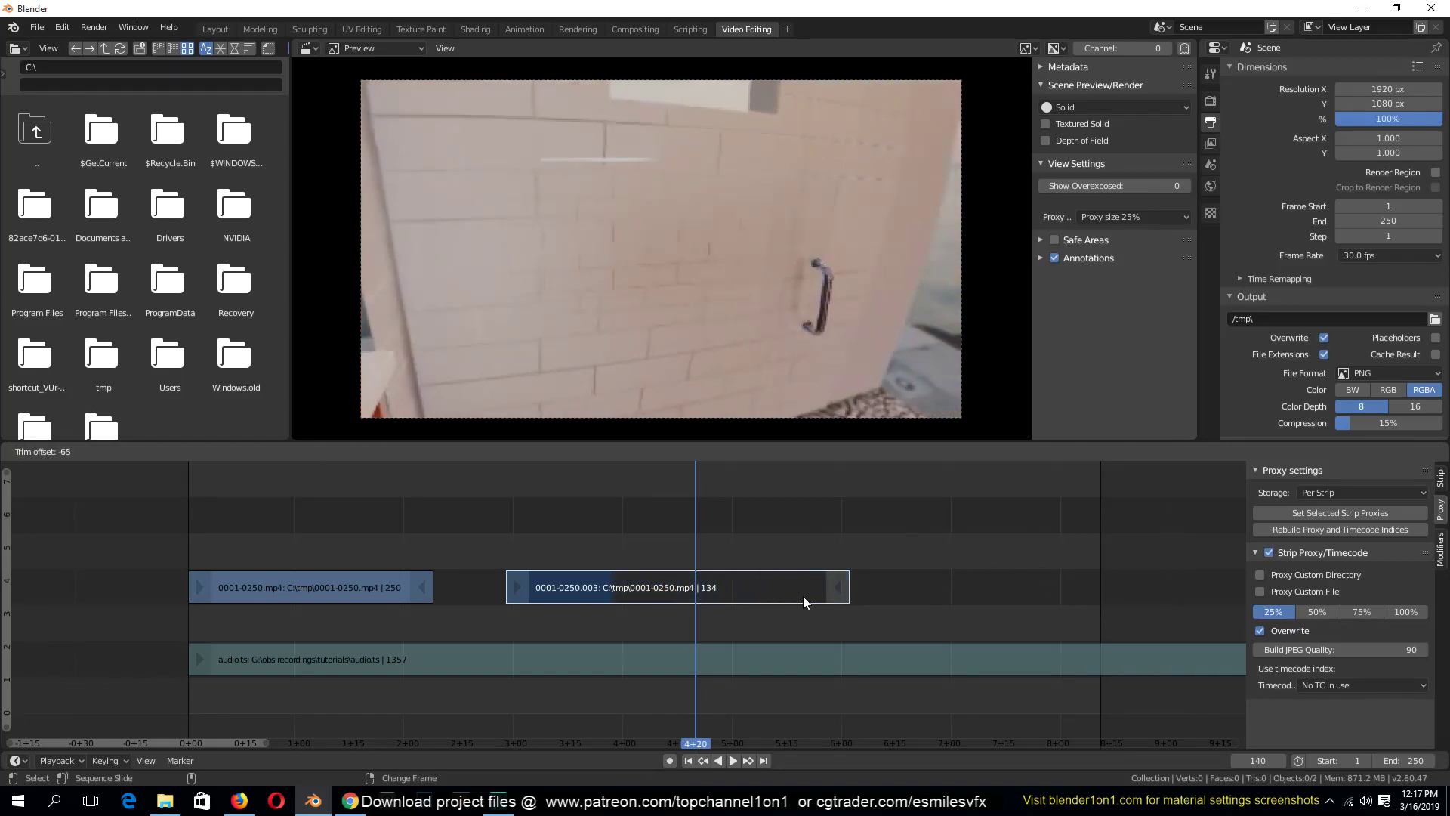
pyautogui.click(815, 598)
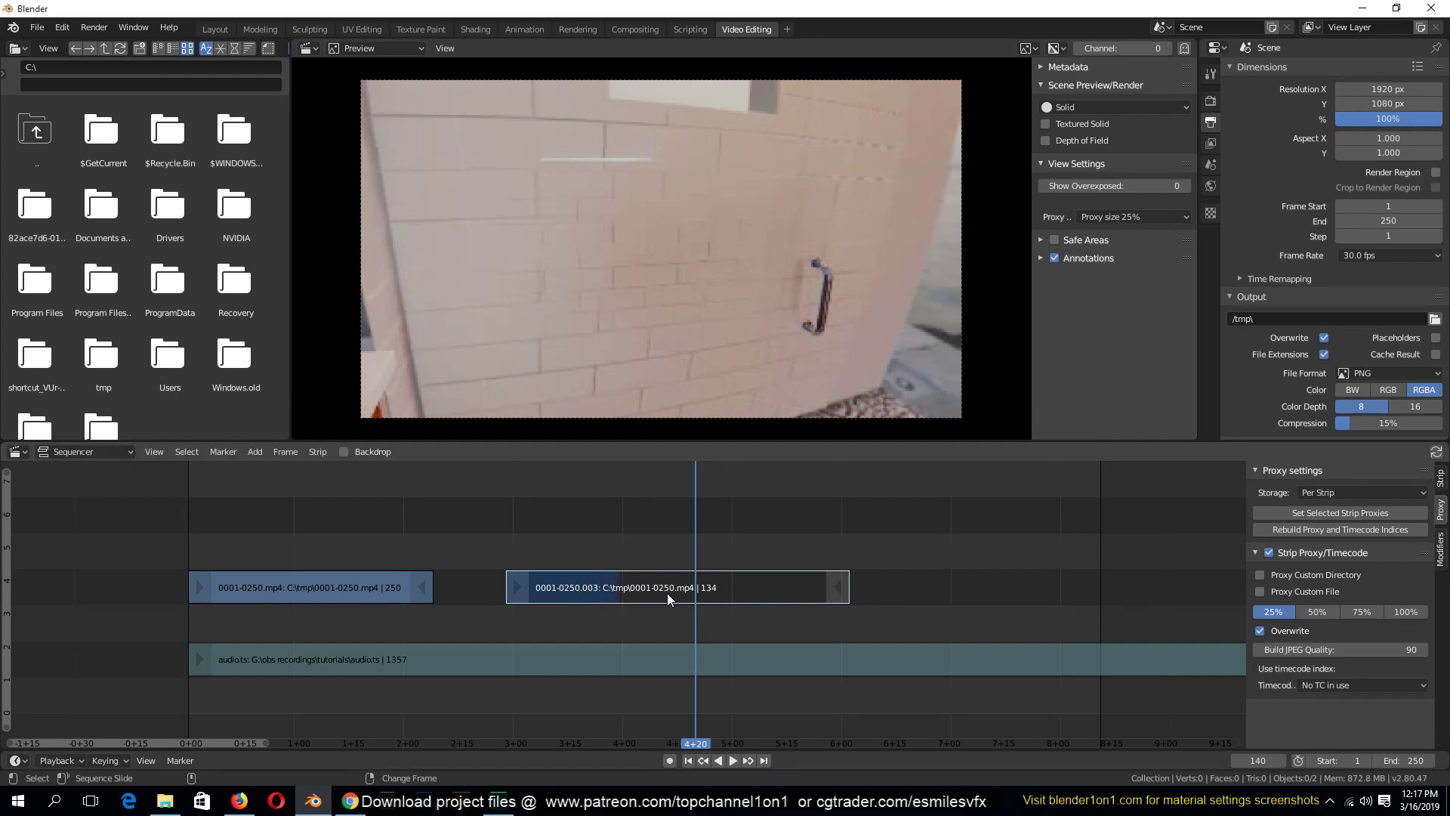
pyautogui.rightClick(504, 548)
pyautogui.press('space')
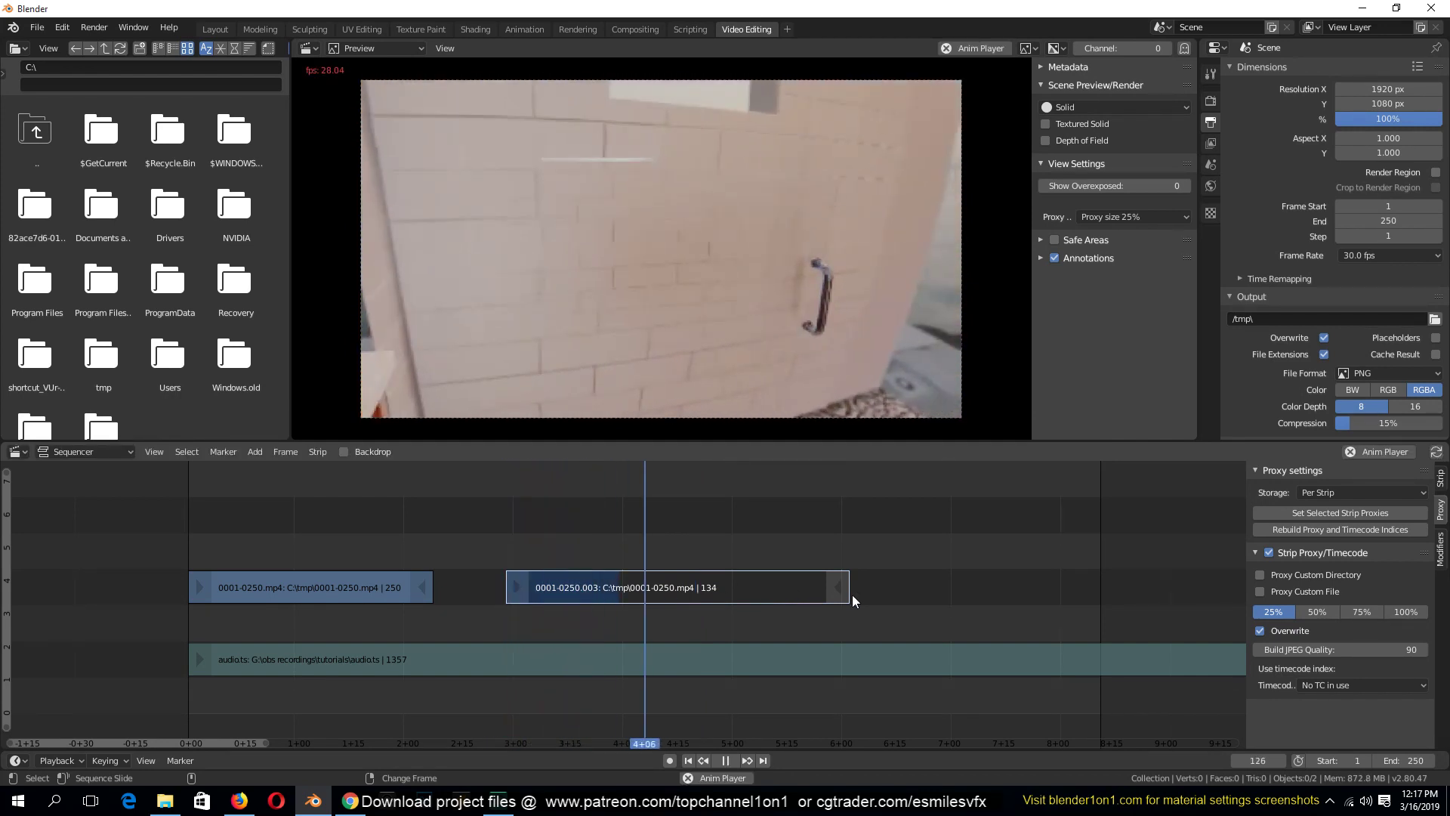
# Step: Replay part of the second 0001-0250.mp4 strip, stop at frame 101, and slip its footage later by a trim offset of more than 45 frames
pyautogui.rightClick(506, 559)
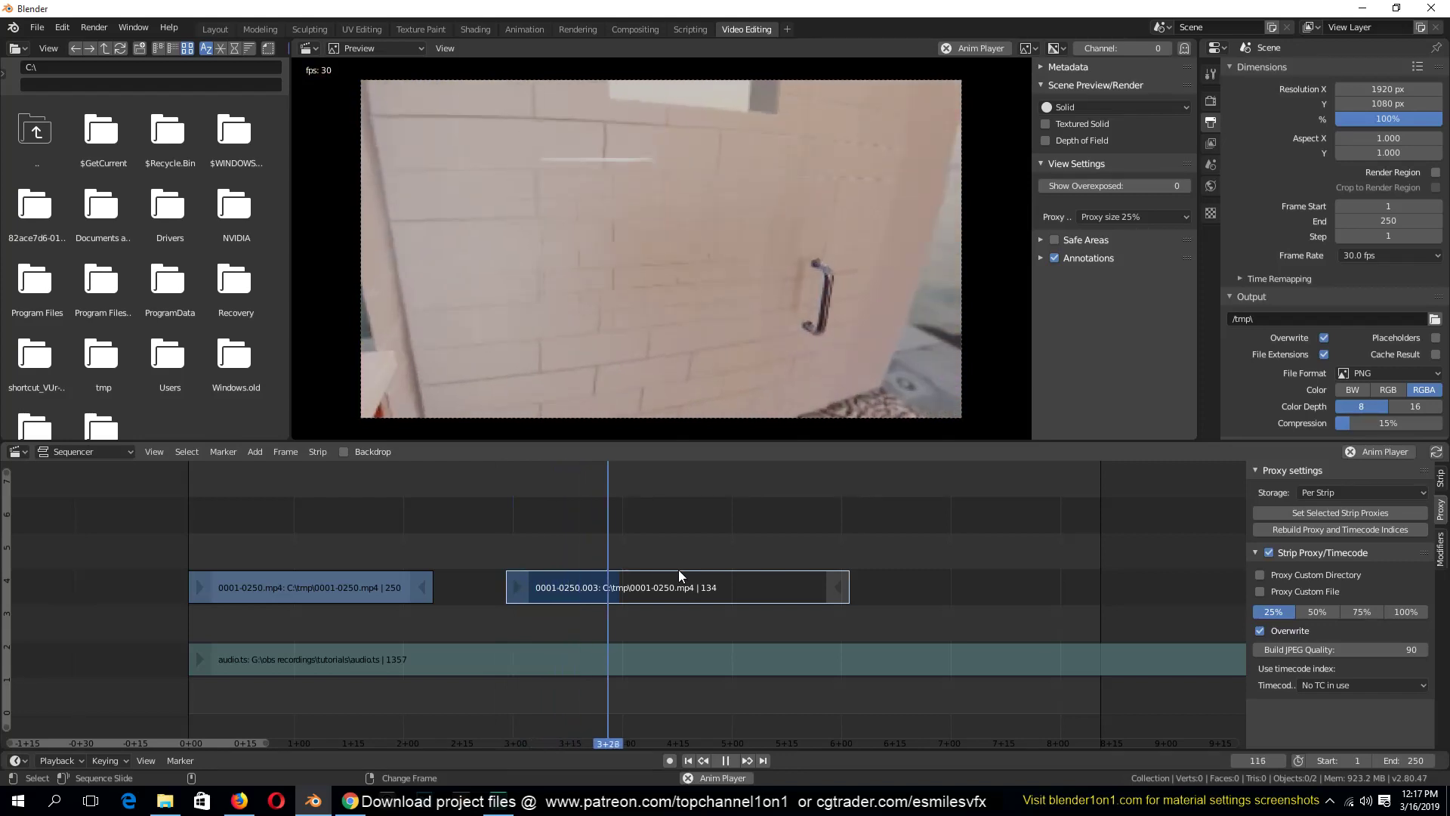
pyautogui.rightClick(493, 559)
pyautogui.press('space')
pyautogui.rightClick(556, 552)
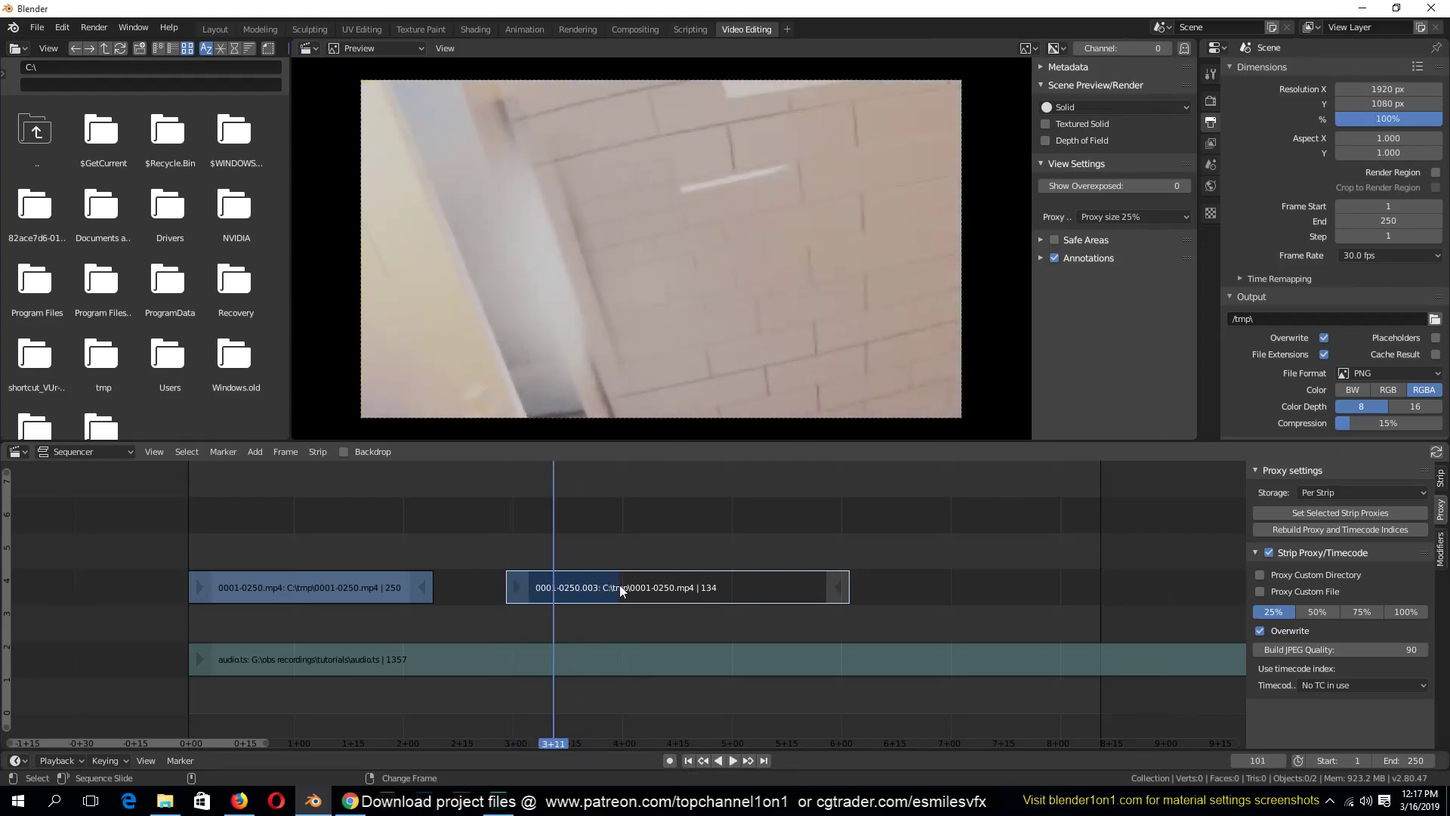
pyautogui.press('s')
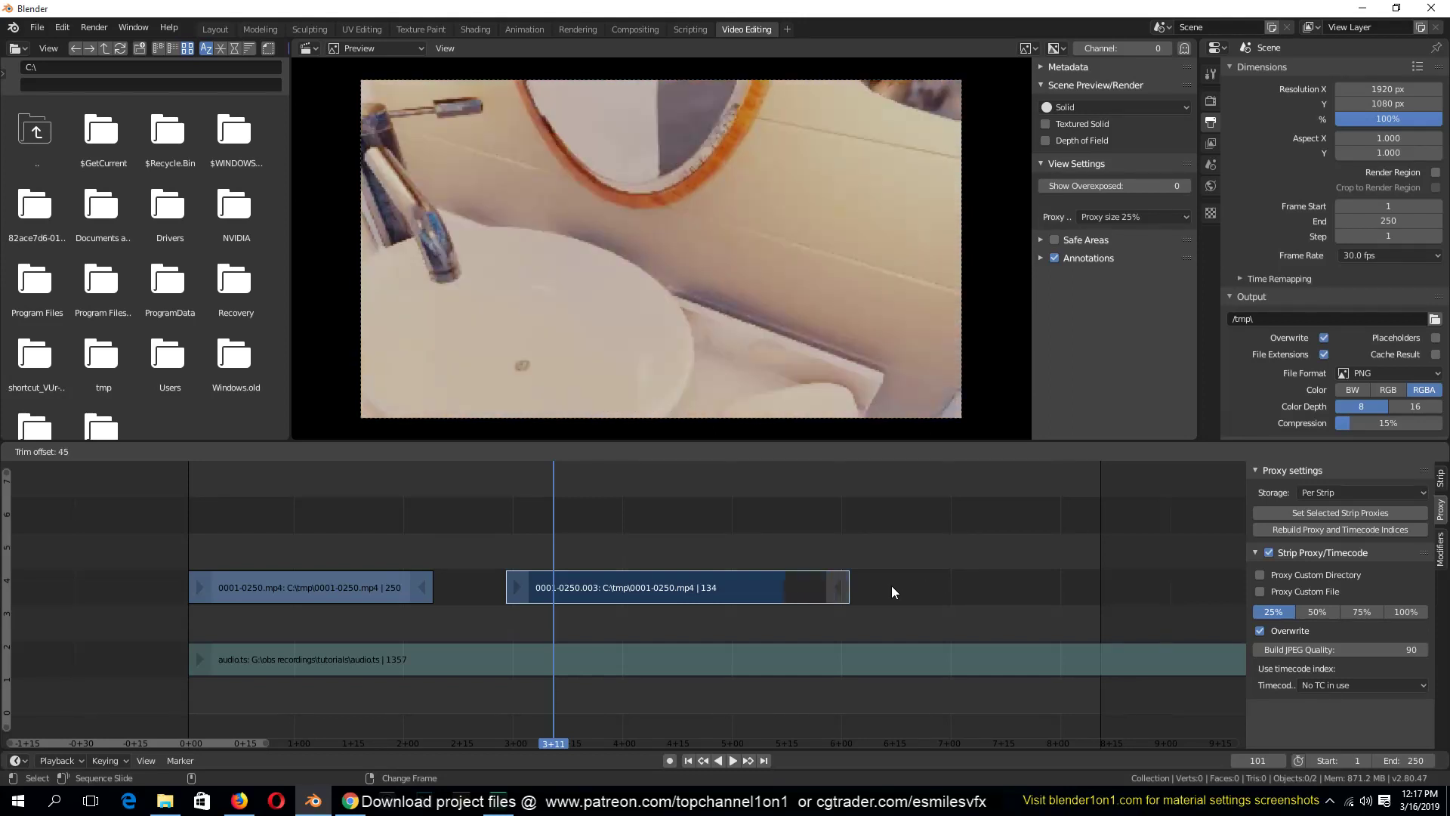
pyautogui.click(941, 587)
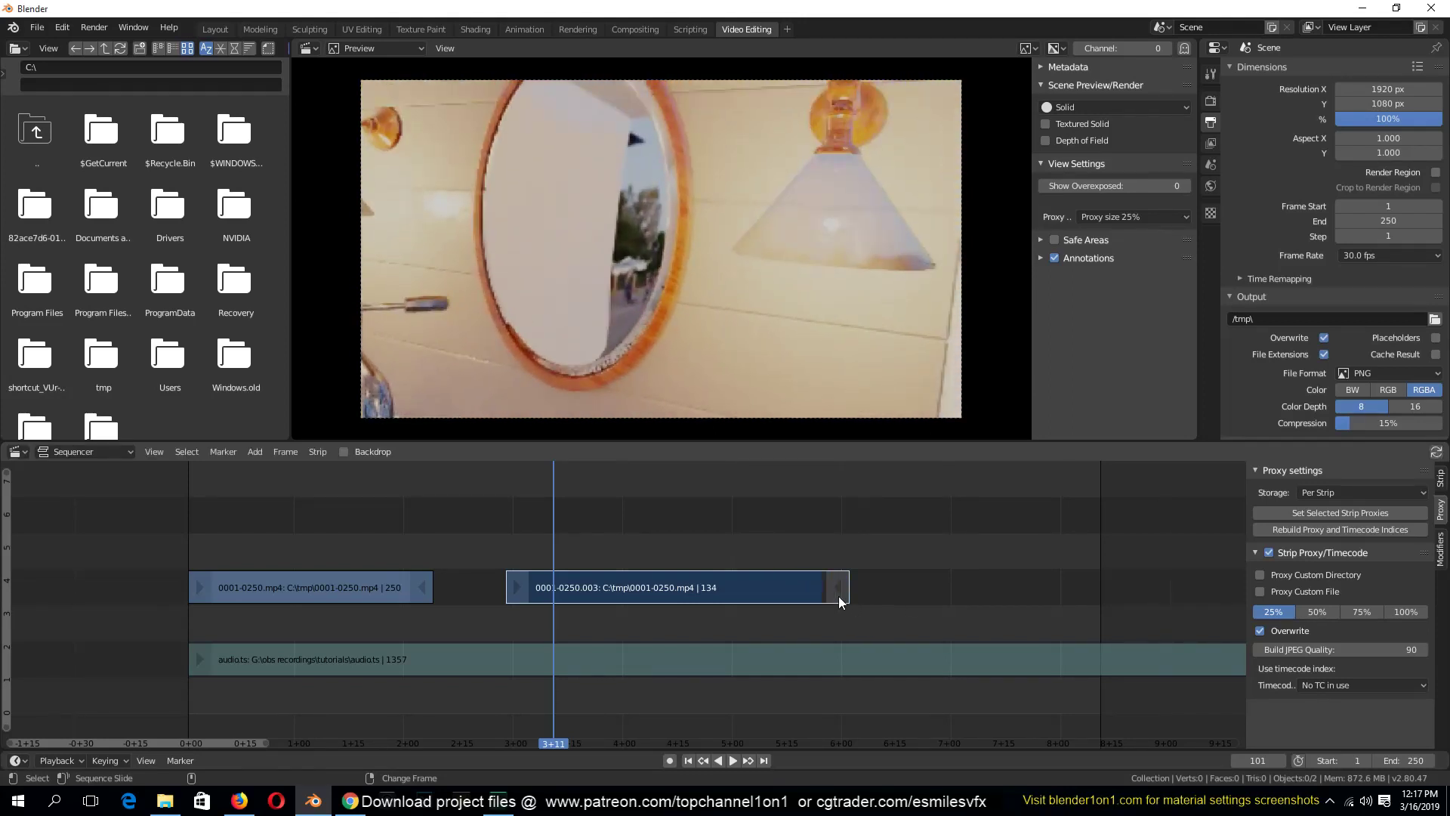
# Step: Trim both ends of the second 0001-0250.mp4 strip so it starts at frame 72 and ends at frame 174
pyautogui.moveTo(839, 587); pyautogui.dragTo(639, 591)
pyautogui.press('space')
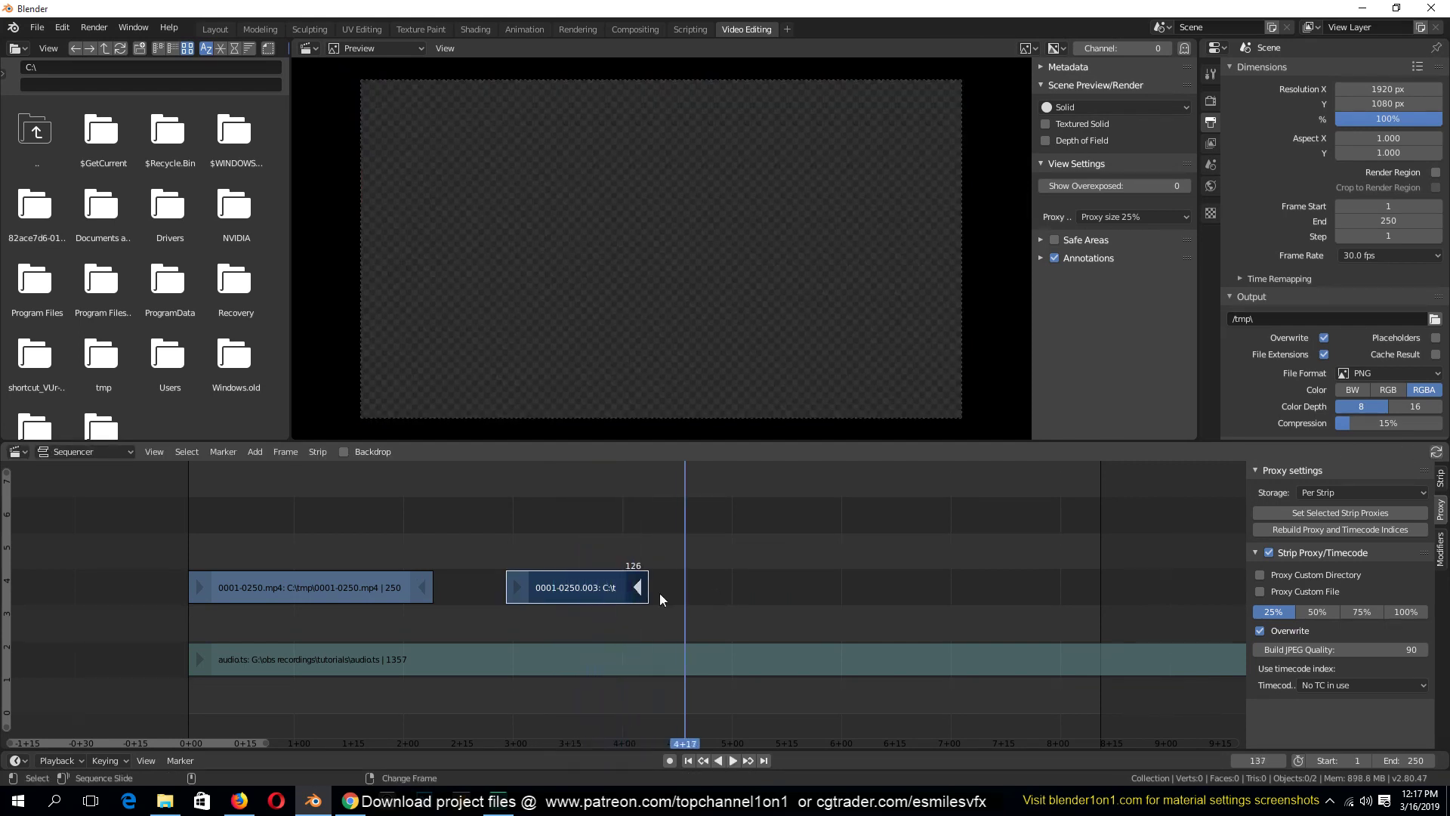
pyautogui.moveTo(636, 593); pyautogui.dragTo(842, 592)
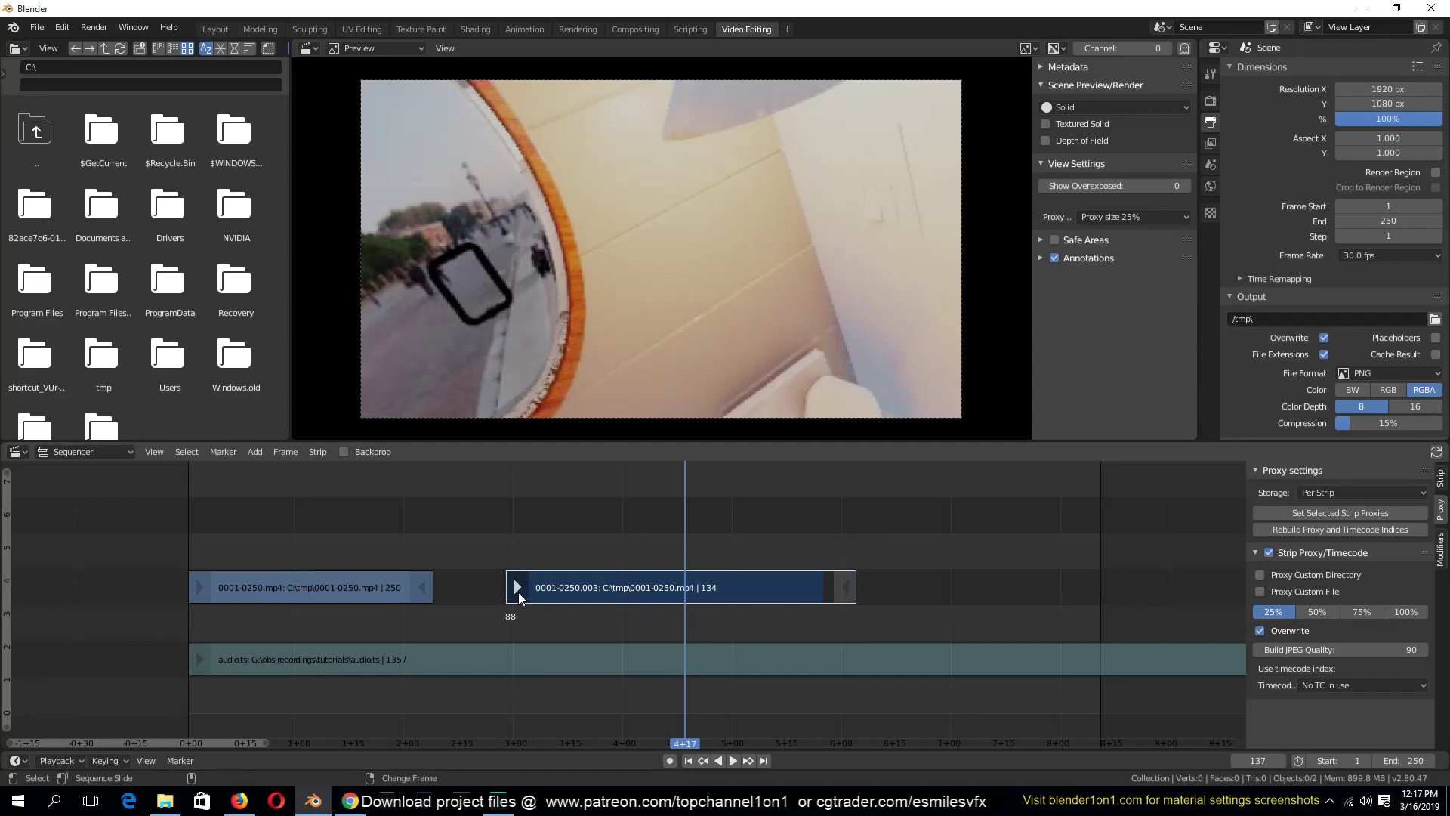
pyautogui.moveTo(518, 593); pyautogui.dragTo(652, 593)
pyautogui.press('Escape')
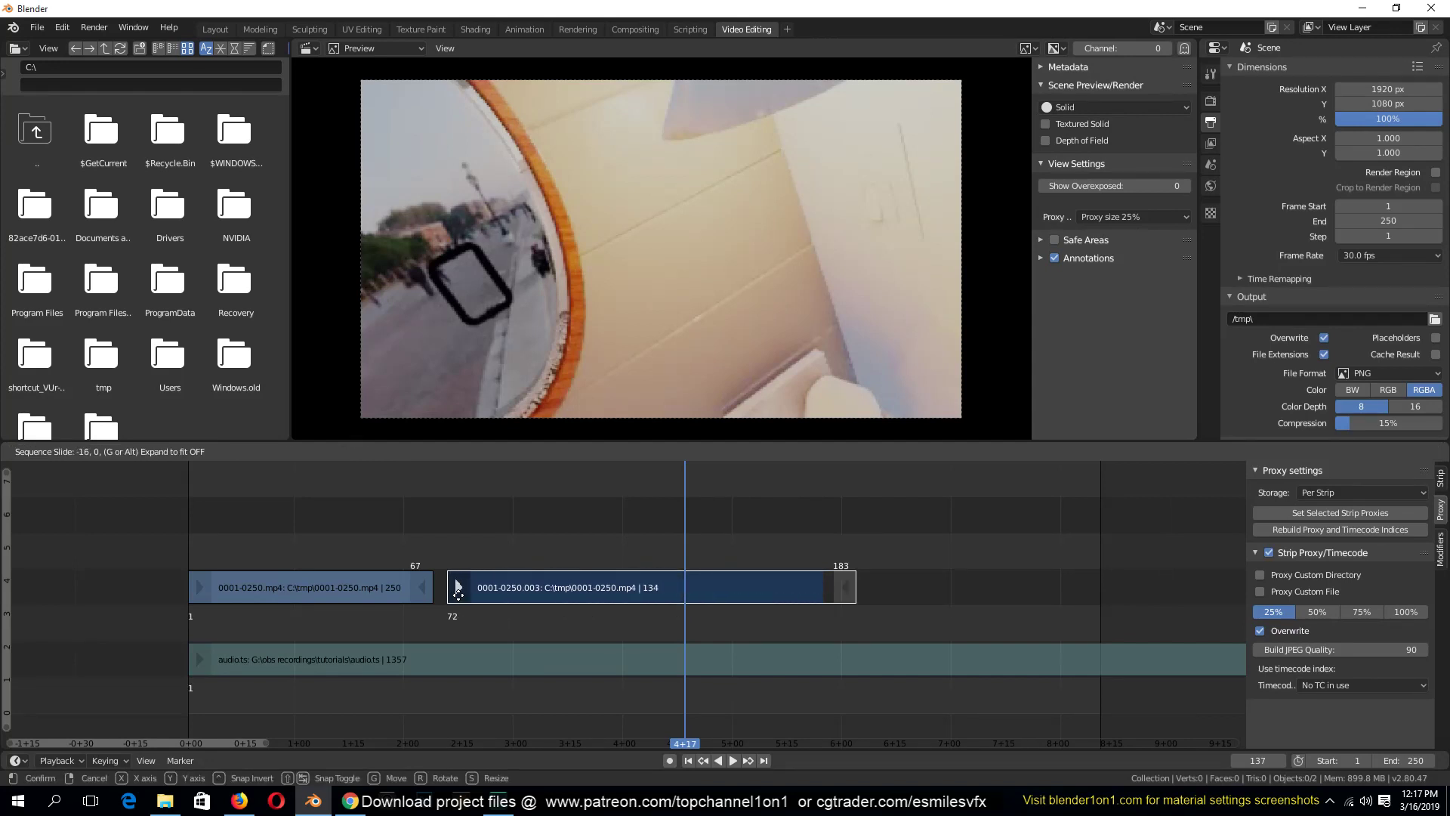
pyautogui.moveTo(849, 589); pyautogui.dragTo(816, 590)
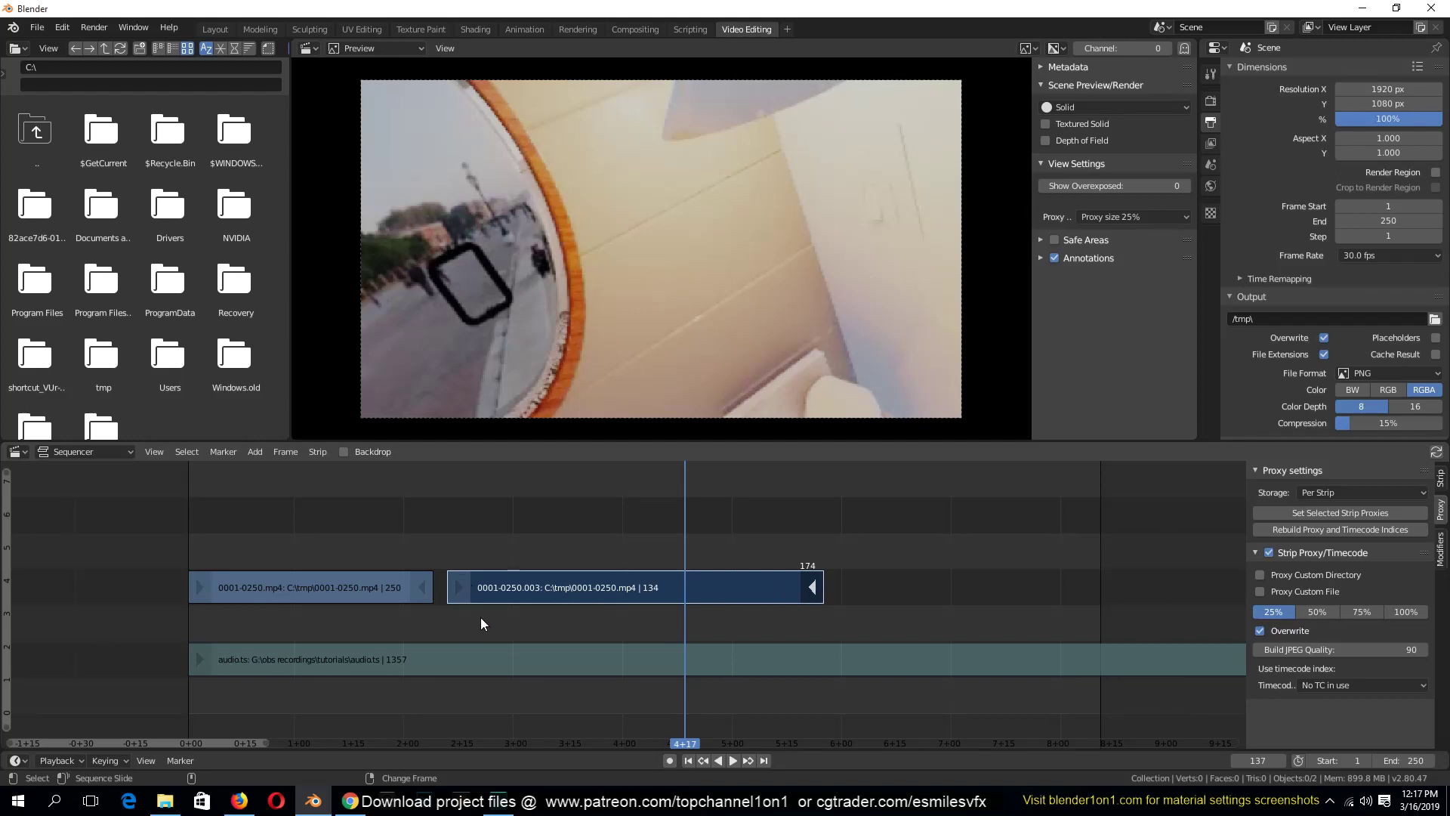
# Step: Play the sequence from about frame 49 across the gap between the two video strips to frame 89
pyautogui.moveTo(507, 560); pyautogui.dragTo(363, 543, button='right')
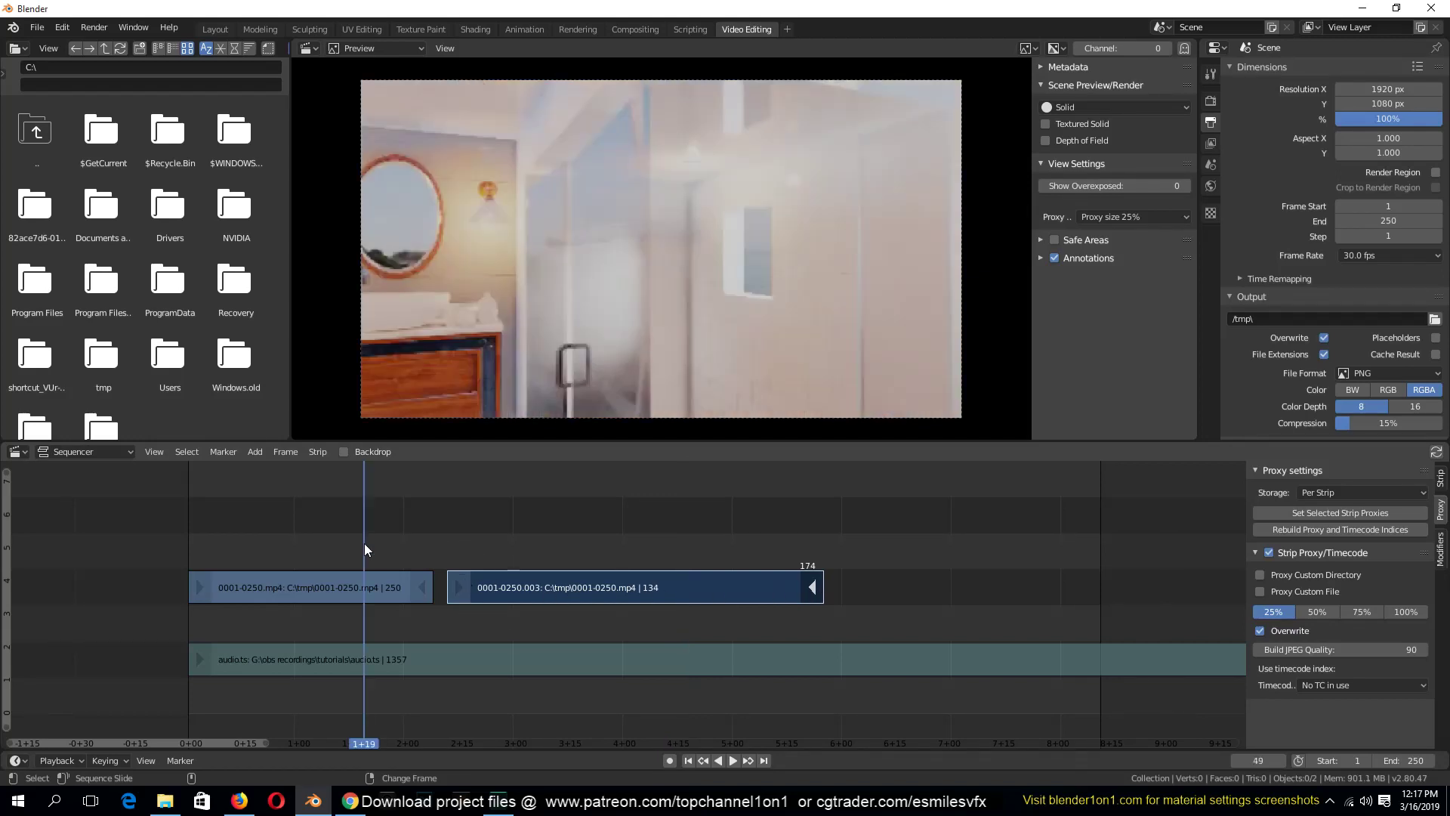
pyautogui.press('space')
pyautogui.press('space')
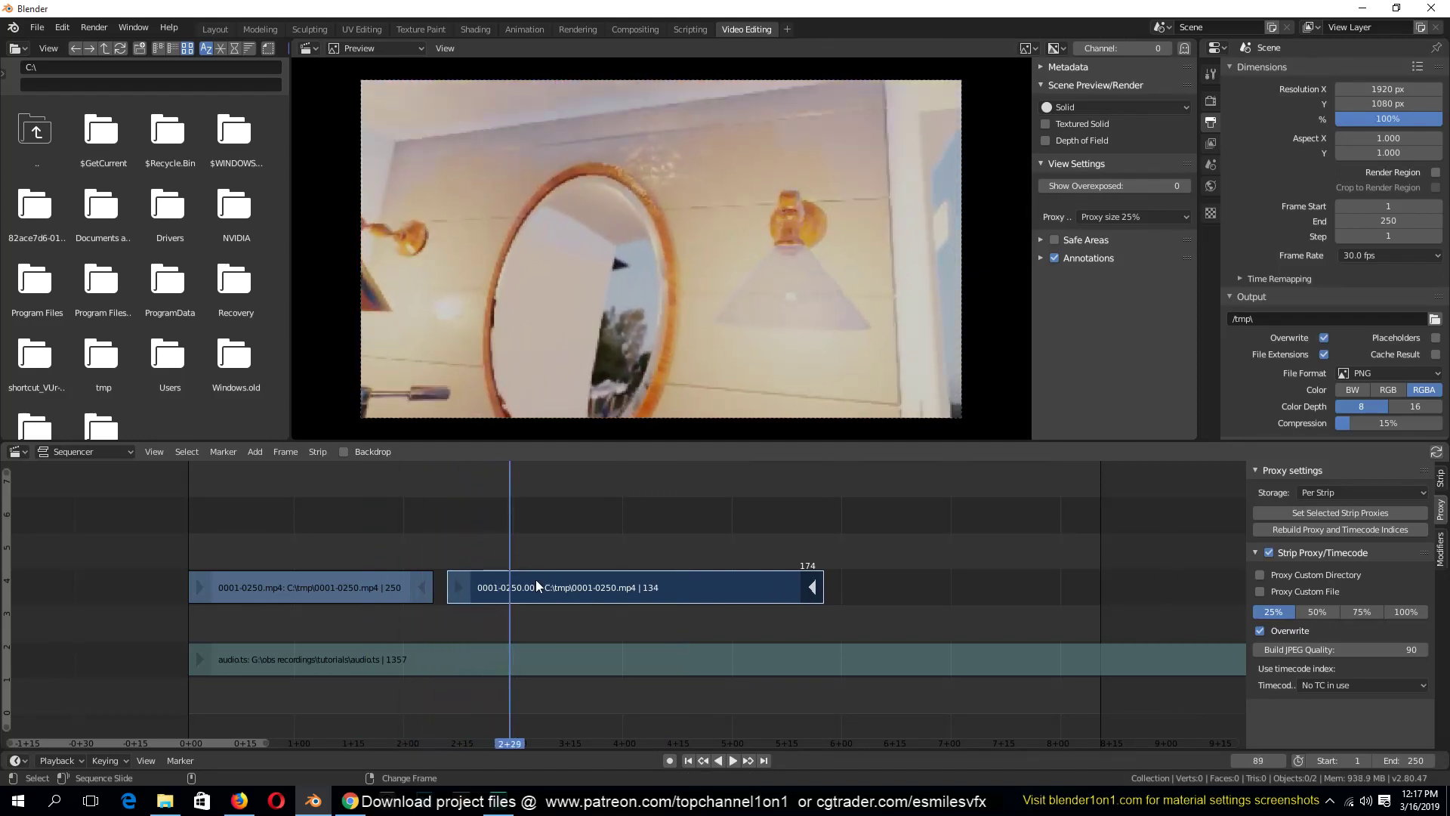
# Step: Move the second 0001-0250.mp4 strip to channel 5, starting at the end of the first strip near frame 67, and play across the cut
pyautogui.press('g')
pyautogui.press('Escape')
pyautogui.press('g')
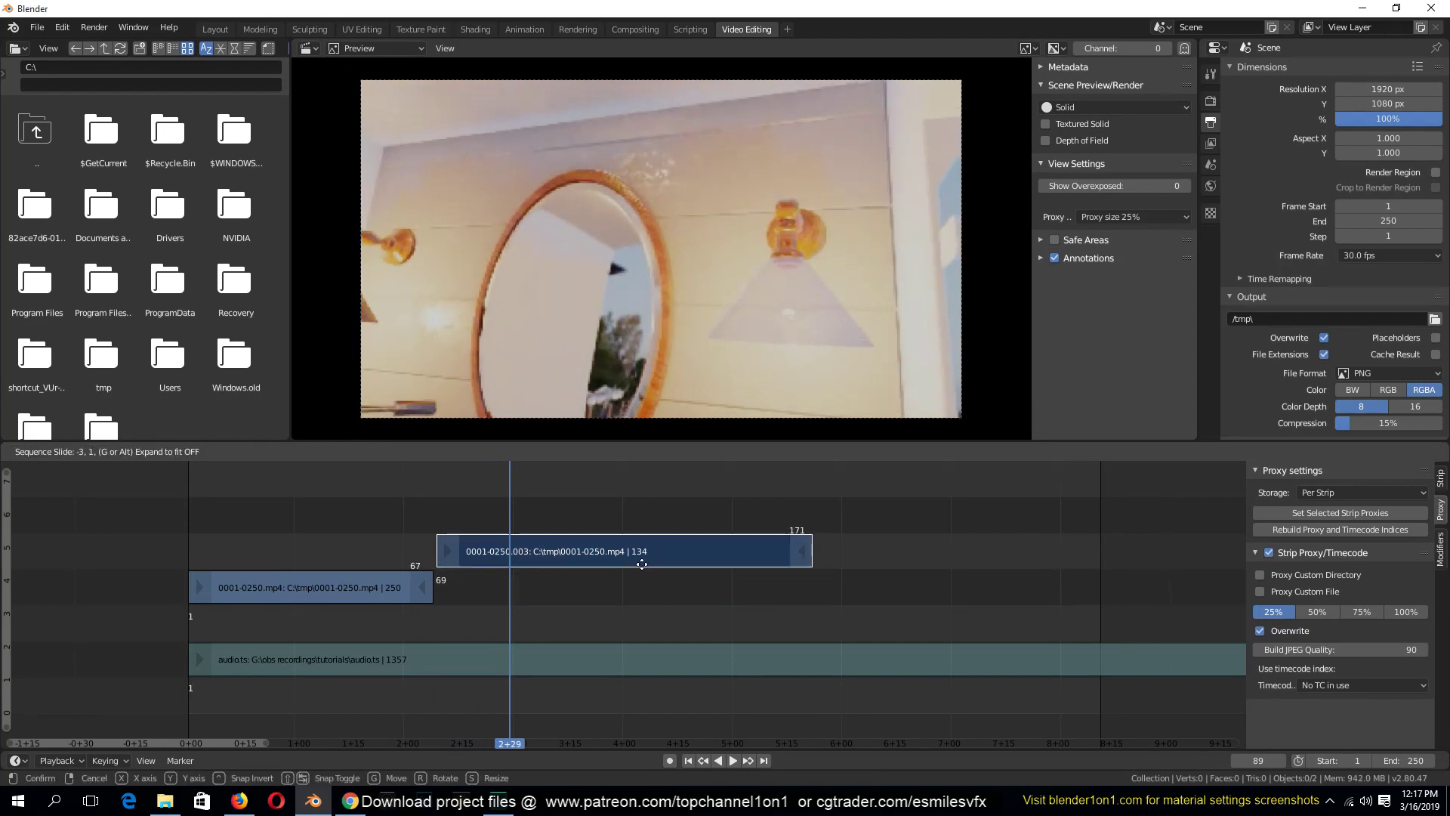
pyautogui.click(640, 561)
pyautogui.rightClick(380, 553)
pyautogui.press('space')
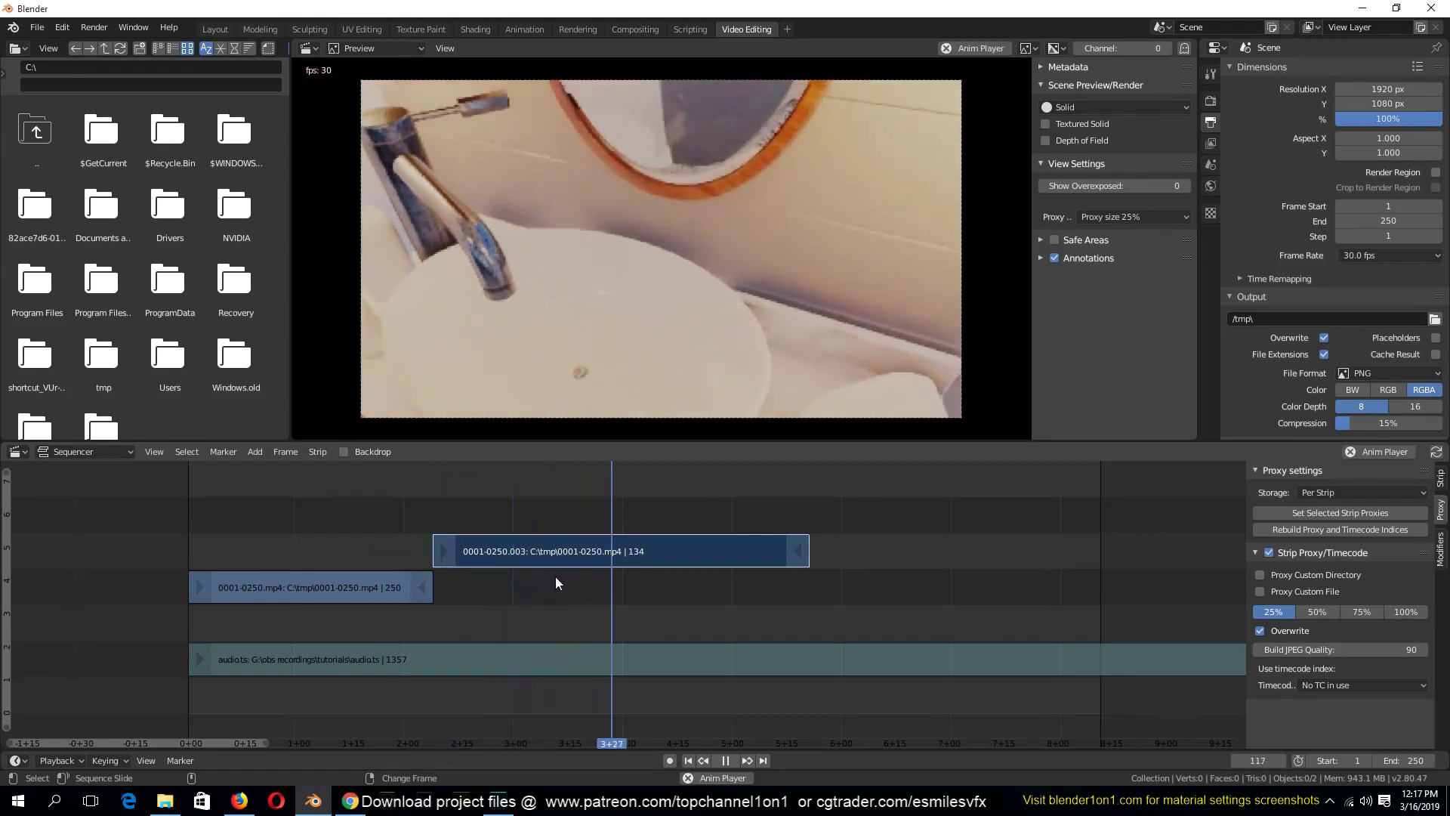
pyautogui.press('space')
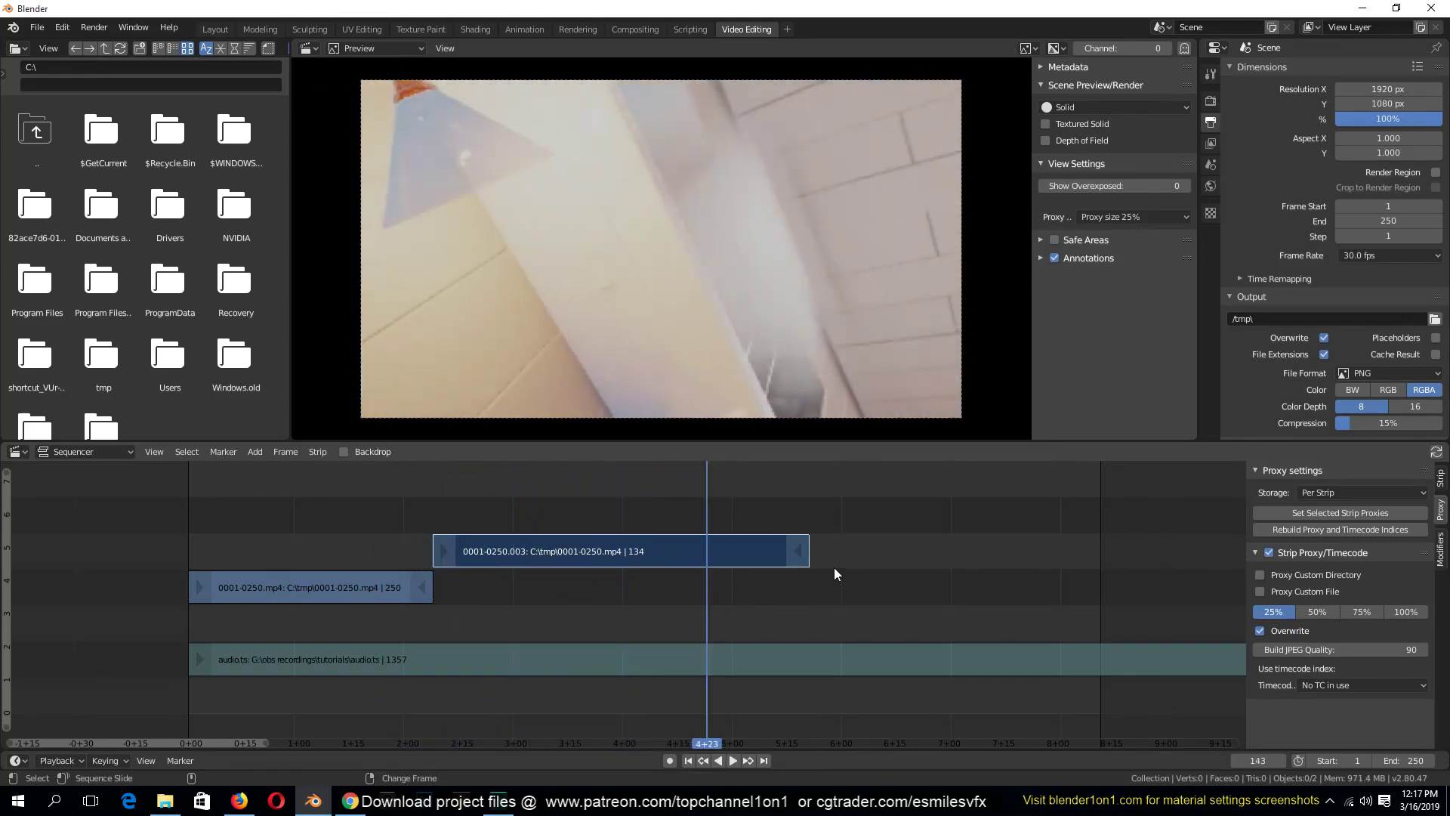
pyautogui.press('g')
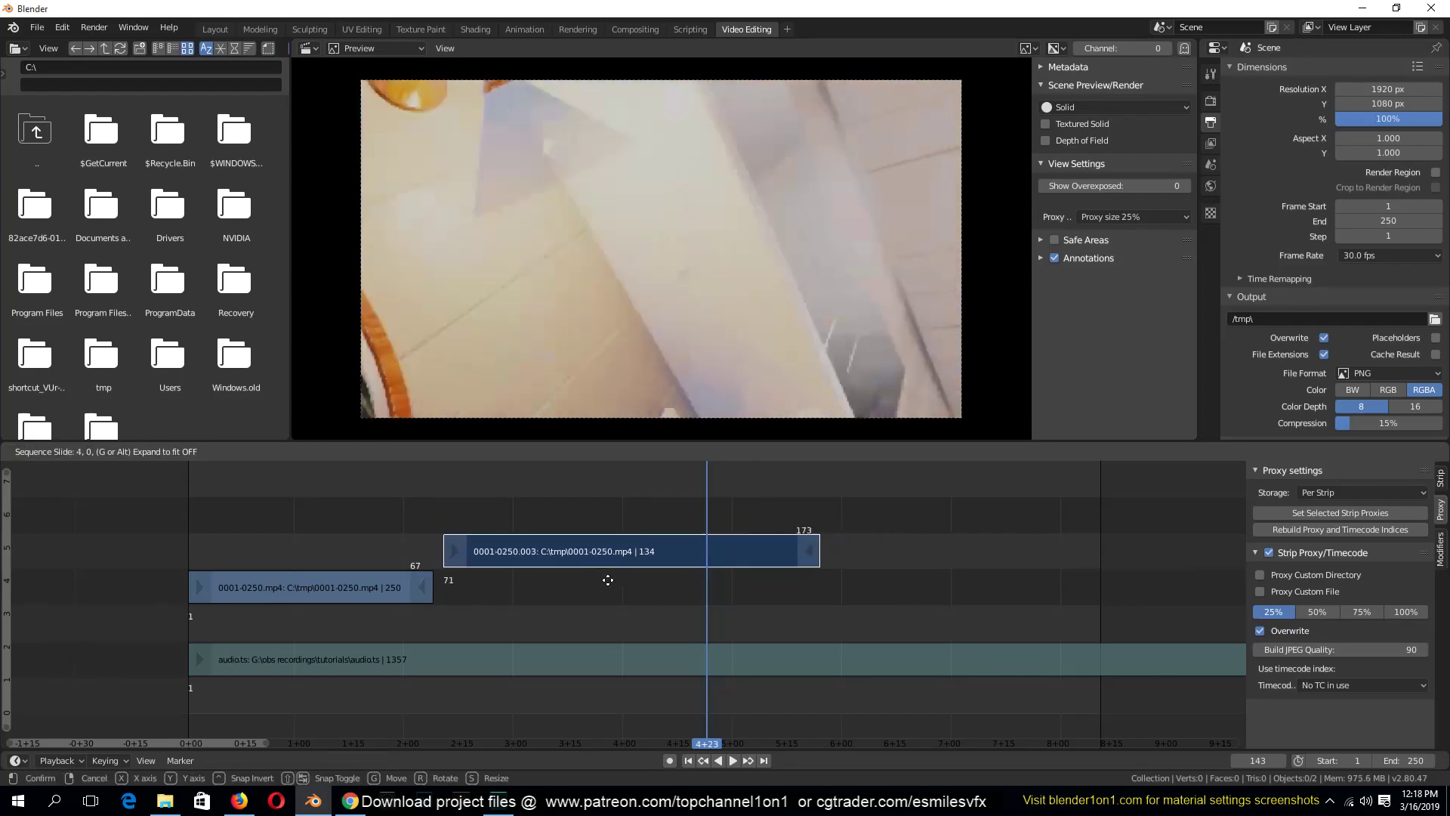
pyautogui.click(582, 588)
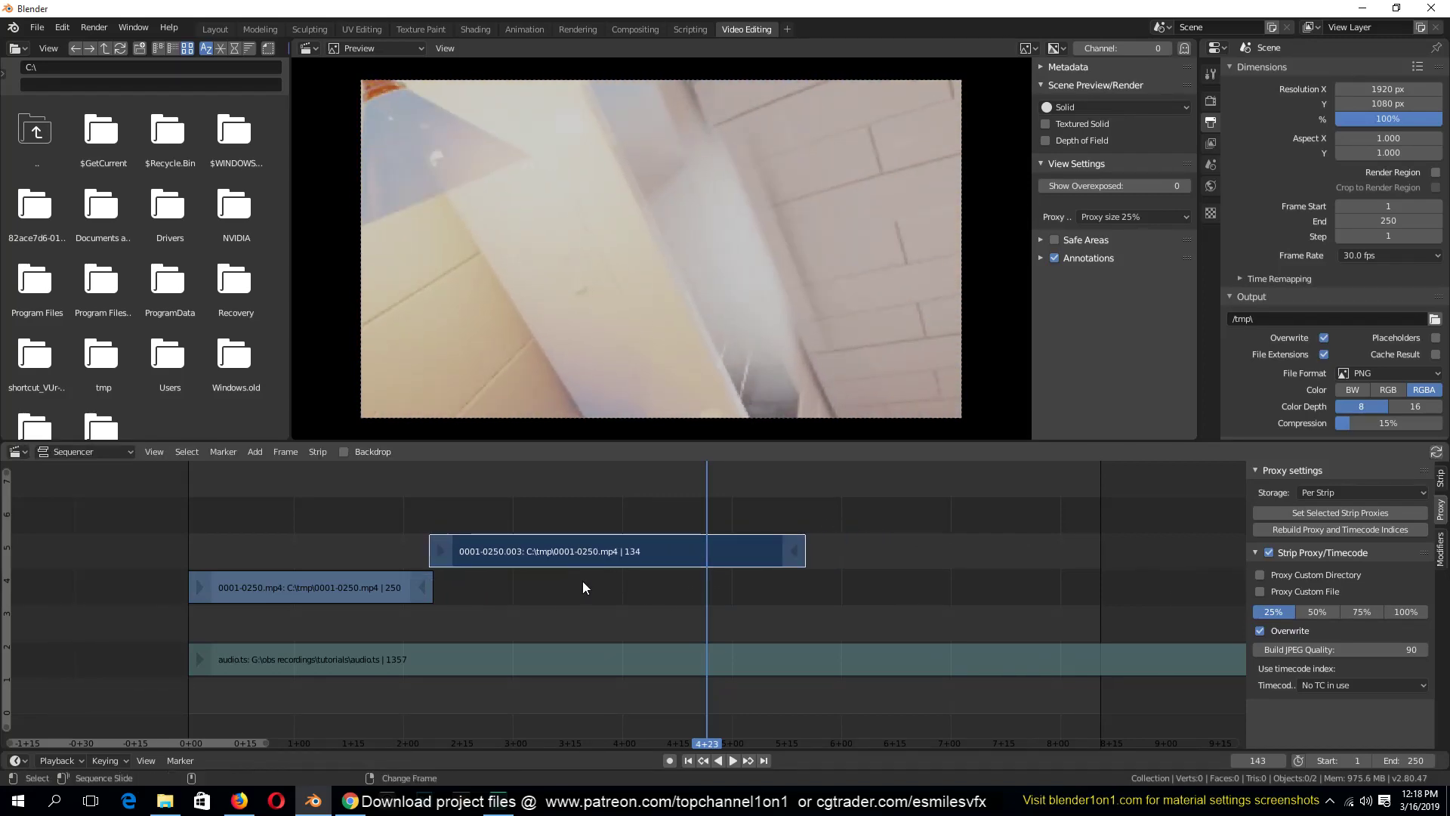
# Step: Slip the footage within the channel 5 strip back and forth, ending with footage filling the whole strip
pyautogui.press('s')
pyautogui.click(654, 566)
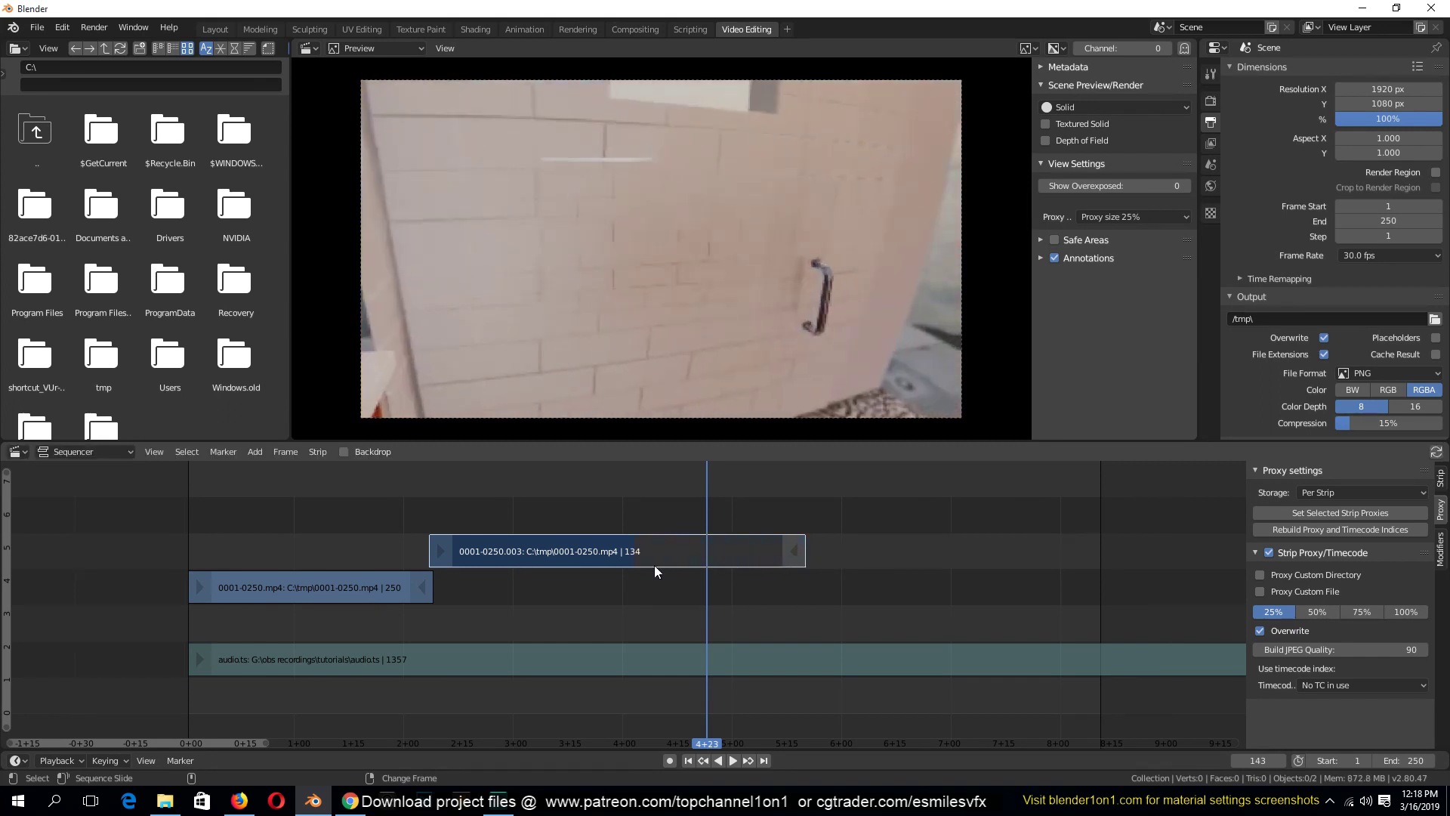
pyautogui.press('s')
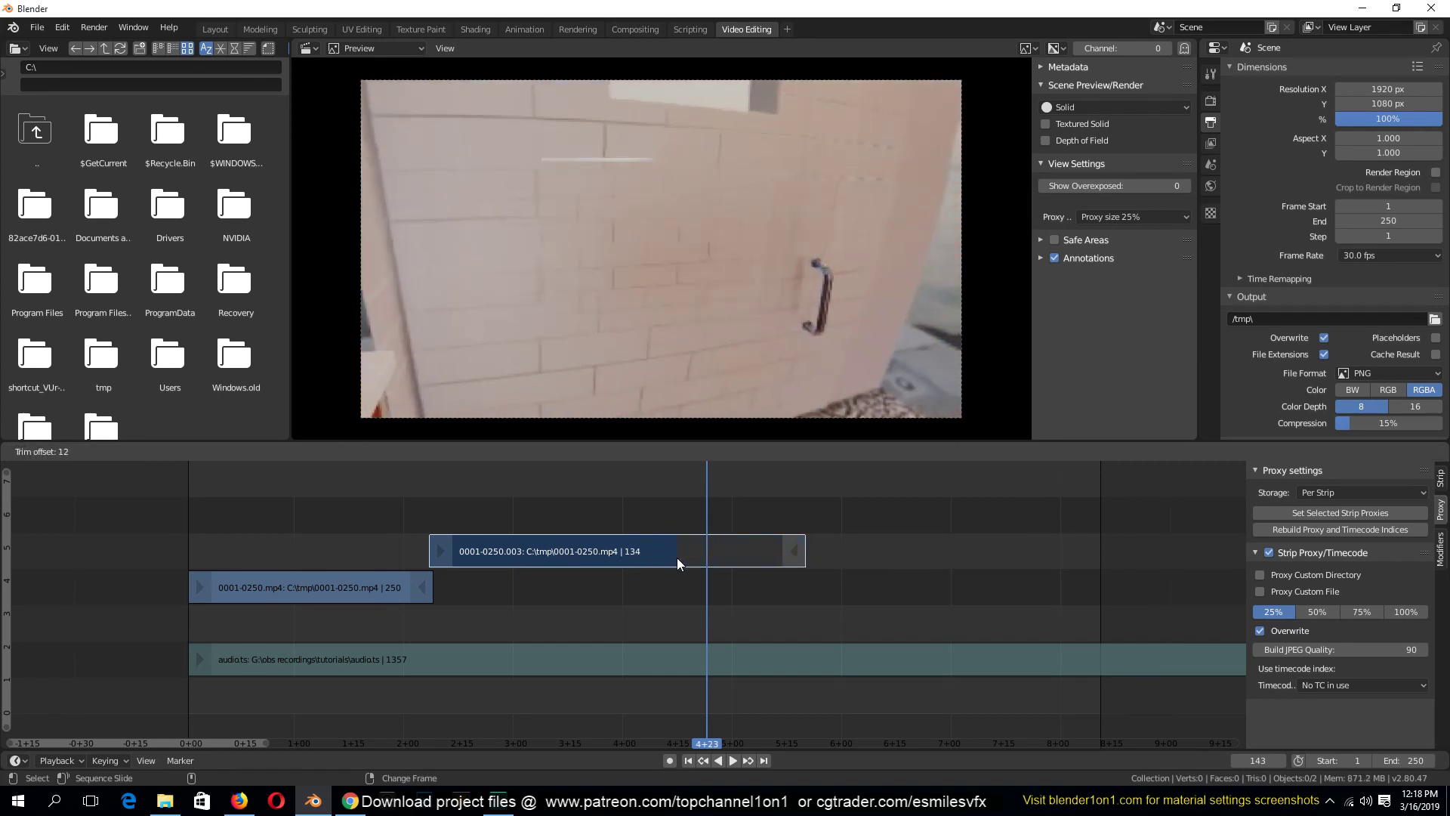
pyautogui.click(686, 559)
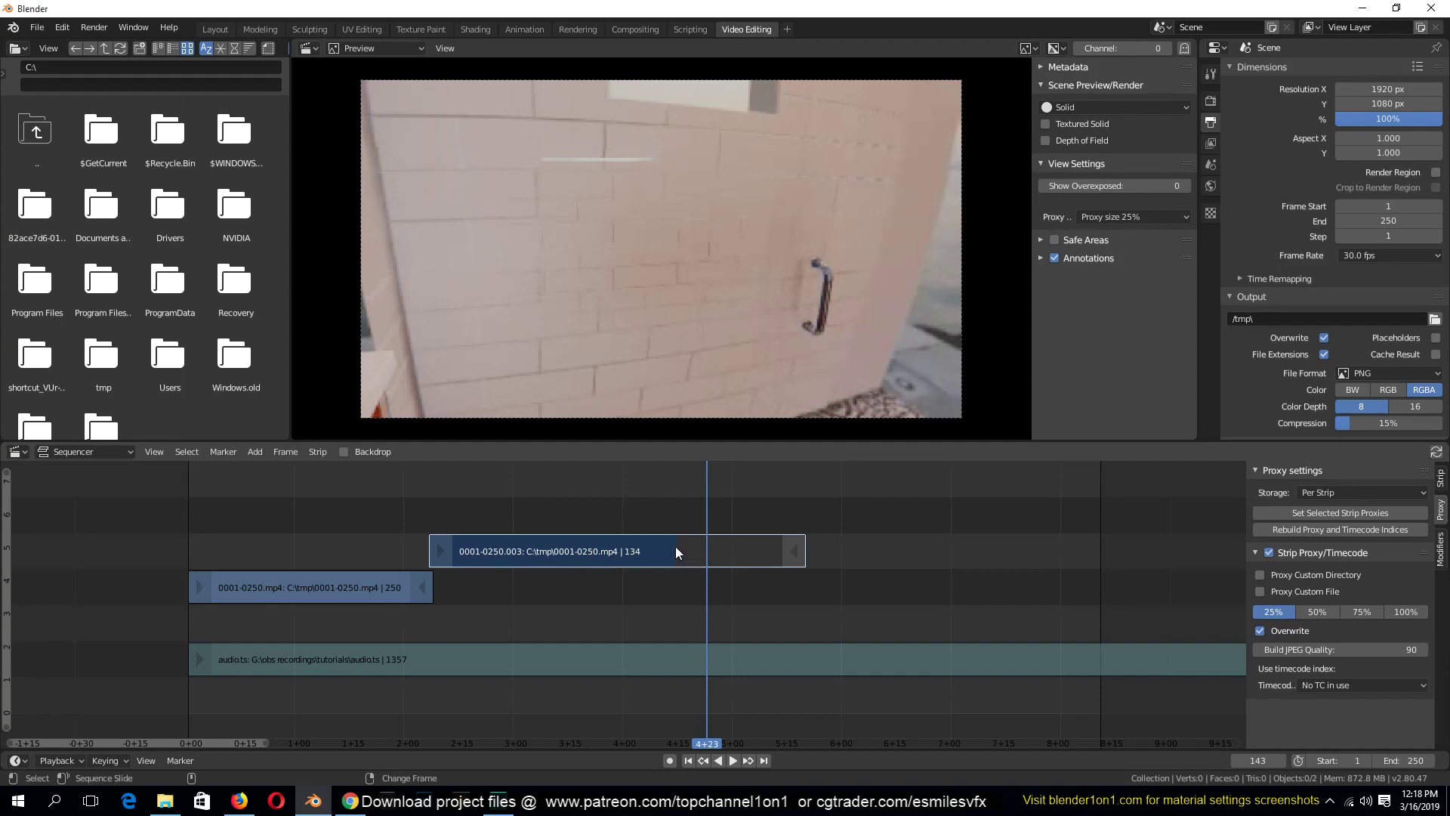
pyautogui.press('s')
pyautogui.click(810, 553)
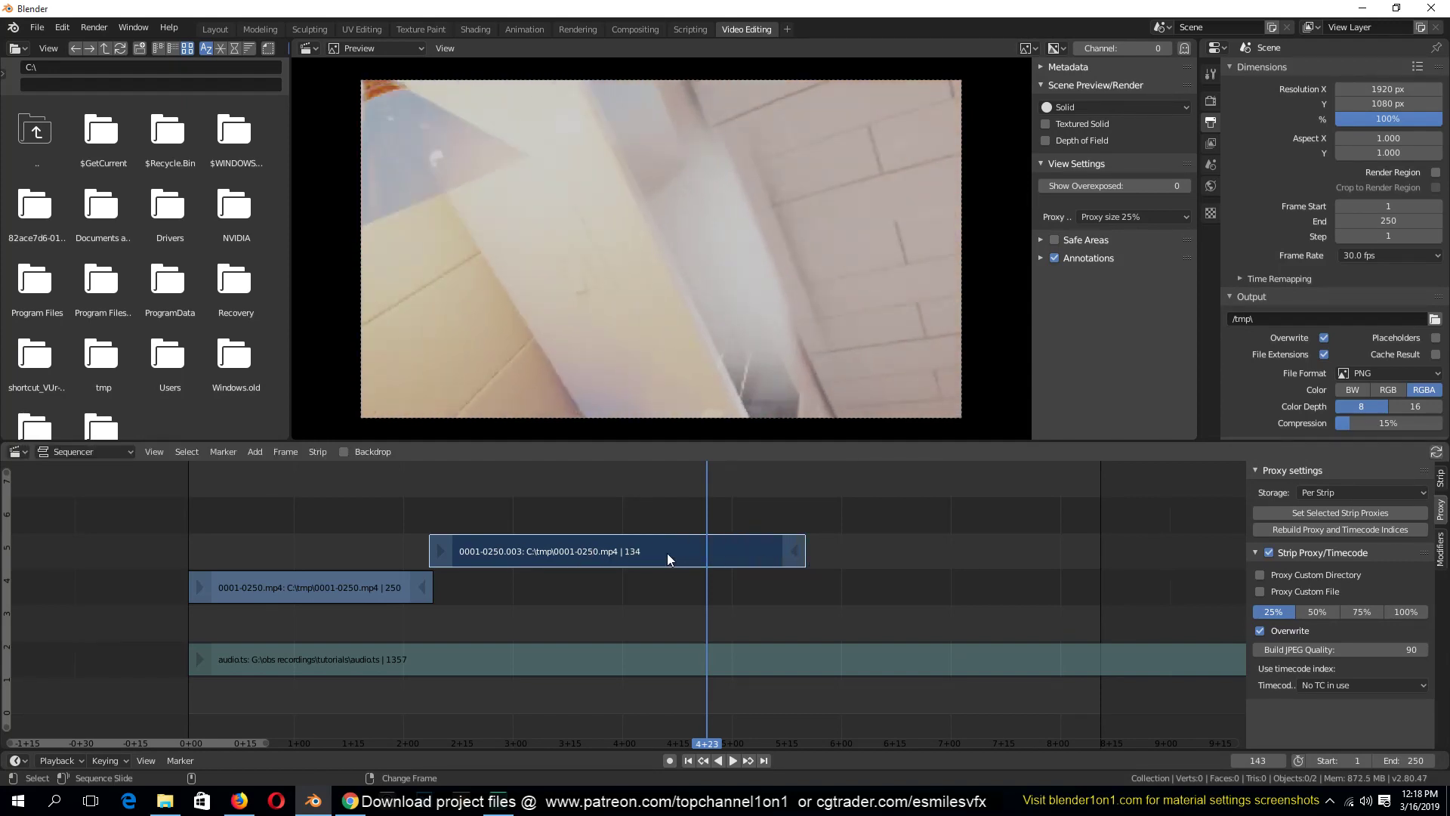
# Step: Play the sequence across the cut between the channel 4 and channel 5 strips, stopping at frame 121
pyautogui.scroll(-4, 598, 567)
pyautogui.click(458, 545)
pyautogui.press('space')
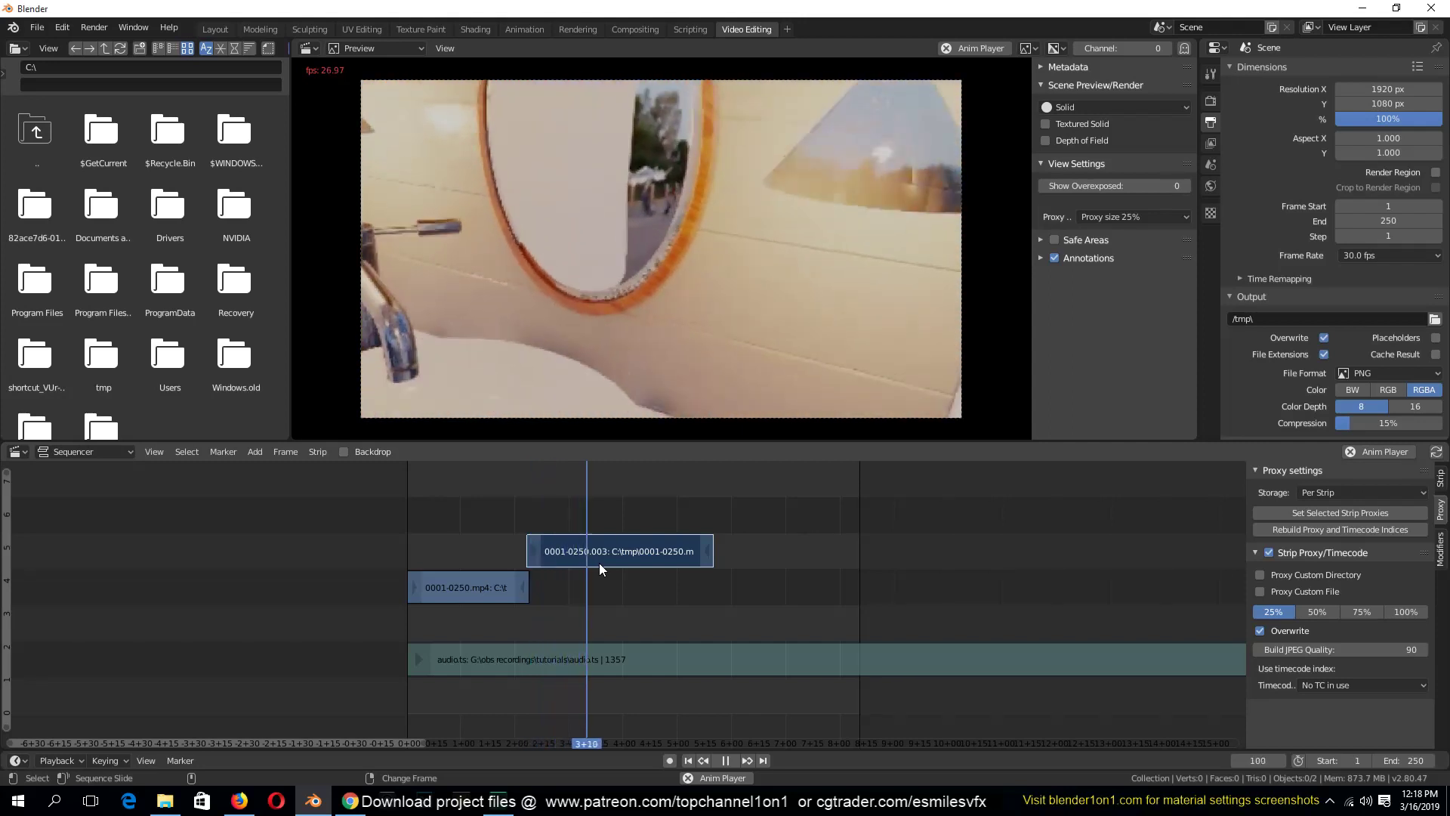
pyautogui.press('space')
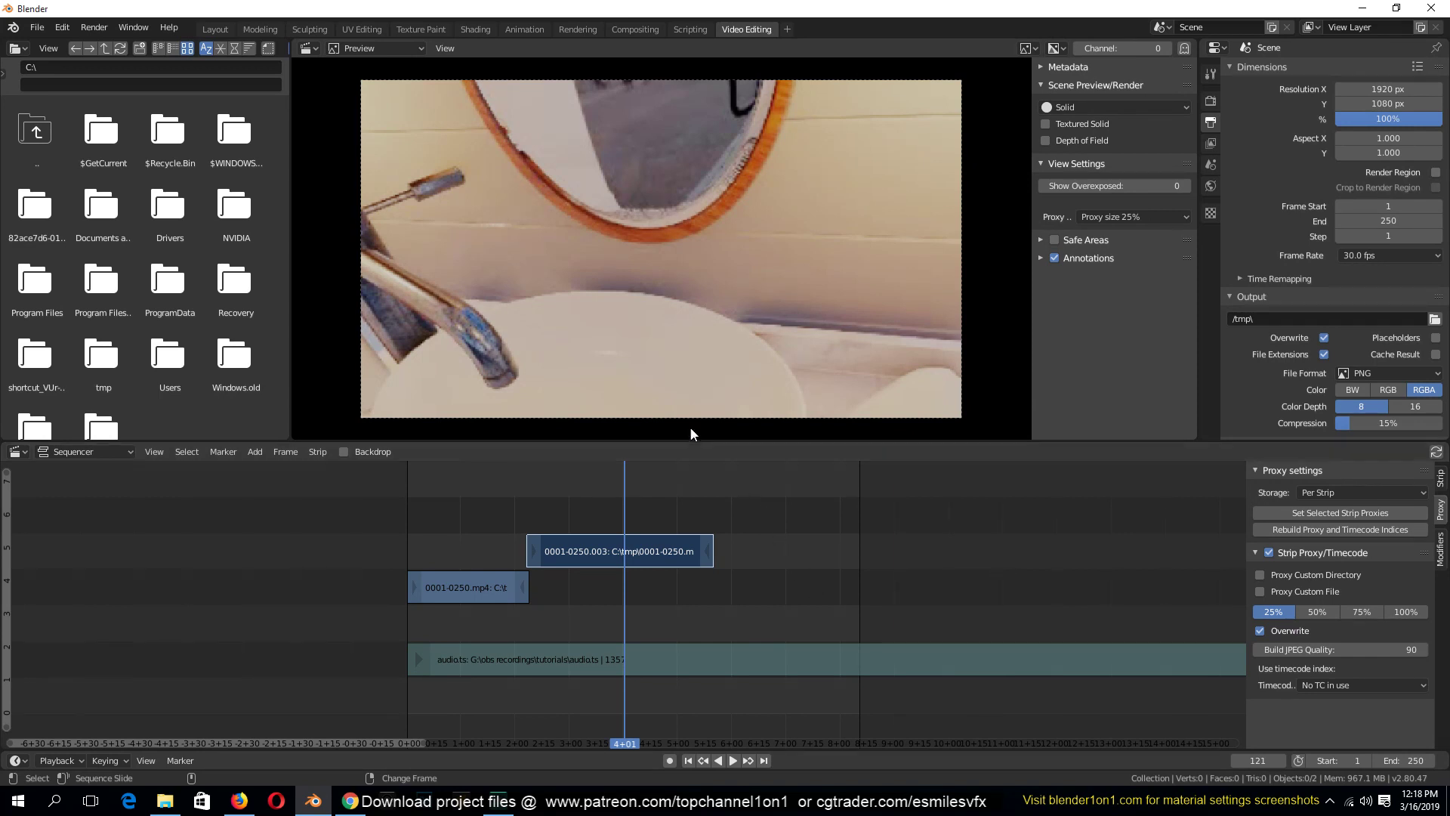
# Step: Look through the Layout, Texture Paint, Shading and Rendering workspaces
pyautogui.click(228, 28)
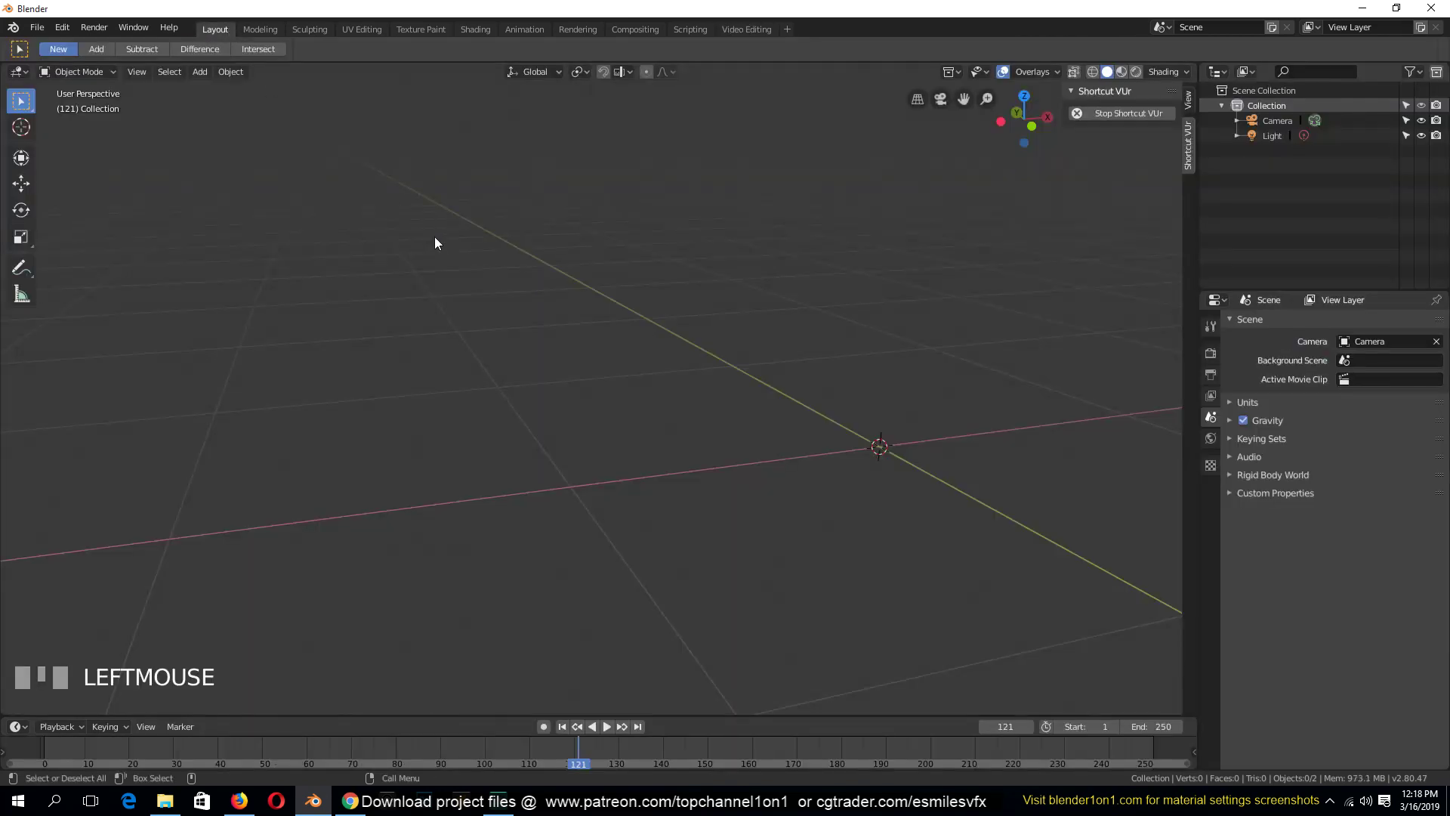
pyautogui.click(472, 29)
pyautogui.click(409, 33)
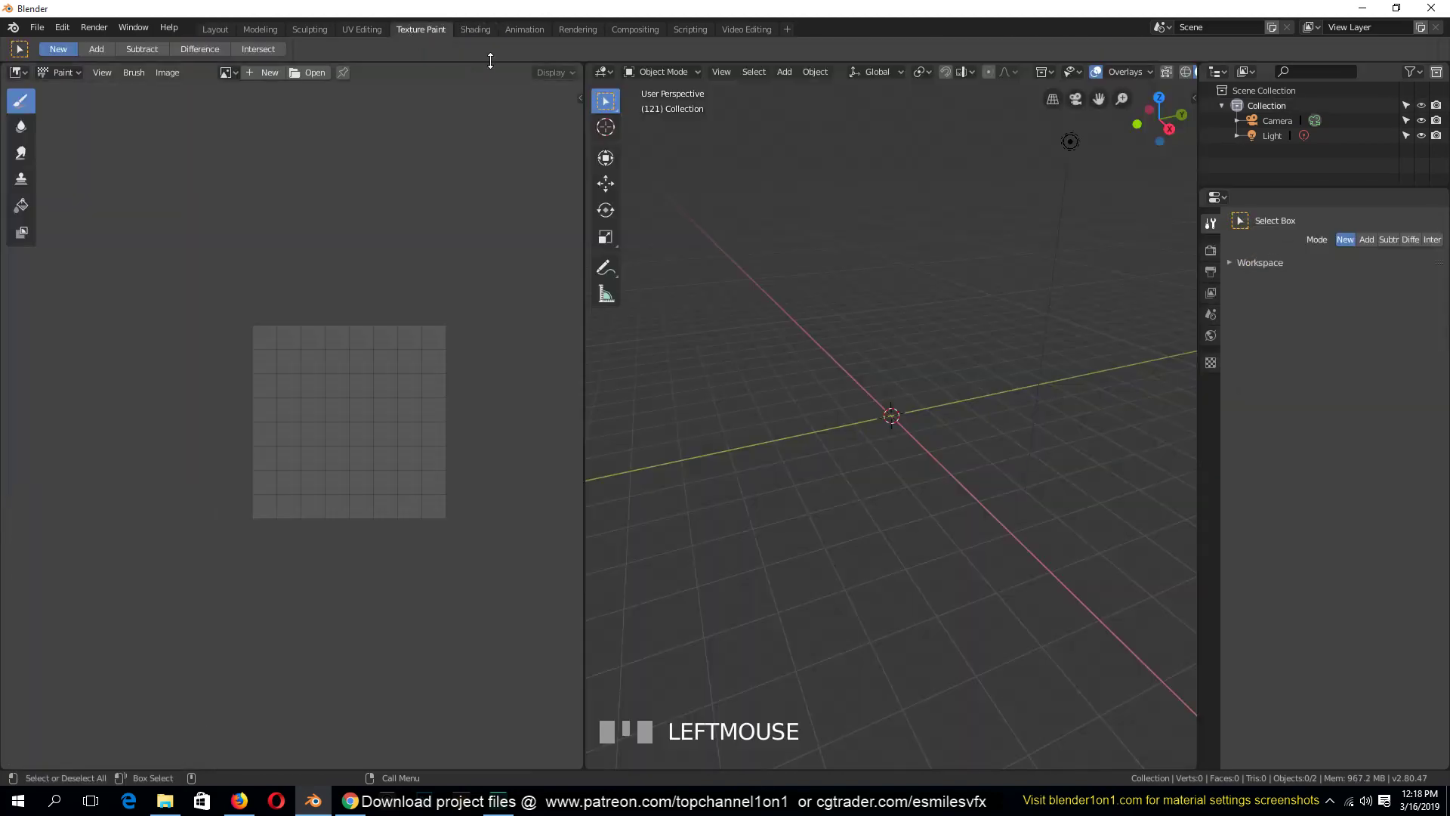
pyautogui.click(539, 32)
pyautogui.click(482, 28)
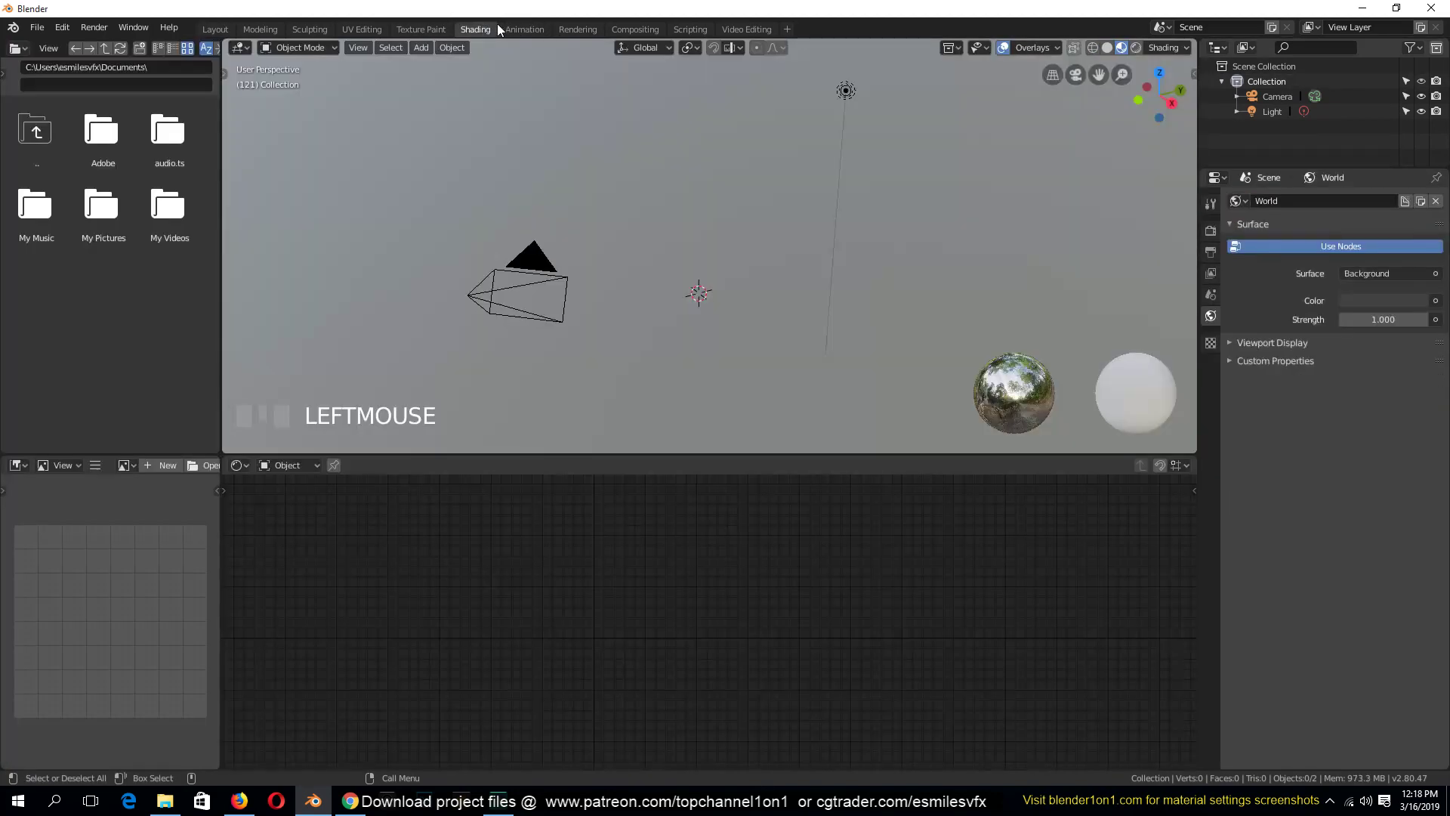
pyautogui.click(577, 28)
pyautogui.click(498, 803)
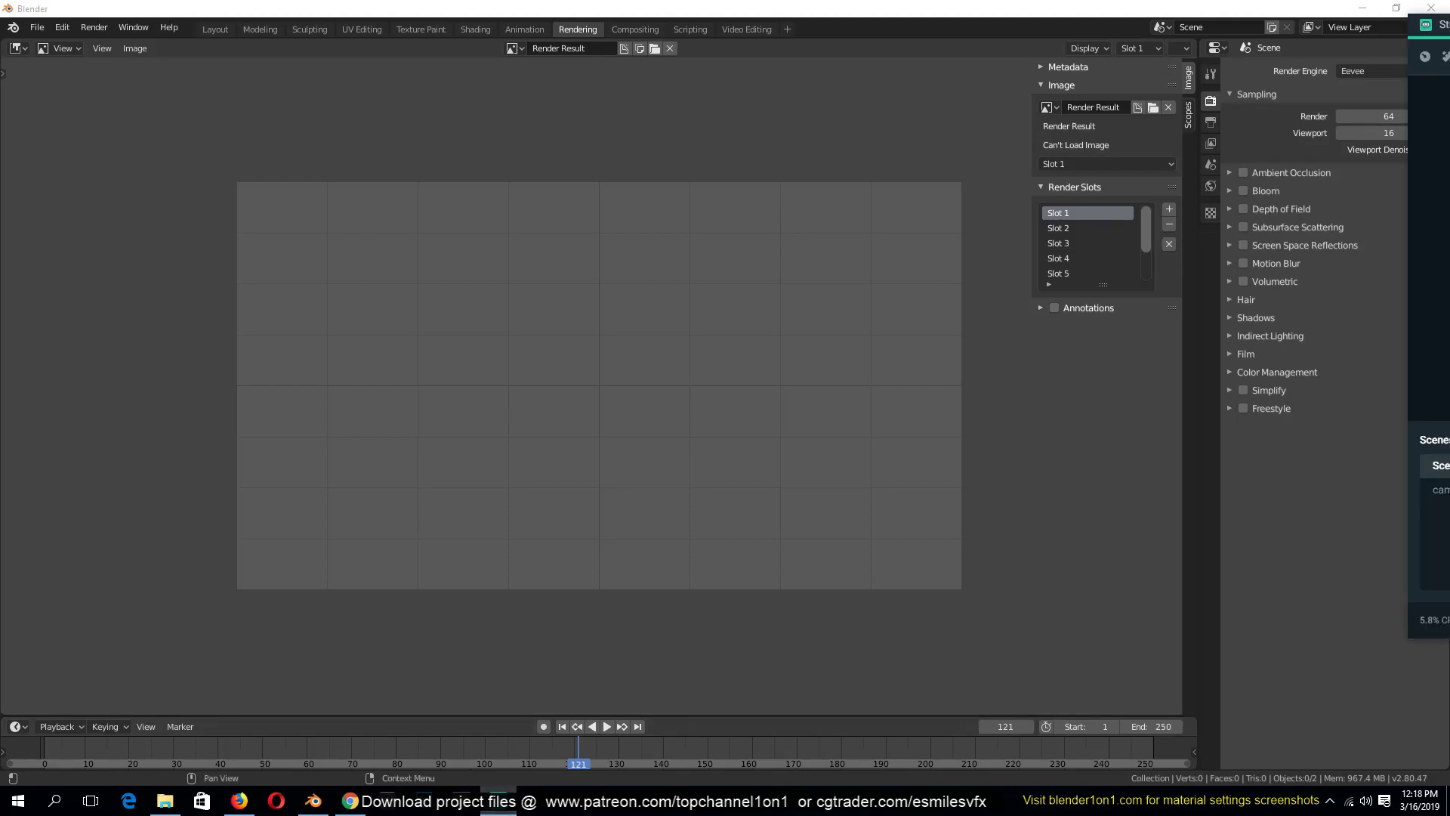